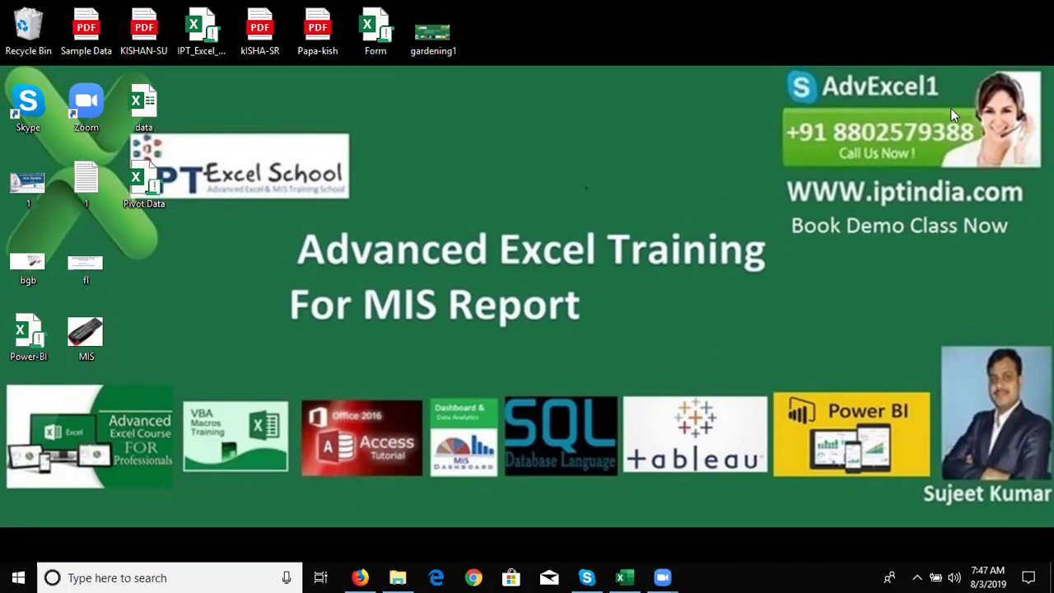
Refresh the Windows desktop and bring the Book1 Excel window to the front
left_click_drag(929, 187, 965, 212)
right_click(393, 156)
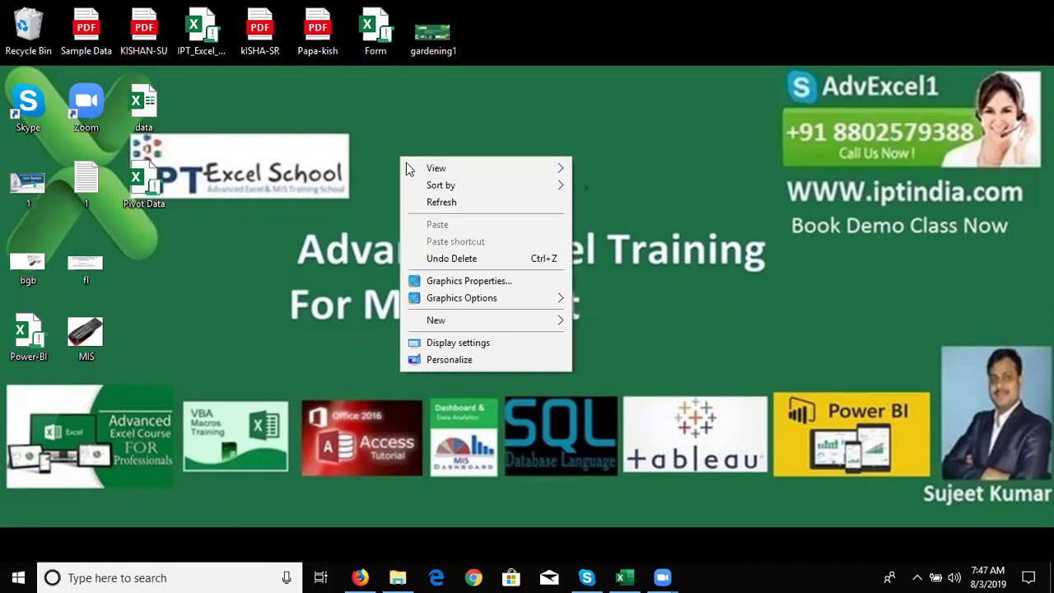
left_click(441, 202)
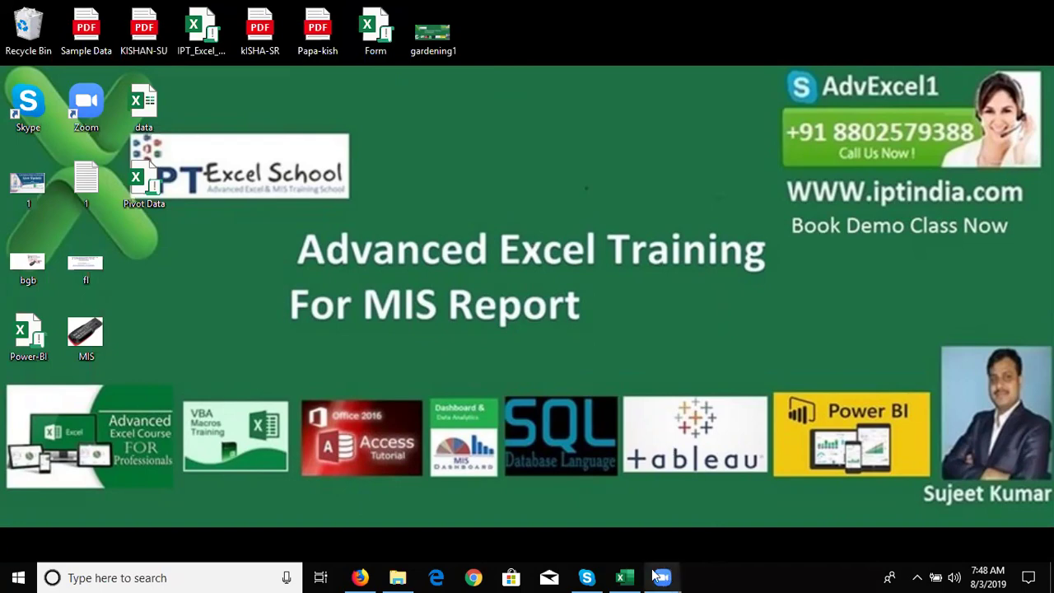
left_click(626, 577)
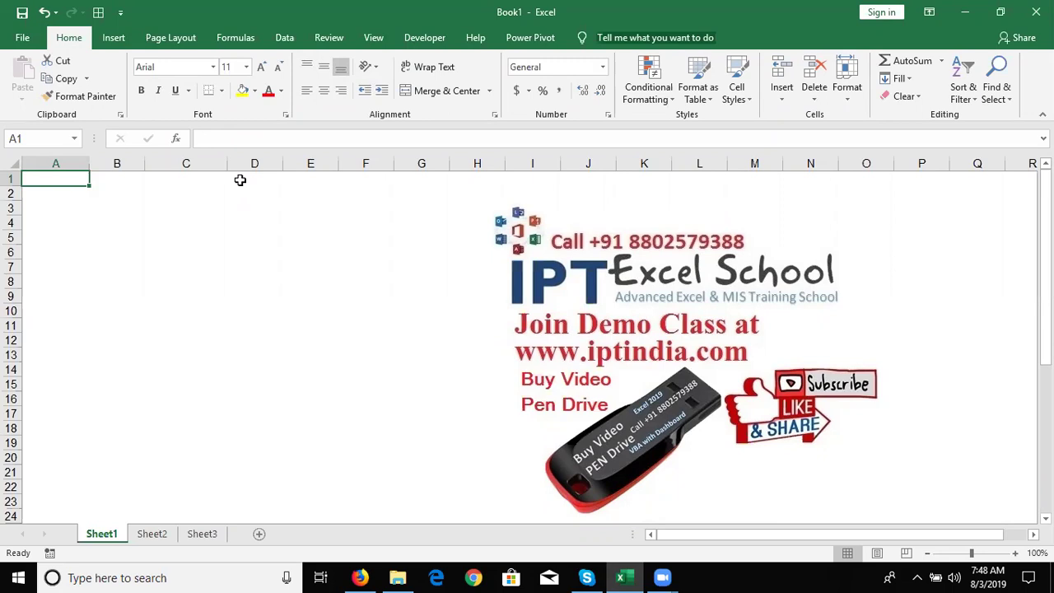
type("1")
key("Return")
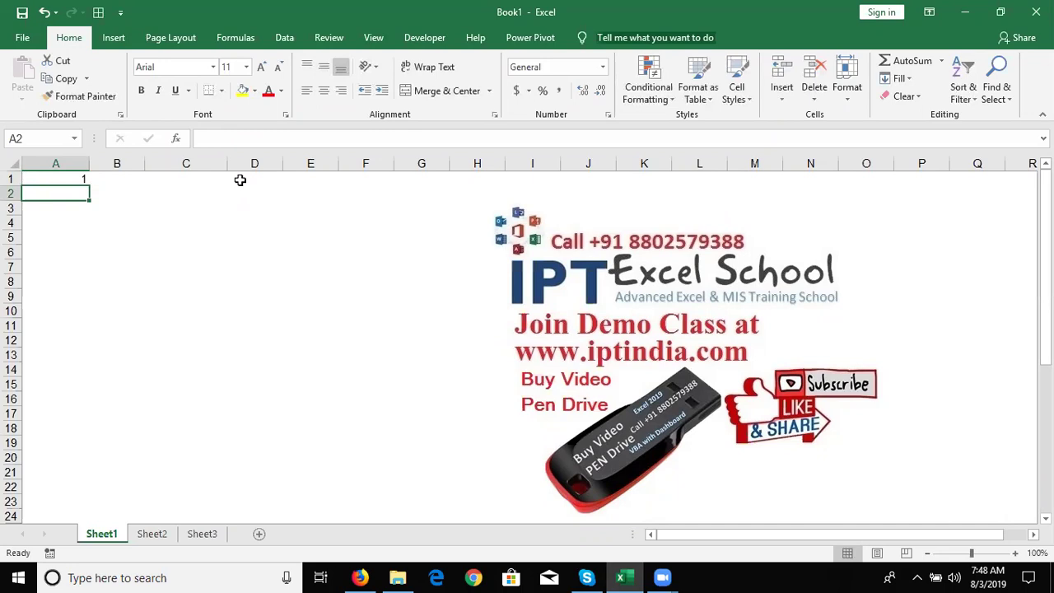
type("2")
key("ctrl+Return")
key("Up")
key("shift+Down")
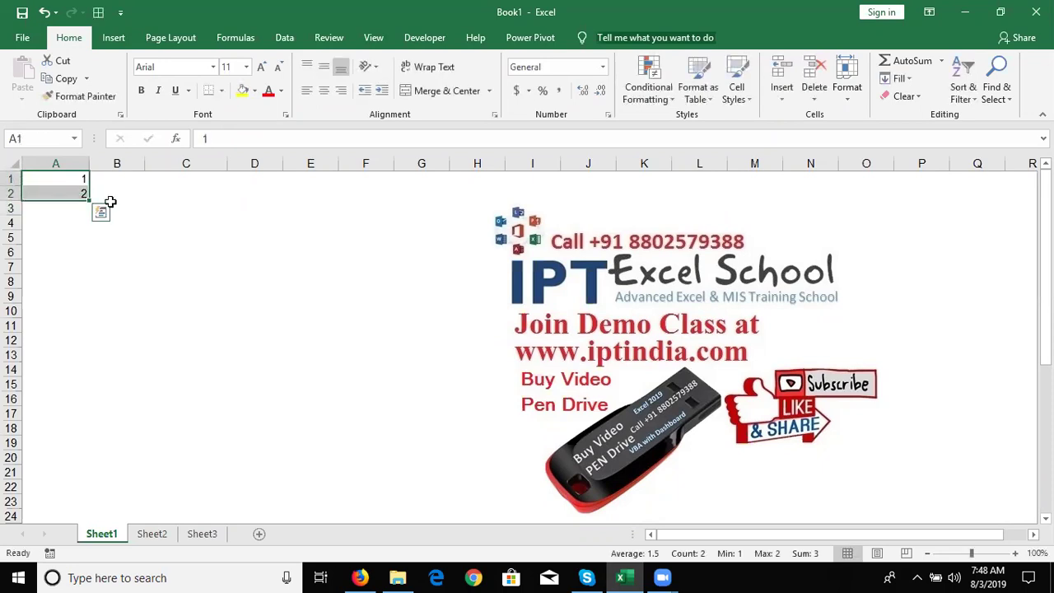
left_click_drag(90, 208, 123, 577)
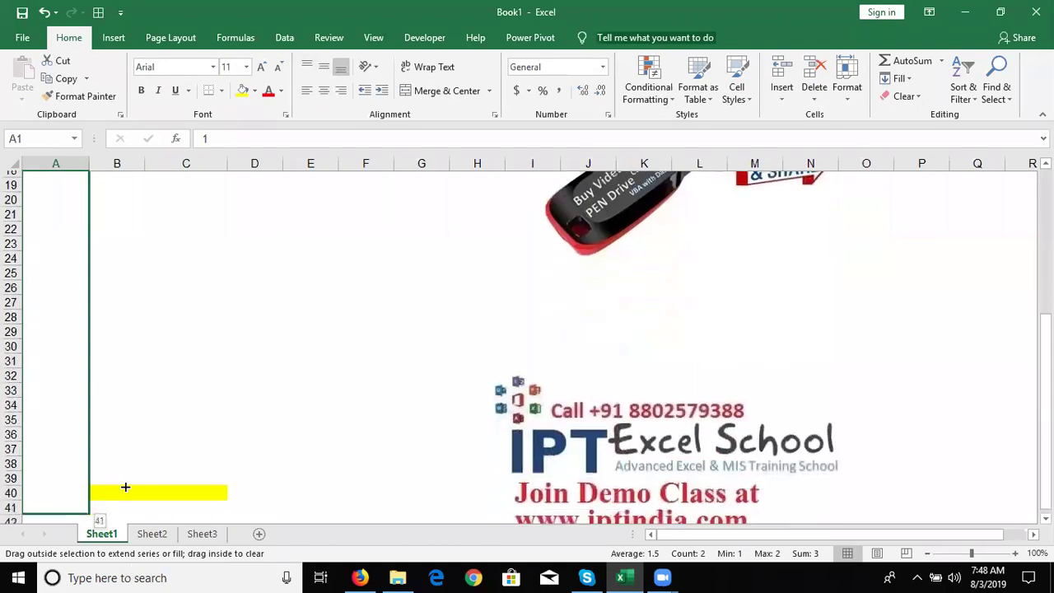
mouse_move(124, 577)
left_mouse_down()
mouse_move(92, 280)
mouse_move(90, 319)
mouse_move(261, 358)
left_mouse_up()
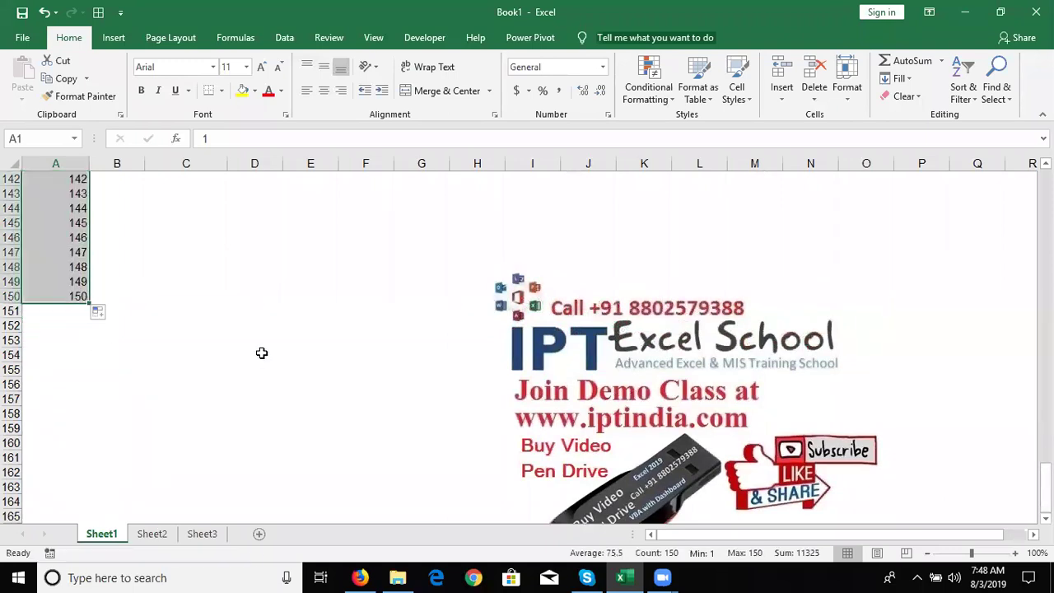
key("ctrl+Home")
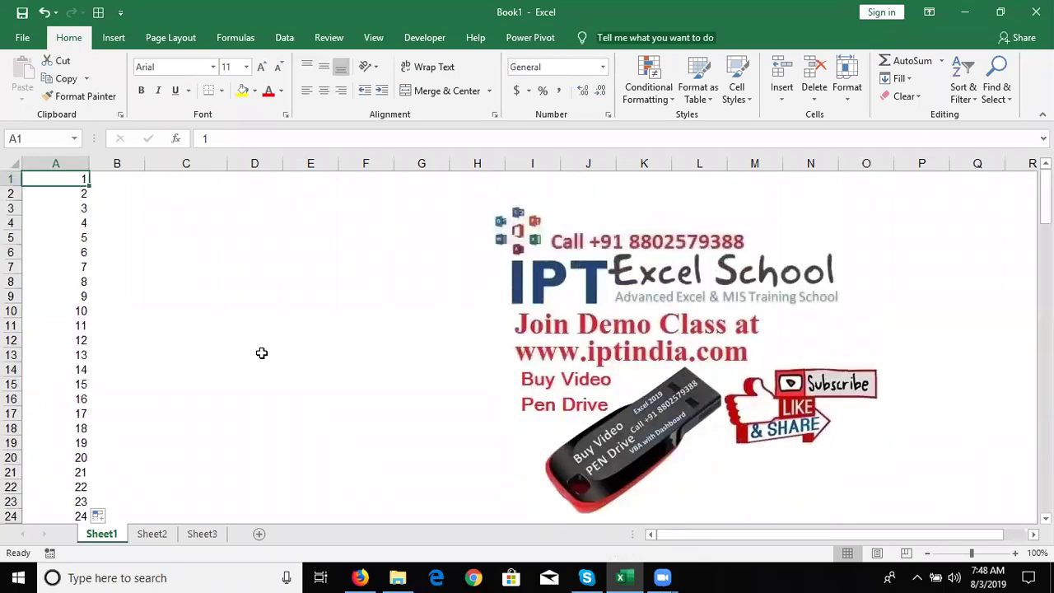
key("ctrl+shift+Down")
key("Delete")
key("ctrl+Home")
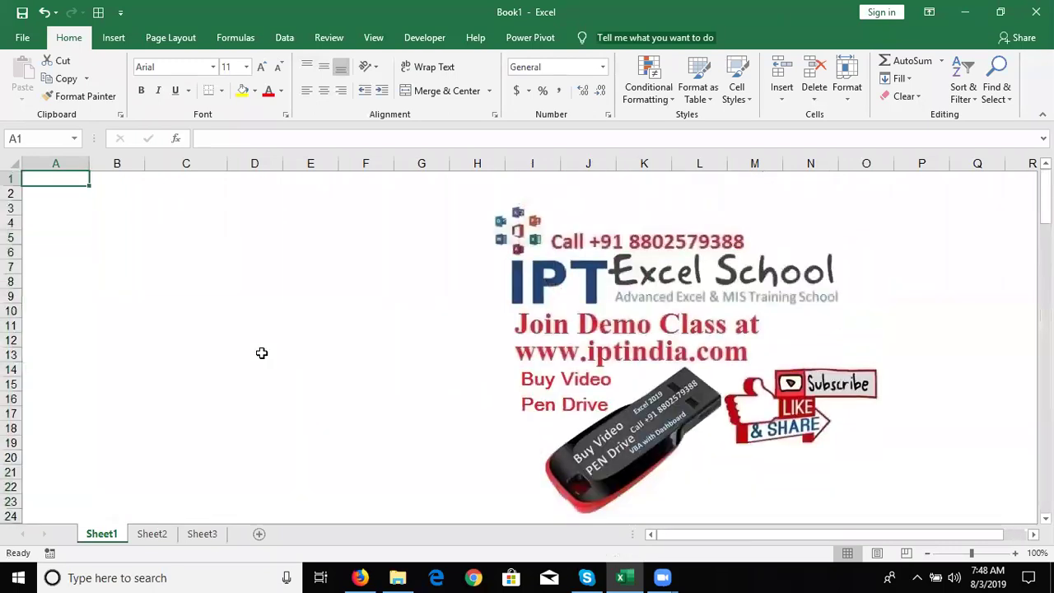
Enter 1 in A1 and fill column A as a linear series with stop value 20
key("ctrl+shift+Down")
type("1")
key("Return")
key("ctrl+space")
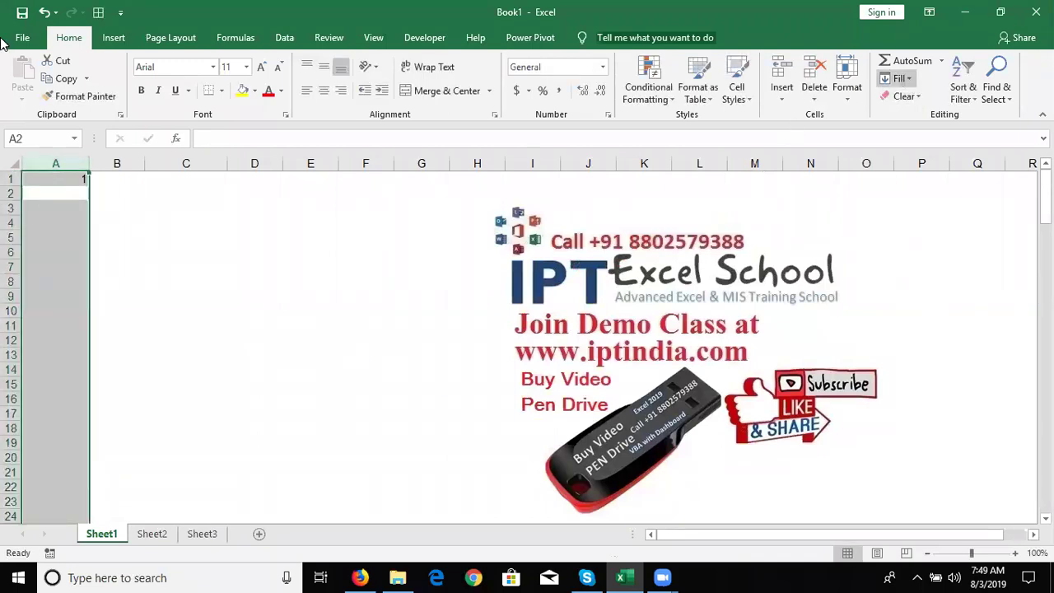
left_click(905, 79)
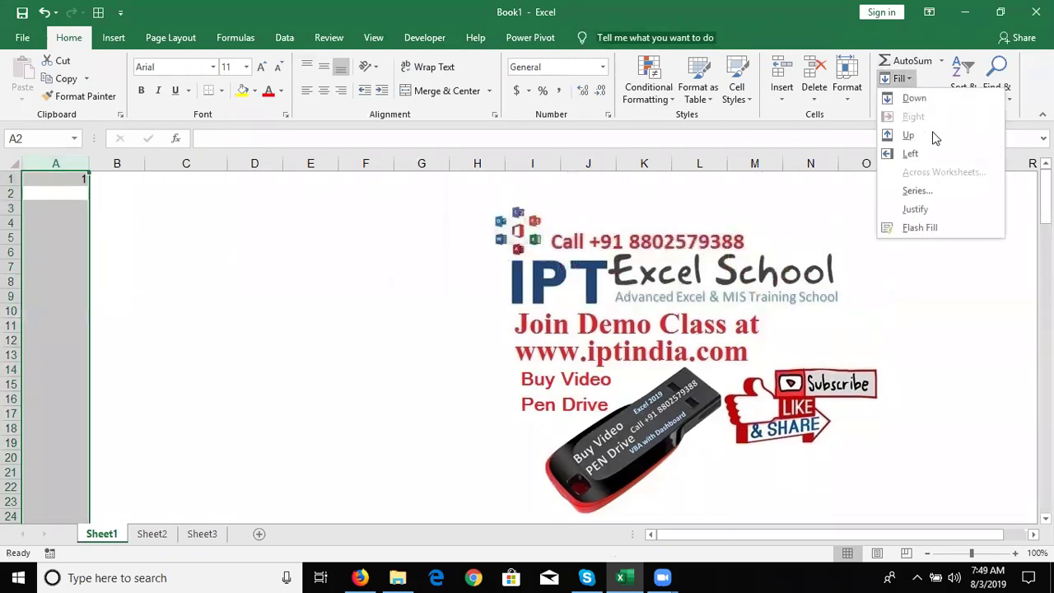
left_click(927, 189)
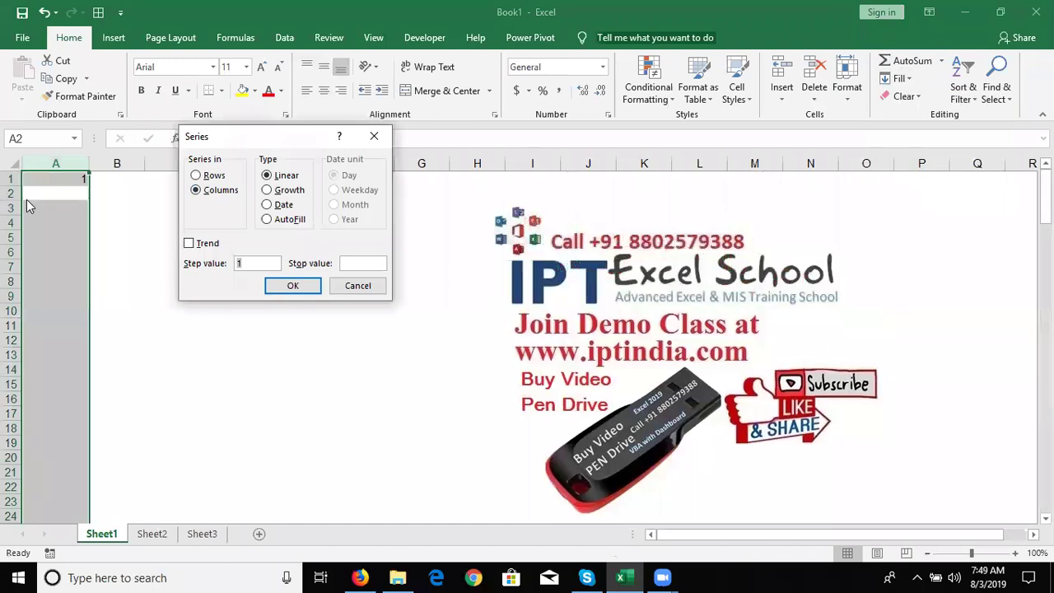
left_click(370, 264)
type("20")
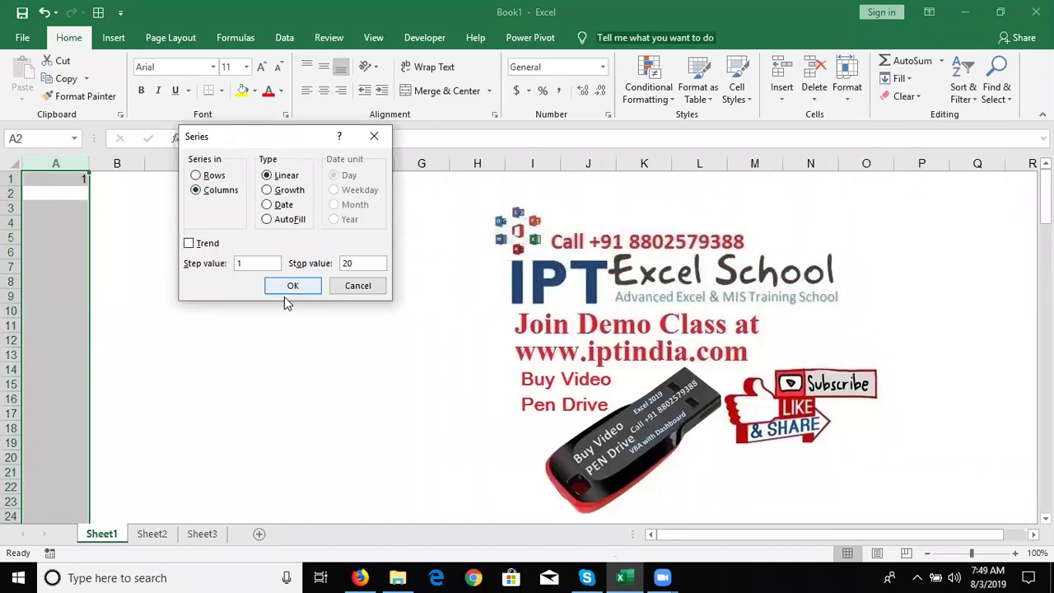
left_click(289, 290)
scroll(173, 289, "down", 5)
scroll(173, 289, "up", 5)
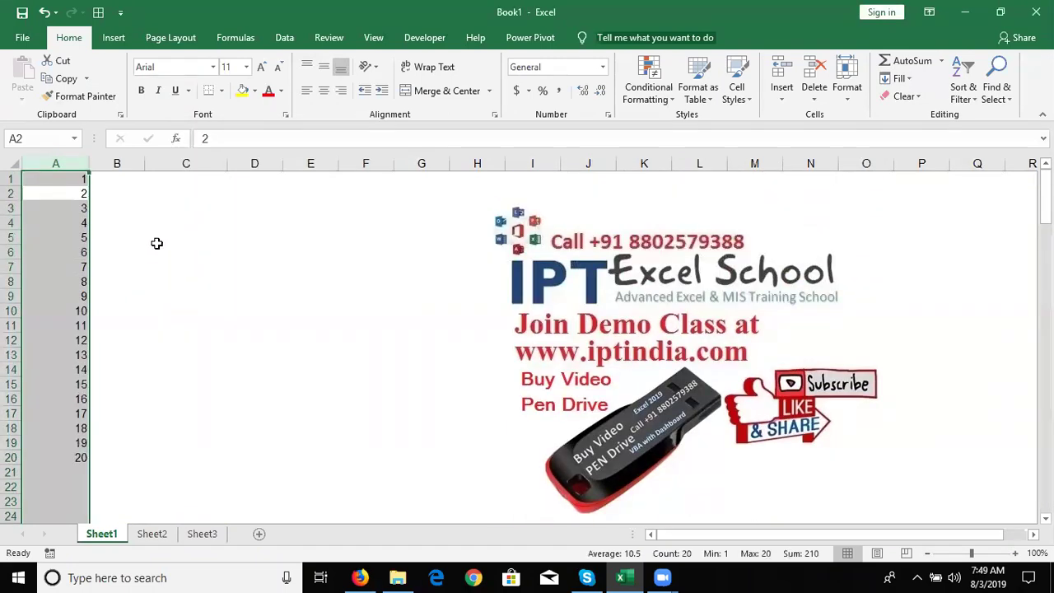
Remove the values 2–20 and enter the formula =A1+1 in cell A2
key("Down")
key("Up")
key("ctrl+shift+Down")
key("ctrl+z")
key("Down")
type("\\")
key("BackSpace")
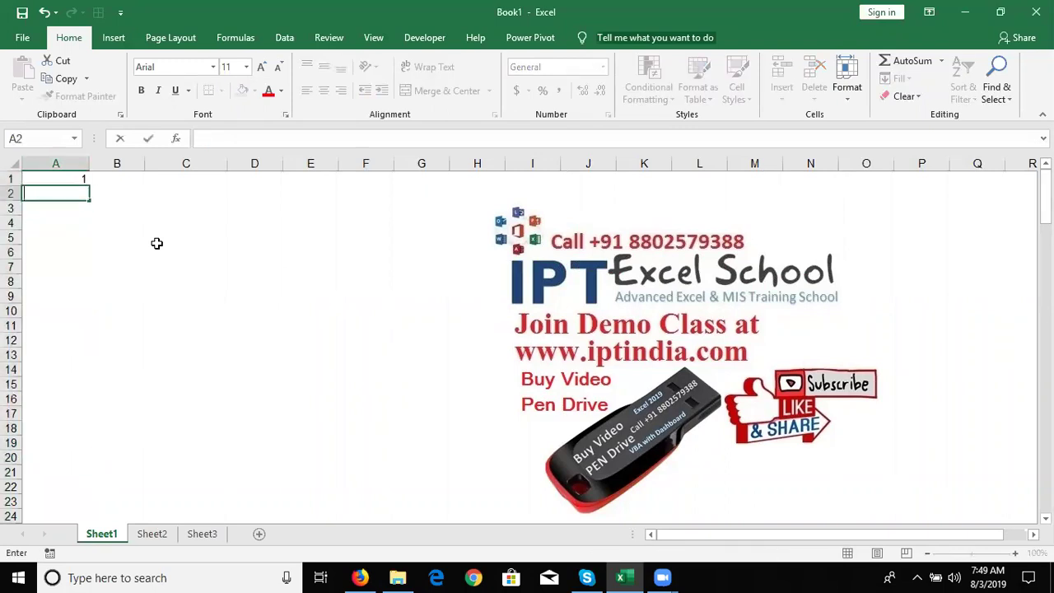
type("=")
key("Up")
type("+1")
key("ctrl+Return")
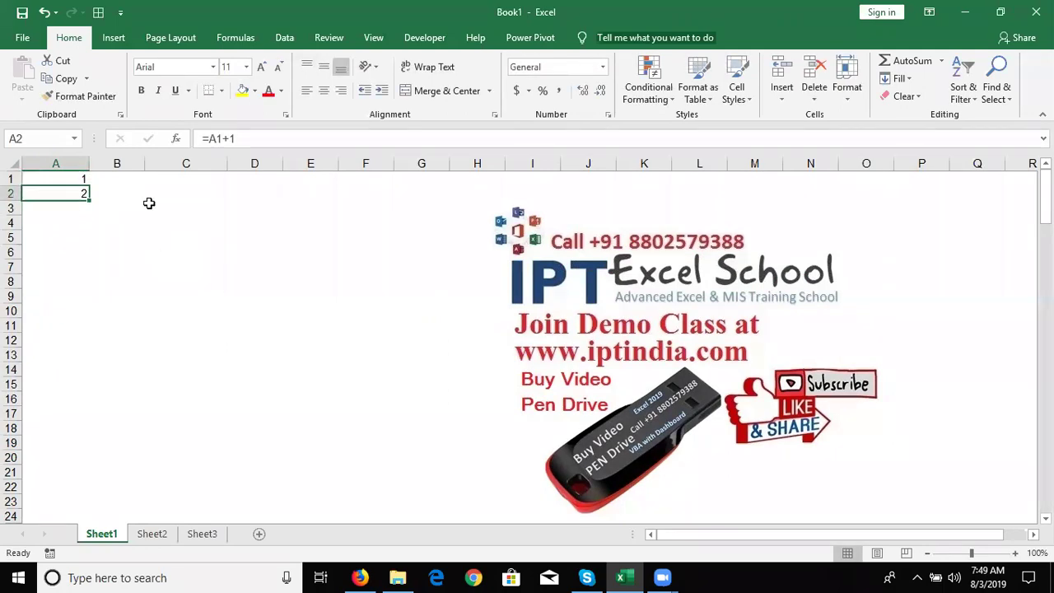
Fill the =A1+1 formula down to A20, extend it to A24, and inspect A2's formula
left_click_drag(89, 202, 73, 459)
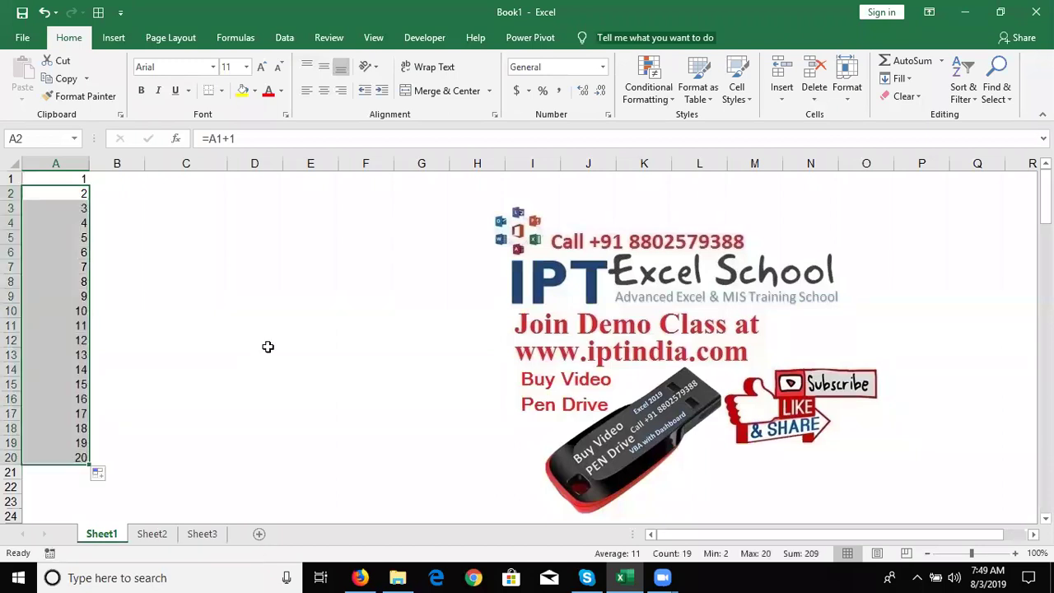
key("ctrl+Down")
key("Down")
key("Down")
key("Down")
key("Up")
key("Up")
key("Up")
key("shift+Down")
key("shift+Down")
key("shift+Down")
key("shift+Down")
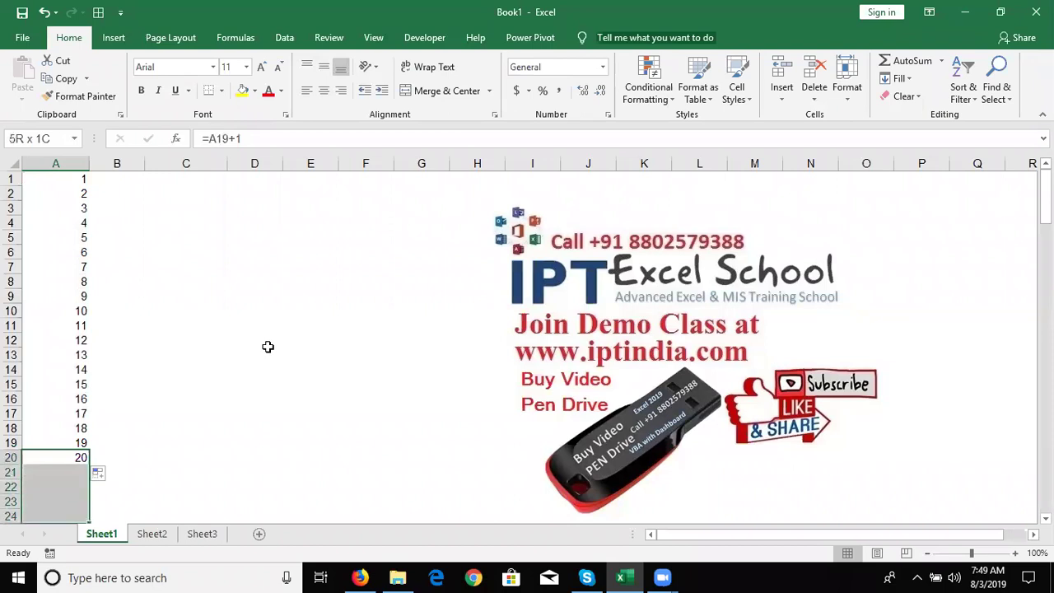
key("ctrl+d")
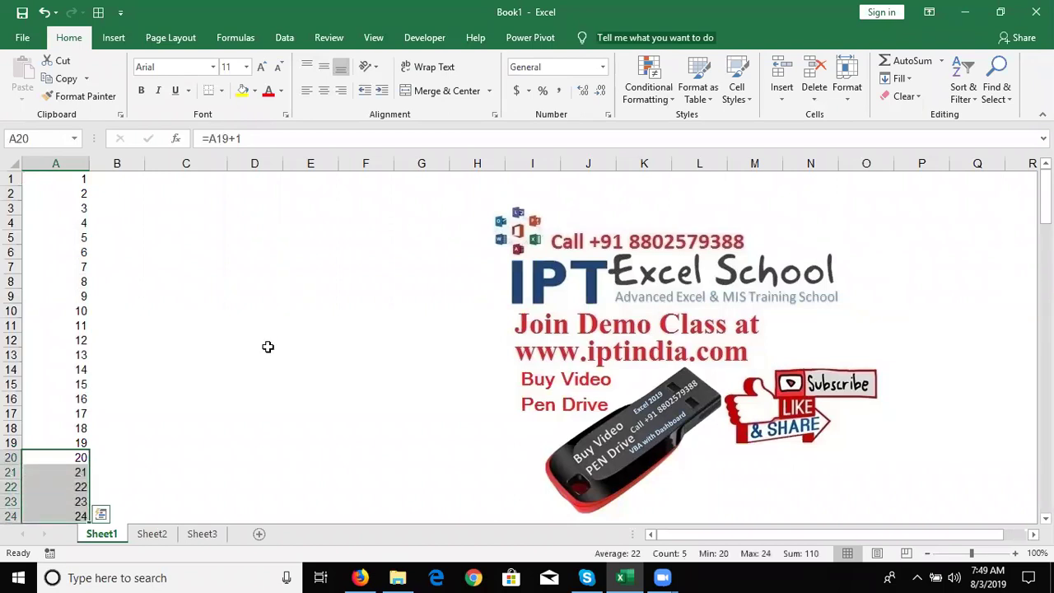
key("ctrl+Up")
key("Down")
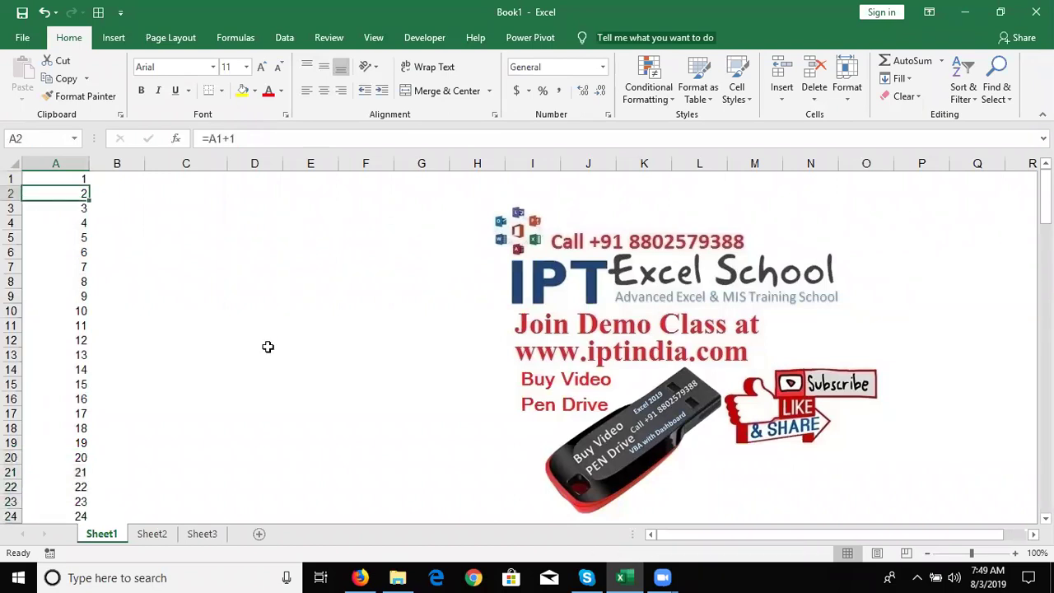
key("F2")
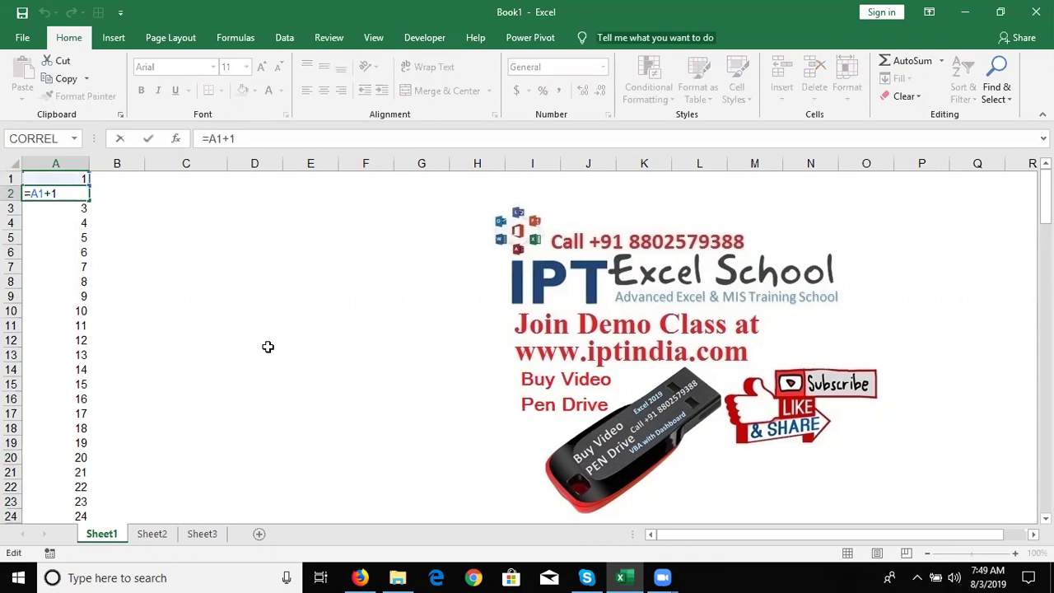
key("Escape")
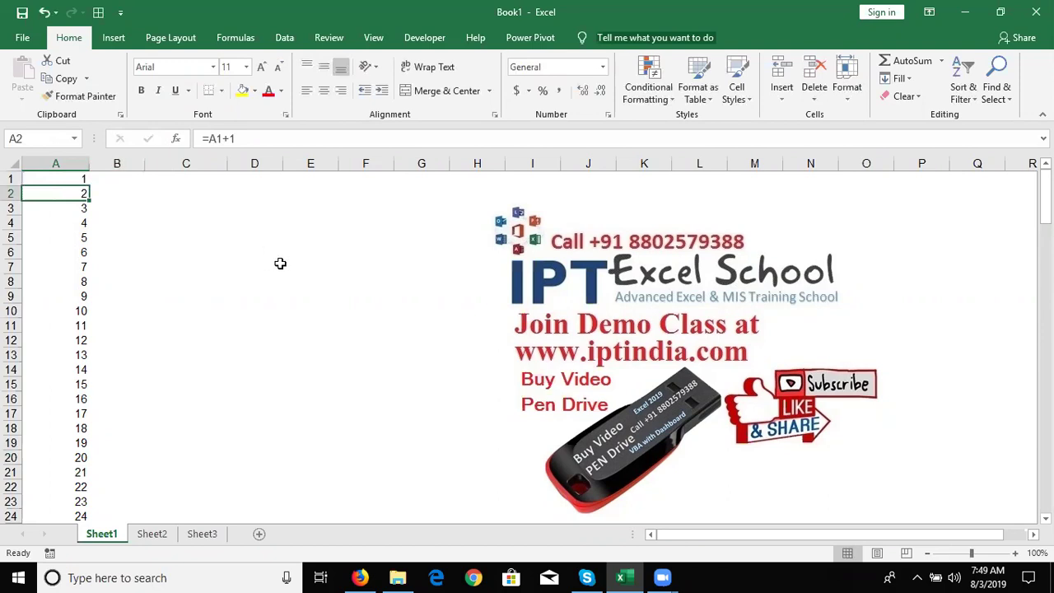
Enter 8/1 in C5 and drag-fill the dates across row 5 to 13-Aug
left_click(206, 238)
type("8/")
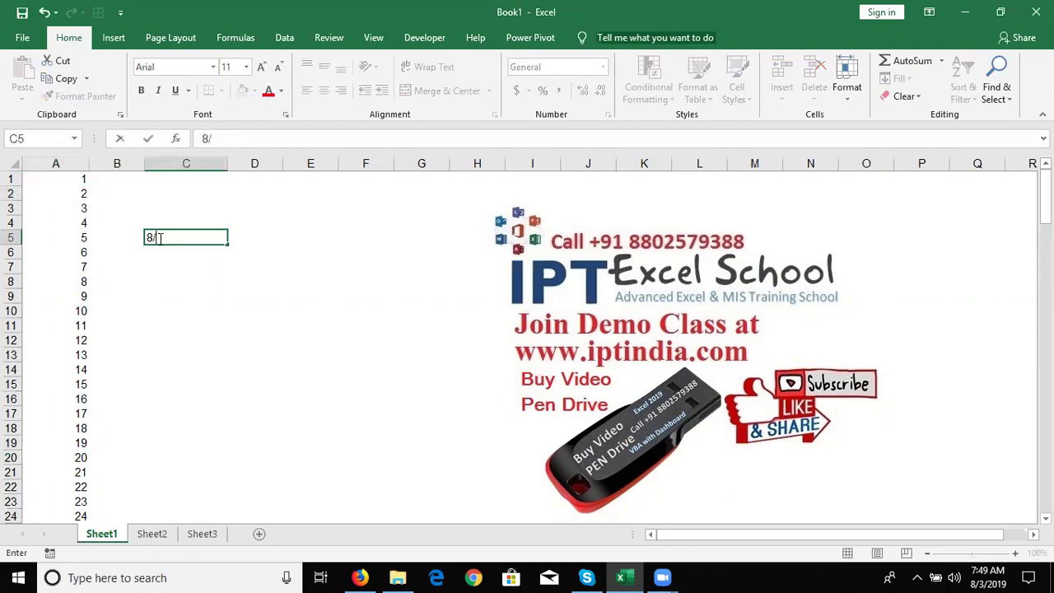
type("1")
key("Return")
left_click(201, 238)
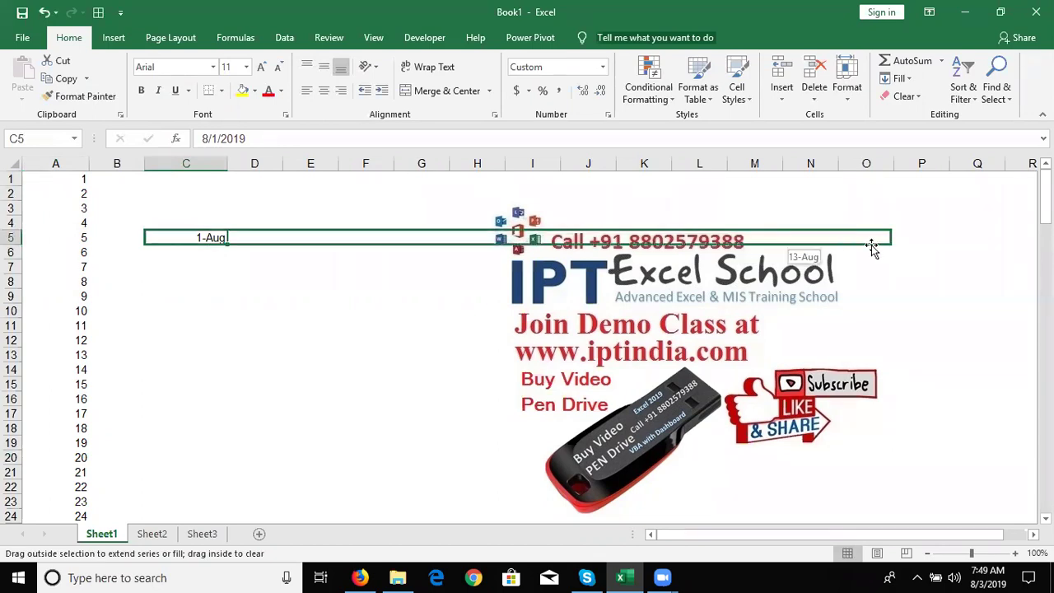
left_click_drag(227, 244, 881, 245)
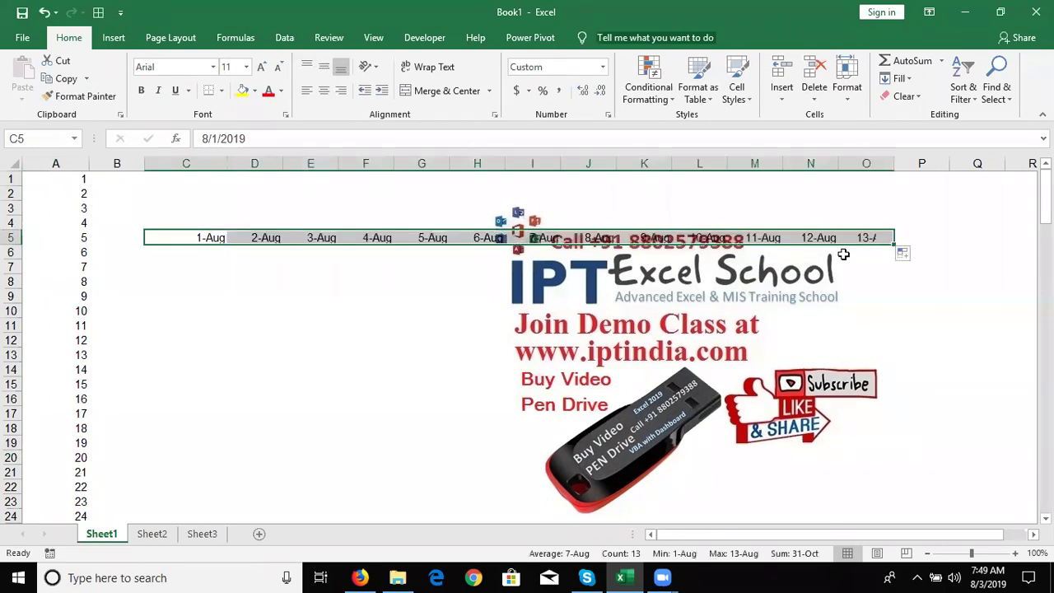
left_click(252, 237)
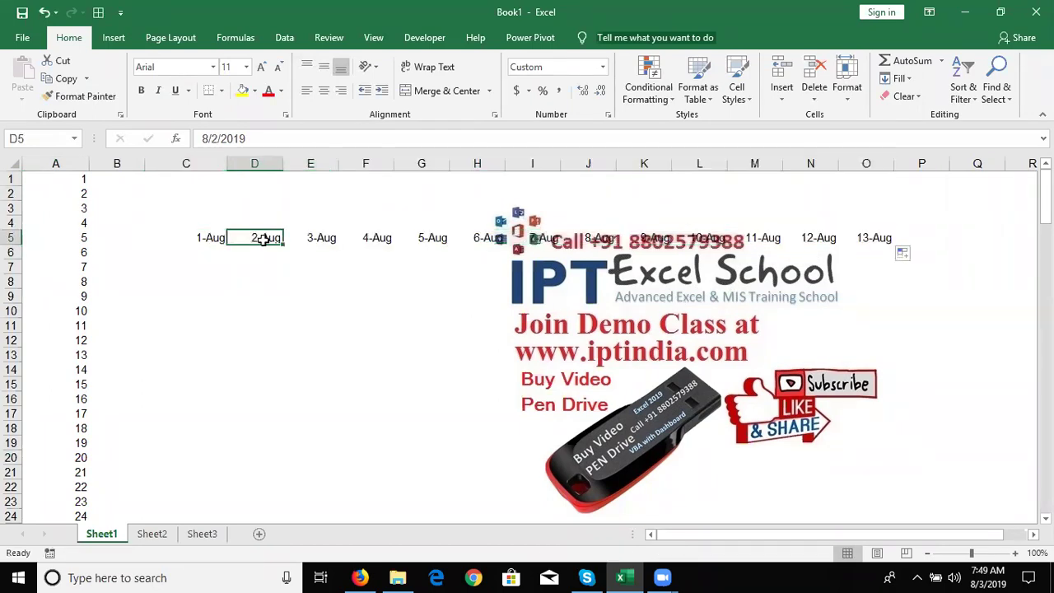
left_click(210, 238)
type("8/1")
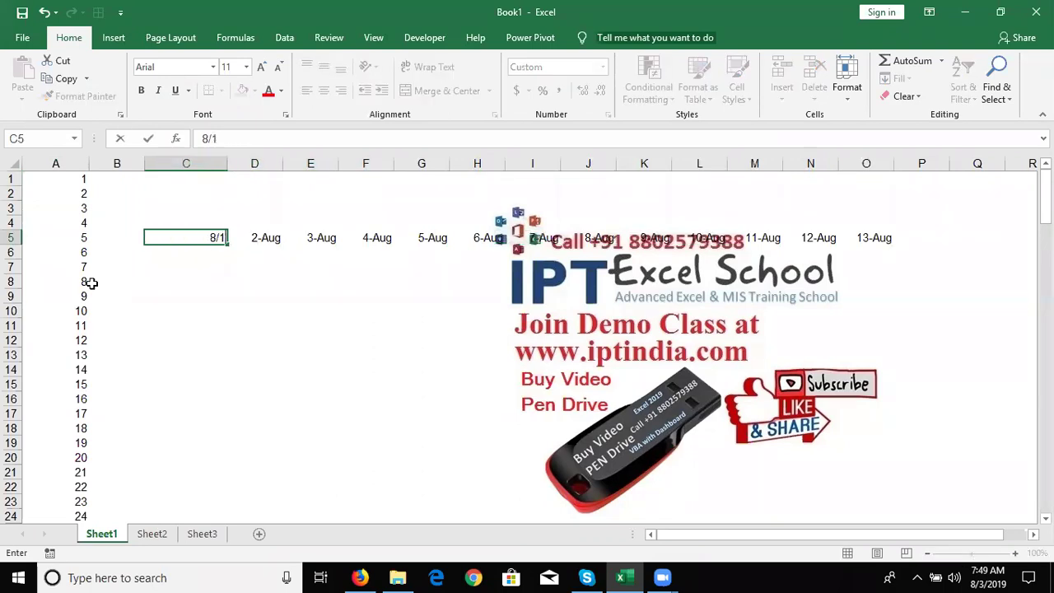
key("BackSpace")
key("BackSpace")
key("Escape")
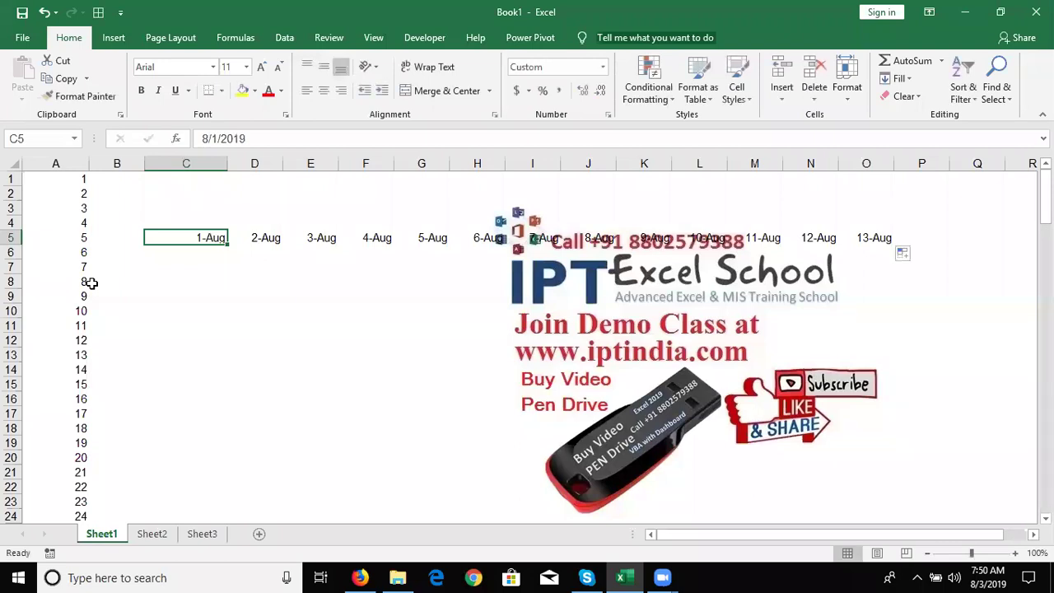
Put =C5+1 in D5, copy it across to column O, and change C5 to 9/1
key("Right")
type("=")
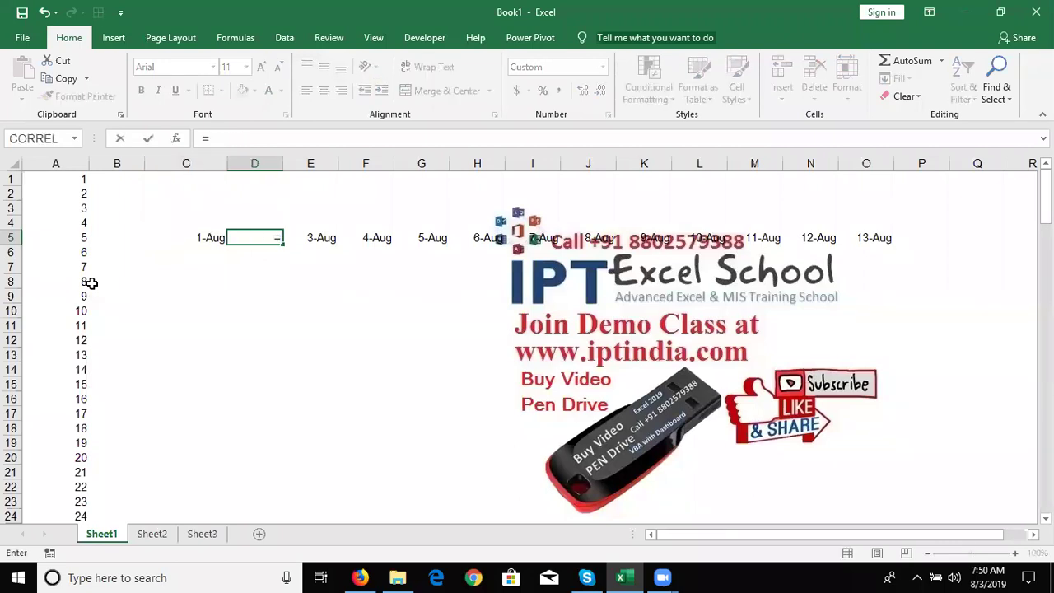
key("Left")
type("+1")
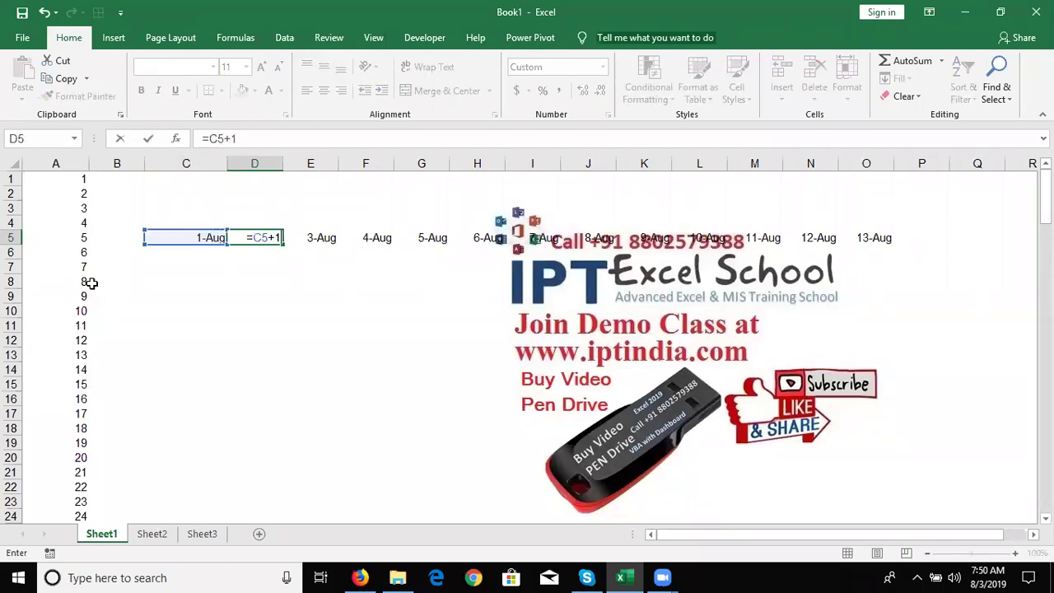
key("ctrl+Return")
key("ctrl+shift+Right")
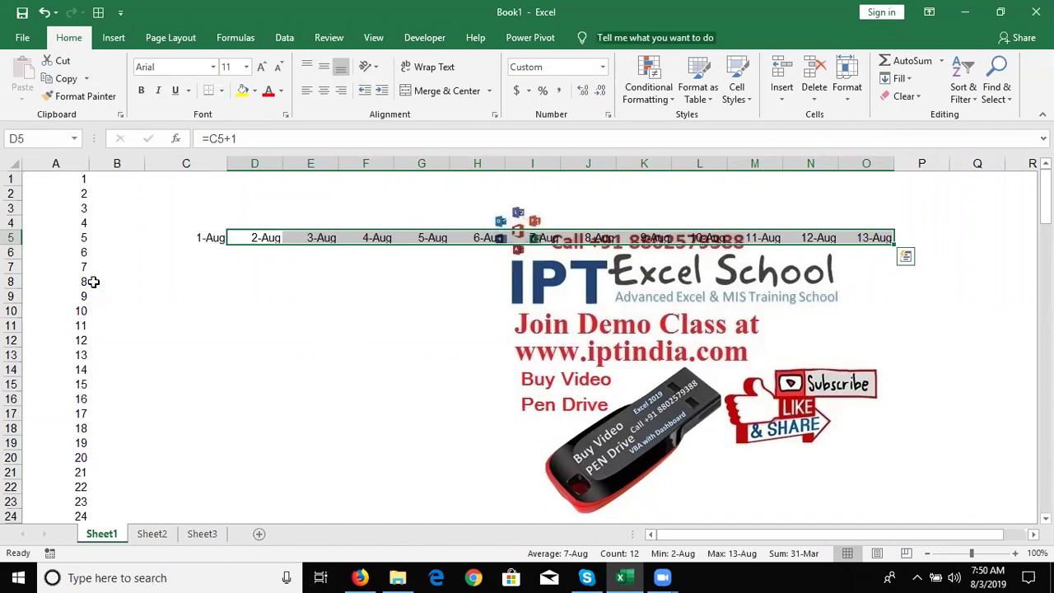
key("Left")
type("9/1")
key("Return")
key("Up")
key("Right")
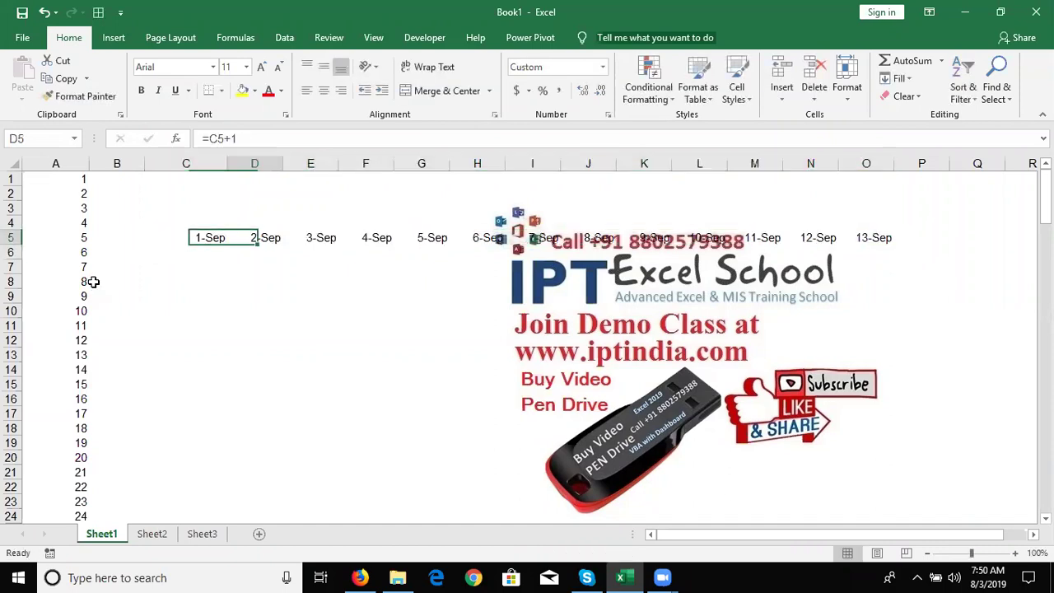
key("Right")
key("Right")
key("Right")
key("Left")
key("Left")
key("Left")
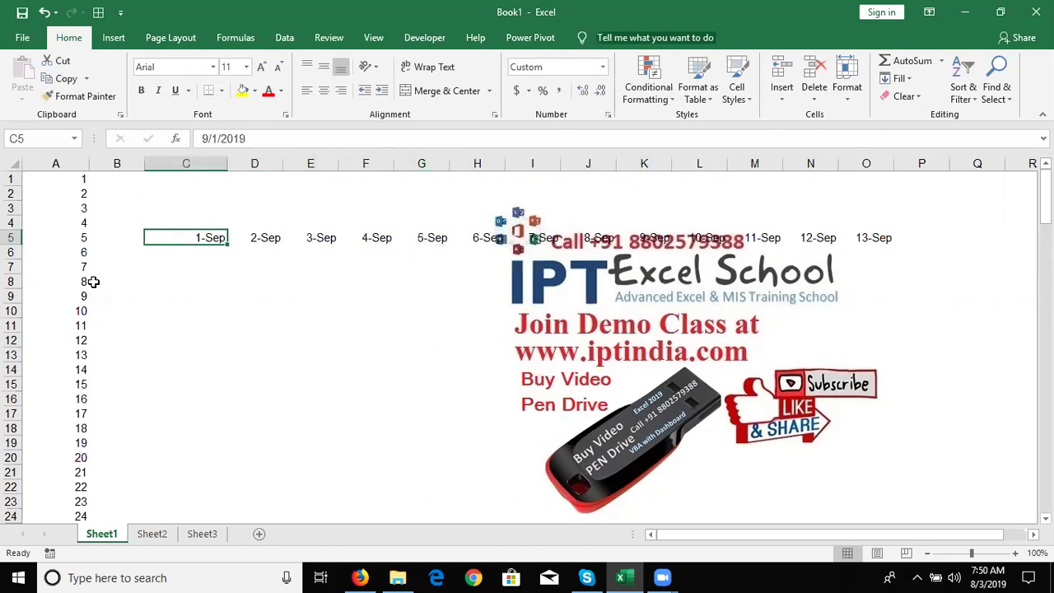
Clear the row-5 dates and the column A number series
key("ctrl+shift+Right")
key("Delete")
key("Left")
key("Left")
key("Up")
key("Up")
key("Up")
key("Up")
key("Down")
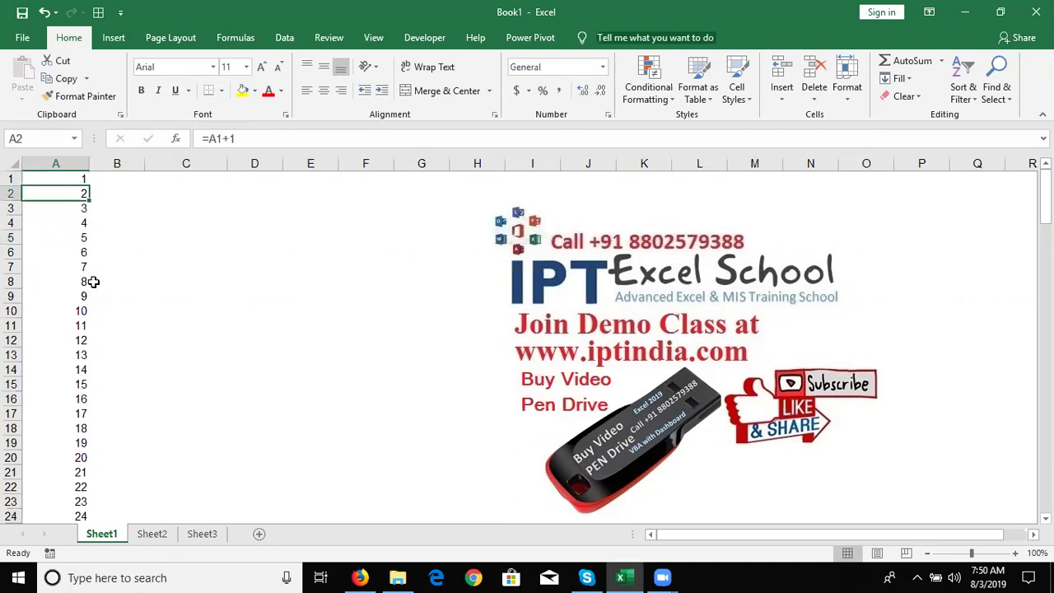
key("ctrl+shift+Down")
key("Delete")
key("Up")
Enter the headers Sr in A1 and Name in B1
key("Delete")
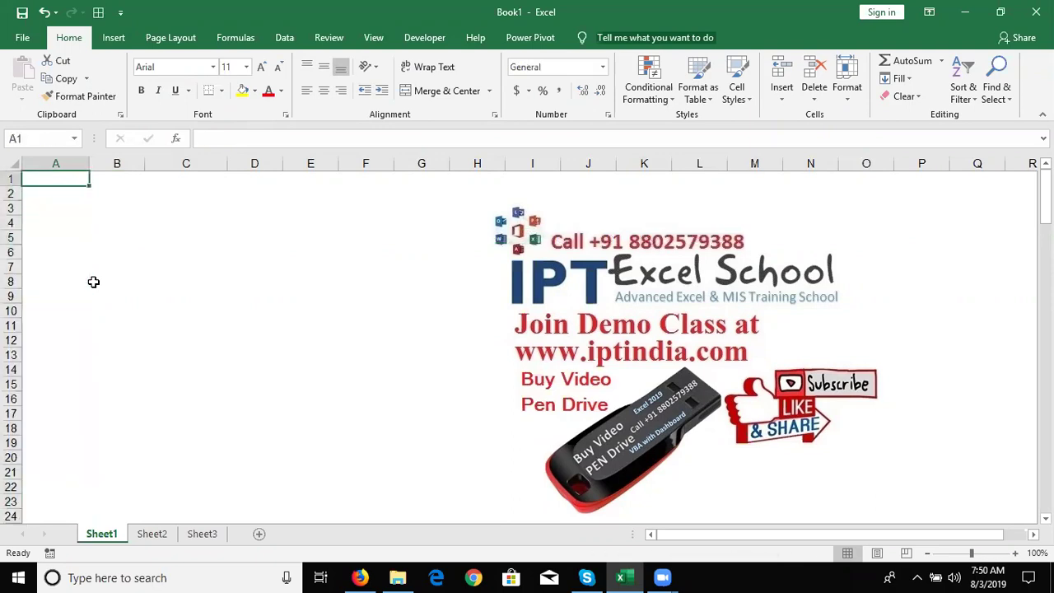
type("Sr")
key("Tab")
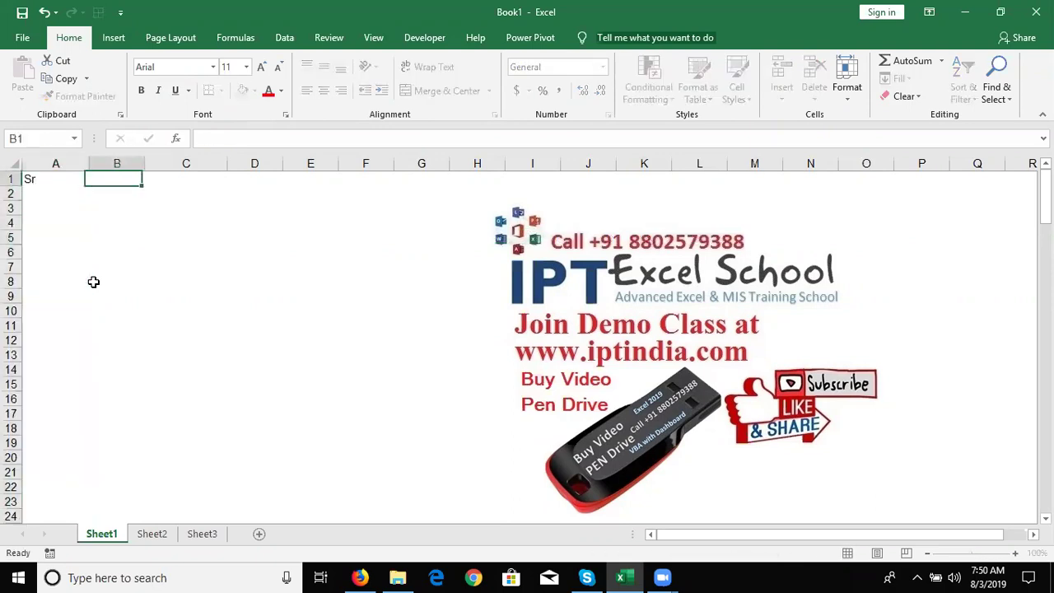
type("Name")
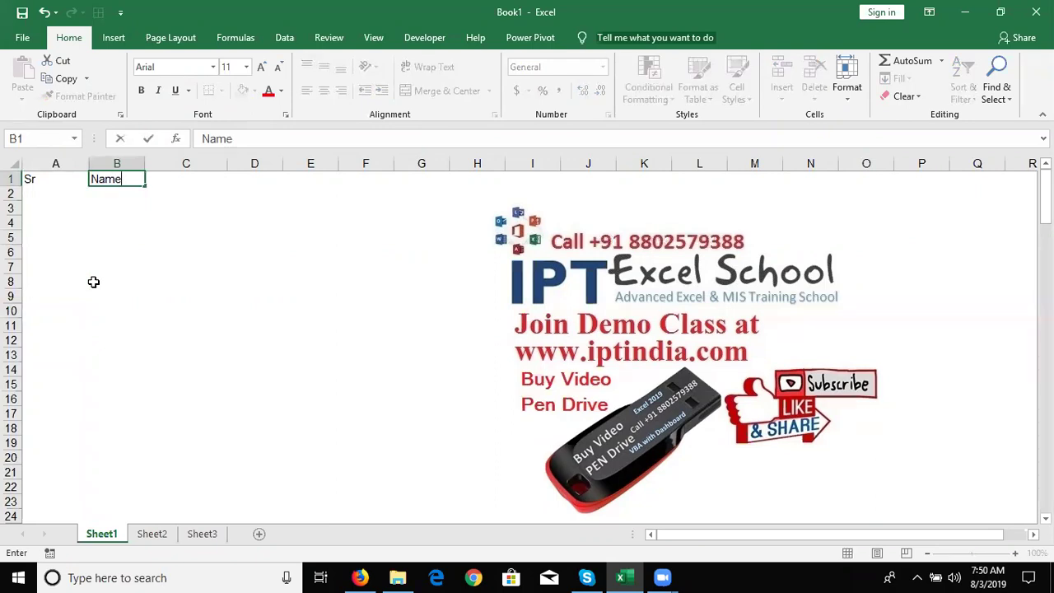
key("Tab")
key("Tab")
key("shift+Right")
key("shift+Right")
key("shift+Right")
key("shift+Right")
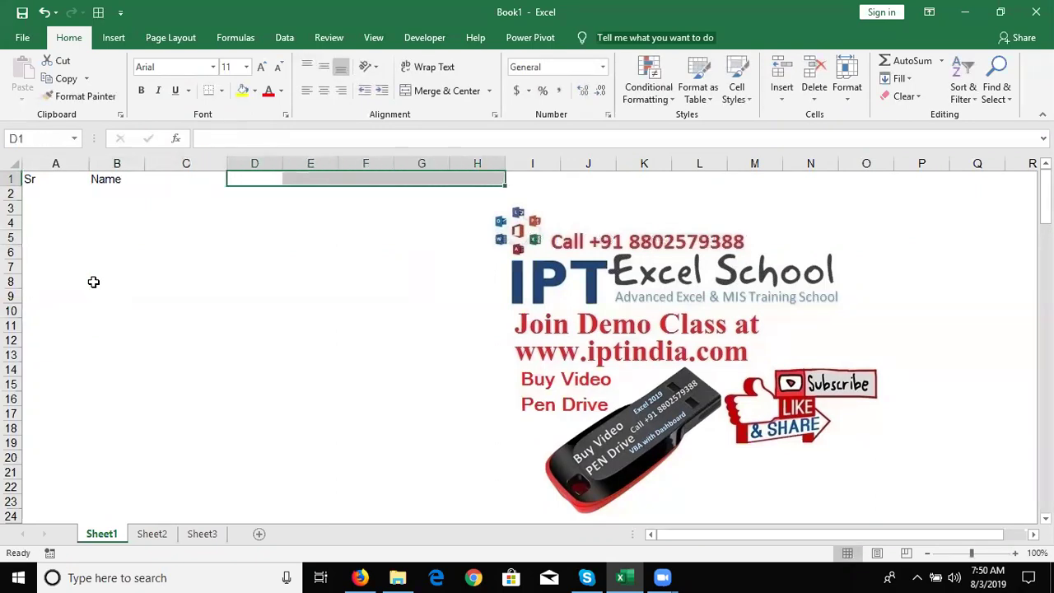
key("Left")
key("Left")
key("Left")
key("Down")
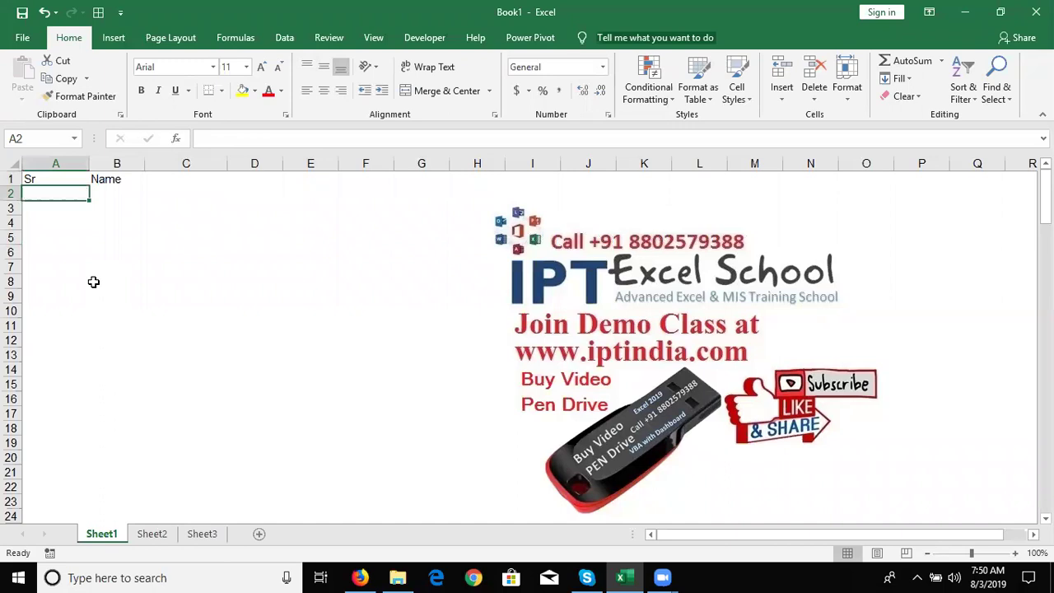
Enter serial 1 in A2 and the first two sample names in B2 and B3
type("1")
key("Tab")
type("Puja")
key("Return")
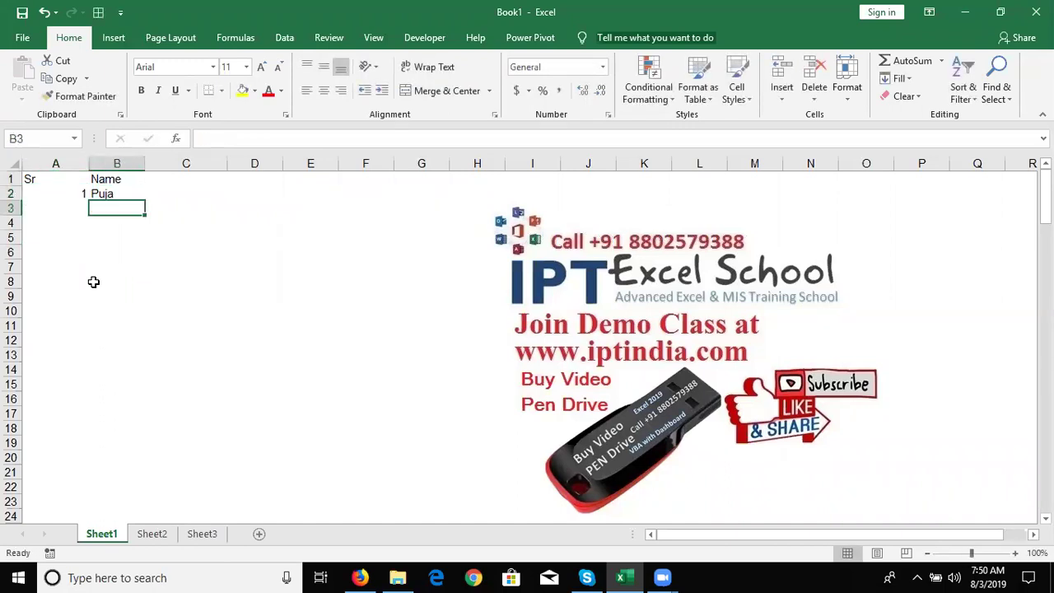
type("Om")
key("Return")
key("Up")
key("Left")
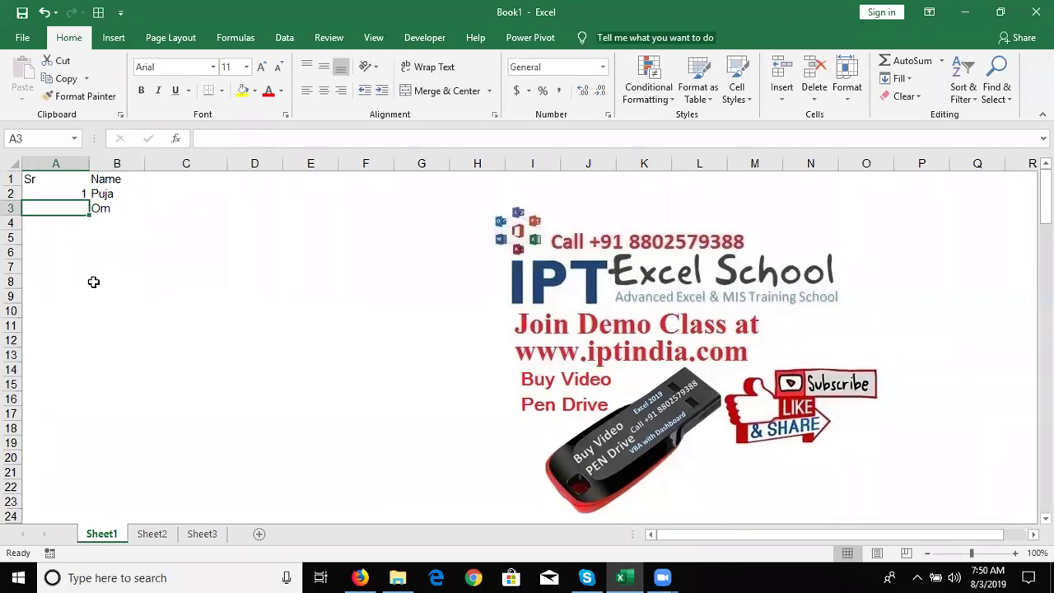
Enter =IF(B3>0,A2+1,"") in A3 and fill it down to row 9
type("=")
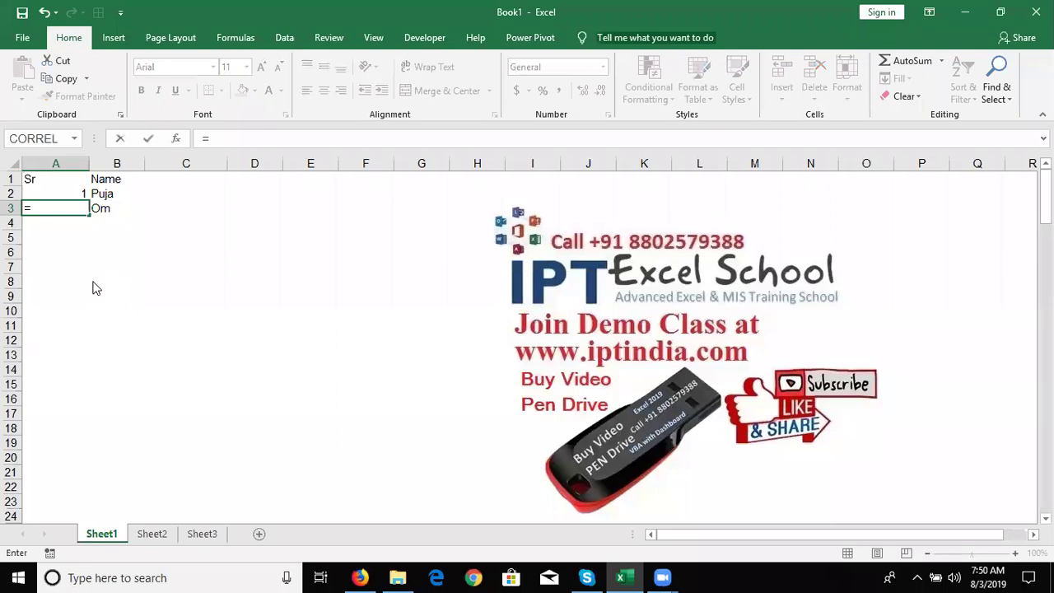
type("if(")
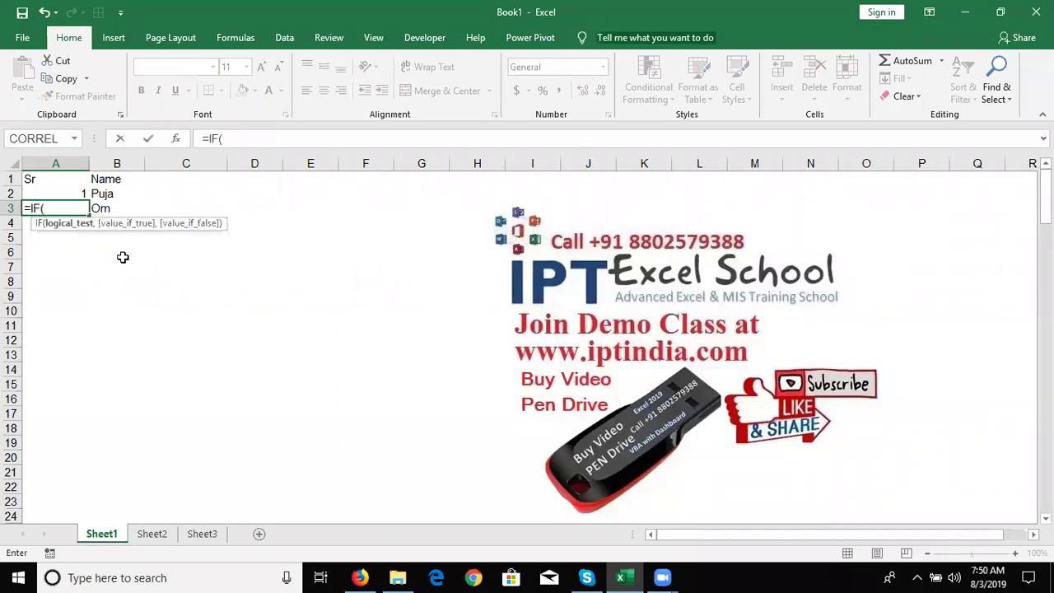
key("Right")
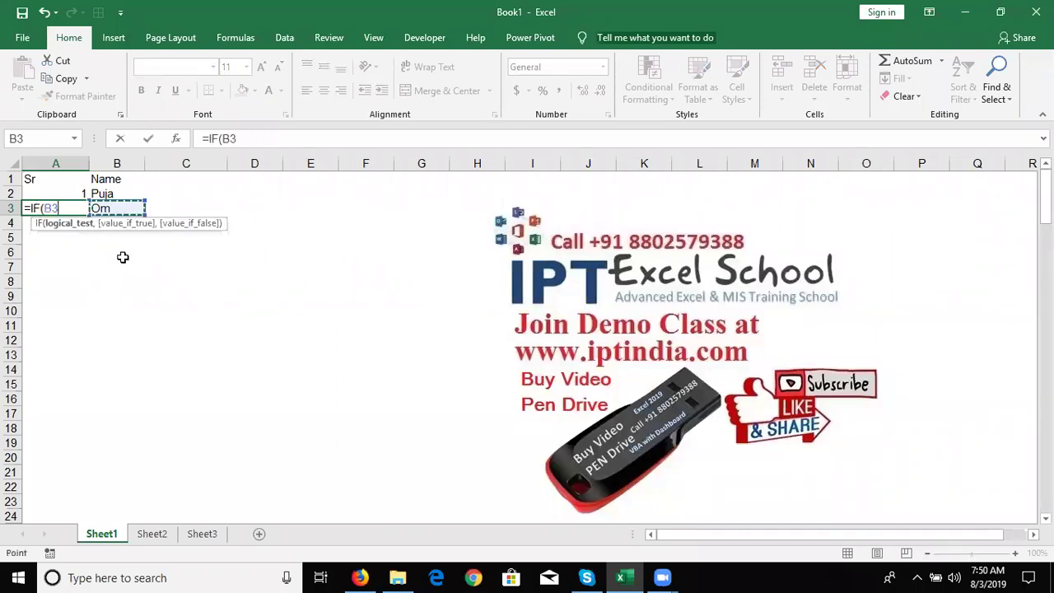
type(">0,")
key("Up")
type("+1,\"\"")
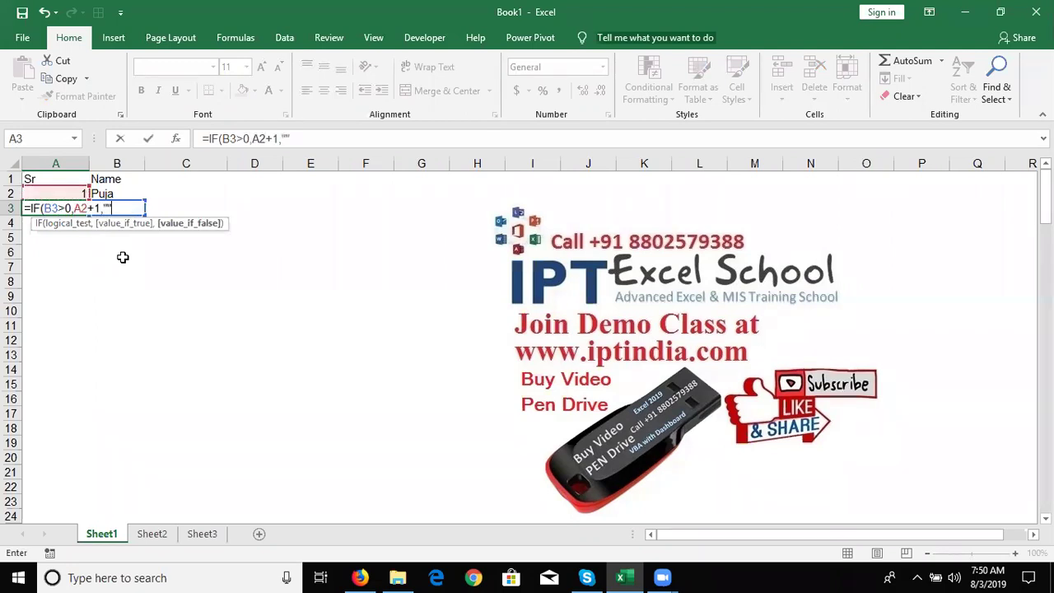
type(")")
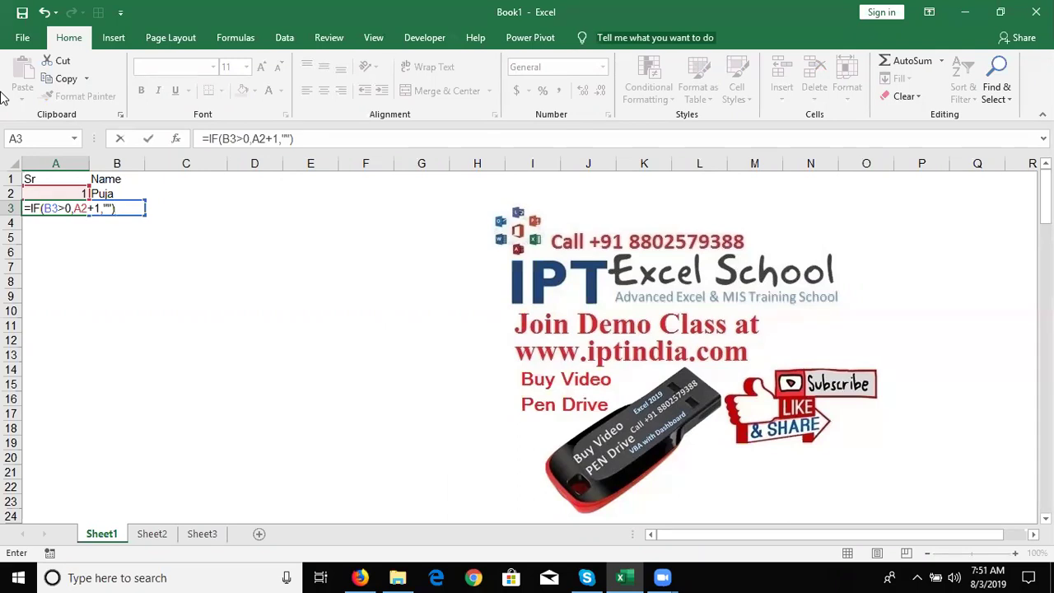
key("Return")
key("Up")
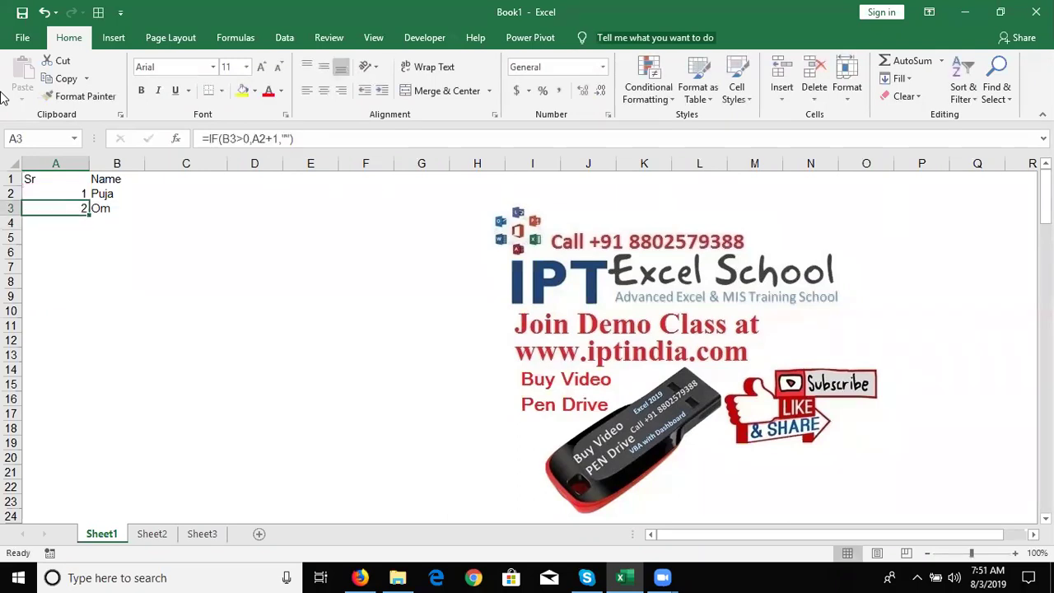
left_click_drag(89, 215, 89, 302)
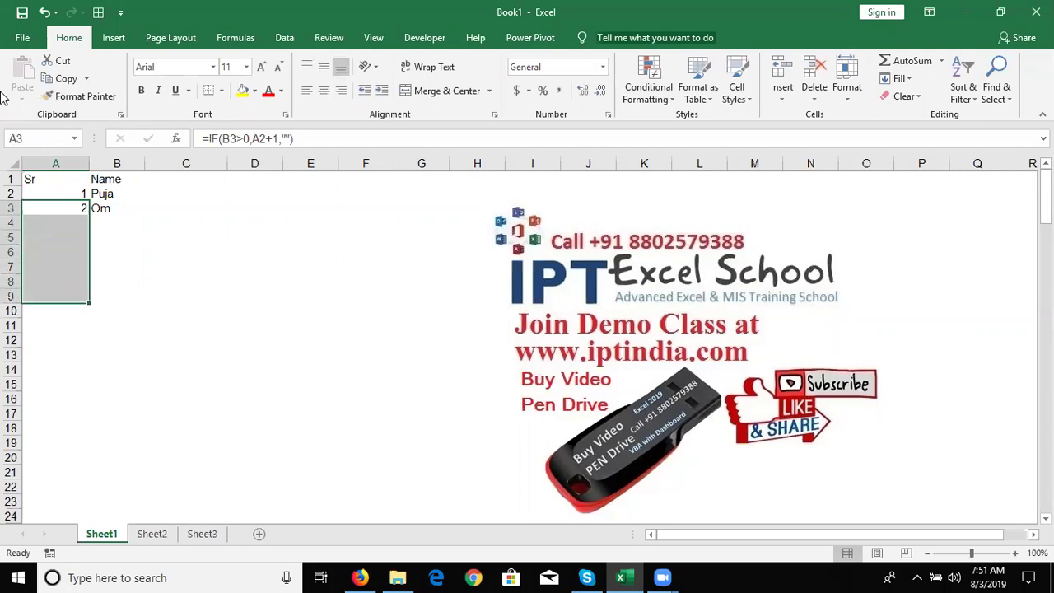
Add the third and fourth sample names in B4 and B5
key("Down")
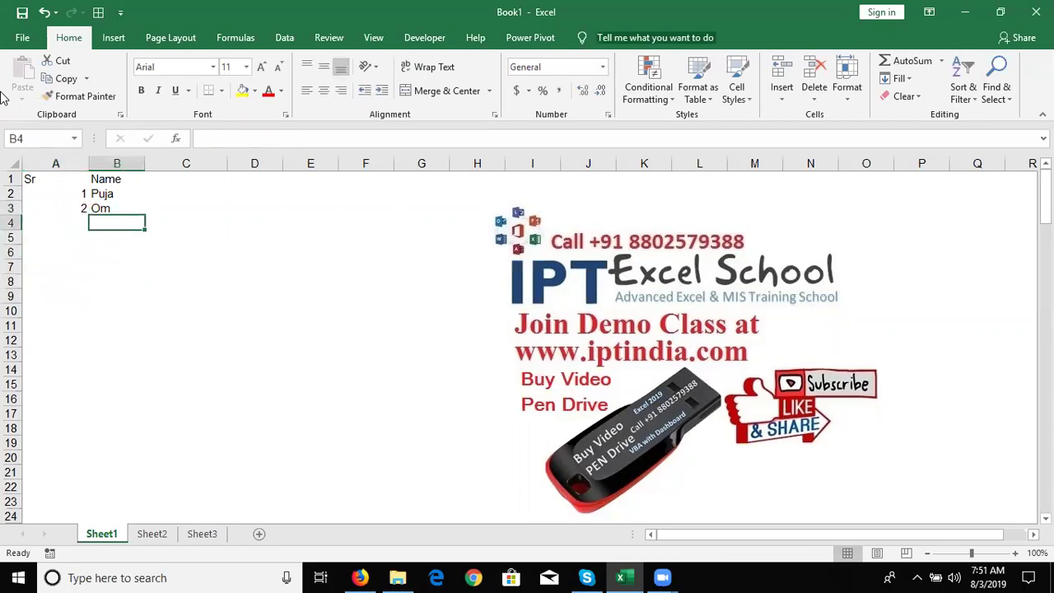
type("2")
key("Return")
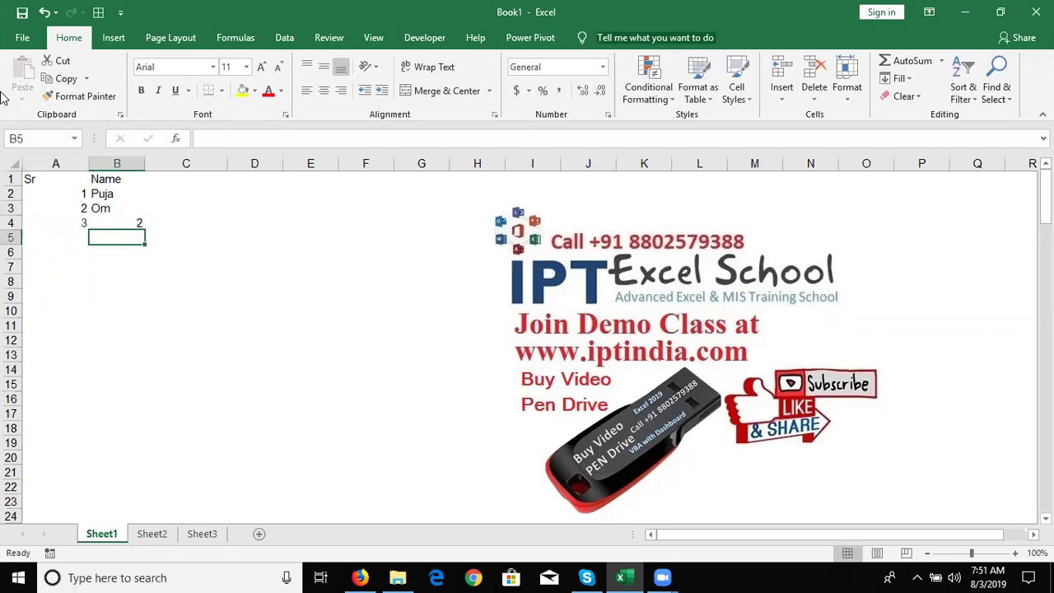
key("Up")
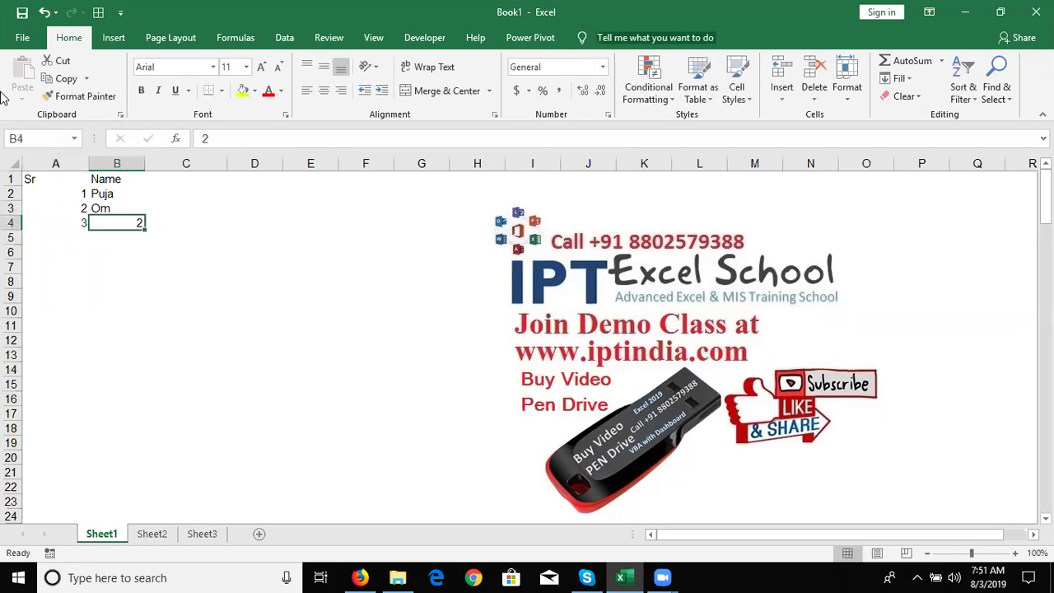
type("Inder")
key("Return")
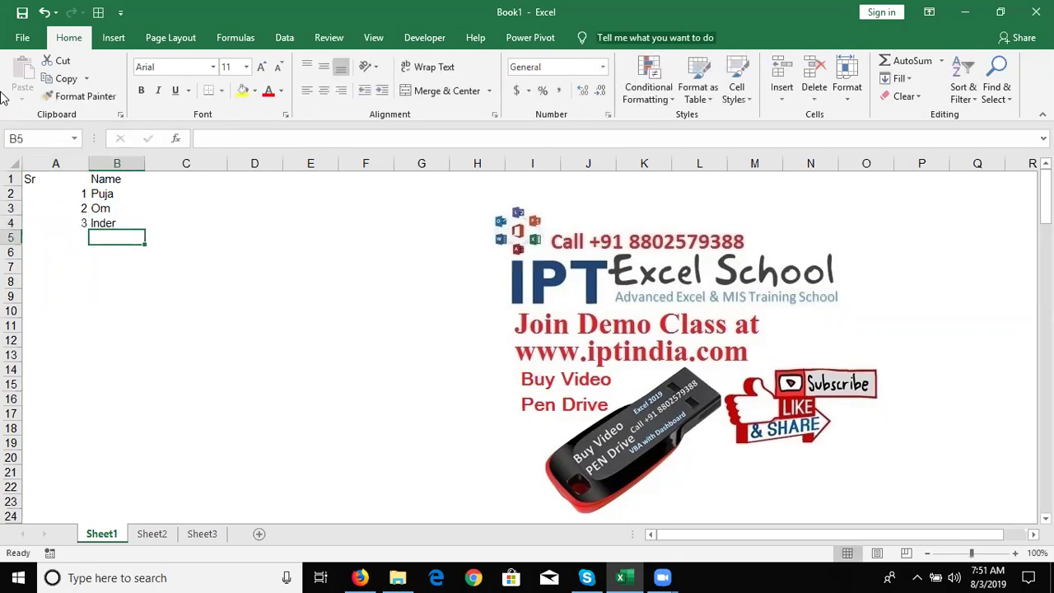
type("uday")
key("Return")
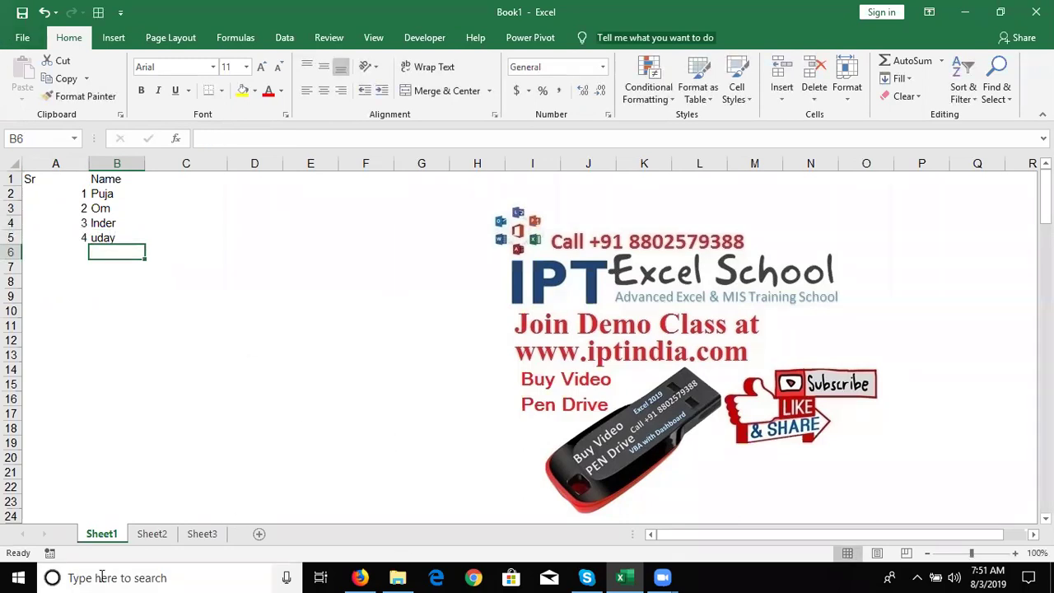
Rename Sheet1 to 1
double_click(107, 539)
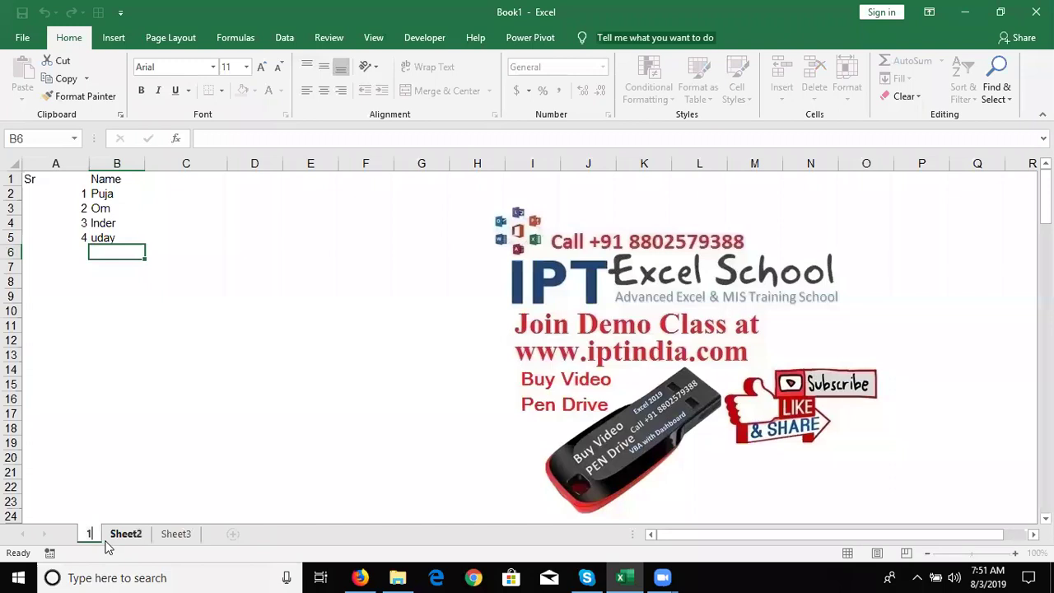
type("1")
left_click(255, 399)
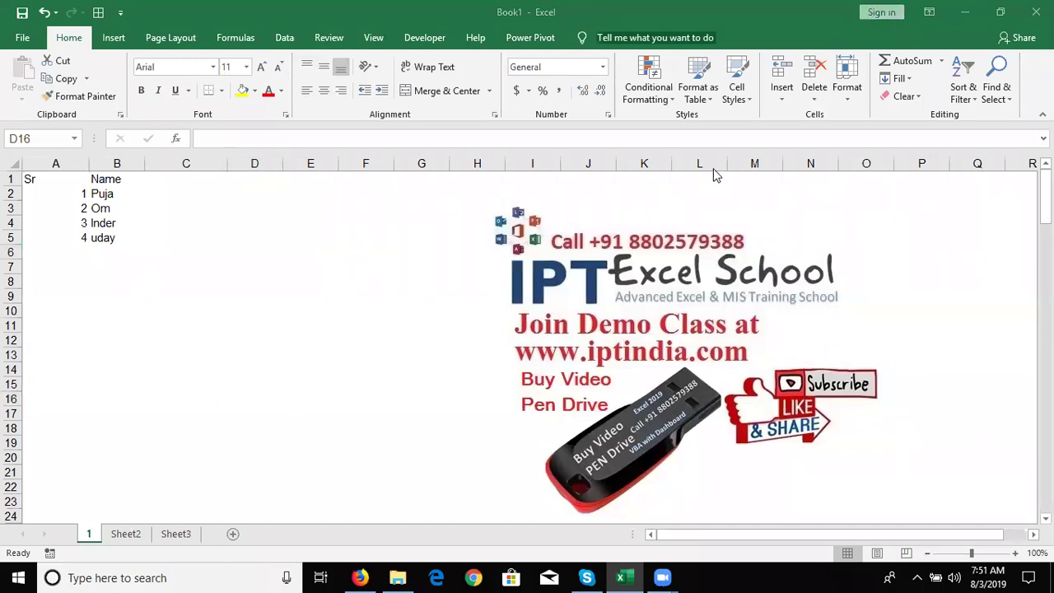
left_click(256, 399)
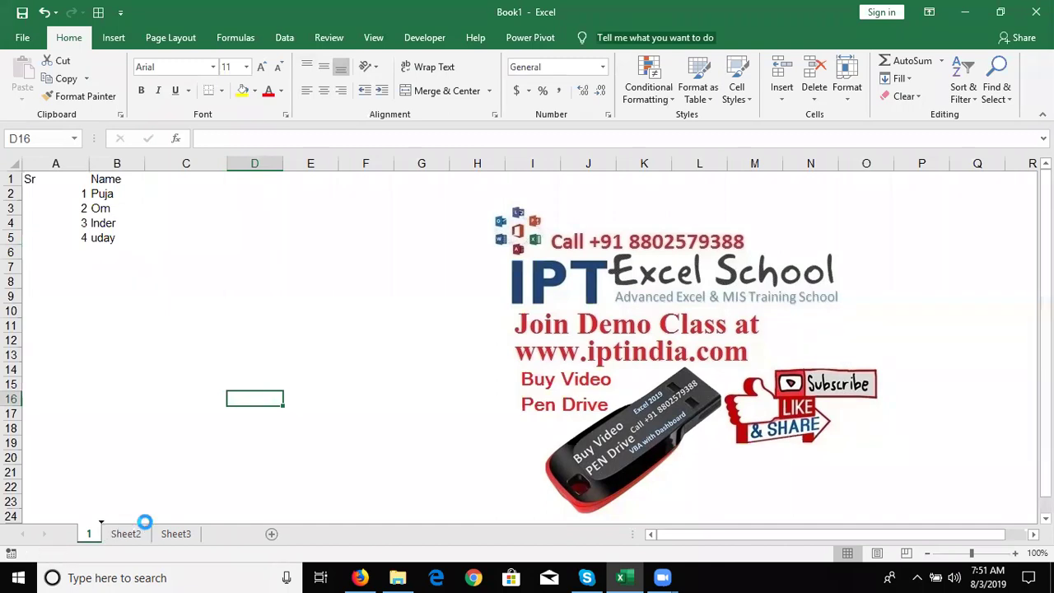
Copy sheet 1, name the copy 2, and clear its columns A and B
left_click_drag(95, 536, 146, 531)
double_click(132, 533)
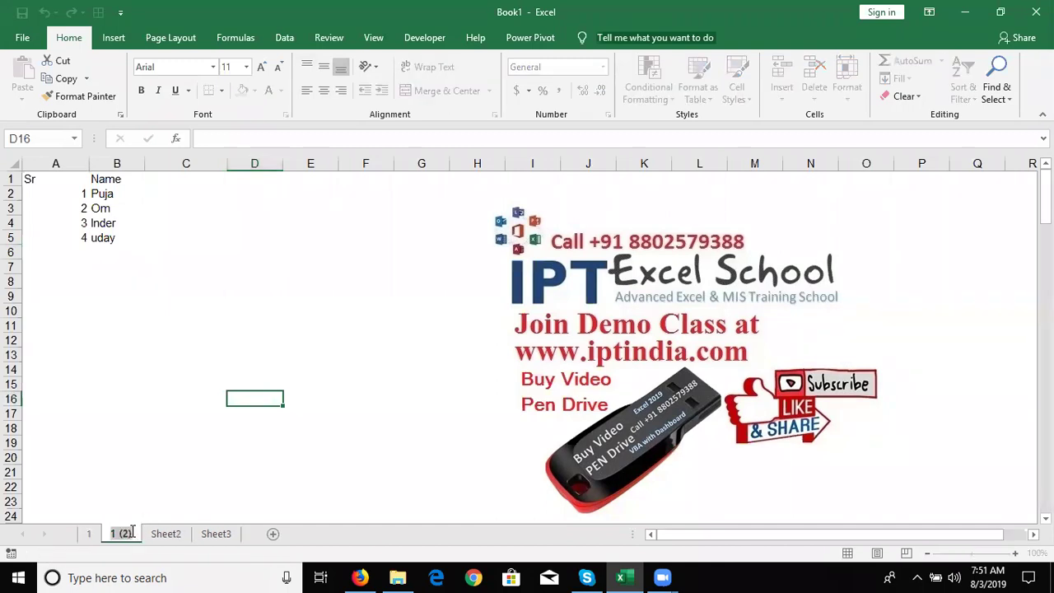
type("2")
key("Return")
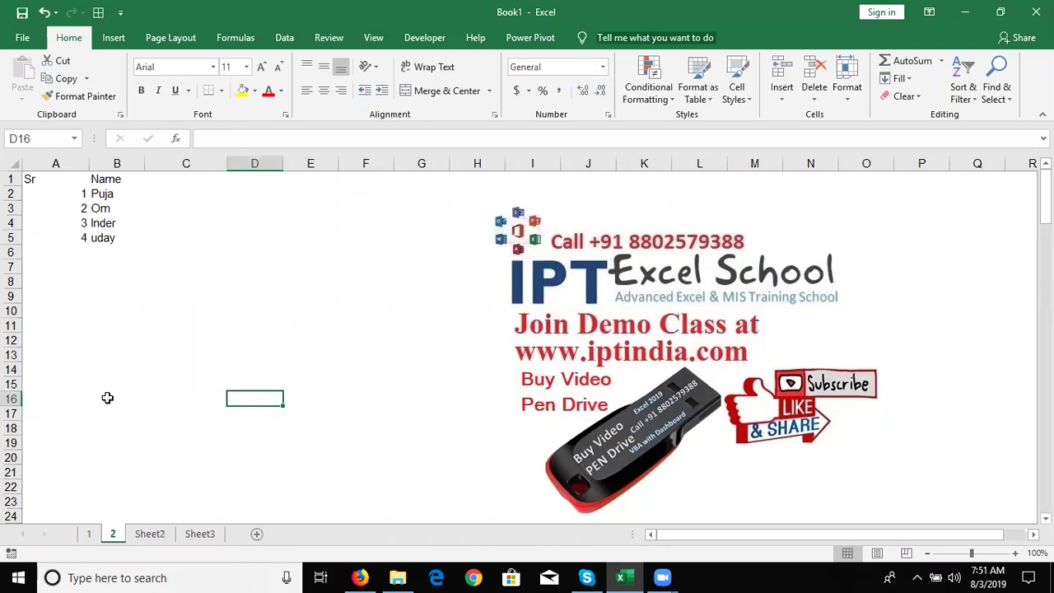
left_click_drag(107, 399, 116, 377)
left_click_drag(55, 163, 106, 162)
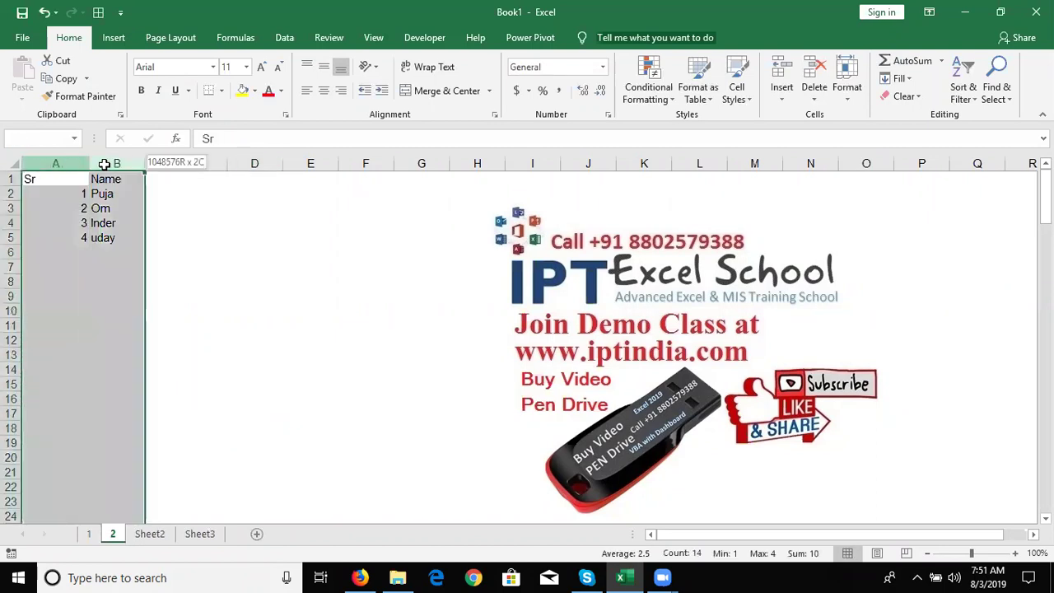
key("Delete")
key("ctrl+Home")
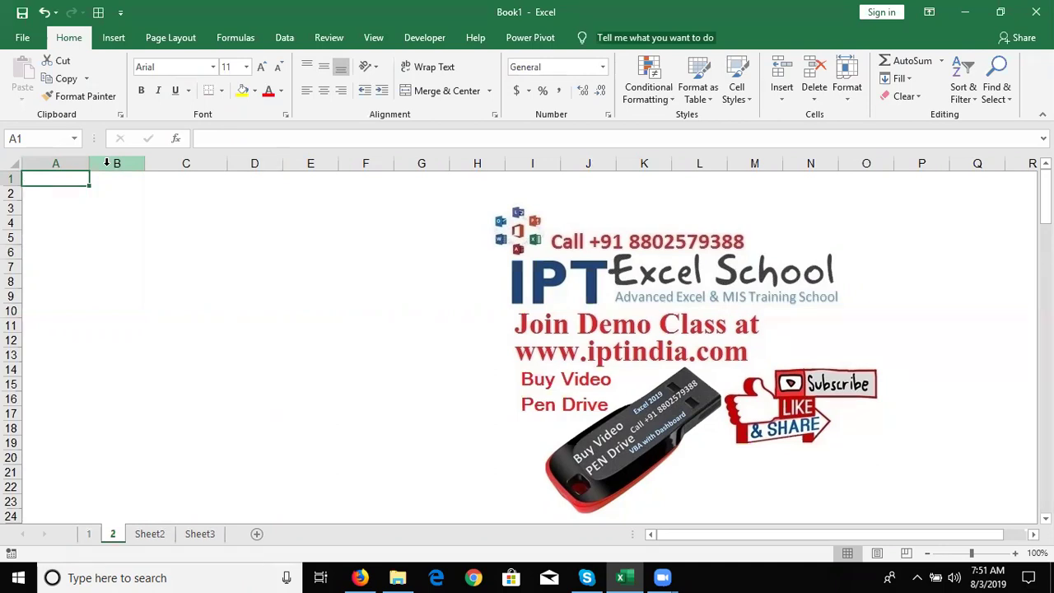
key("Down")
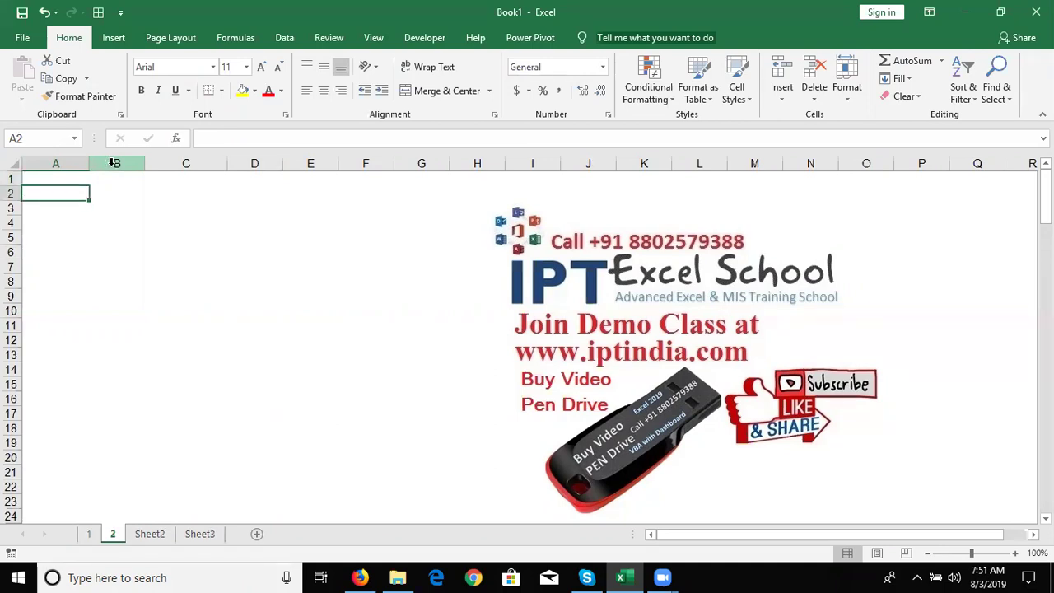
key("Right")
key("Down")
key("Left")
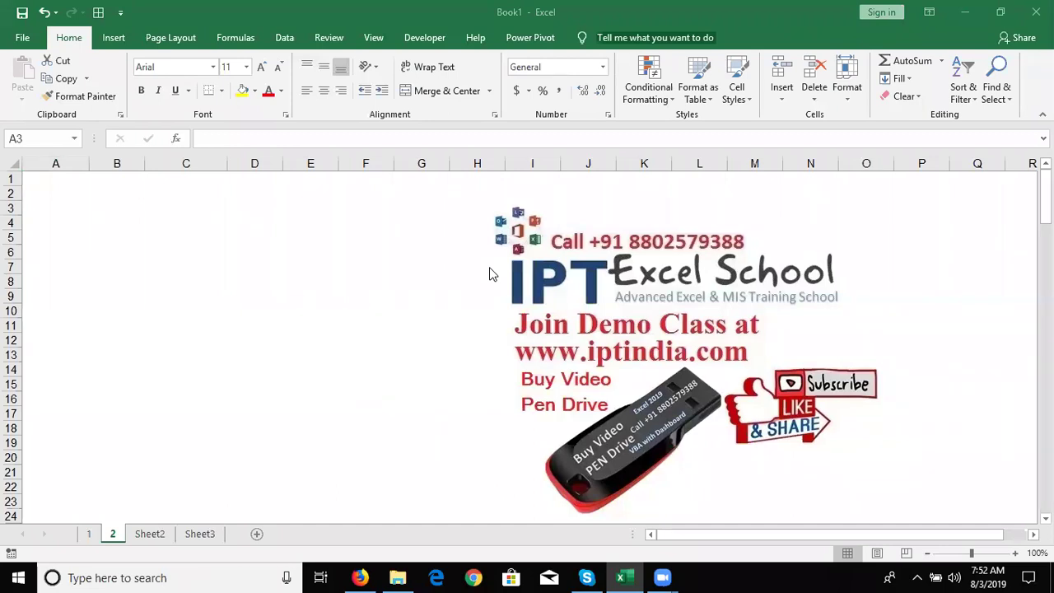
left_click(70, 206)
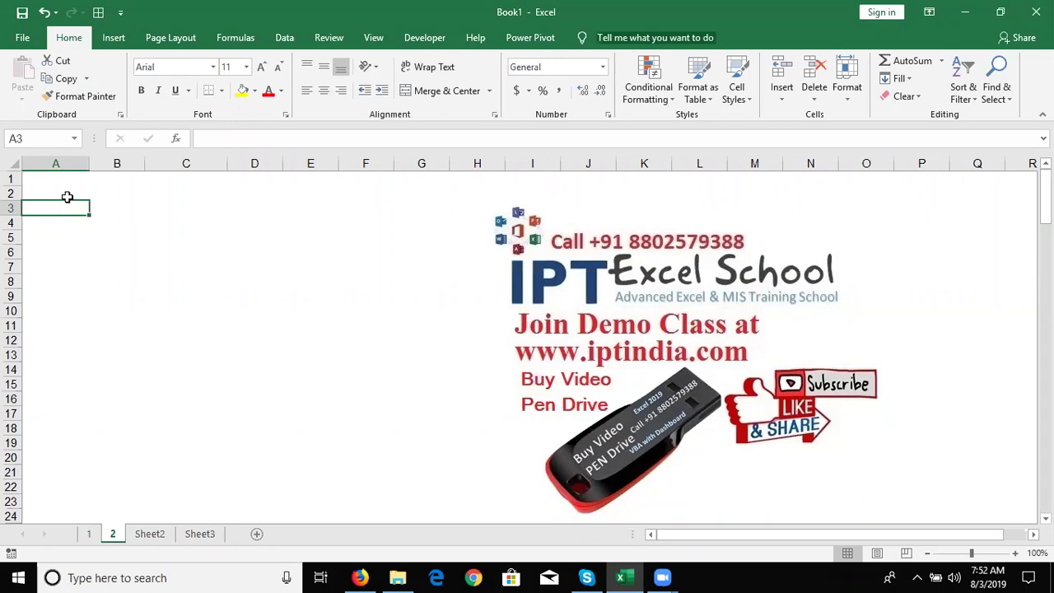
Insert today's date into A3 with Ctrl+;, then delete it
left_click(68, 197)
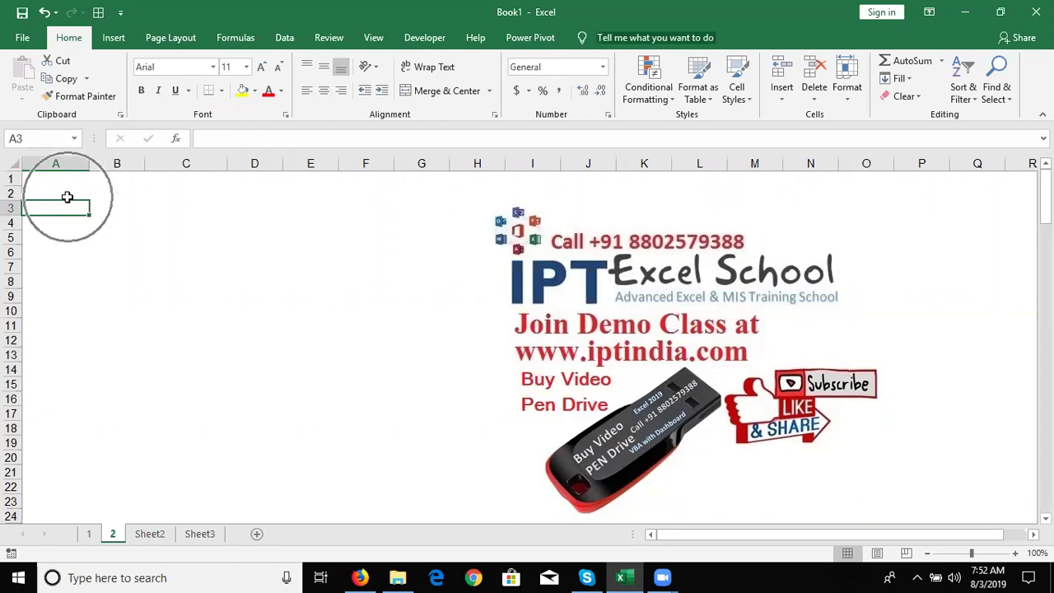
key("ctrl+semicolon")
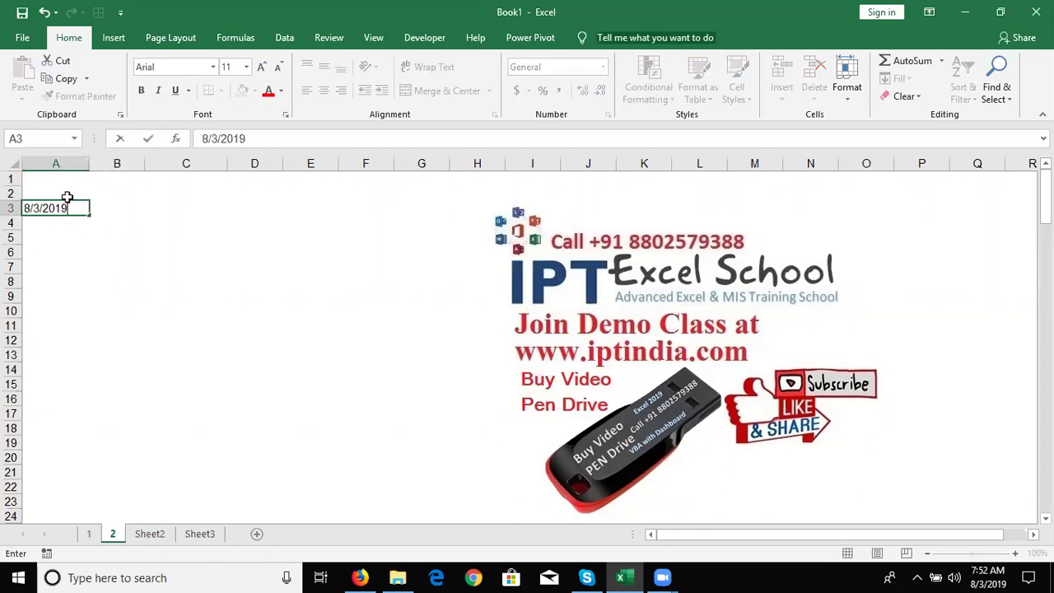
key("Return")
key("Up")
key("Right")
key("Left")
key("Delete")
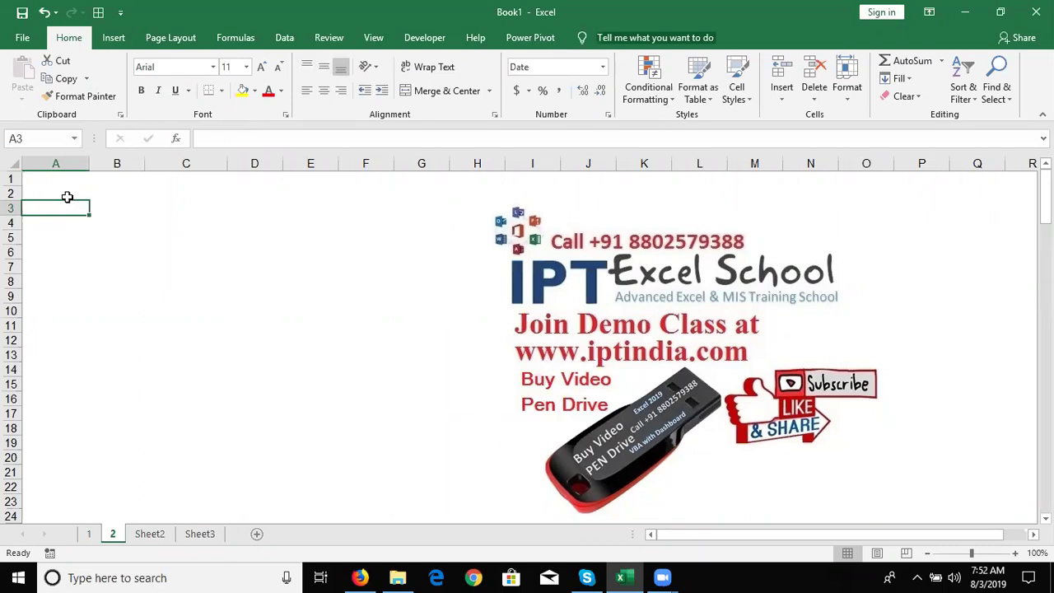
Enter 8/2 in A3 and select the cell to check the stored date
type("8/")
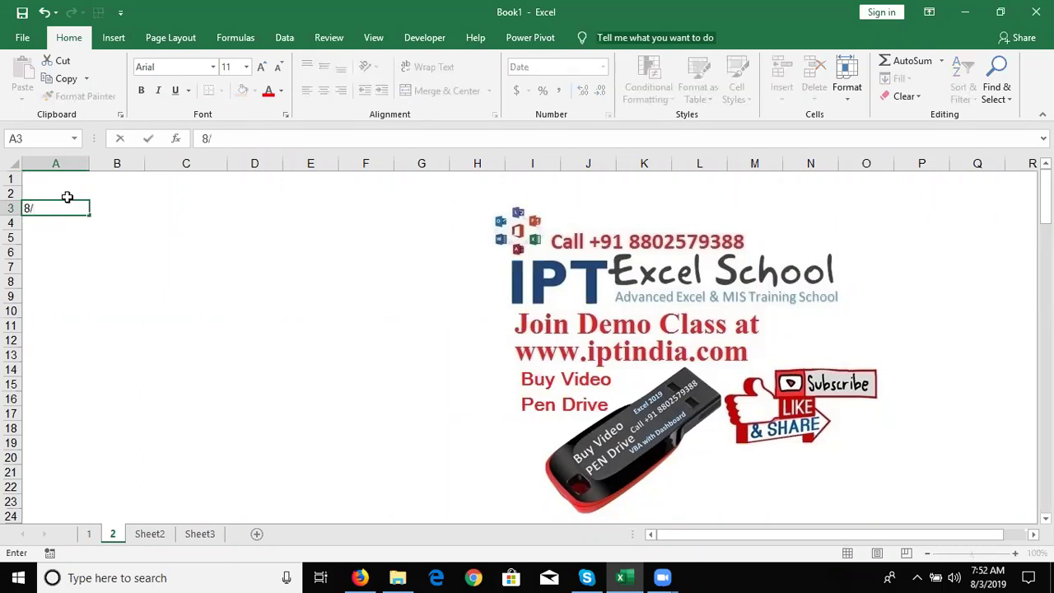
type("2")
key("Return")
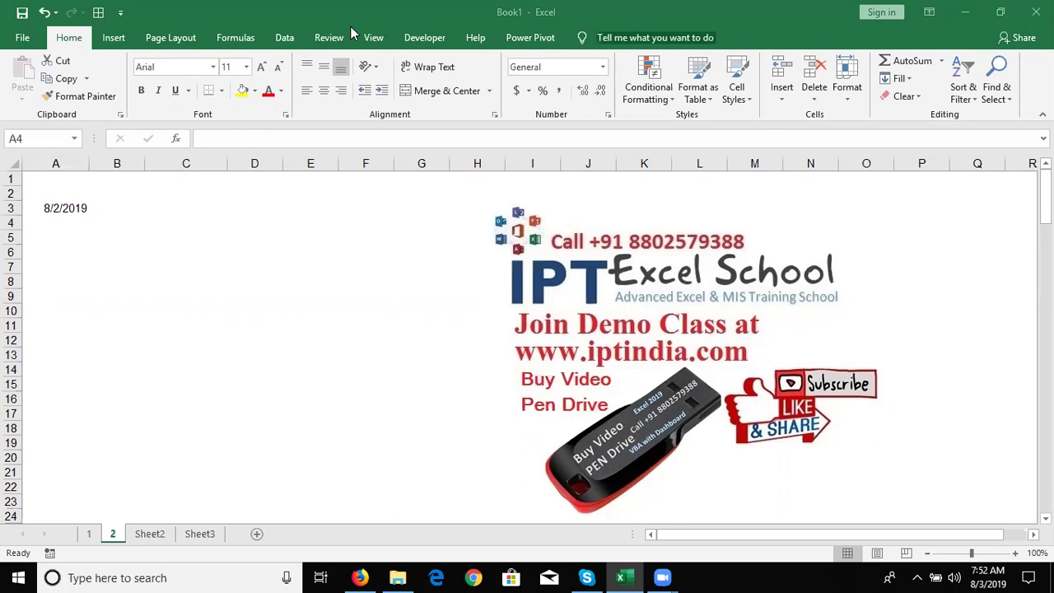
left_click(137, 195)
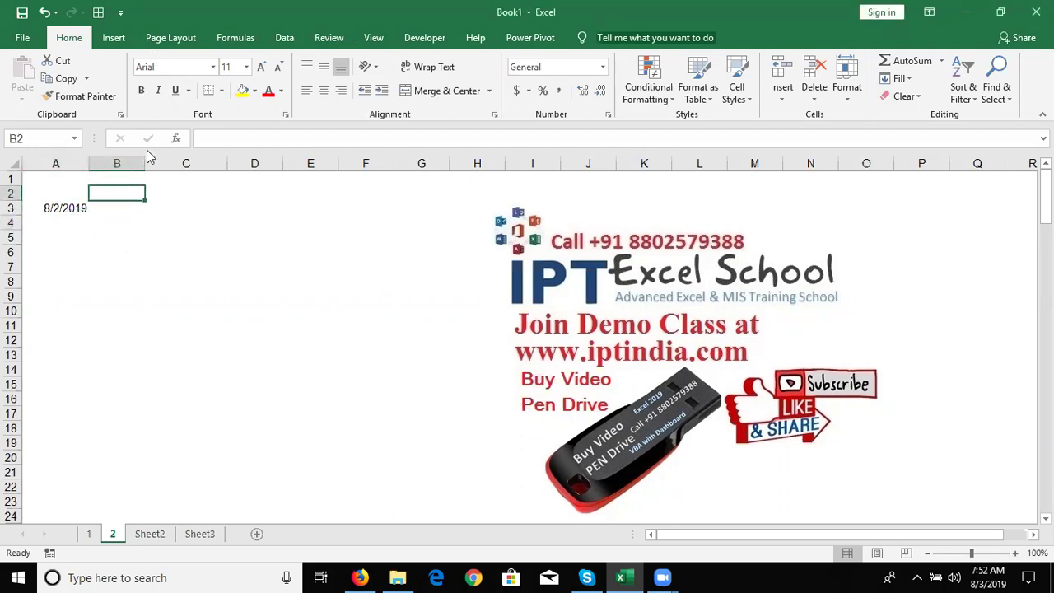
left_click(58, 220)
left_click(66, 205)
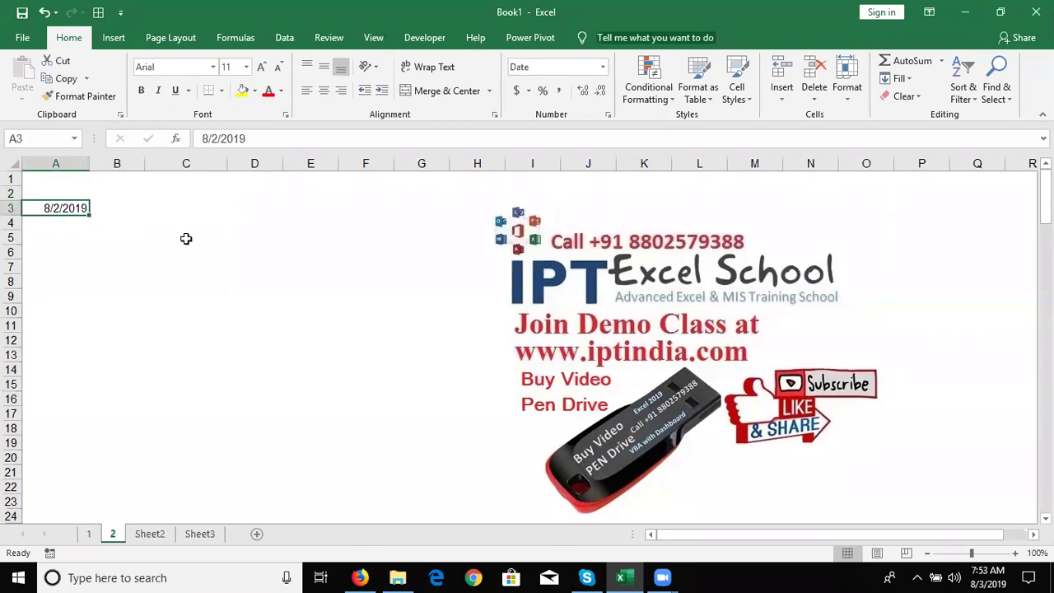
Enter 8/1/2019 in A3, 1-aug in B3 and 1aug in C3
type("8/1")
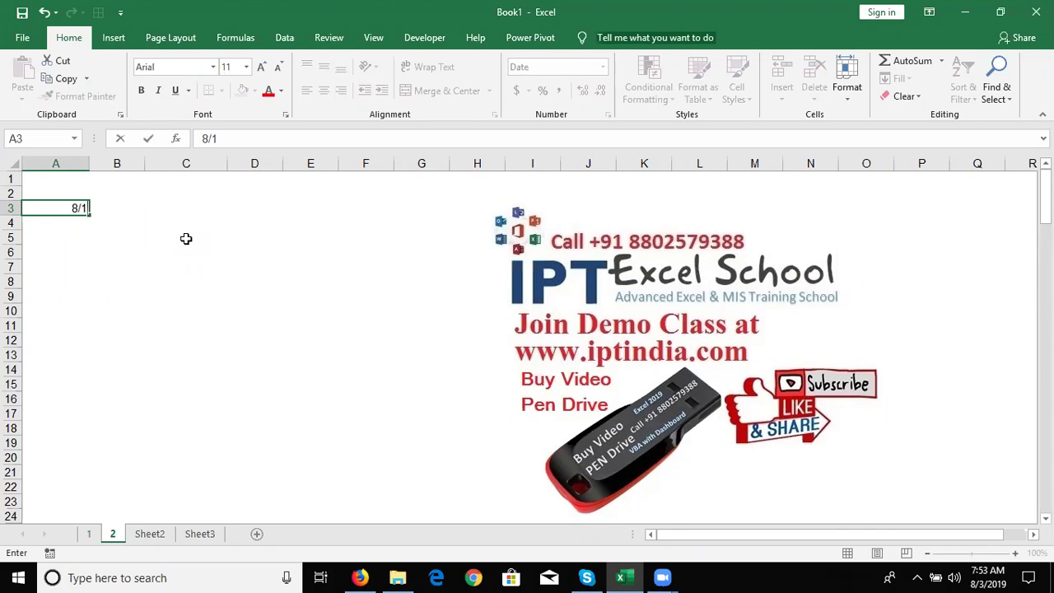
type("/2019")
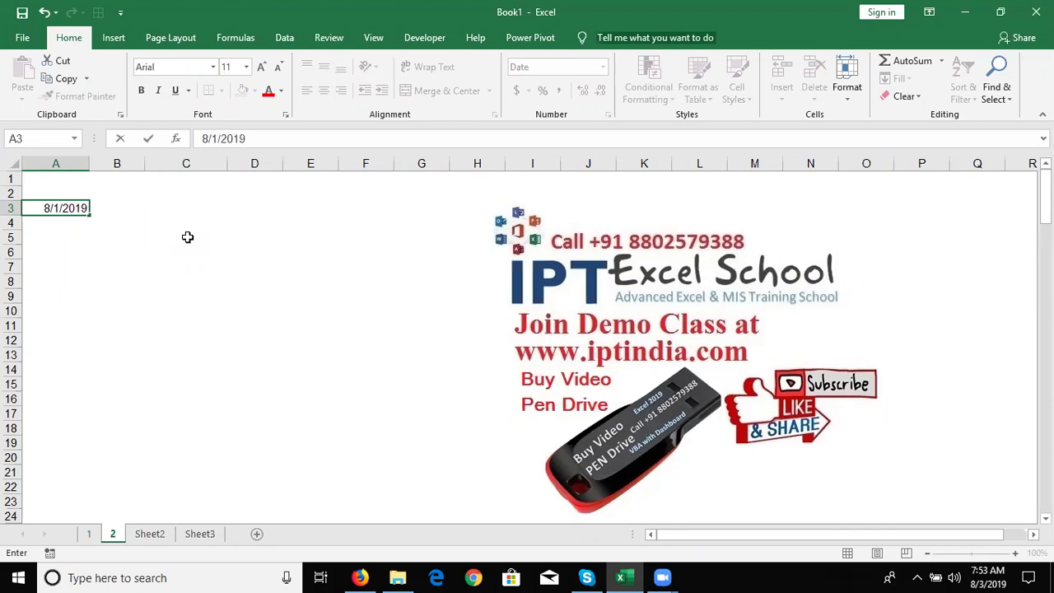
key("Return")
key("Up")
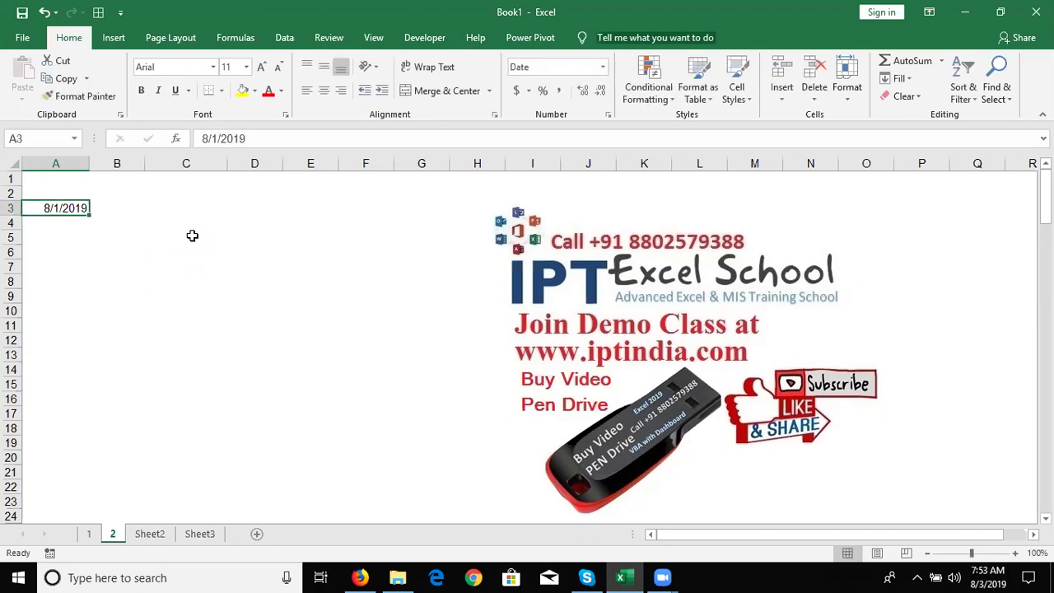
key("Right")
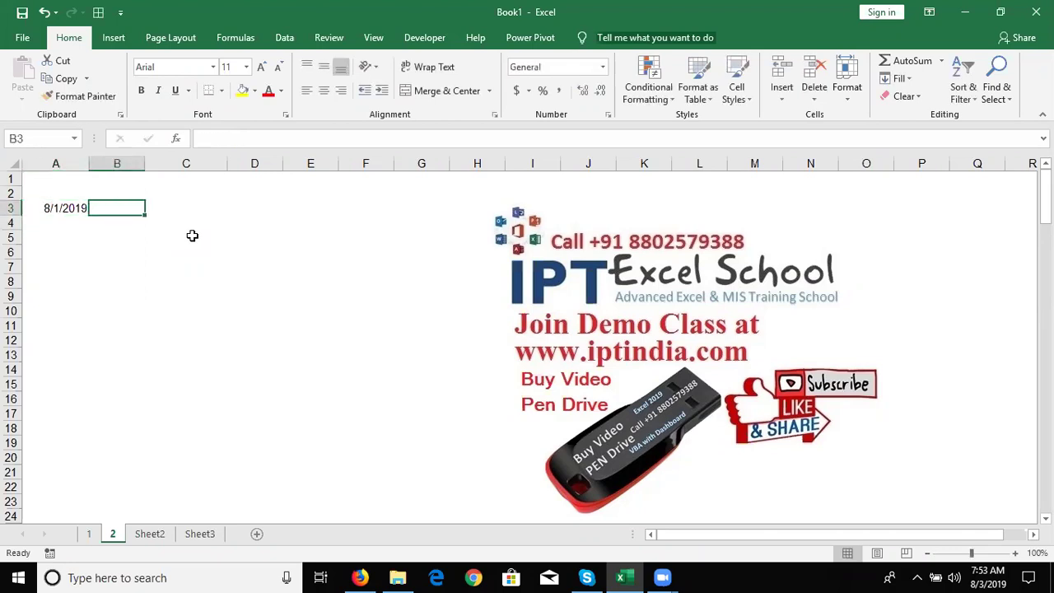
type("1/8")
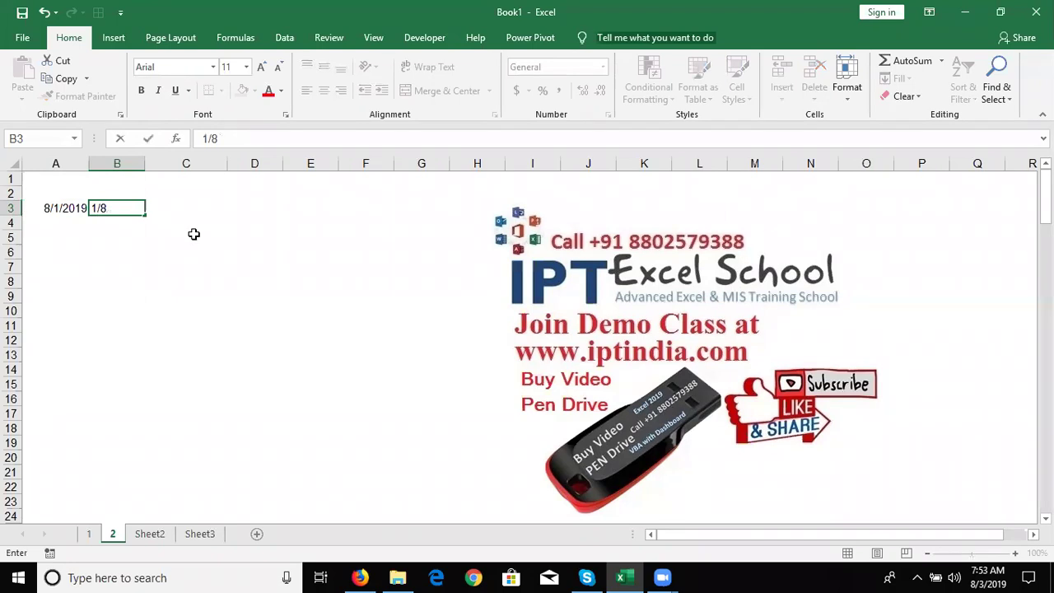
key("Escape")
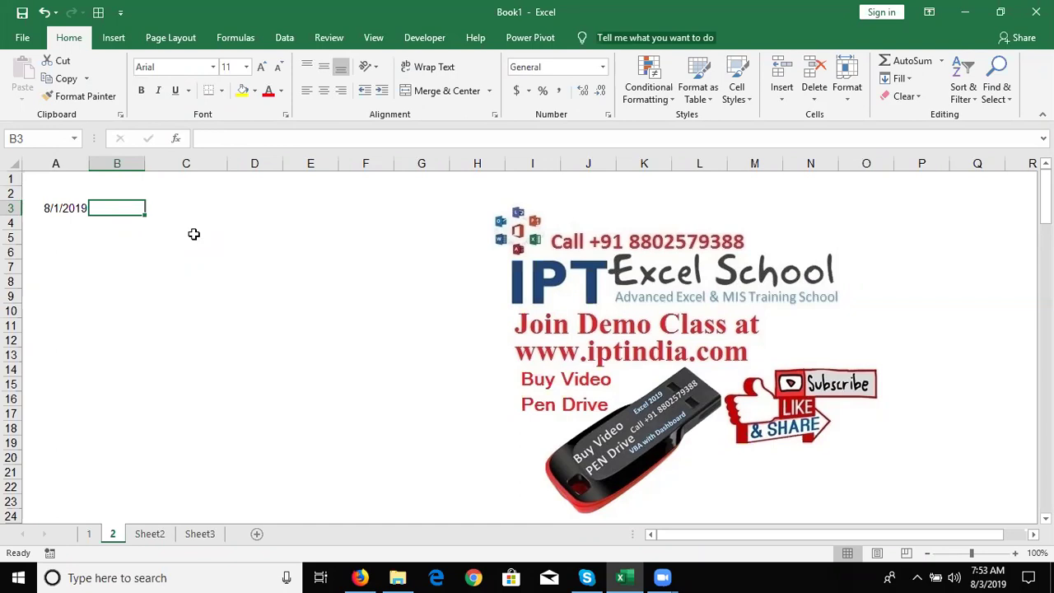
type("1-")
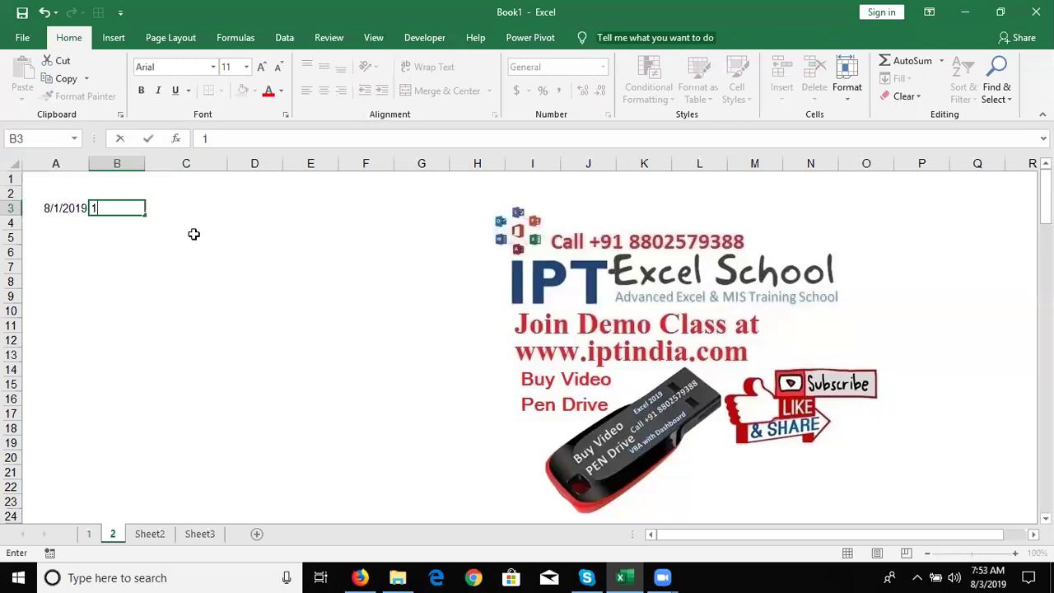
type("au")
type("g")
key("Return")
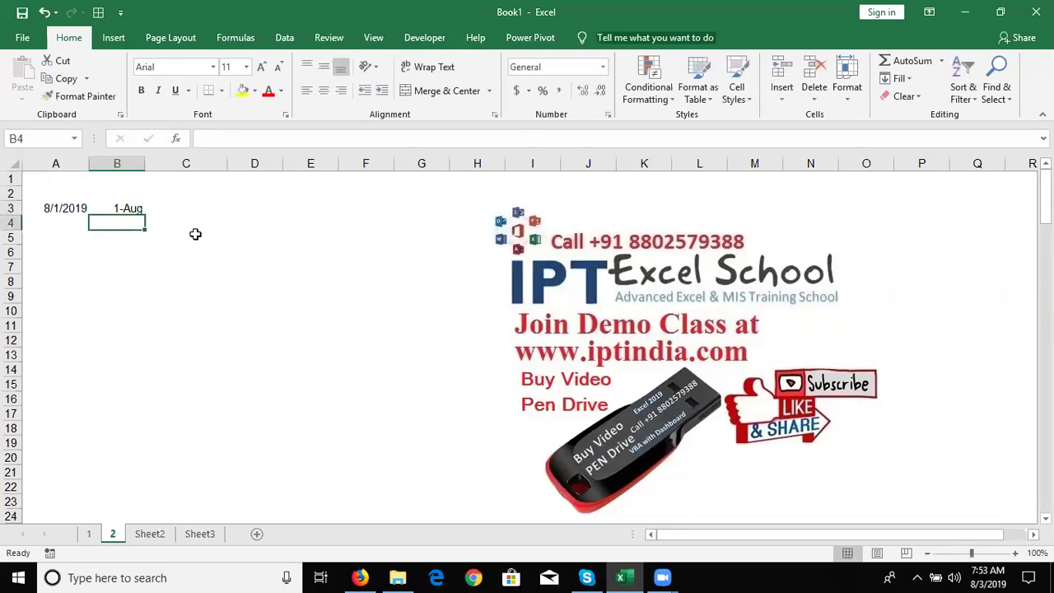
key("Up")
key("Right")
key("BackSpace")
type("1aug")
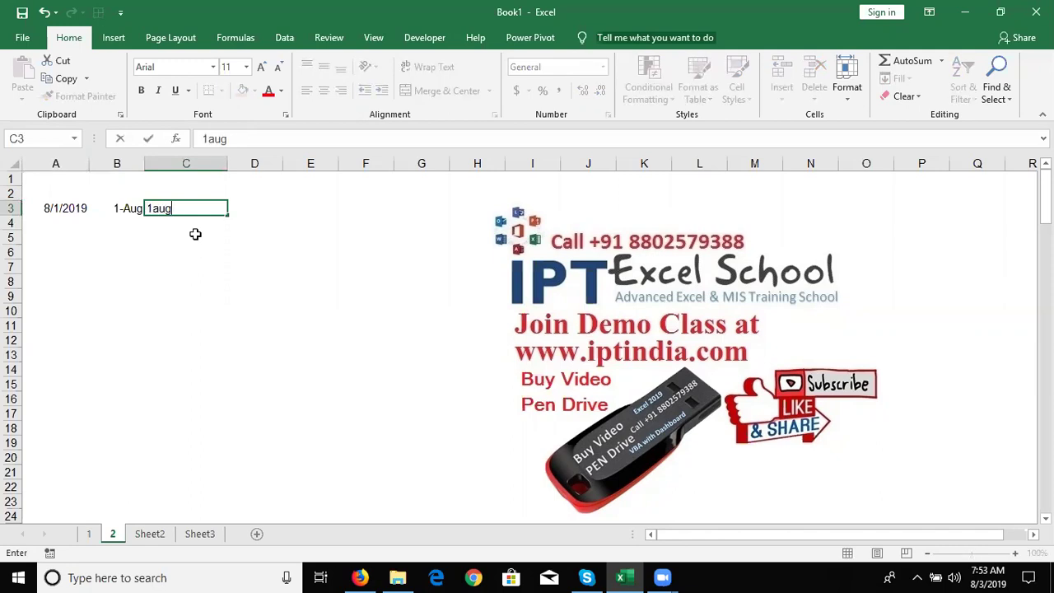
key("Return")
Clear the entries from B3:D3 and then A3
key("Up")
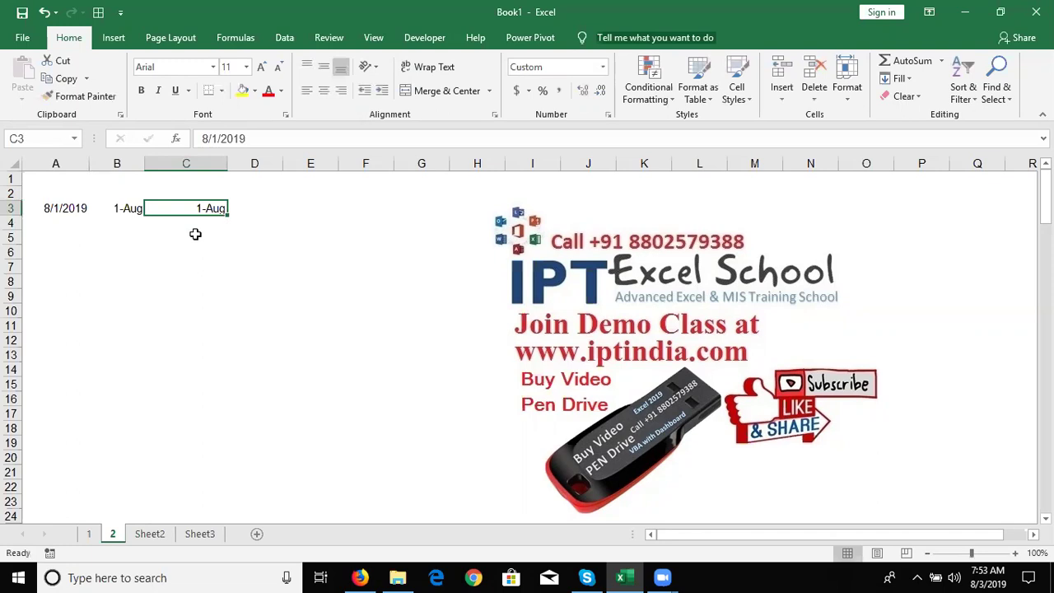
key("Left")
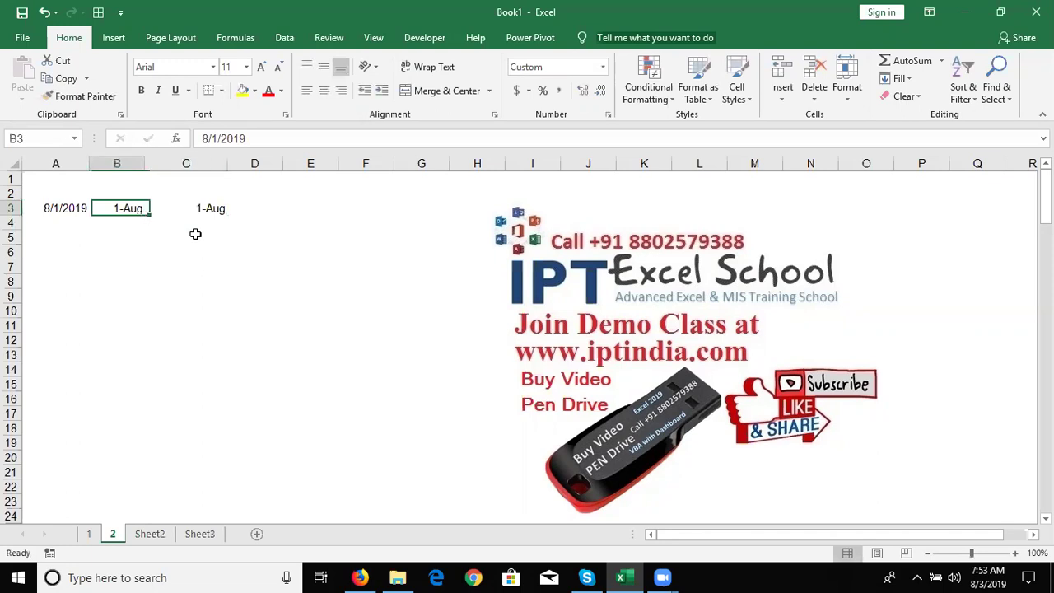
key("shift+Right")
key("shift+Right")
key("Delete")
key("Left")
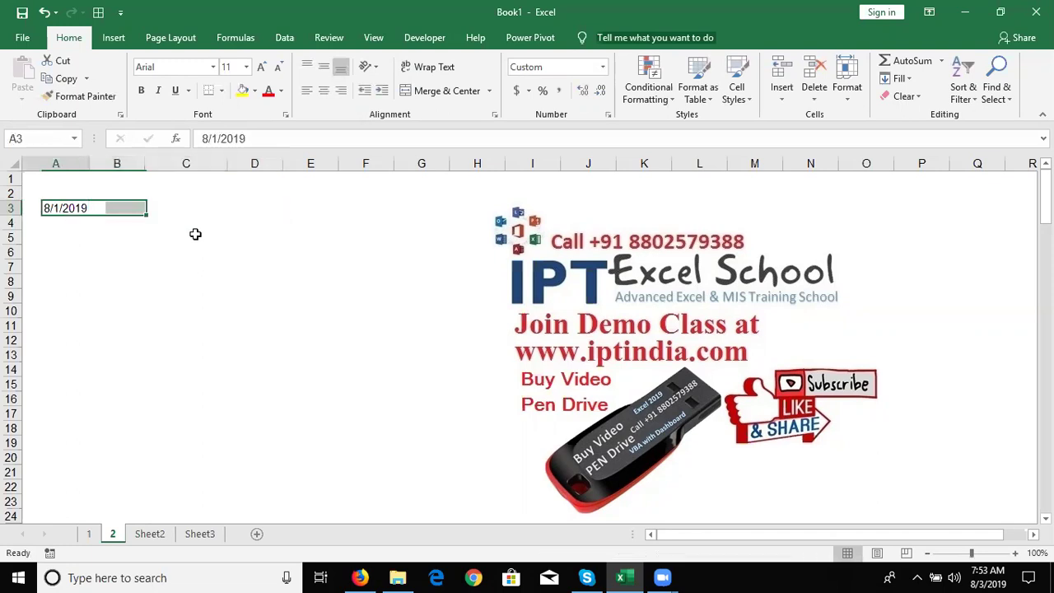
key("Delete")
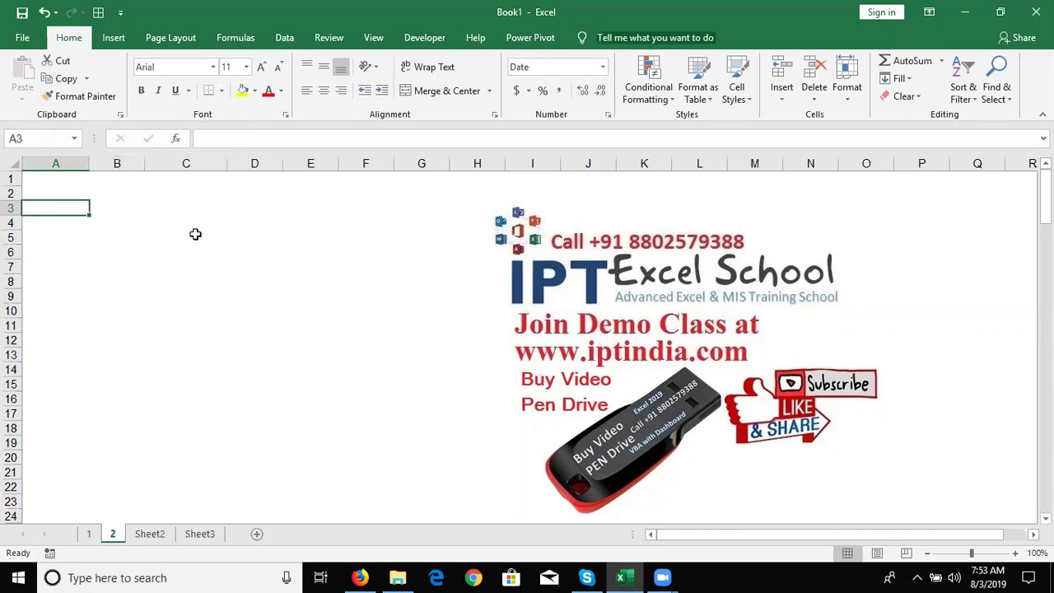
Insert today's date in A3 and the current time in A4 using shortcuts
key("ctrl+semicolon")
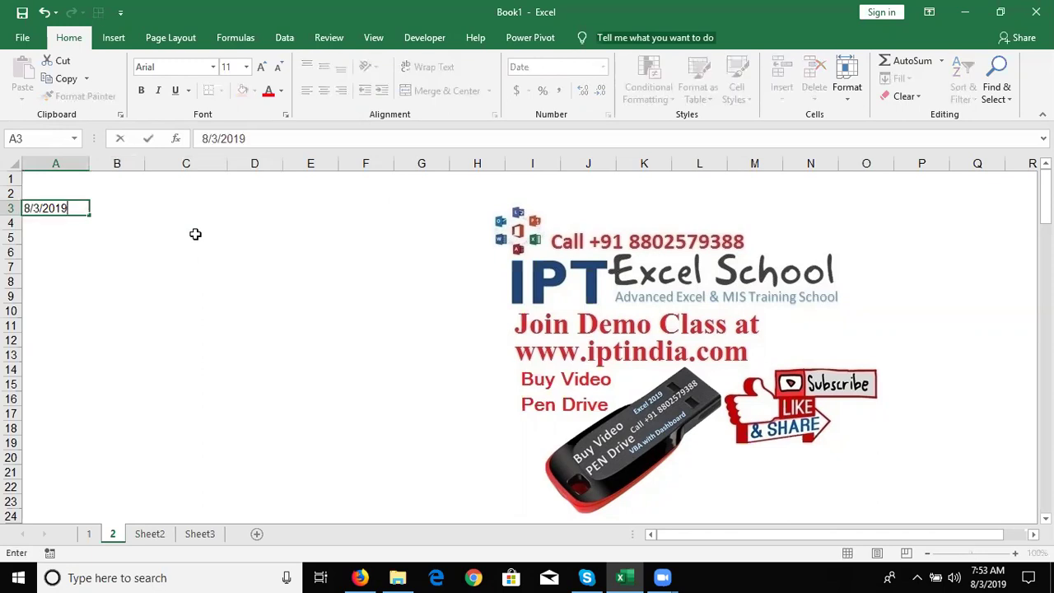
key("Return")
key("Up")
key("Down")
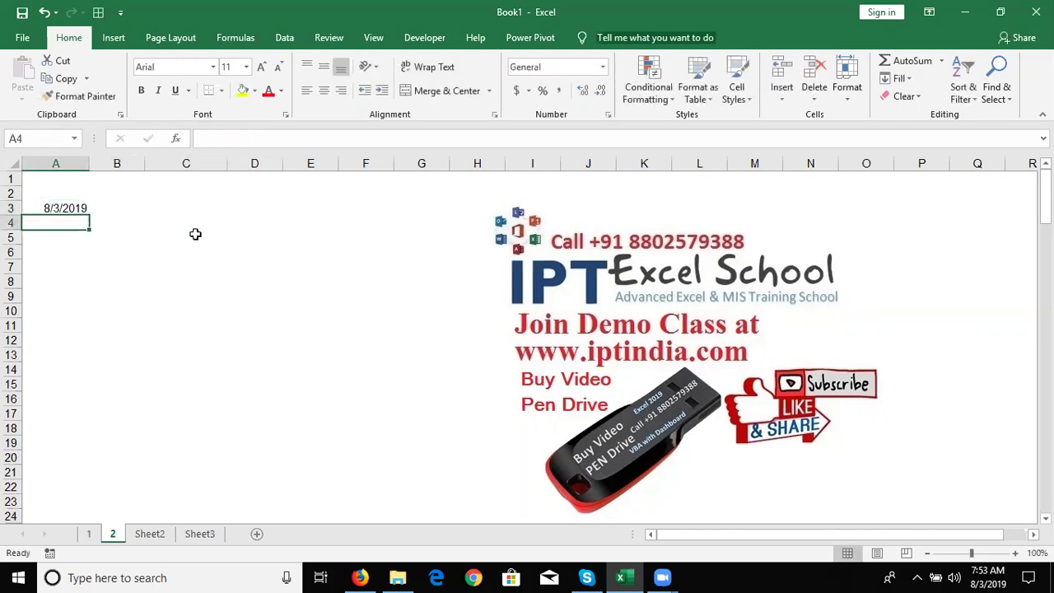
key("ctrl+shift+semicolon")
key("Return")
key("Up")
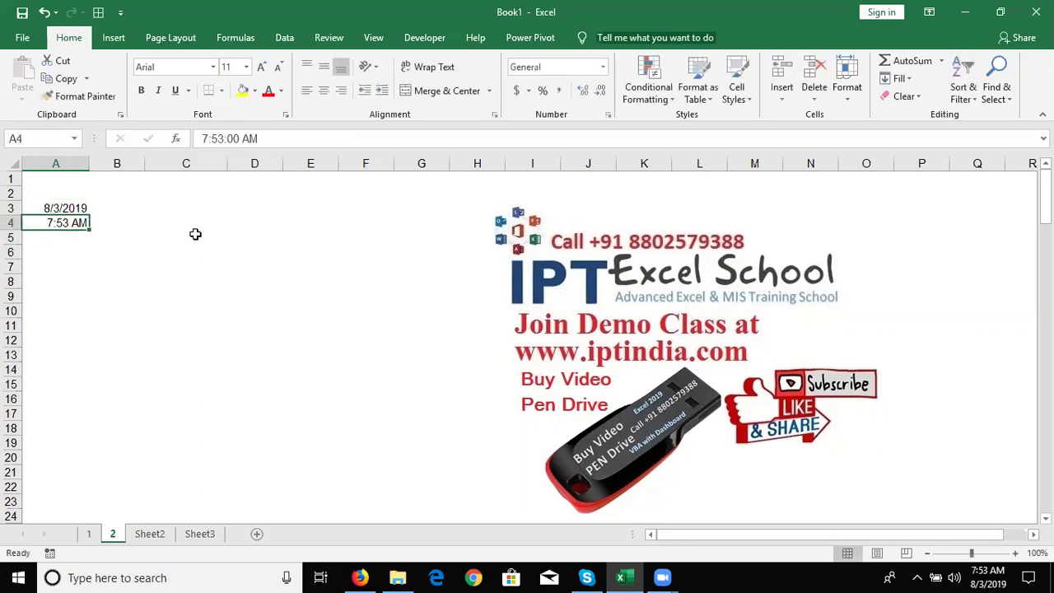
Enter the formula =TODAY() in C3
key("Right")
key("Right")
key("Up")
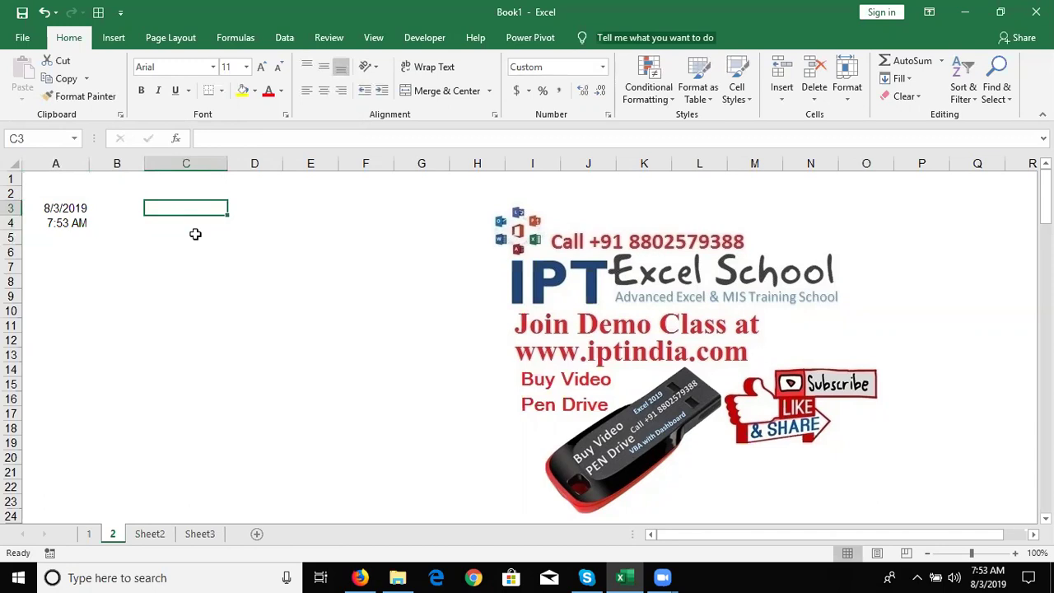
type("=today")
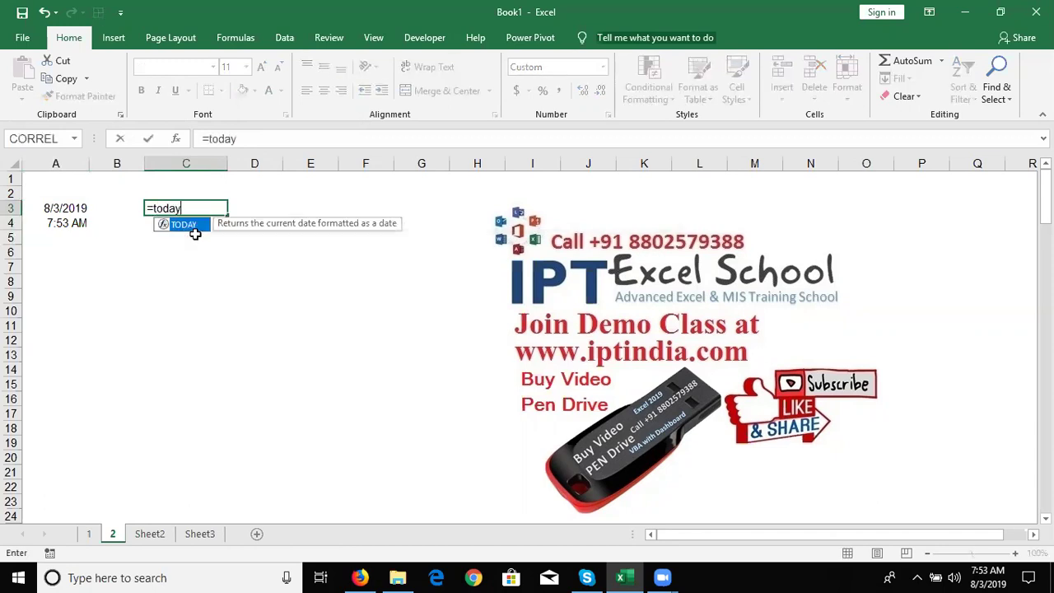
type("()")
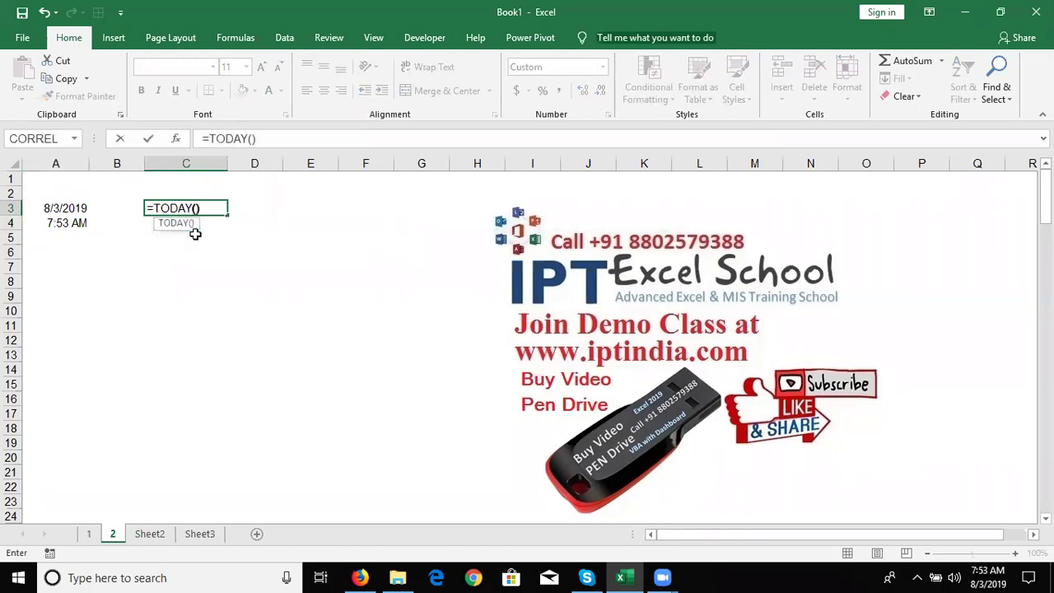
key("Return")
Enter =NOW() in C4 and format it to show time only
type("=")
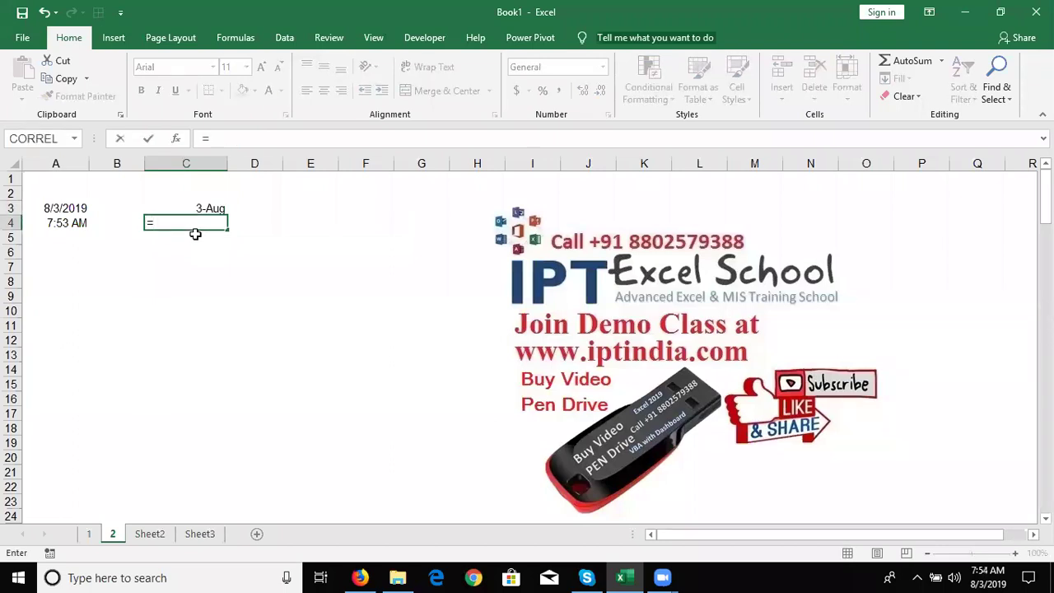
type("now")
key("Tab")
type(")")
key("Return")
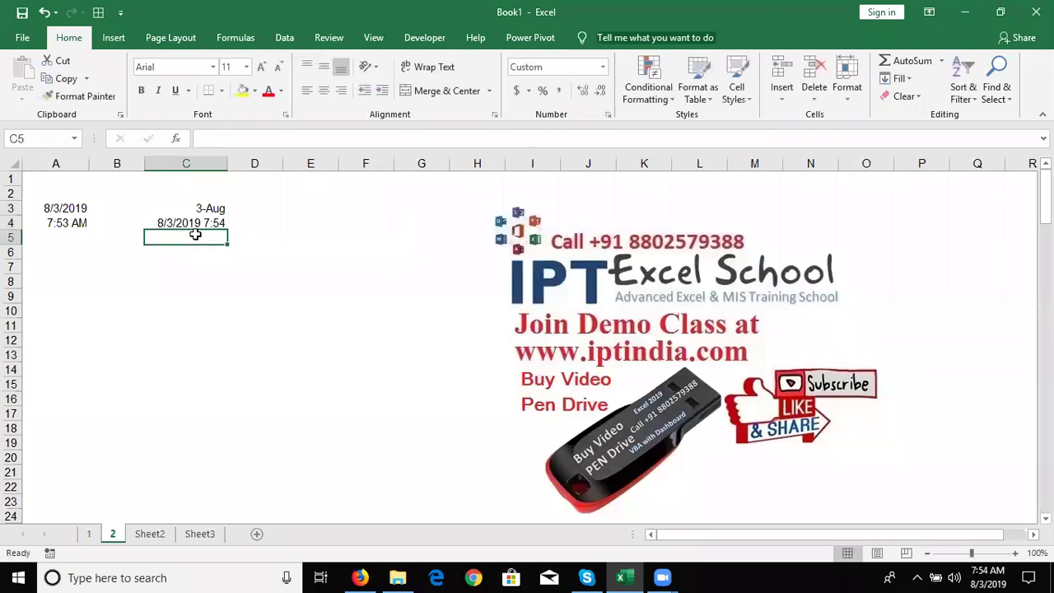
key("Up")
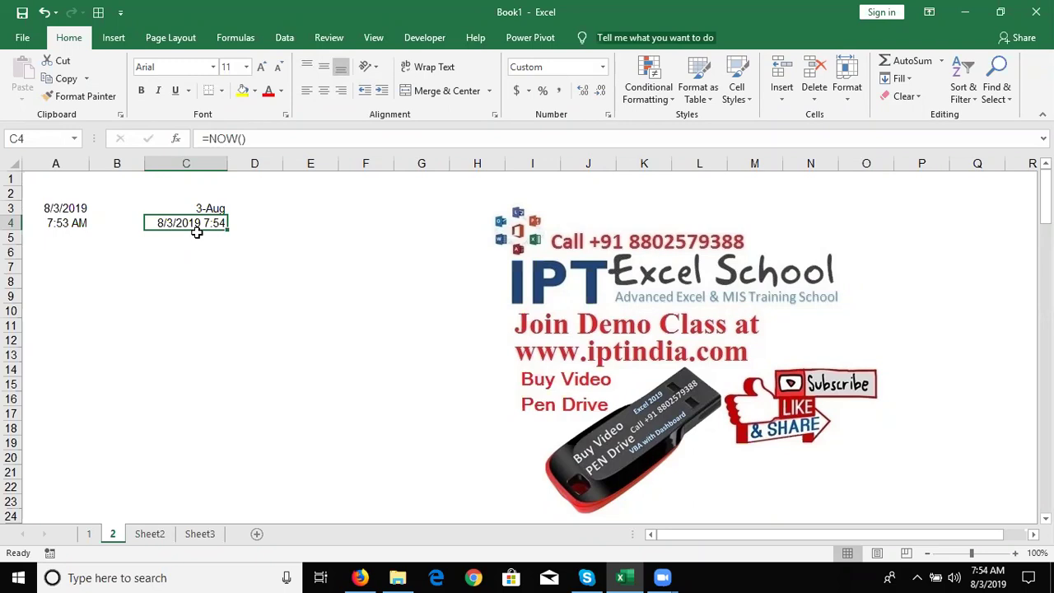
key("ctrl+shift+2")
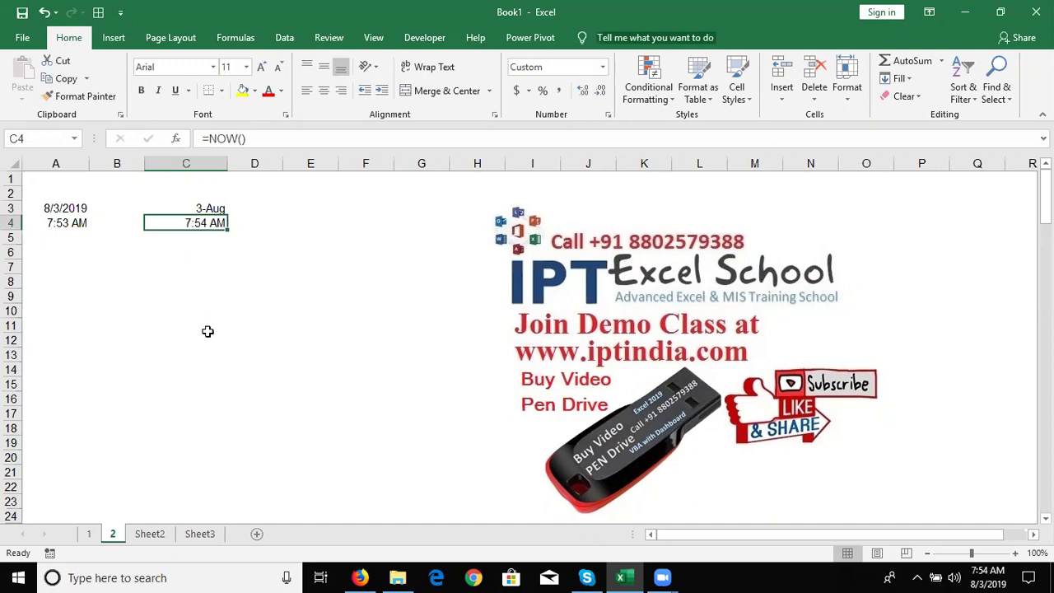
Enter the value 7:54 in E4
key("Right")
key("Right")
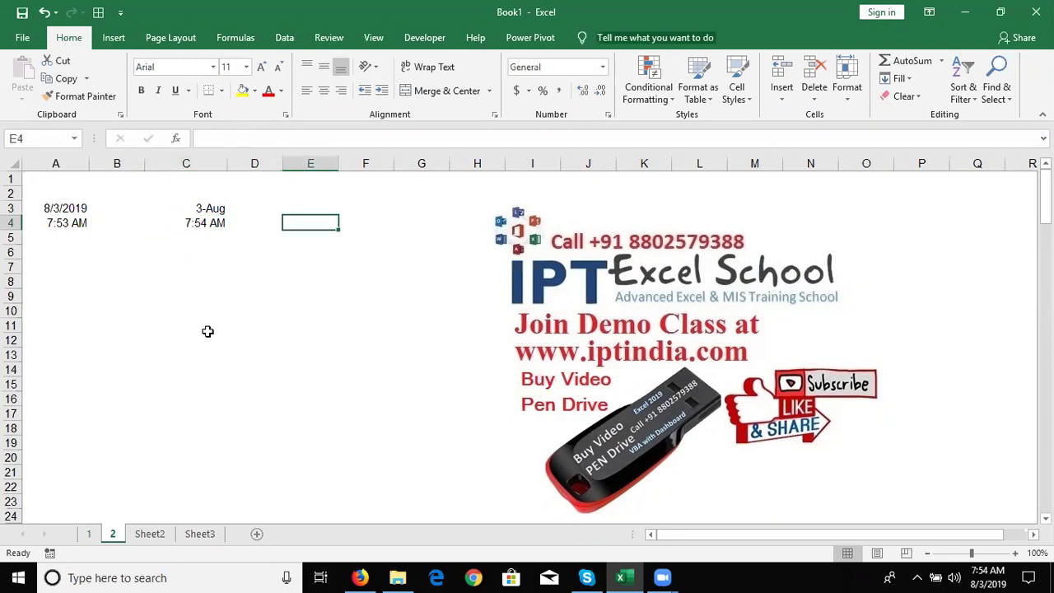
type("7:54")
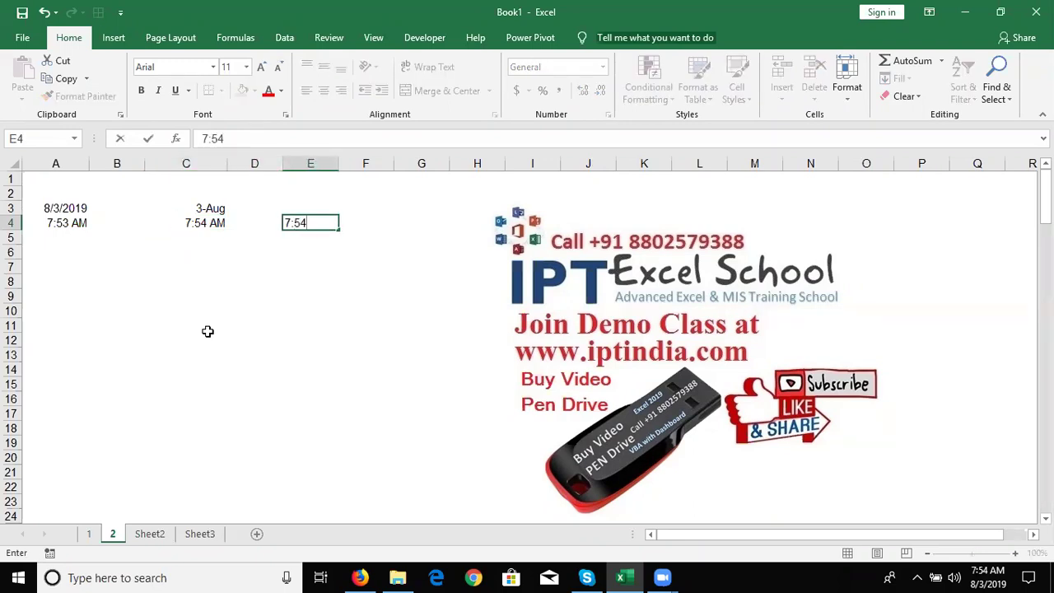
key("Return")
Enter the comparison =C4=E4 in E5, which returns FALSE
type("=")
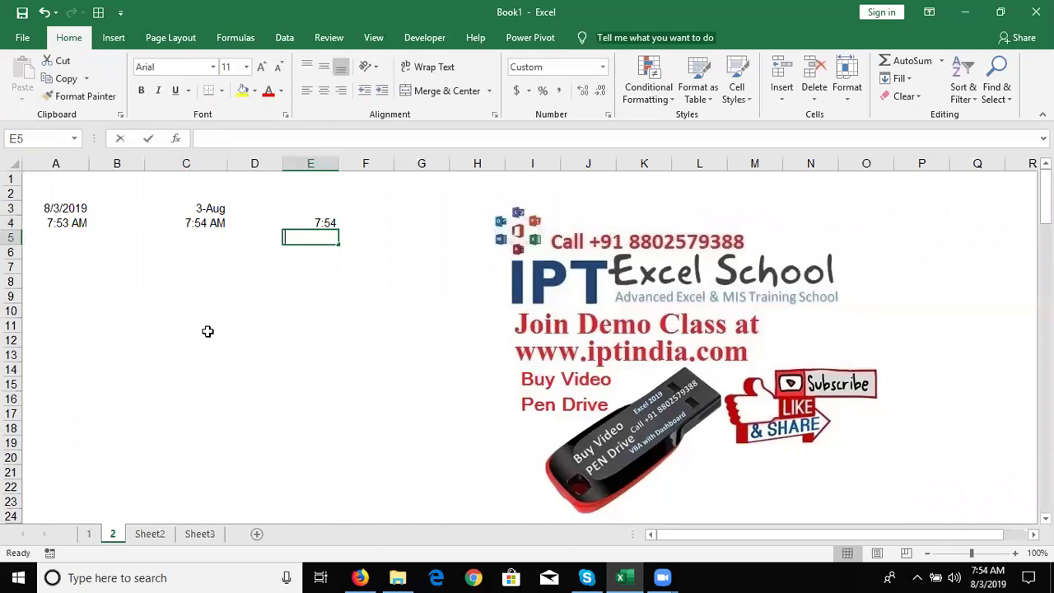
key("Left")
key("Left")
key("Up")
type("=")
key("Up")
key("Right")
key("Left")
key("ctrl+Return")
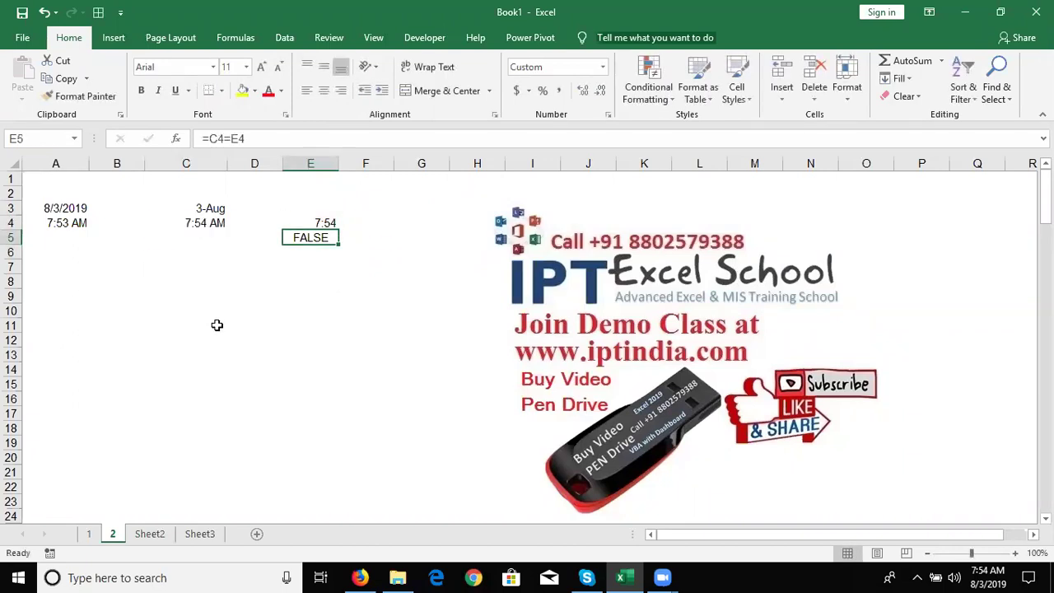
Clear the FALSE result in E5 and the 7:54 value in E4
key("Delete")
key("Up")
key("Delete")
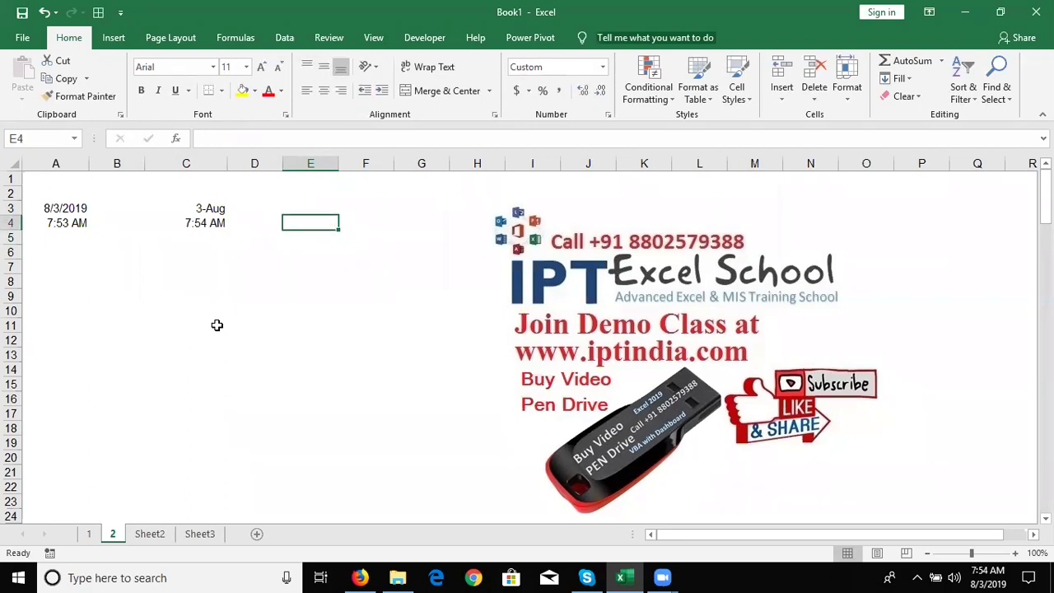
Show C4 in General format as the serial number 43680.32958
key("Left")
key("Left")
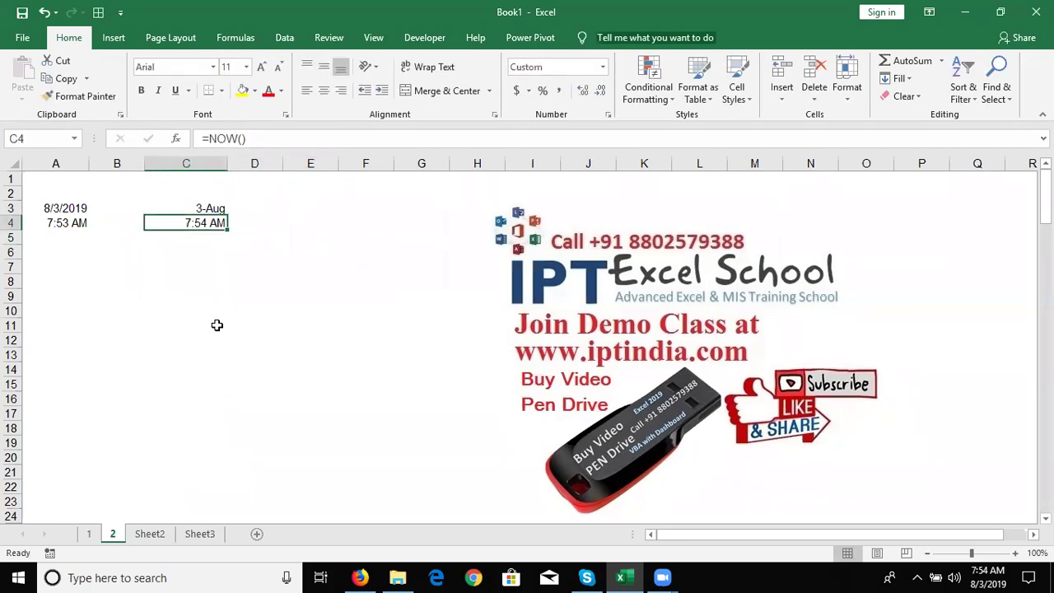
key("Down")
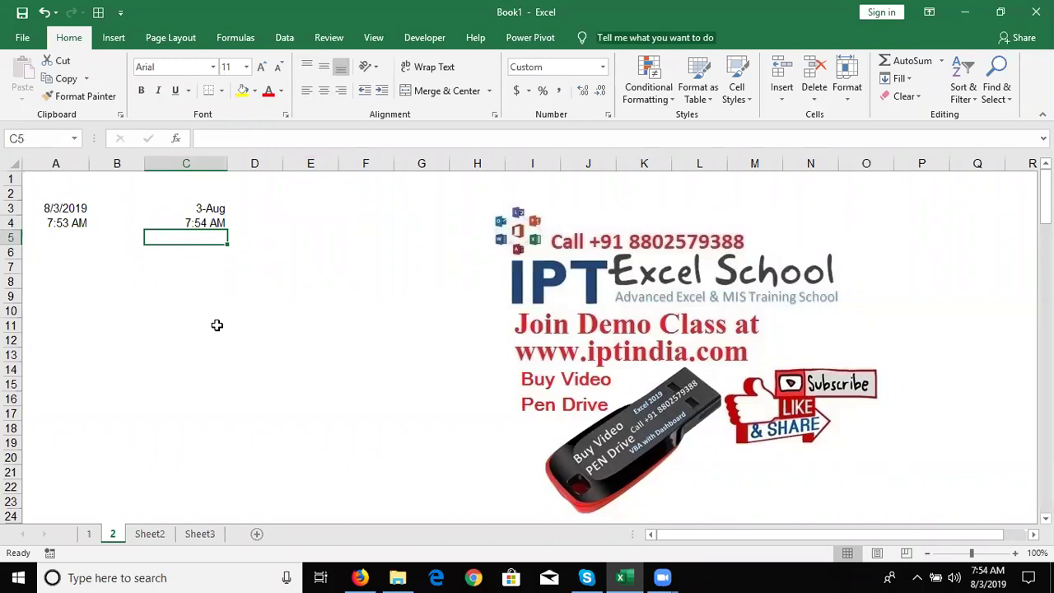
key("Up")
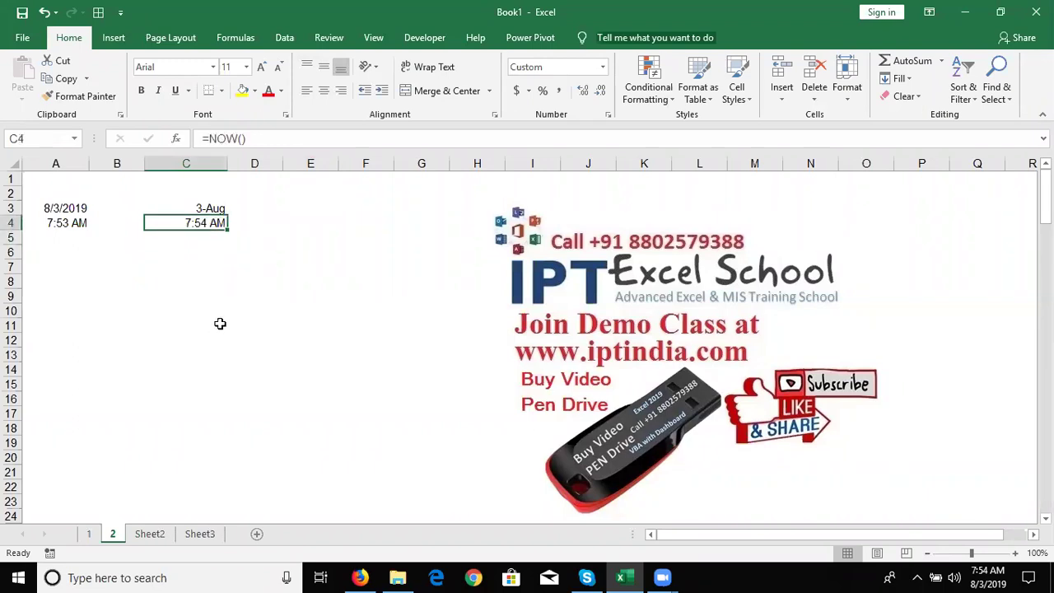
key("ctrl+shift+asciitilde")
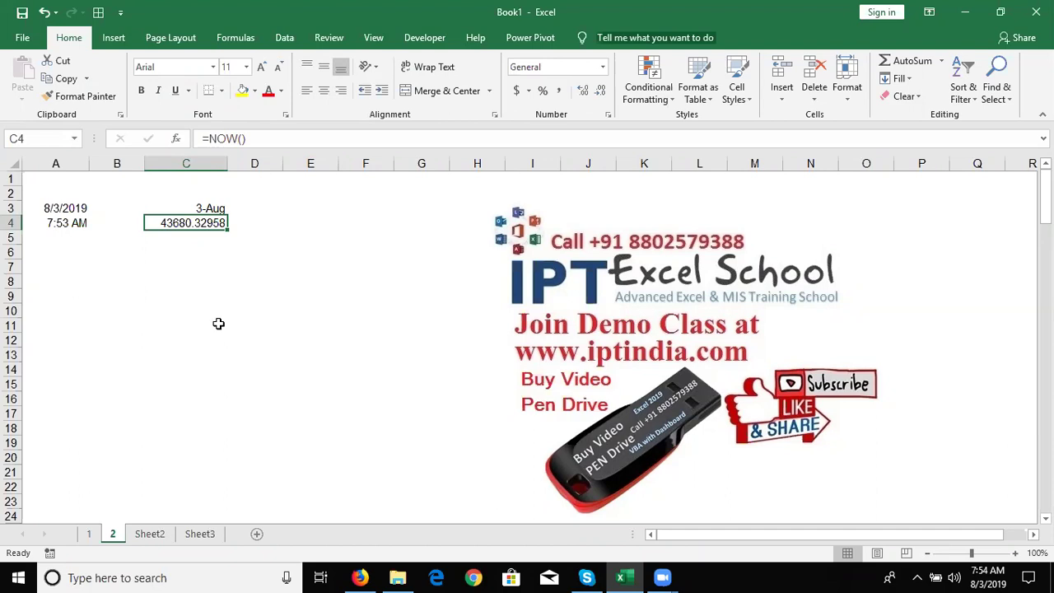
Change C4 to =MOD(NOW(),1) and leave it in time format showing 7:55 AM
left_click(209, 140)
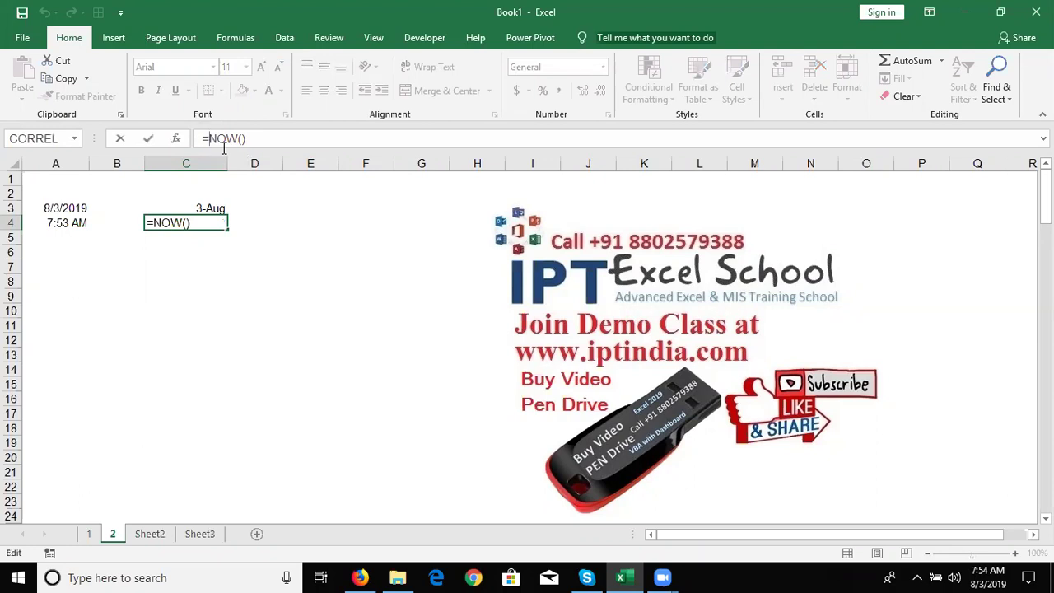
type("mod")
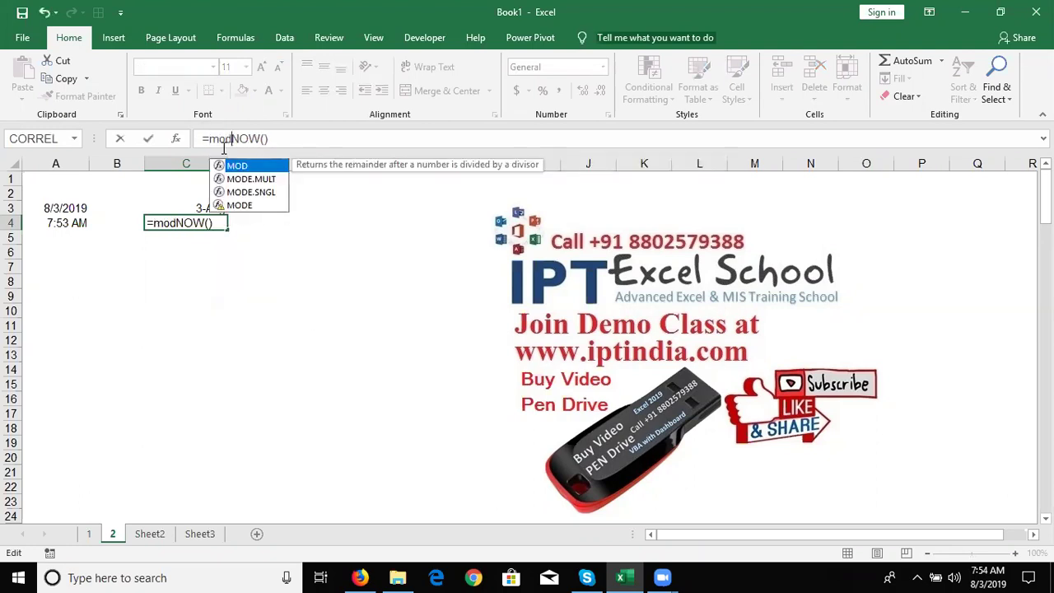
type("(")
key("Right")
key("Right")
key("Right")
key("Right")
key("Right")
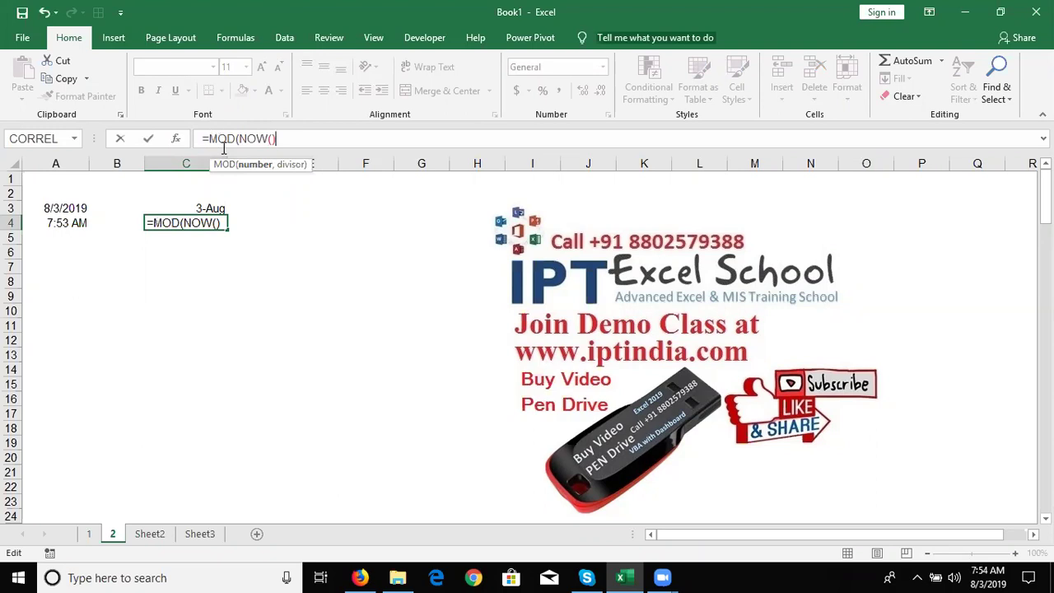
type(",1)")
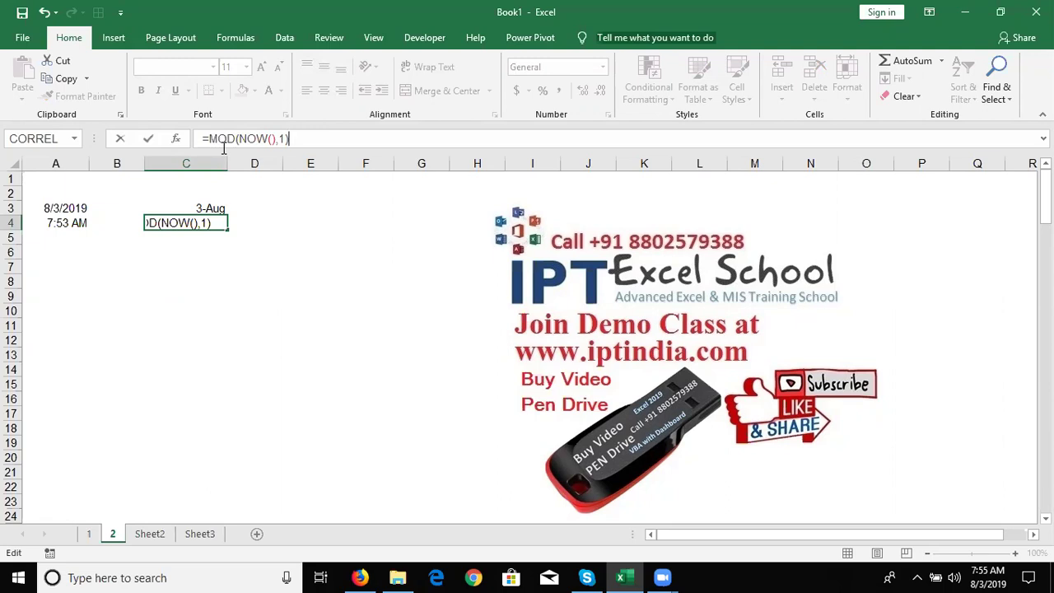
key("Return")
key("Up")
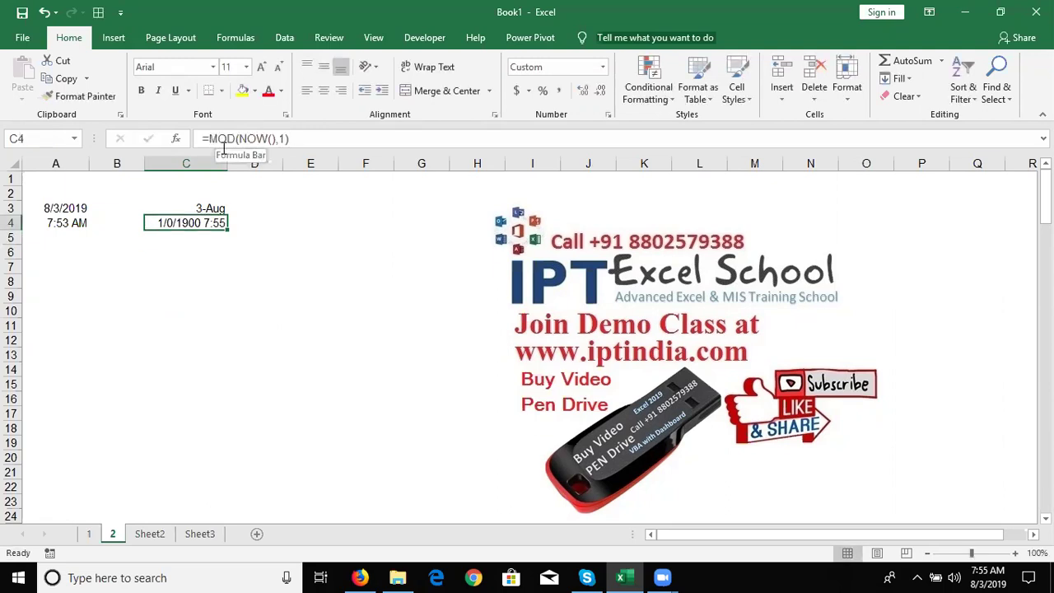
key("ctrl+shift+2")
key("ctrl+shift+asciitilde")
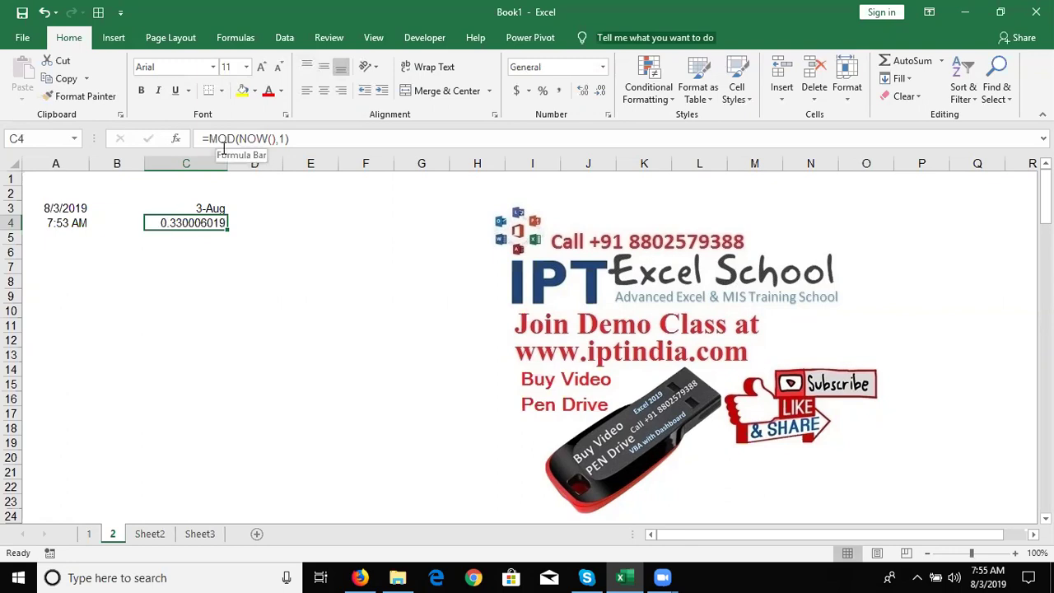
key("ctrl+shift+2")
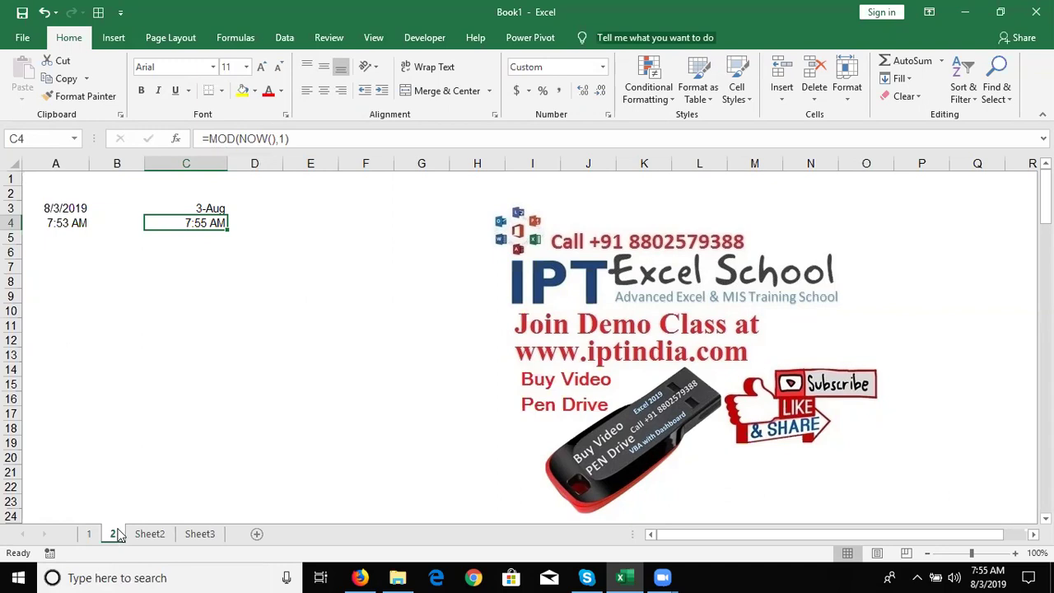
Copy sheet 2 and name the copy 3
left_click_drag(117, 533, 165, 533, "ctrl")
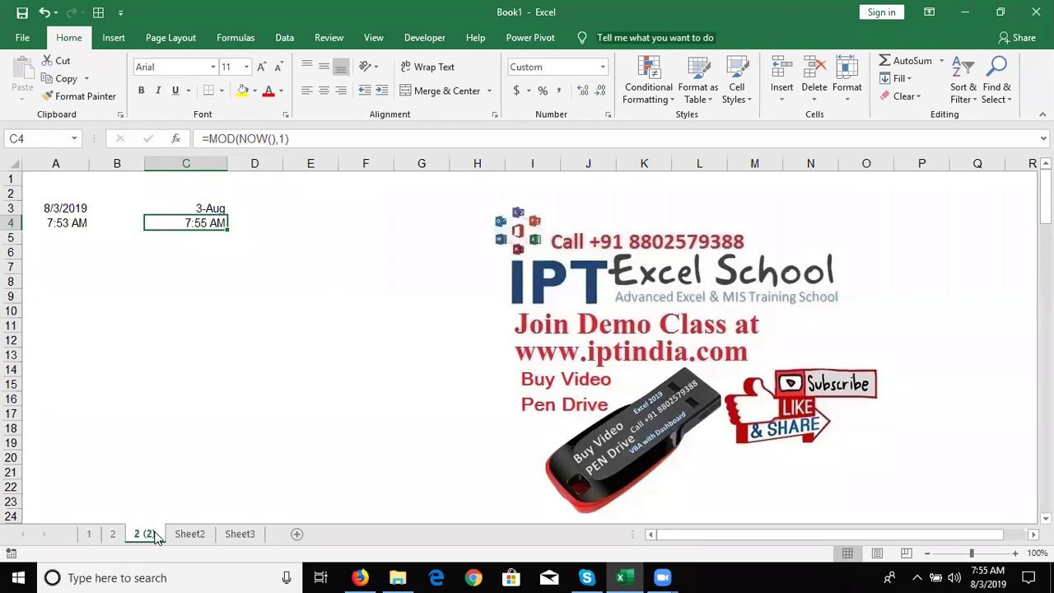
double_click(146, 534)
type("3")
left_click(152, 442)
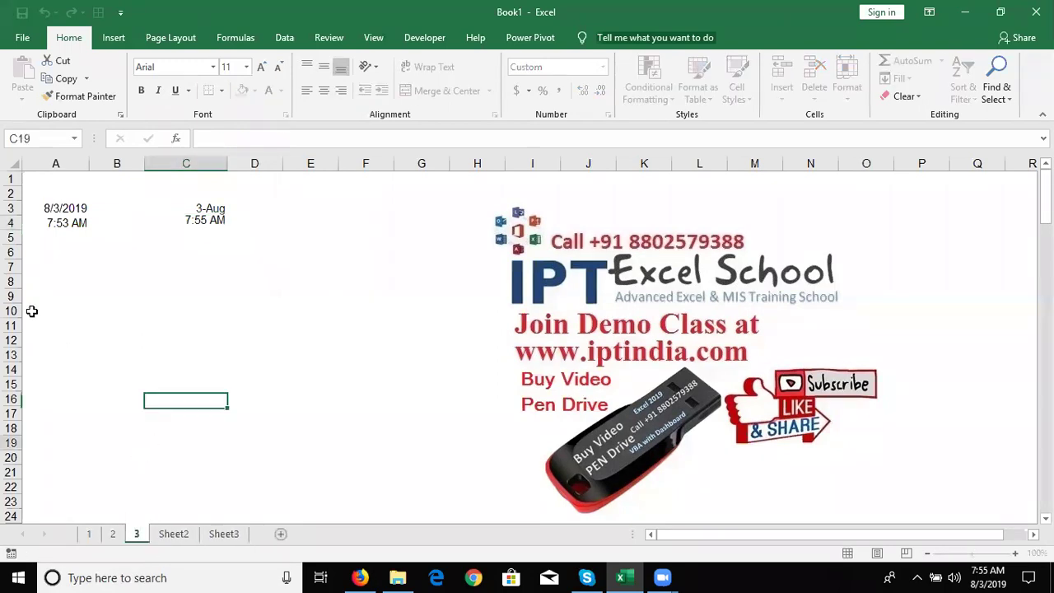
Delete all contents of sheet 3
left_click(11, 165)
key("Delete")
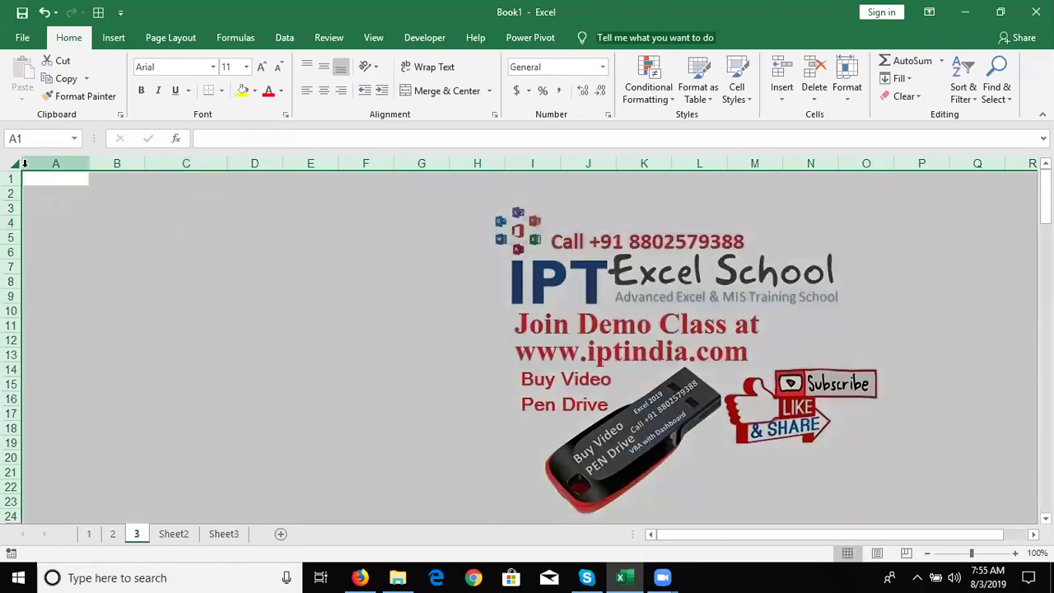
left_click(70, 178)
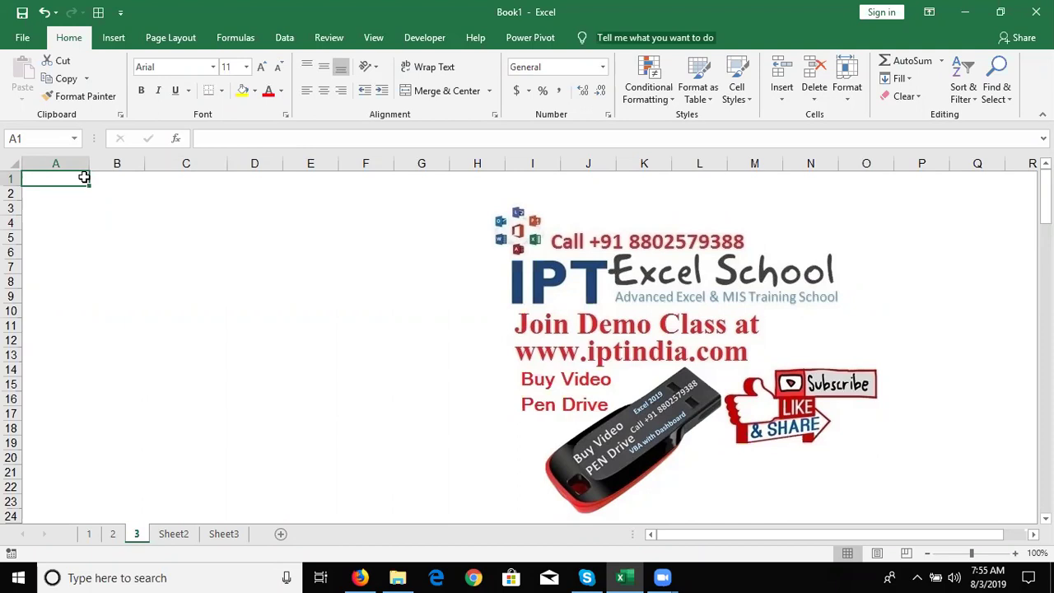
Enter =RANDBETWEEN(10,90) in A1
key("Down")
key("Down")
key("Right")
key("Up")
key("Left")
key("Up")
type("=ra")
key("Down")
key("Down")
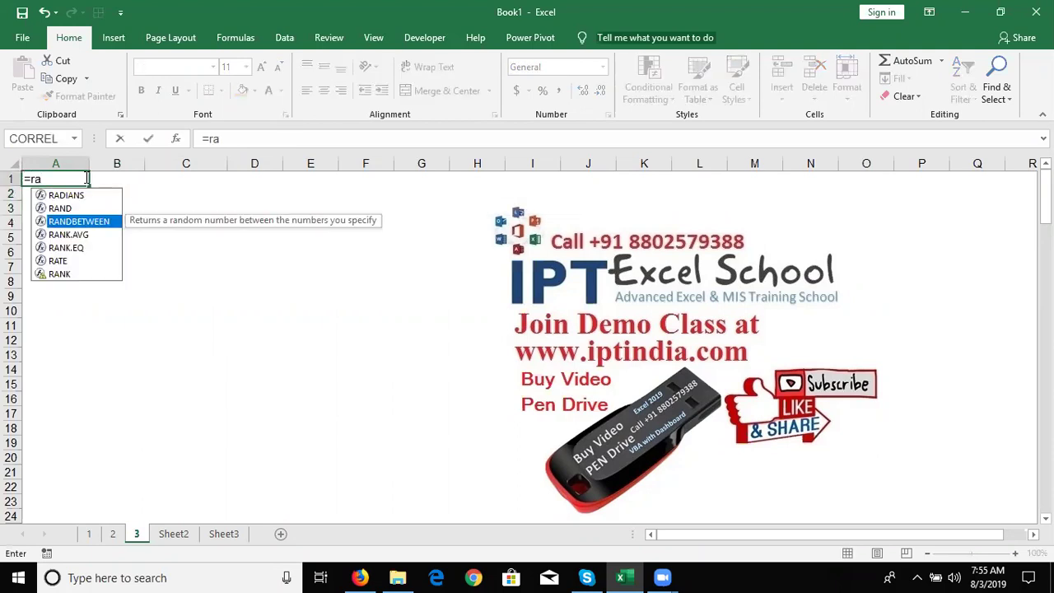
key("Tab")
type("10,9")
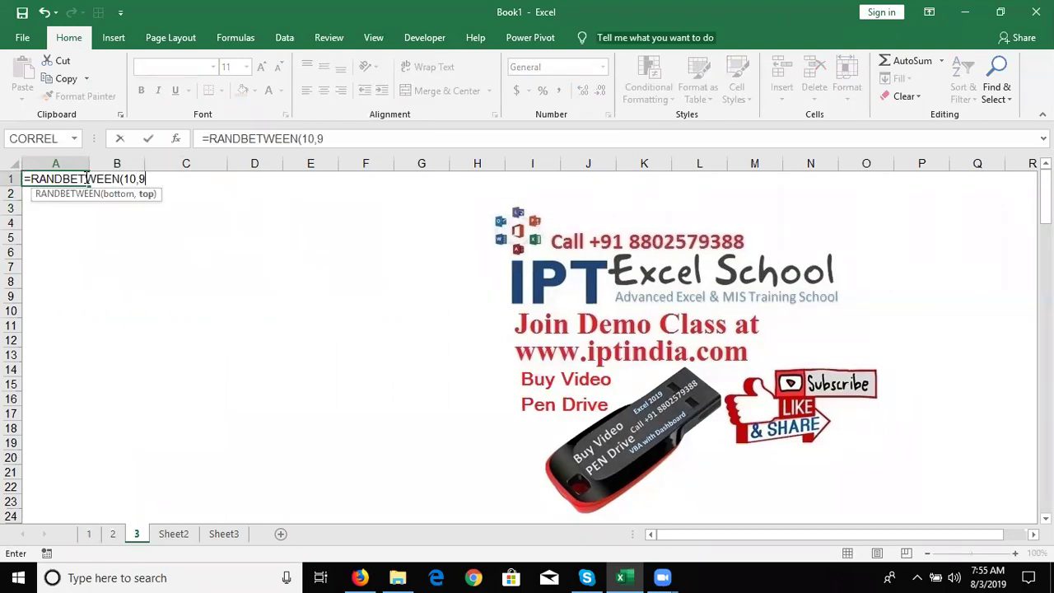
type("0")
key("Return")
Fill the RANDBETWEEN formula across A1:F13
key("Up")
key("shift+Right")
key("shift+Right")
key("shift+Right")
key("shift+Right")
key("shift+Right")
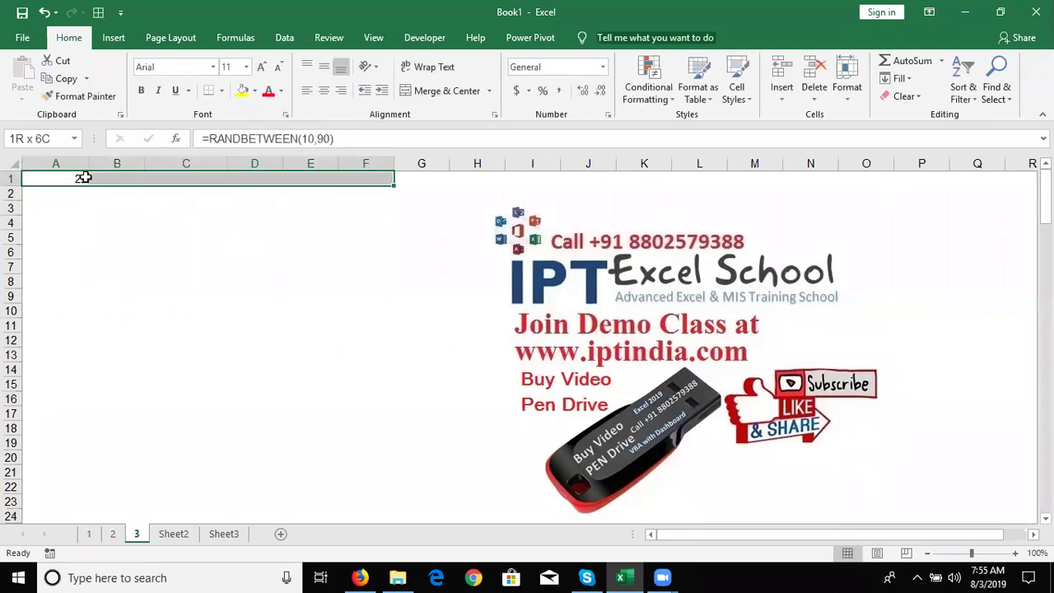
key("shift+Down")
key("shift+Down")
key("shift+Down")
key("shift+Down")
key("shift+Down")
key("shift+Down")
key("shift+Down")
key("shift+Down")
key("shift+Down")
key("shift+Down")
key("shift+Down")
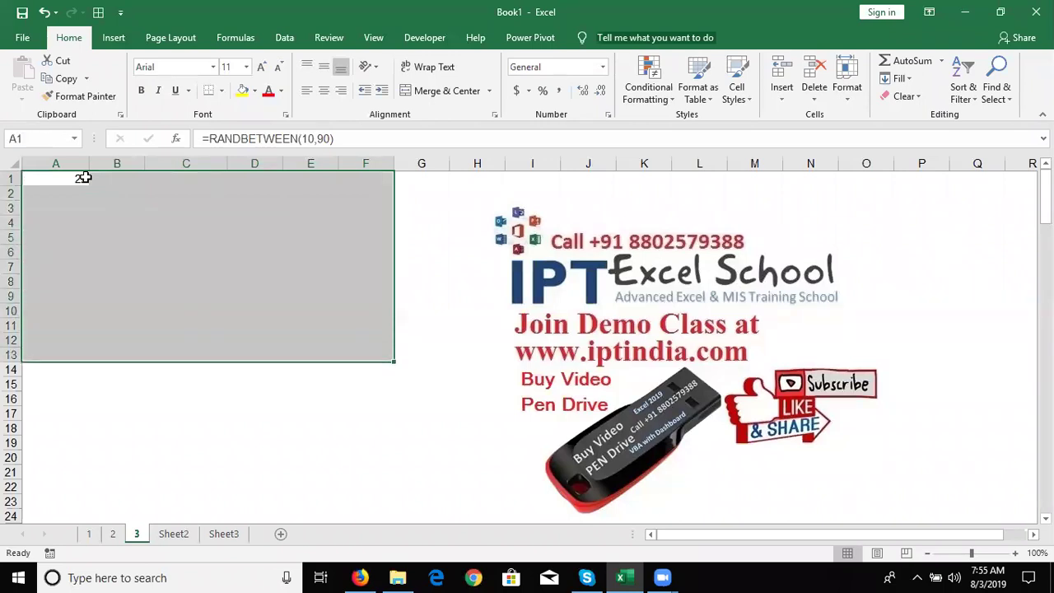
key("ctrl+r")
key("ctrl+d")
Copy A1:F13 and paste it back as fixed values
key("ctrl+c")
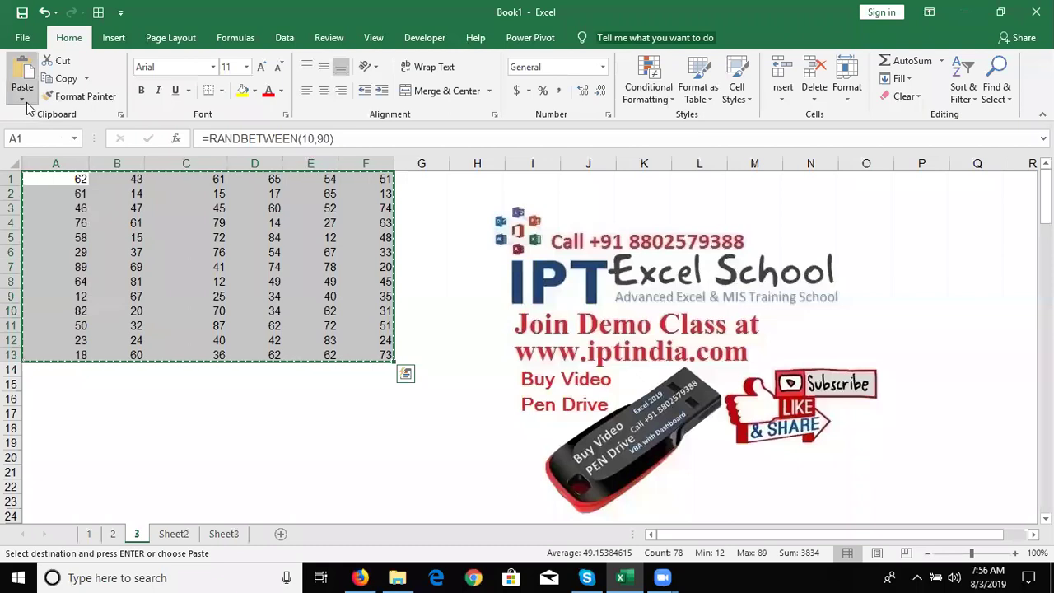
left_click(25, 101)
left_click(26, 195)
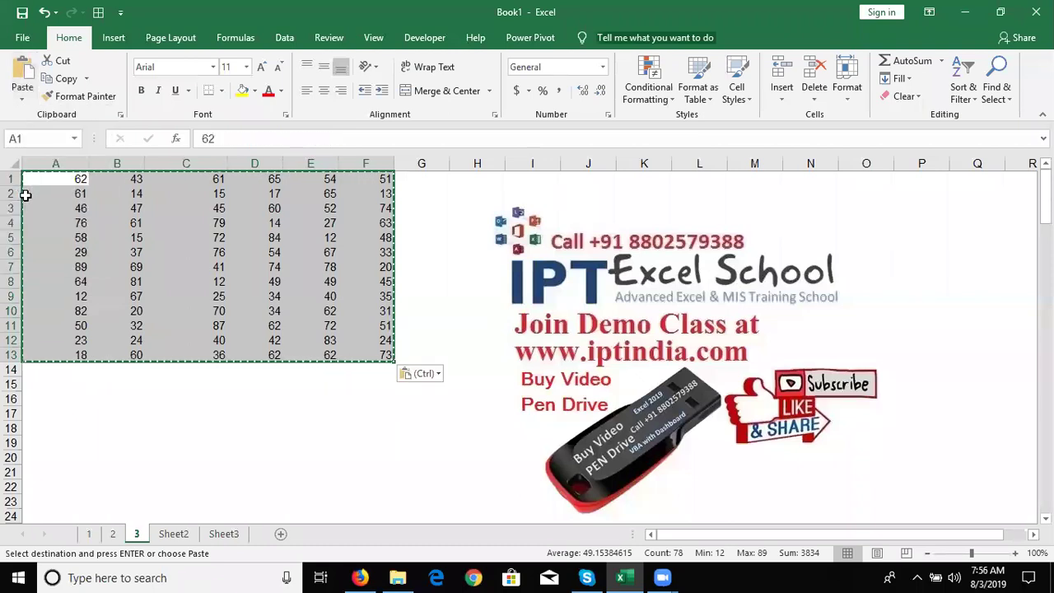
key("Escape")
left_click(123, 224)
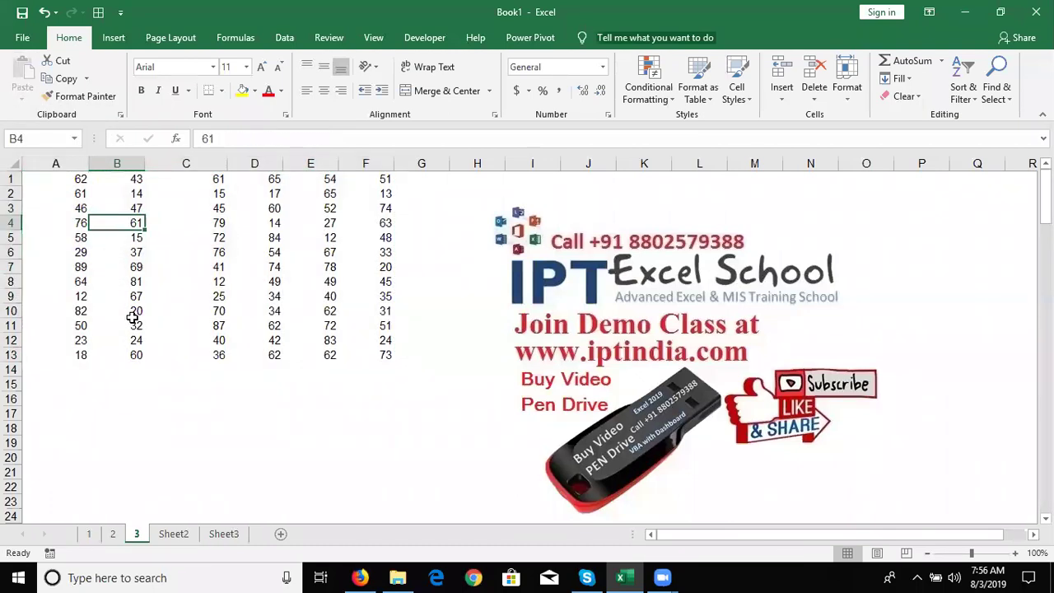
left_click(72, 194)
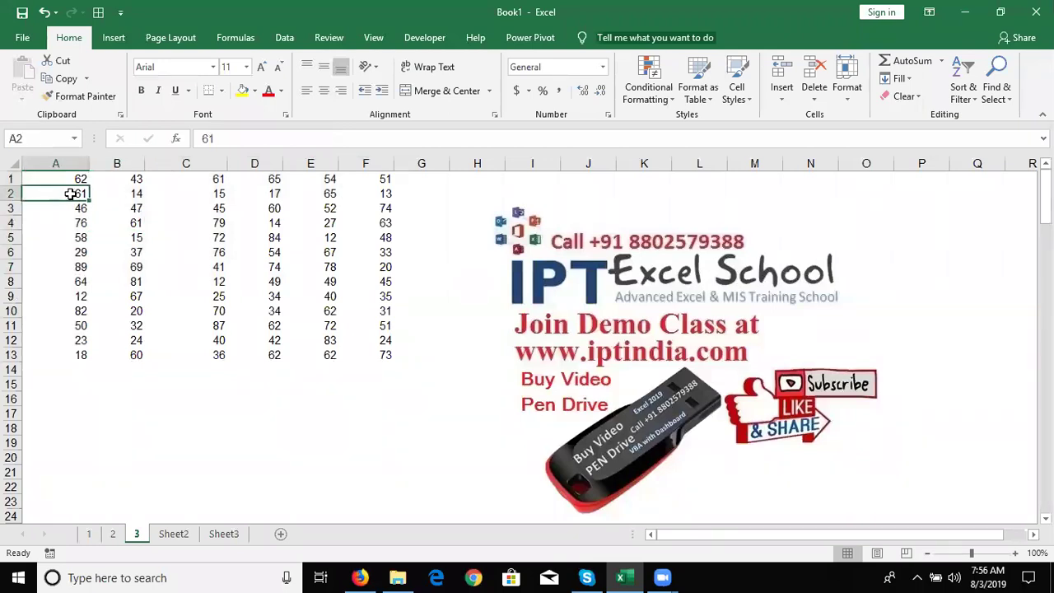
left_click(142, 249, "ctrl")
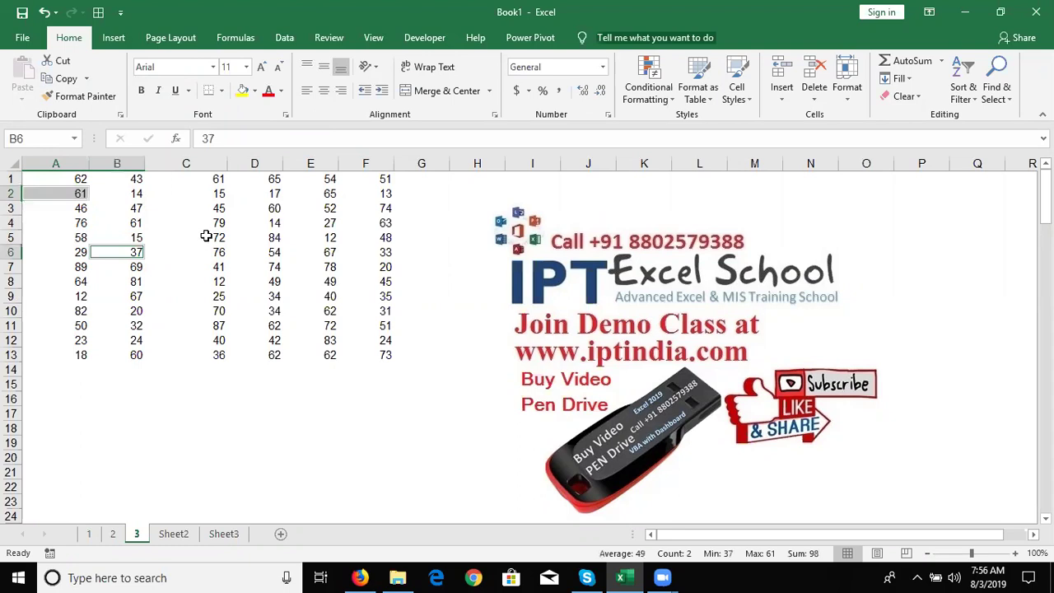
left_click(203, 239, "ctrl")
left_click(262, 210, "ctrl")
left_click(350, 241, "ctrl")
left_click(350, 323, "ctrl")
left_click(163, 313, "ctrl")
left_click(95, 316, "ctrl")
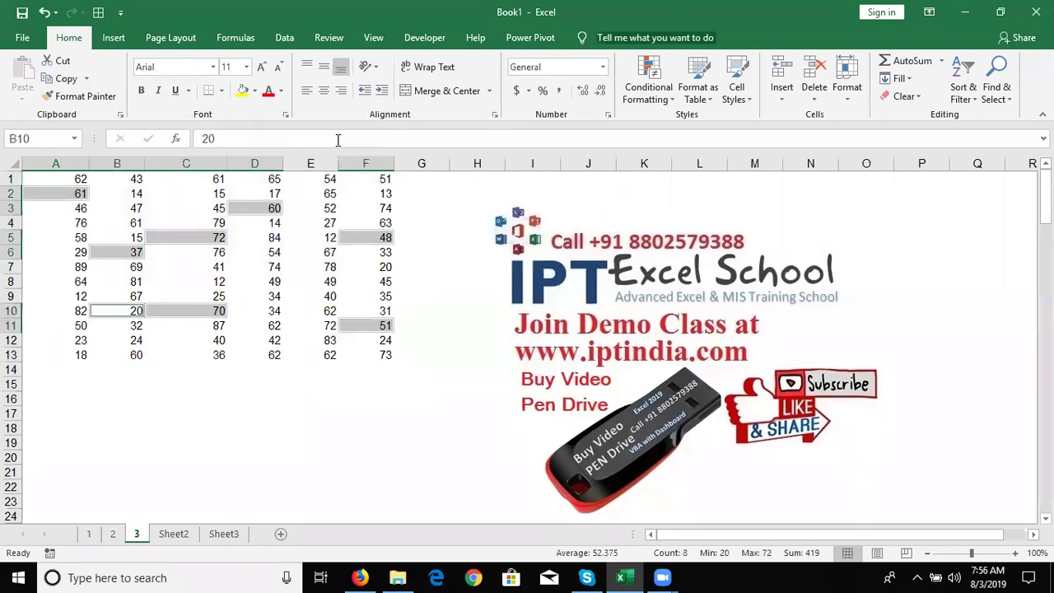
left_click(255, 91)
left_click(282, 203)
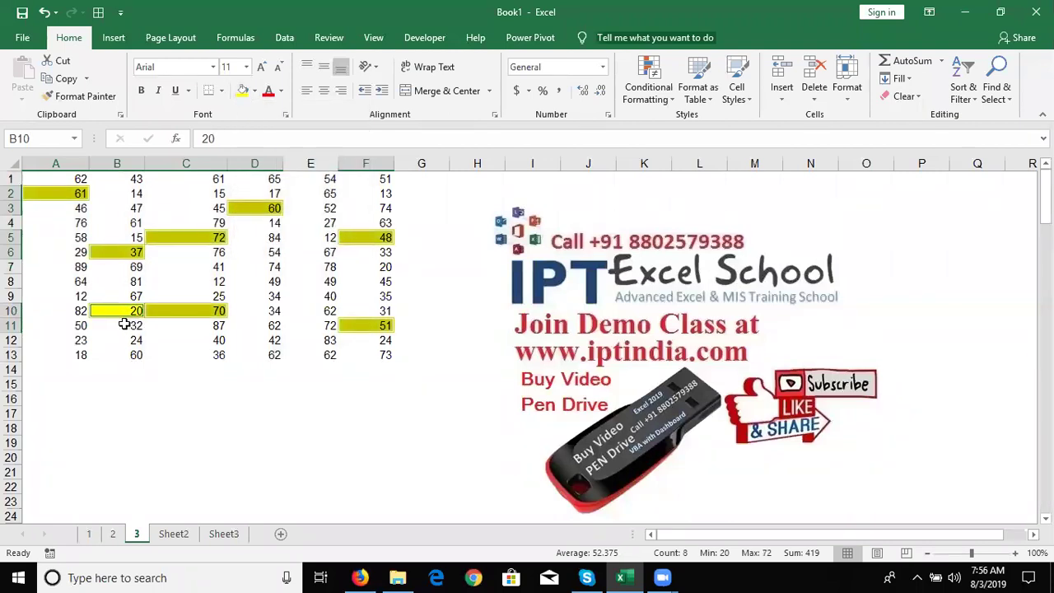
key("ctrl+z")
left_click(90, 237)
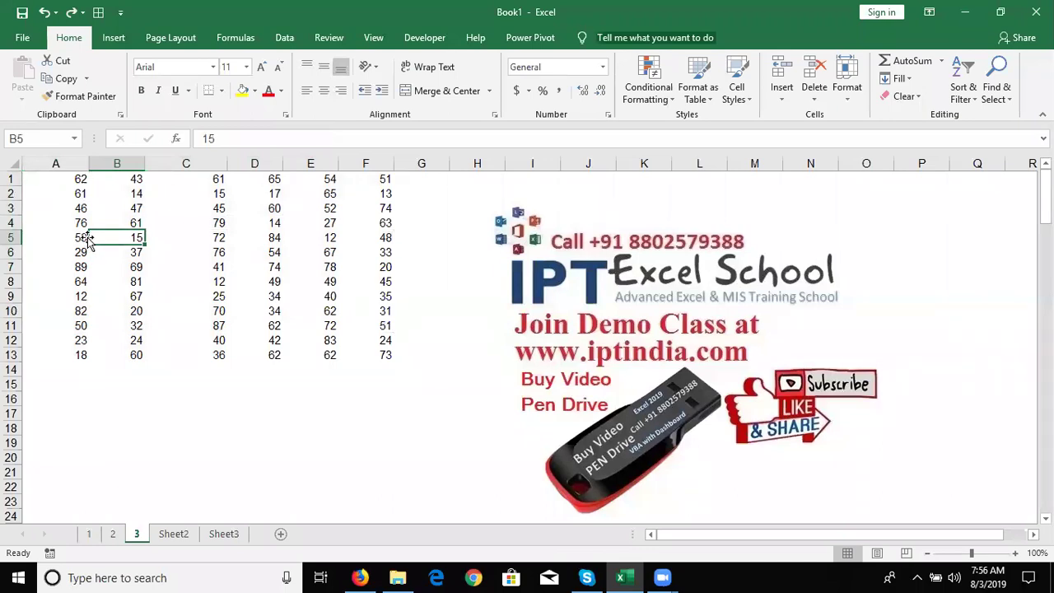
Copy A2:B2 and A6:B6 as one selection, then cancel the copy
left_click_drag(79, 194, 115, 191)
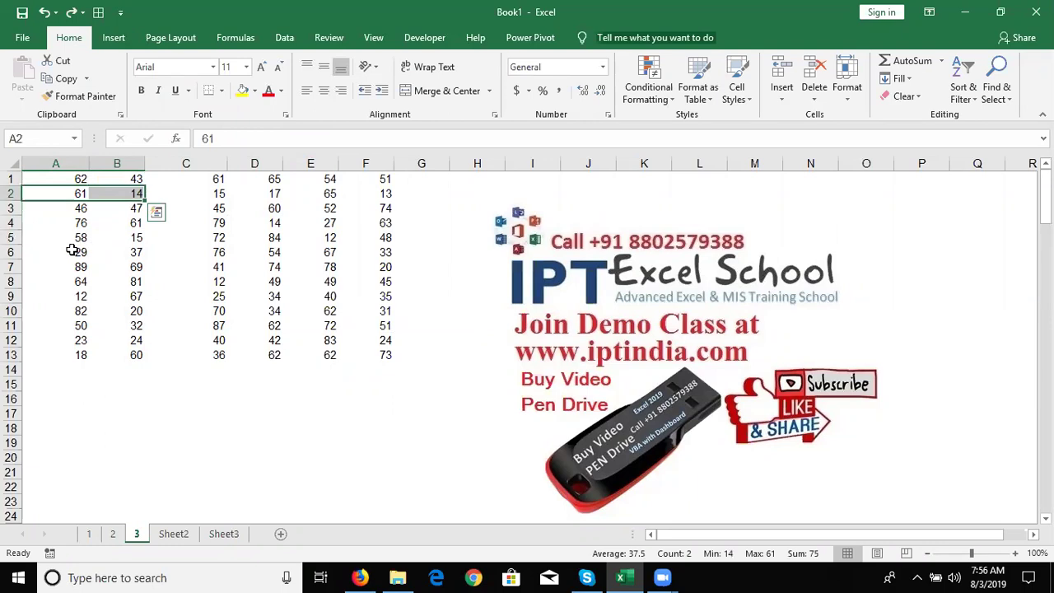
left_click_drag(73, 251, 123, 252, "ctrl")
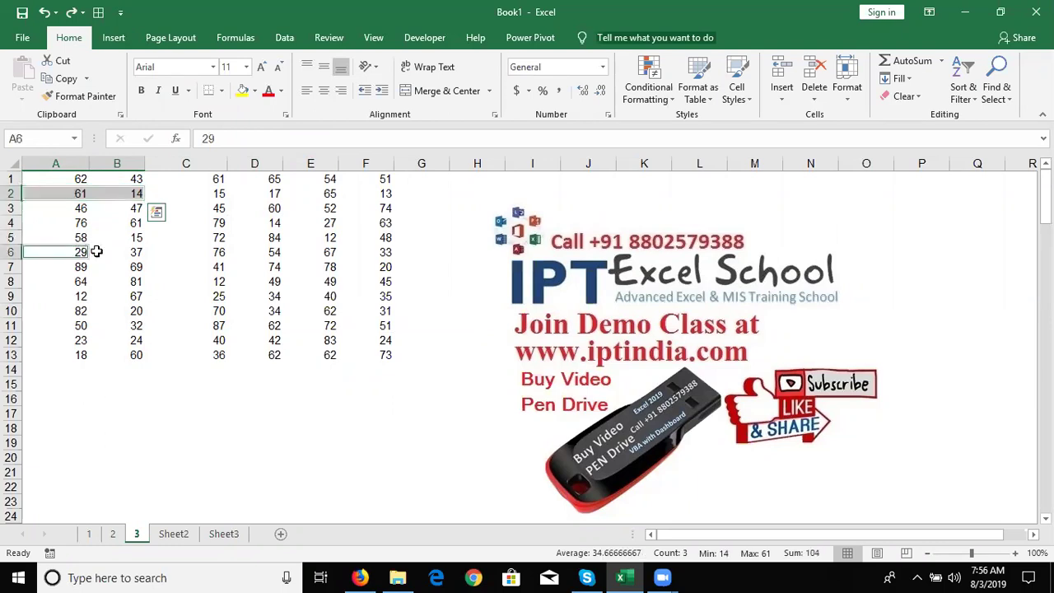
key("ctrl+c")
key("Escape")
Try copying A2:B2, C4 and D3:E6 together, dismissing the multiple-selections warning
left_click(87, 194)
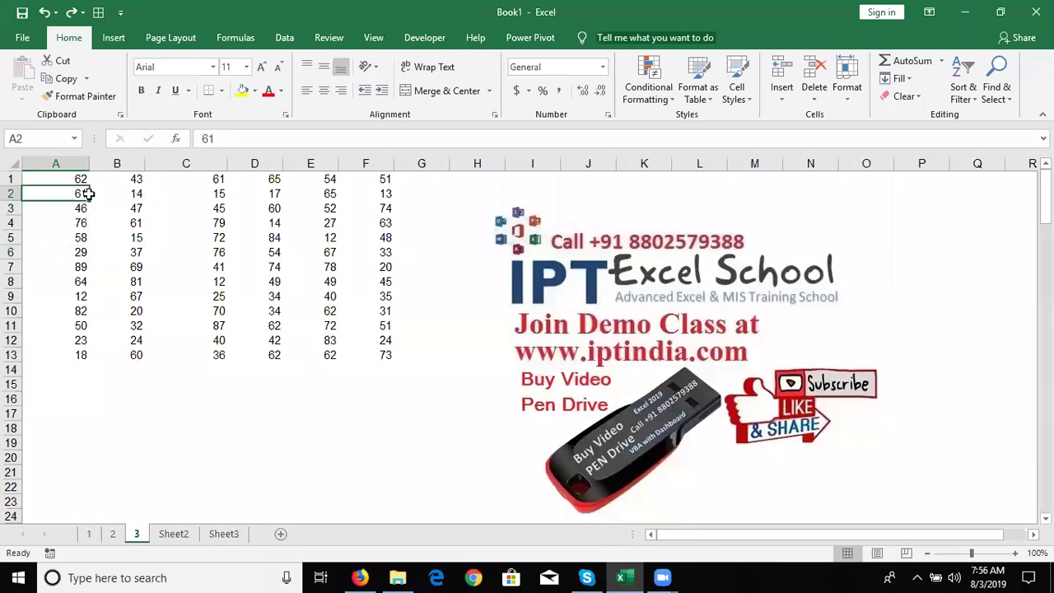
left_click_drag(86, 193, 136, 194)
left_click(199, 219, "ctrl")
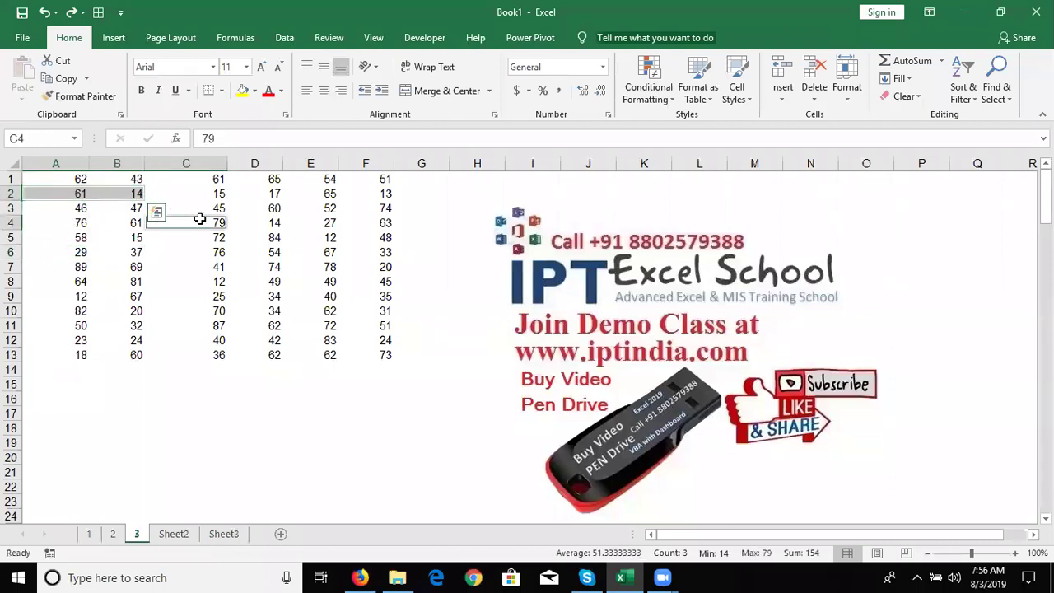
left_click_drag(267, 211, 283, 254, "ctrl")
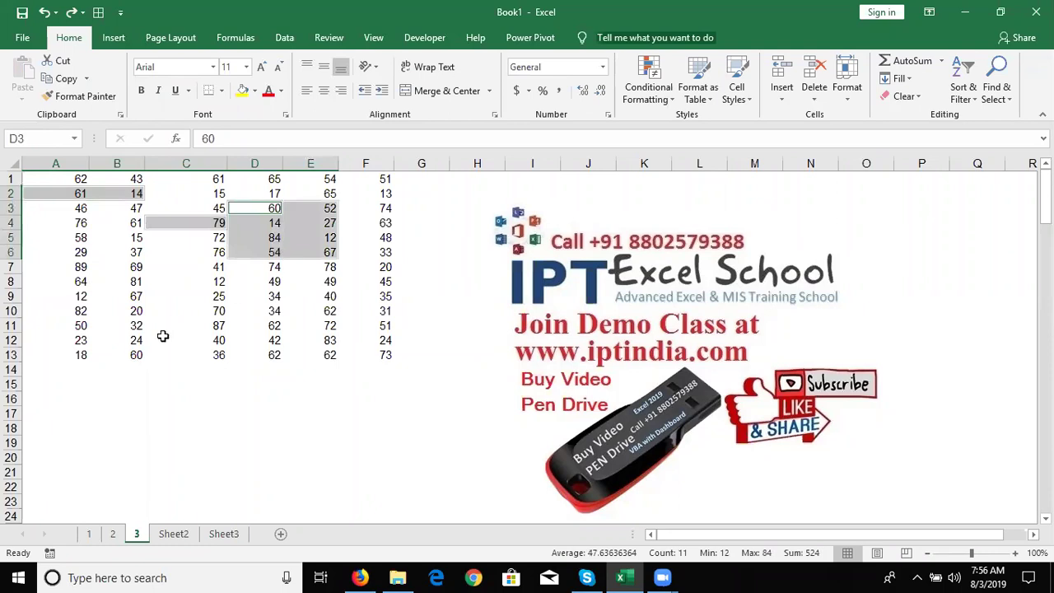
key("ctrl+c")
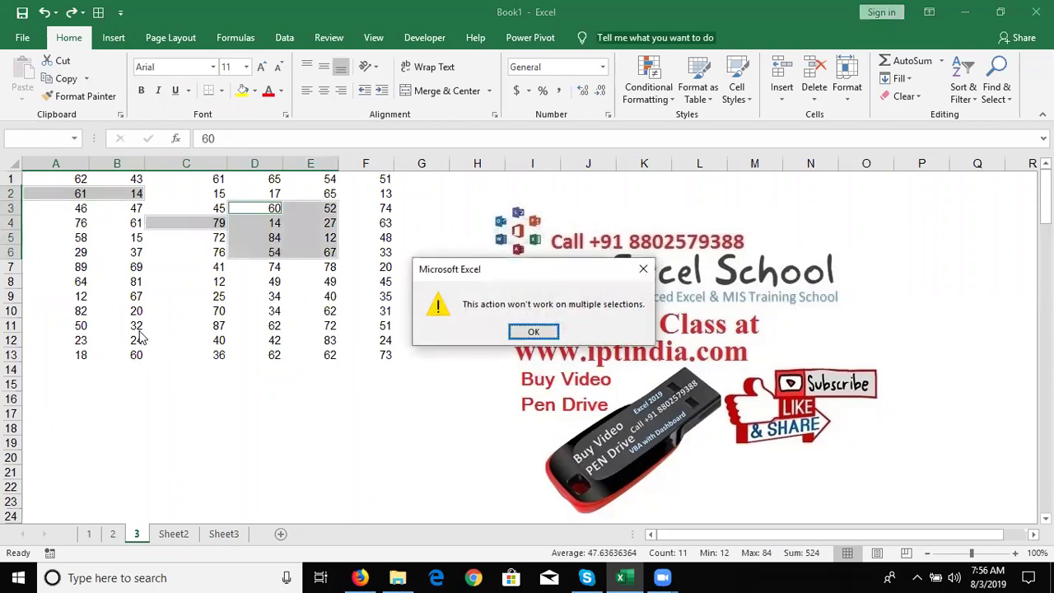
key("Return")
left_click(118, 295)
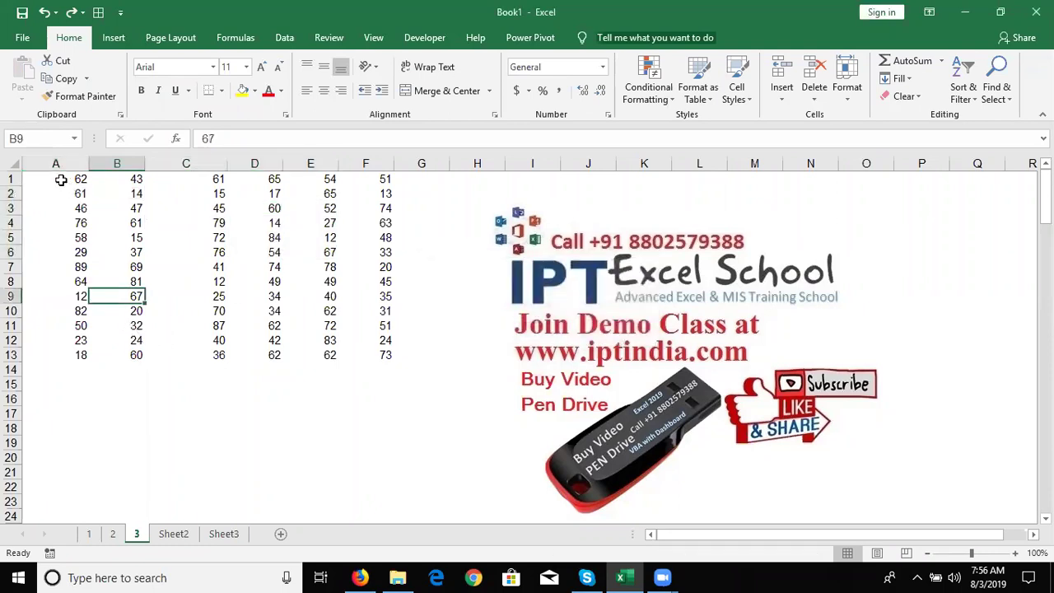
Select A1:C1, A4:C5, A9:C9 and A11:C12 together and copy them
left_click_drag(61, 181, 169, 179)
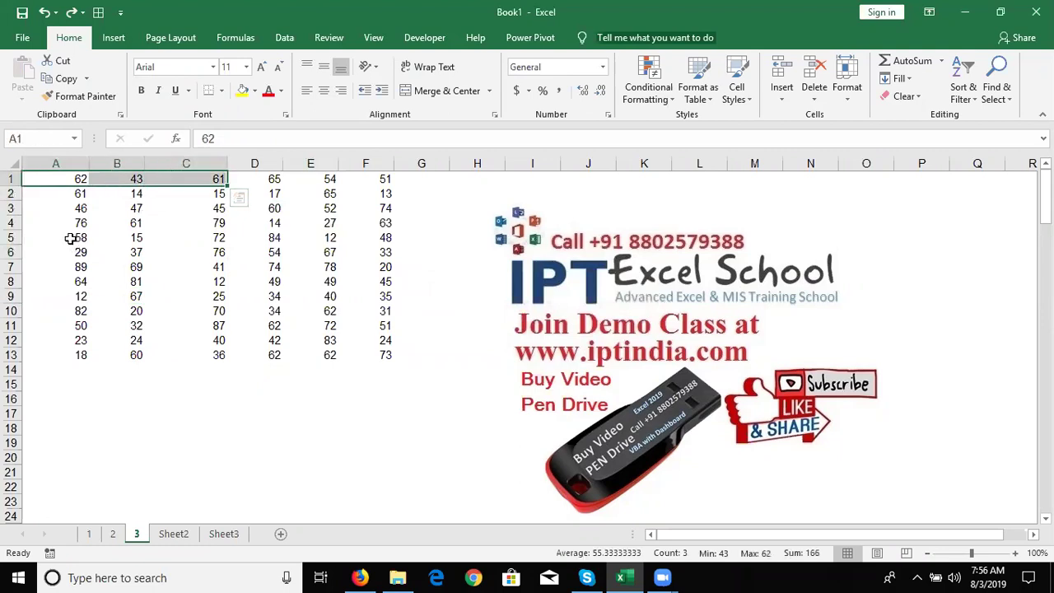
left_click_drag(71, 238, 184, 229, "ctrl")
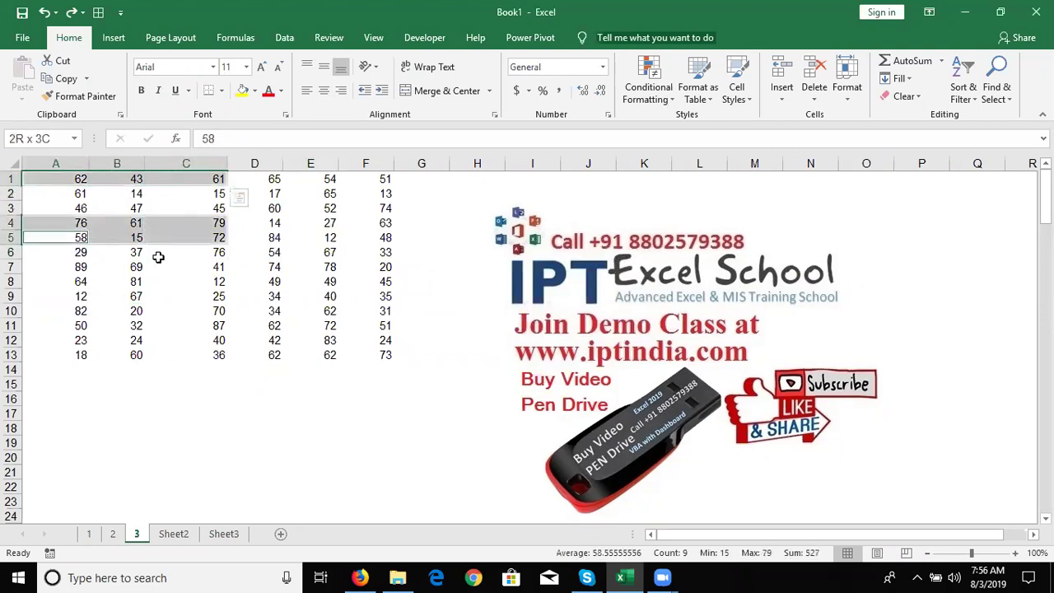
left_click_drag(60, 298, 164, 298, "ctrl")
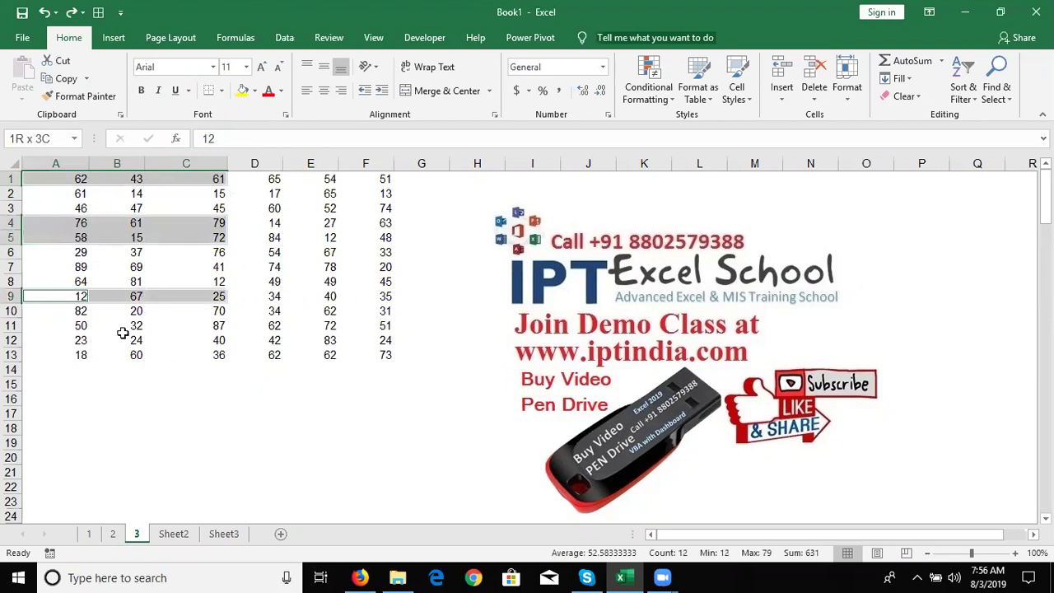
left_click_drag(71, 340, 190, 327, "ctrl")
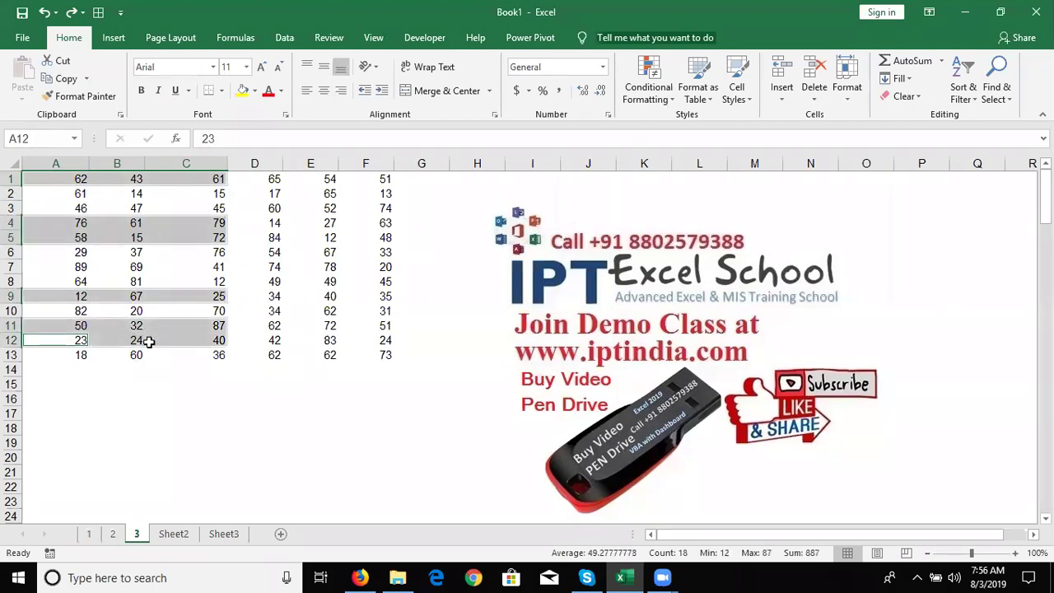
key("ctrl+c")
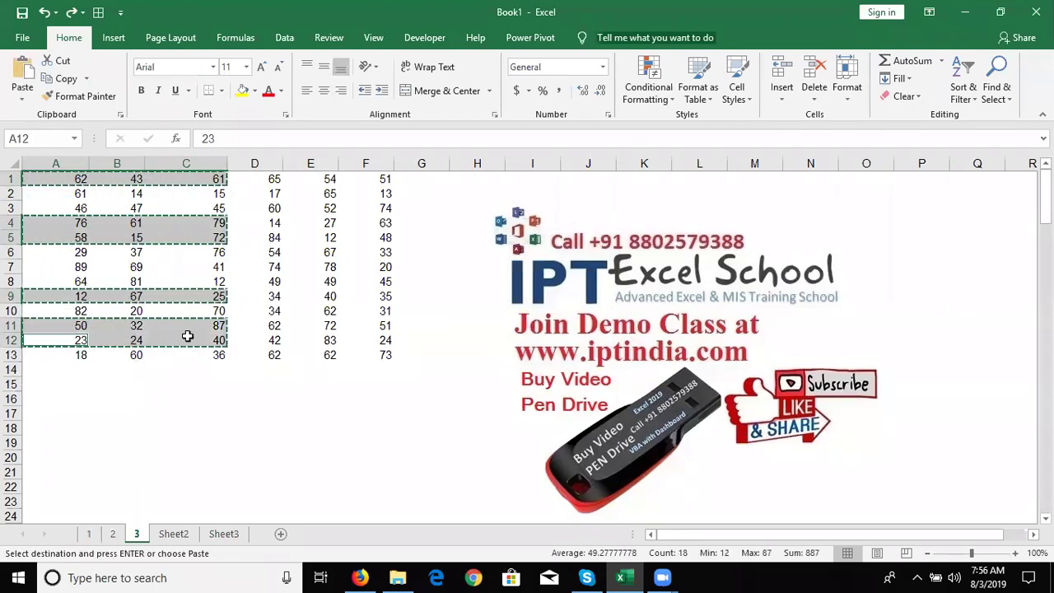
Paste the copied rows at I1 as block I1:K6, and duplicate sheet 3 as '3 (2)'
left_click(544, 181)
key("ctrl+v")
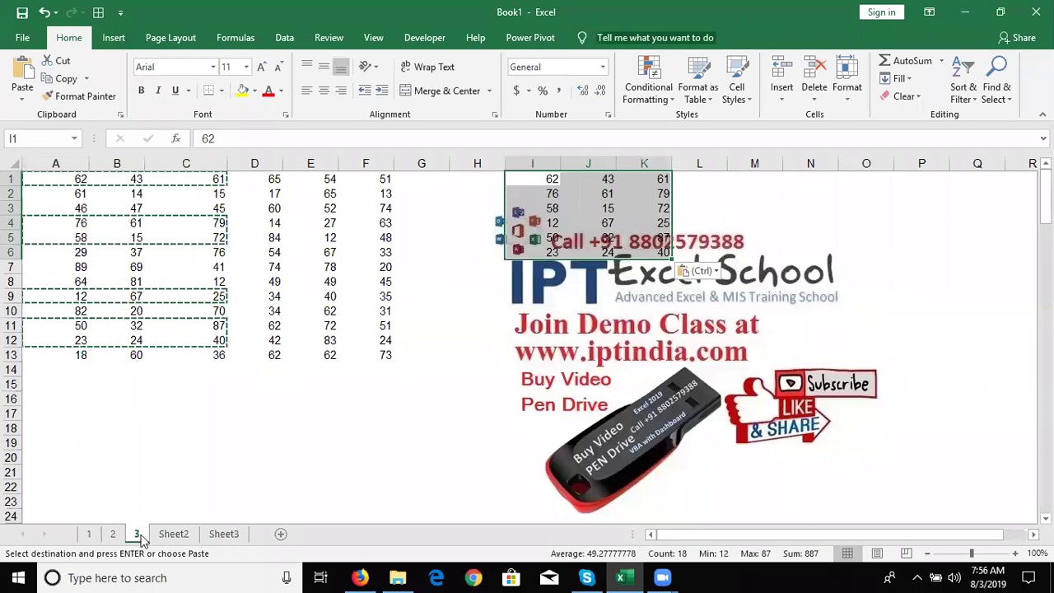
left_click_drag(137, 533, 183, 527)
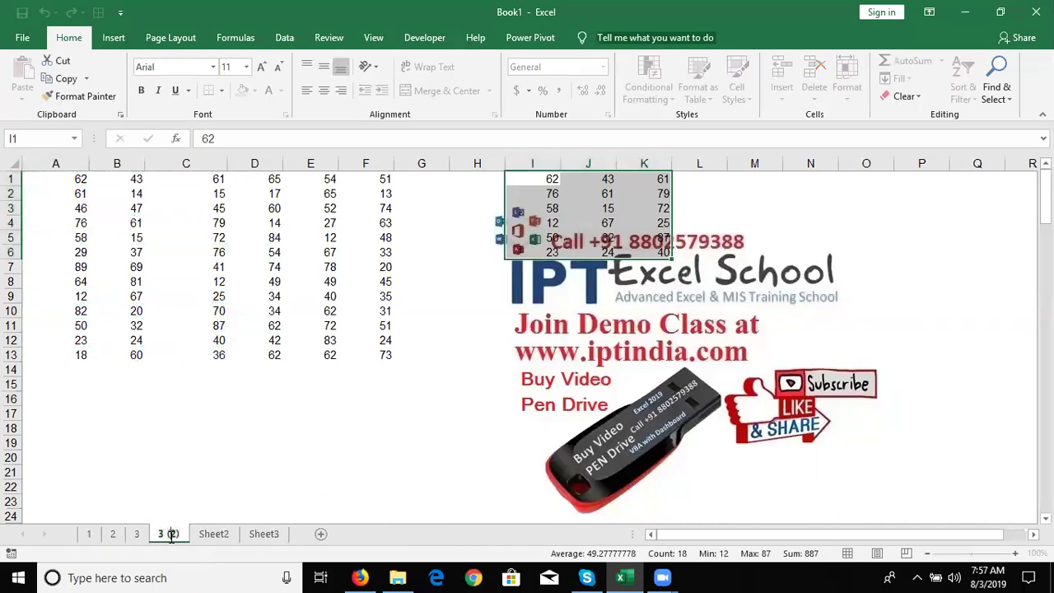
Rename the sheet '3 (2)' to 4
key("BackSpace")
key("BackSpace")
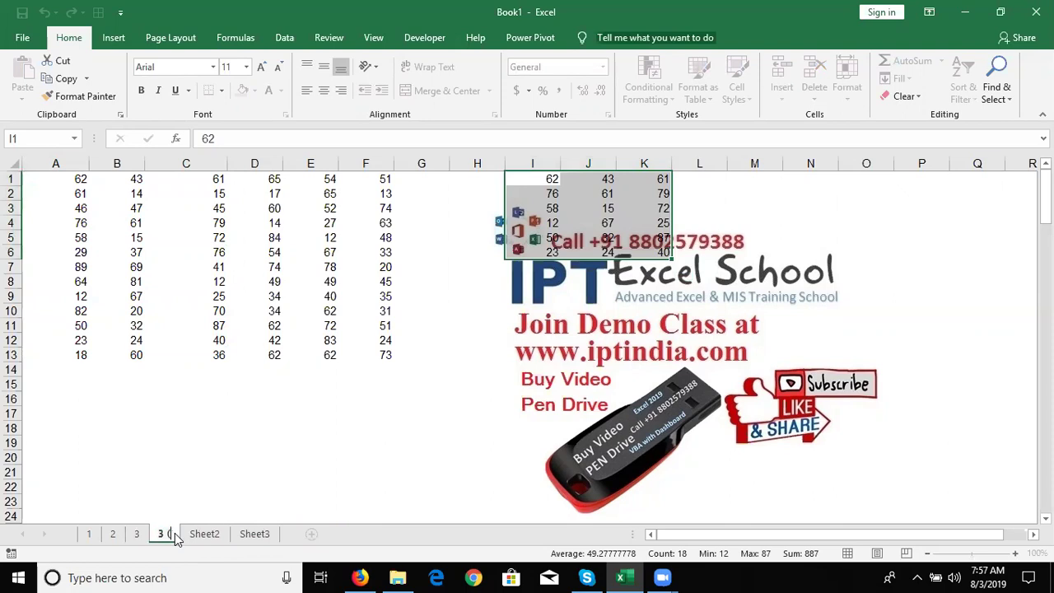
key("BackSpace")
key("BackSpace")
key("BackSpace")
type("4")
left_click(365, 391)
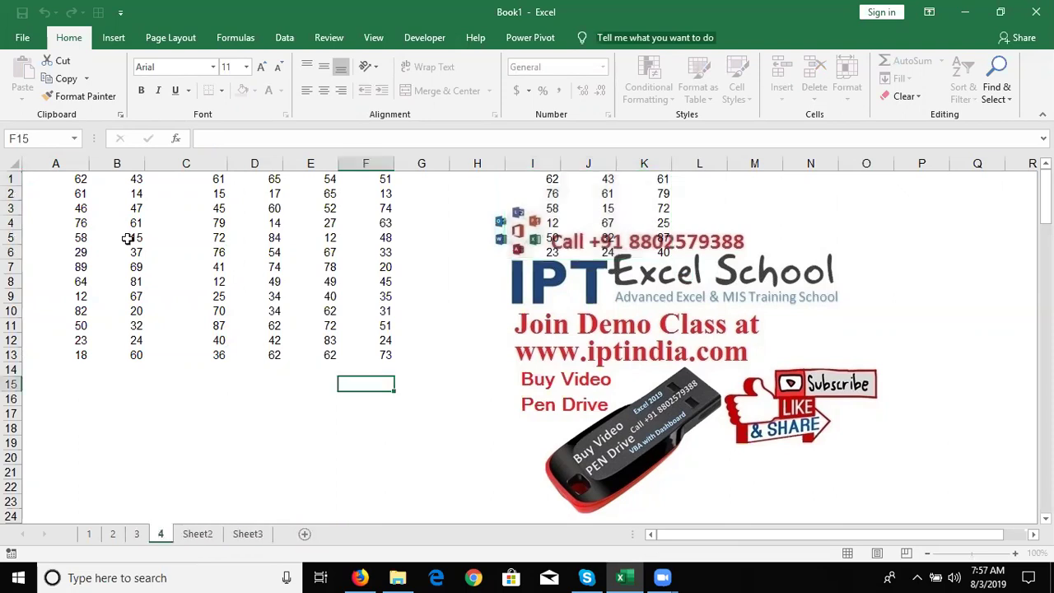
Delete all data on sheet 4 and go to the File menu's Info page
left_click(16, 162)
key("Delete")
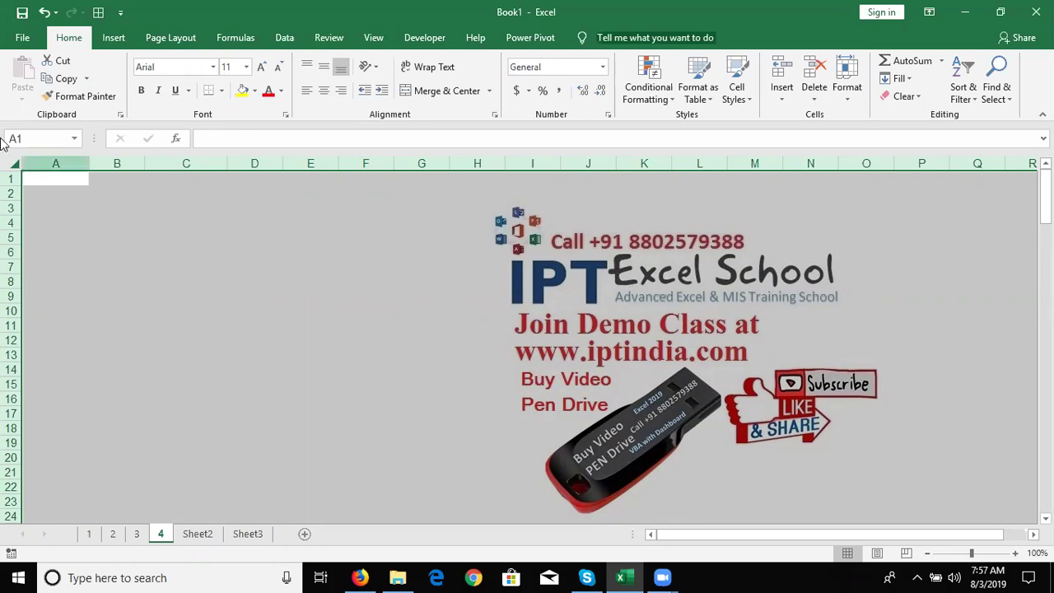
left_click(45, 188)
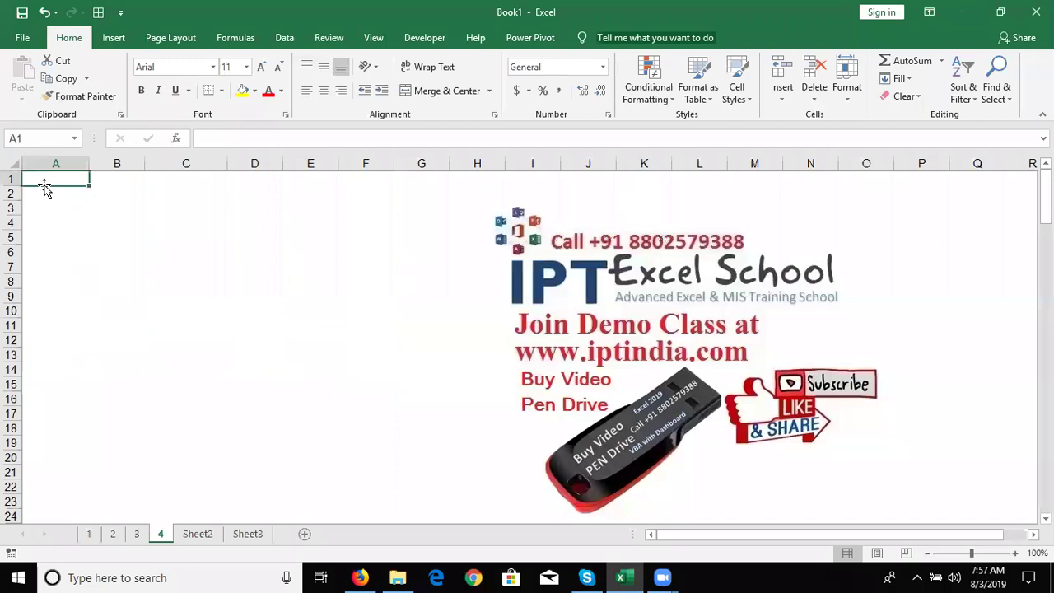
left_click(23, 38)
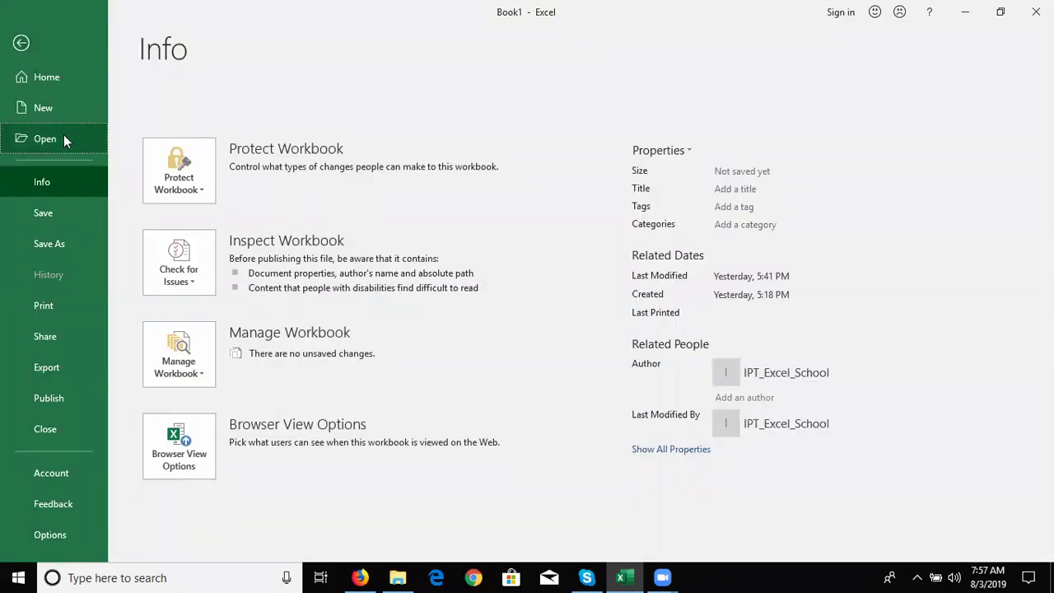
Open the recent Data workbook and copy its whole employee table
left_click(63, 135)
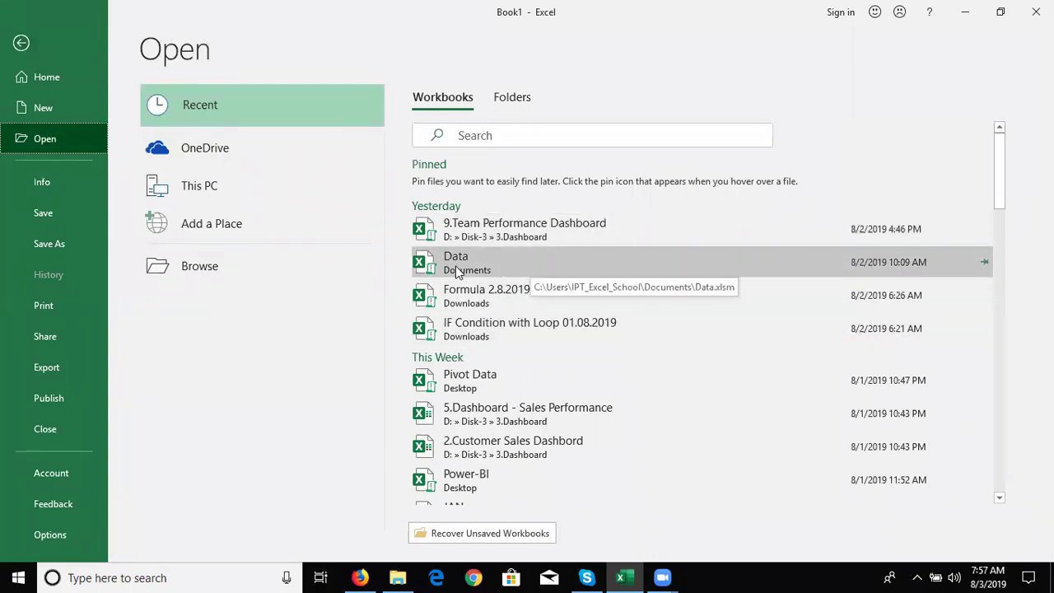
left_click(482, 263)
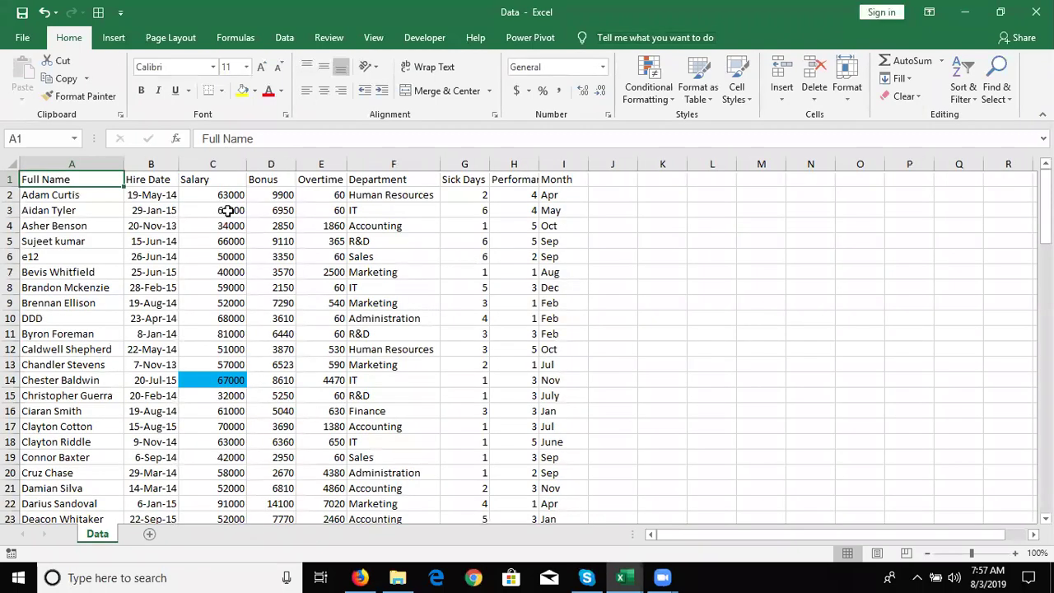
key("ctrl+shift+Right")
key("ctrl+shift+Down")
key("ctrl+c")
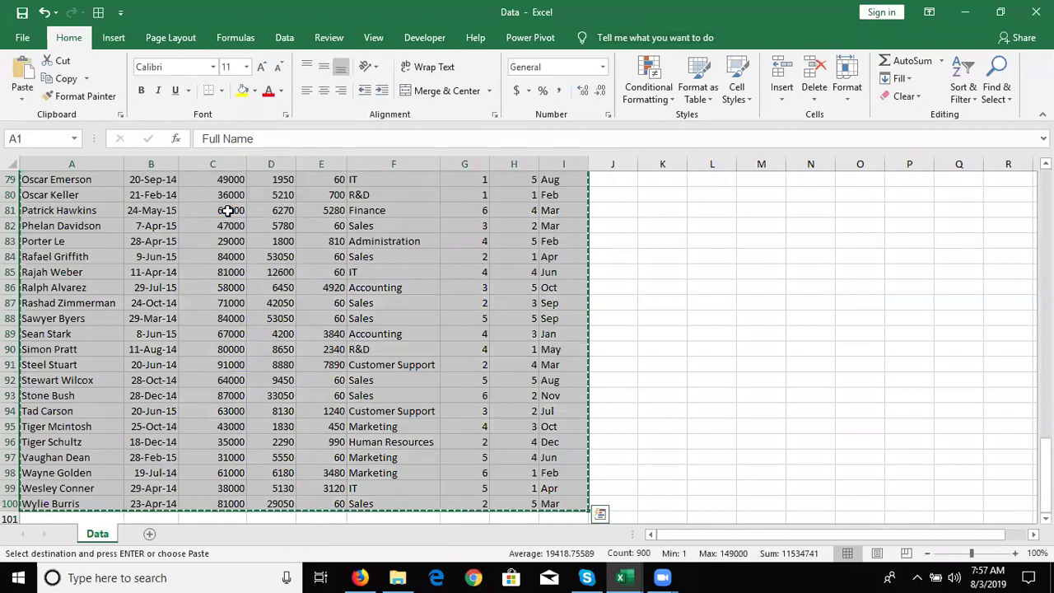
Paste the employee table into sheet 4 of Book1 at A1
key("ctrl+Tab")
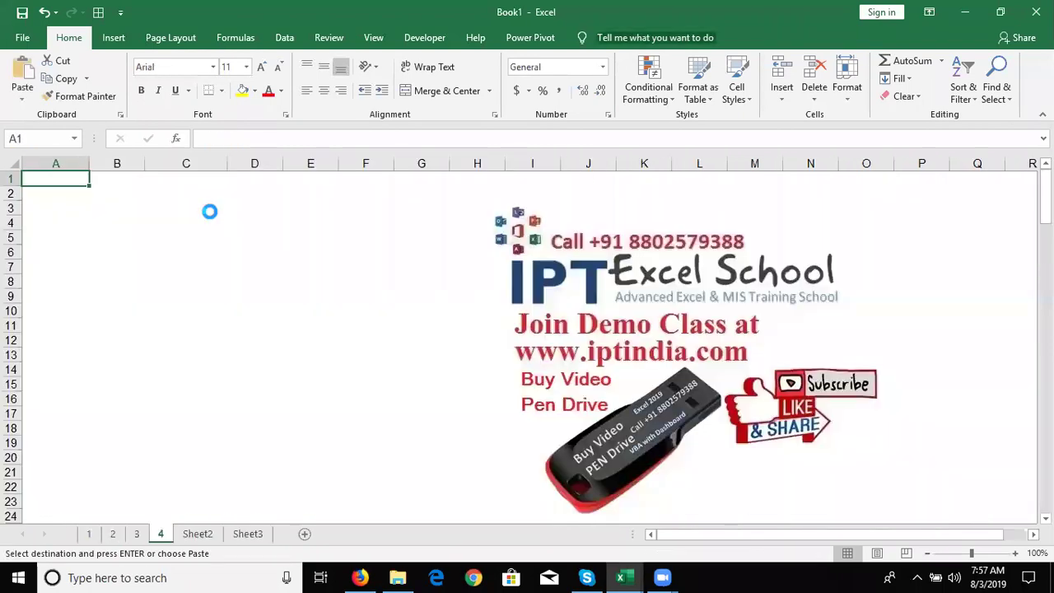
key("ctrl+v")
left_click(148, 204)
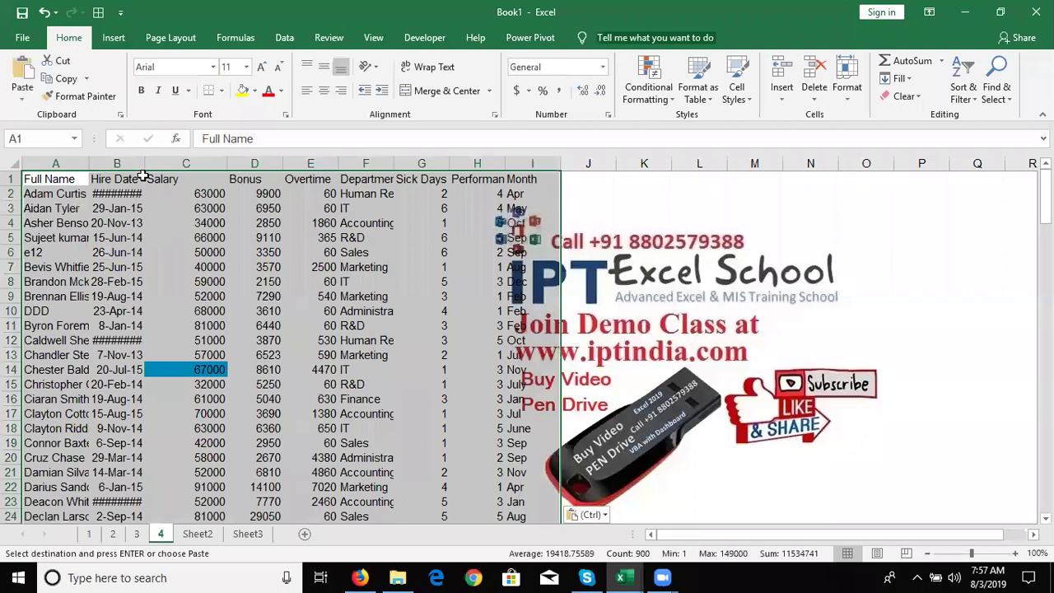
Widen column B, then sort by the Department column A to Z
double_click(144, 164)
left_click(141, 195)
left_click(201, 178)
left_click(372, 178)
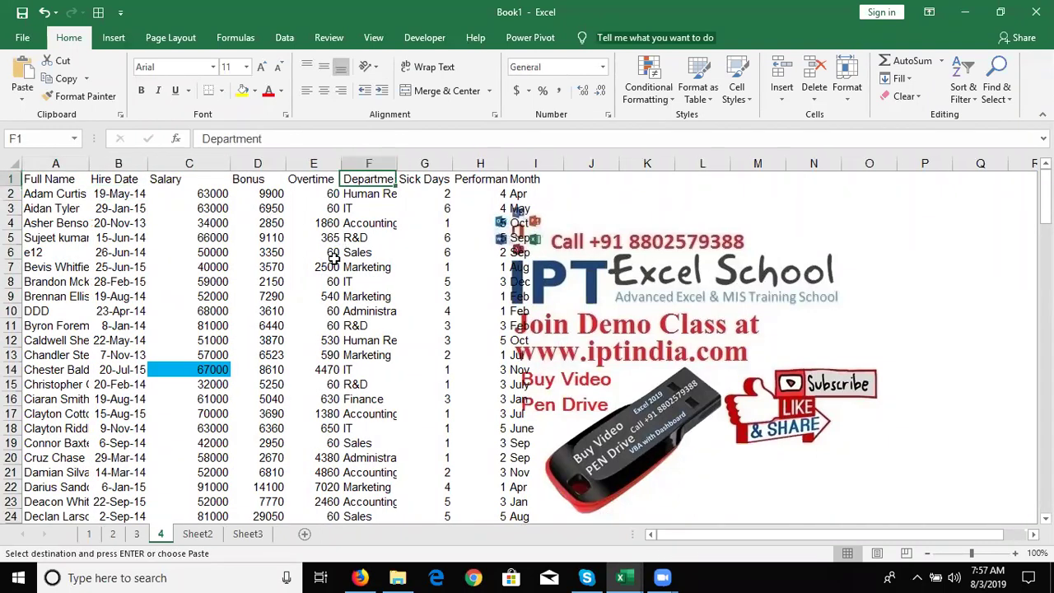
scroll(475, 489, "down", 6)
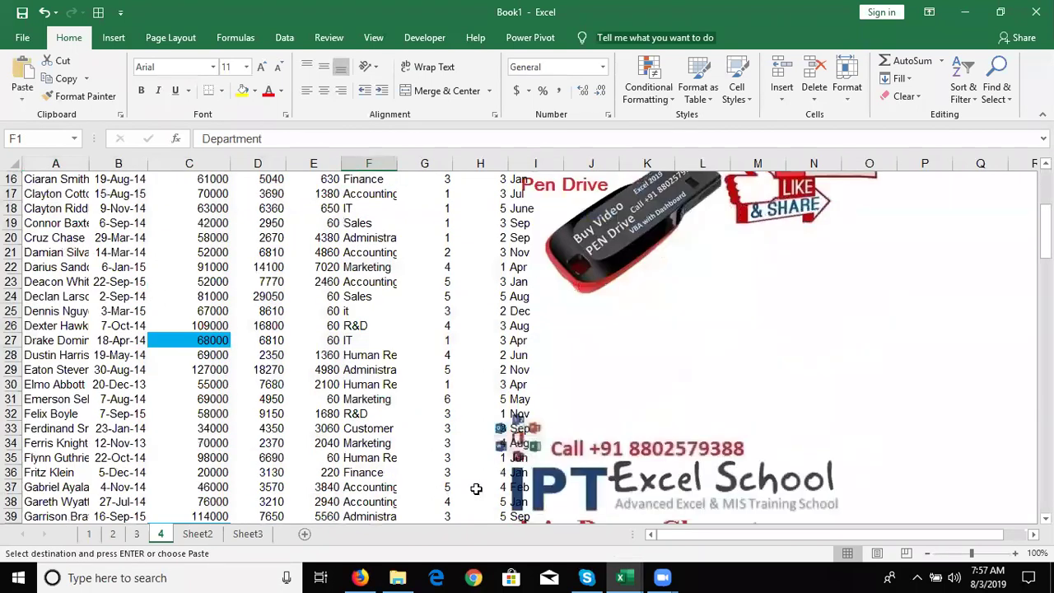
scroll(498, 486, "up", 6)
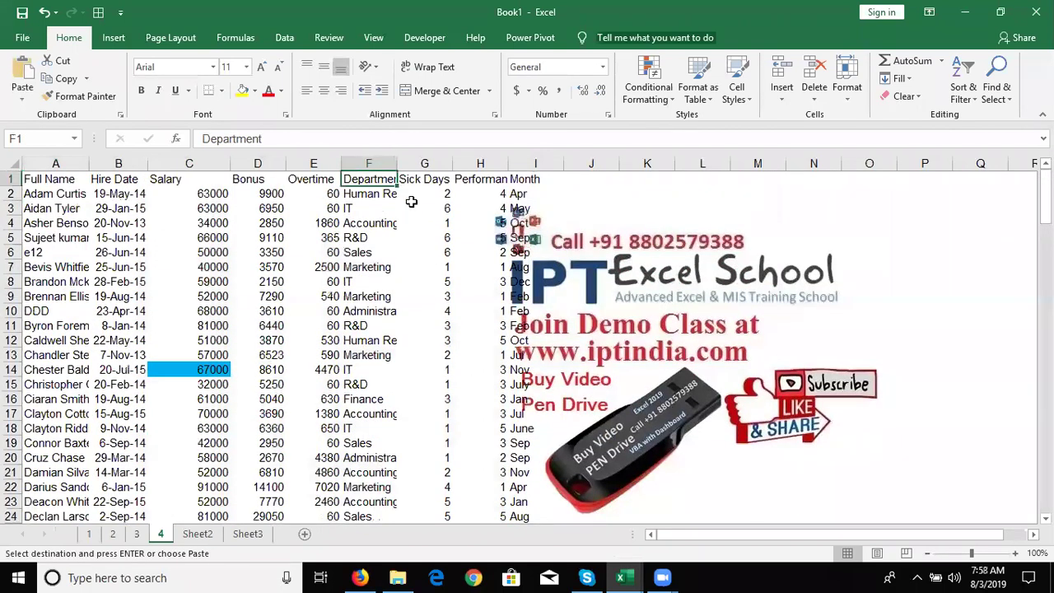
left_click(964, 92)
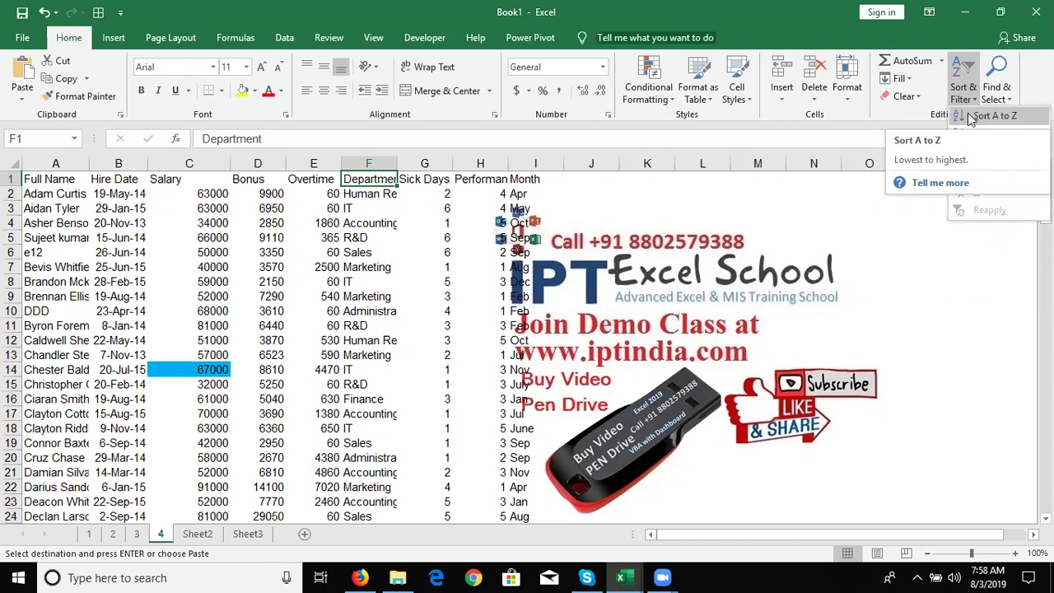
left_click(970, 116)
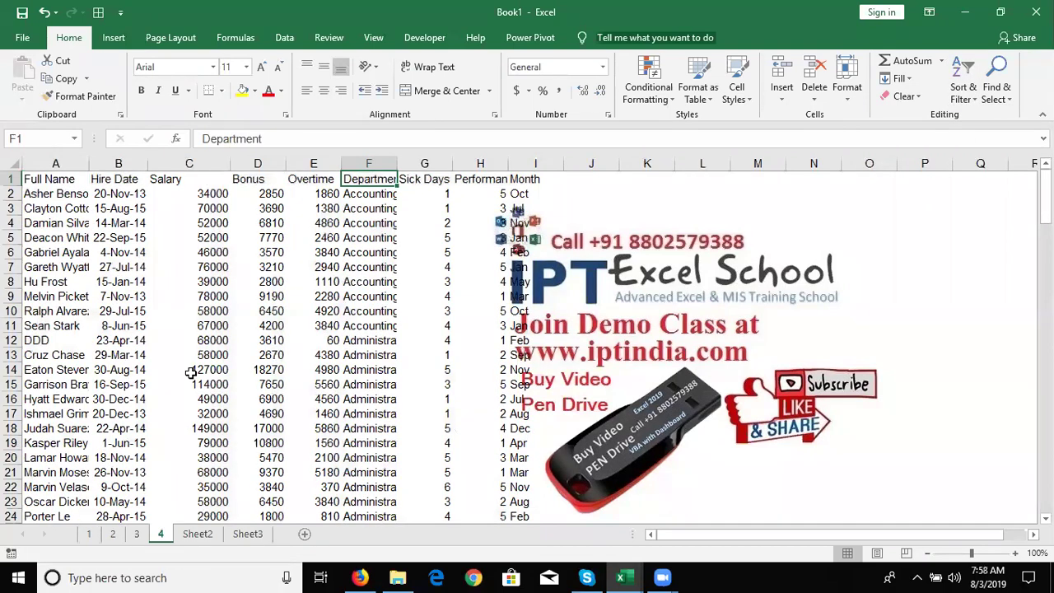
Undo the sort to restore the blank row and select the whole table
left_click(14, 325)
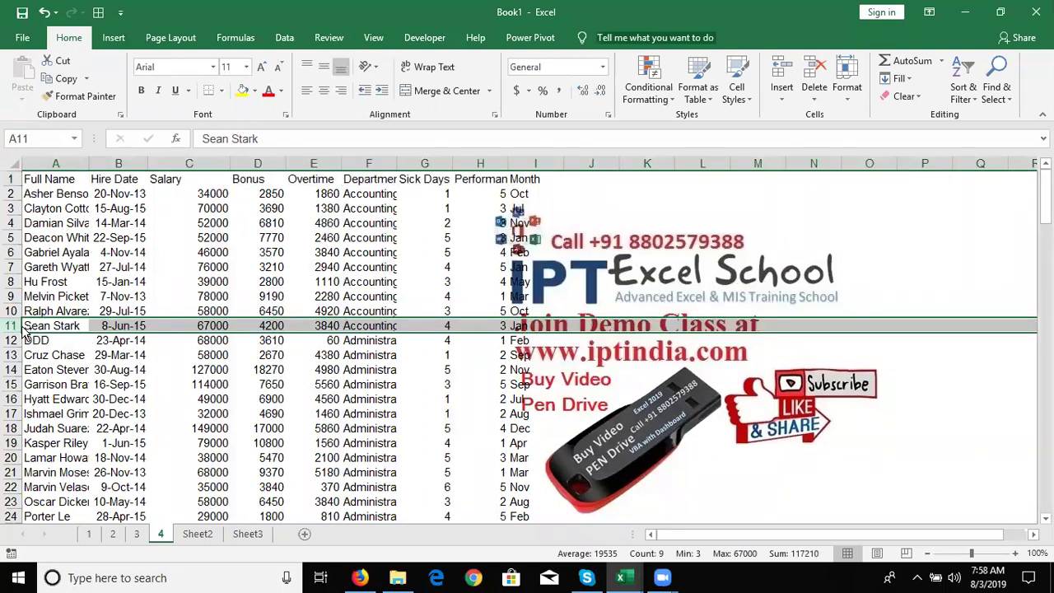
key("ctrl+z")
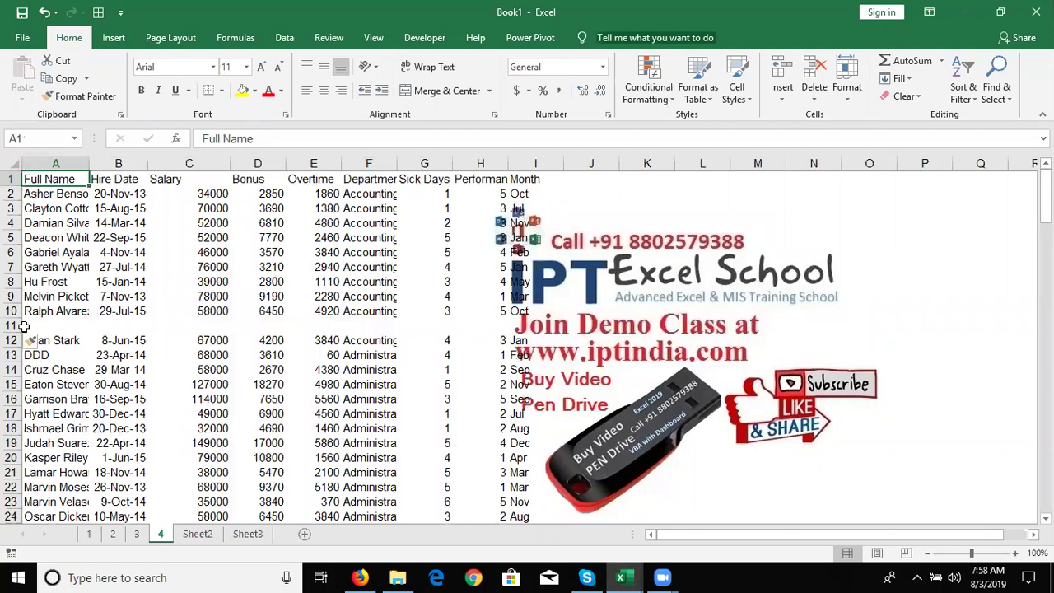
key("ctrl+shift+Right")
key("ctrl+shift+Down")
key("ctrl+shift+Down")
key("ctrl+shift+Down")
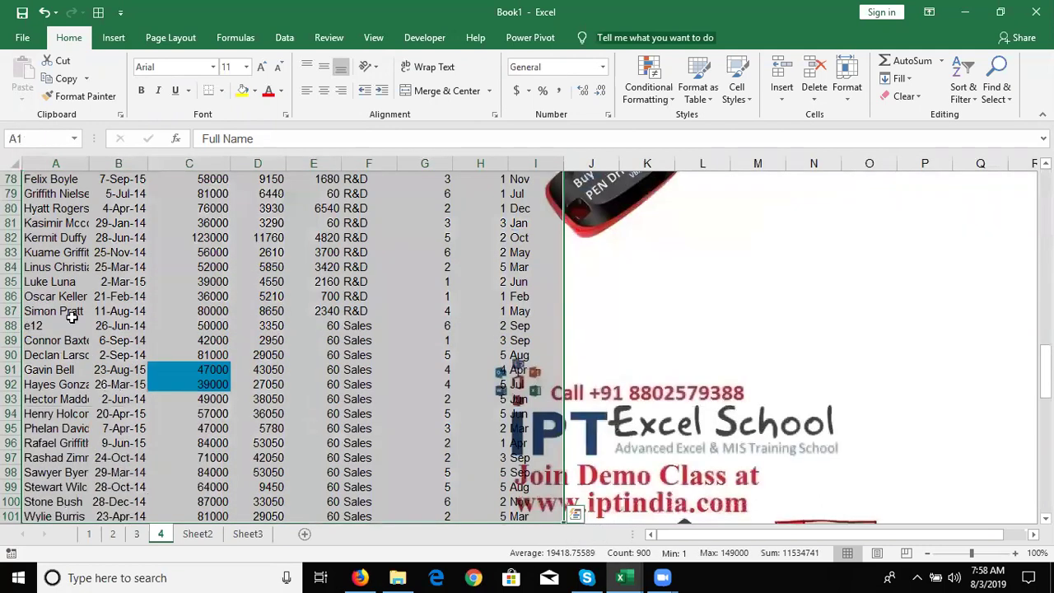
Re-sort the full table by Department A to Z through Custom Sort
left_click(974, 105)
left_click(977, 155)
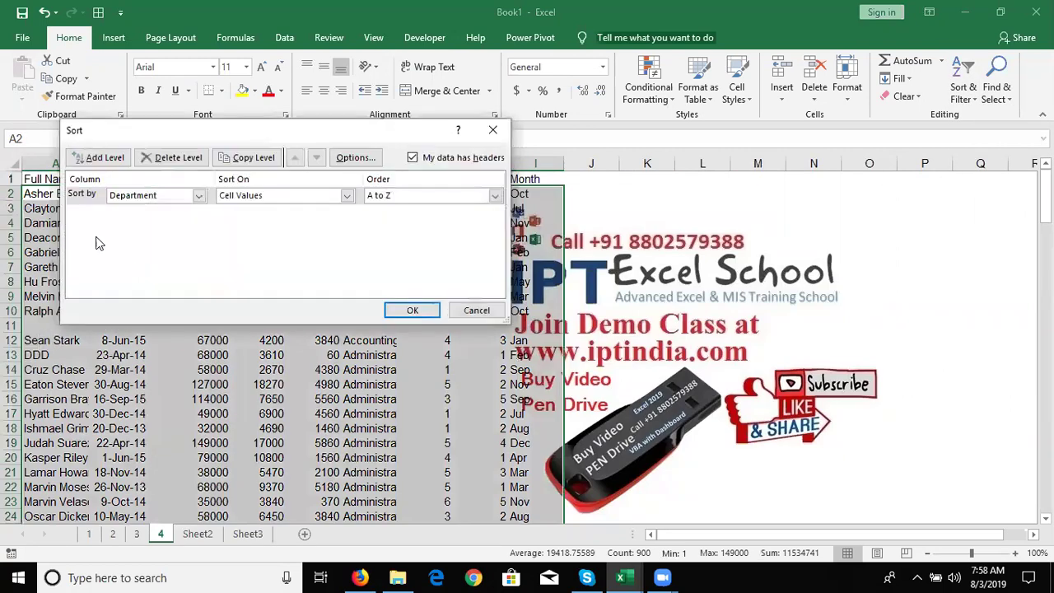
left_click(163, 199)
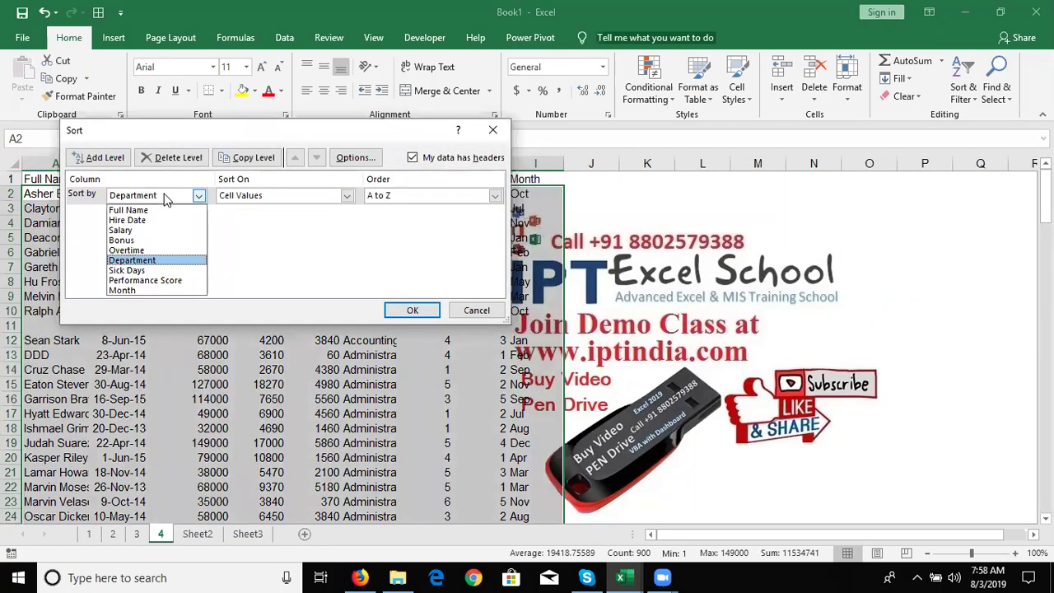
left_click(164, 201)
left_click(412, 311)
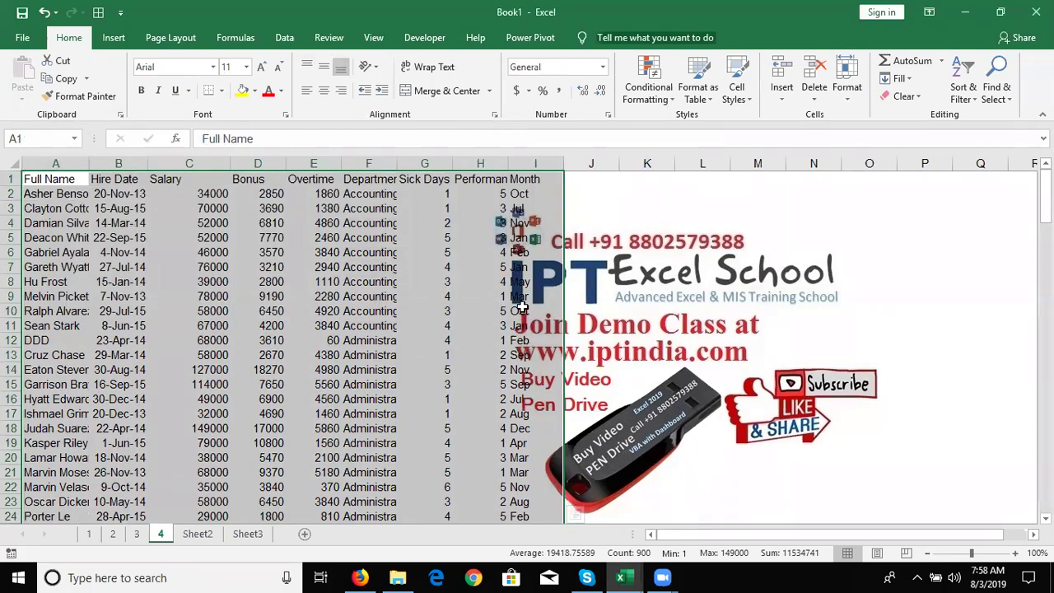
left_click(408, 224)
left_click(371, 194)
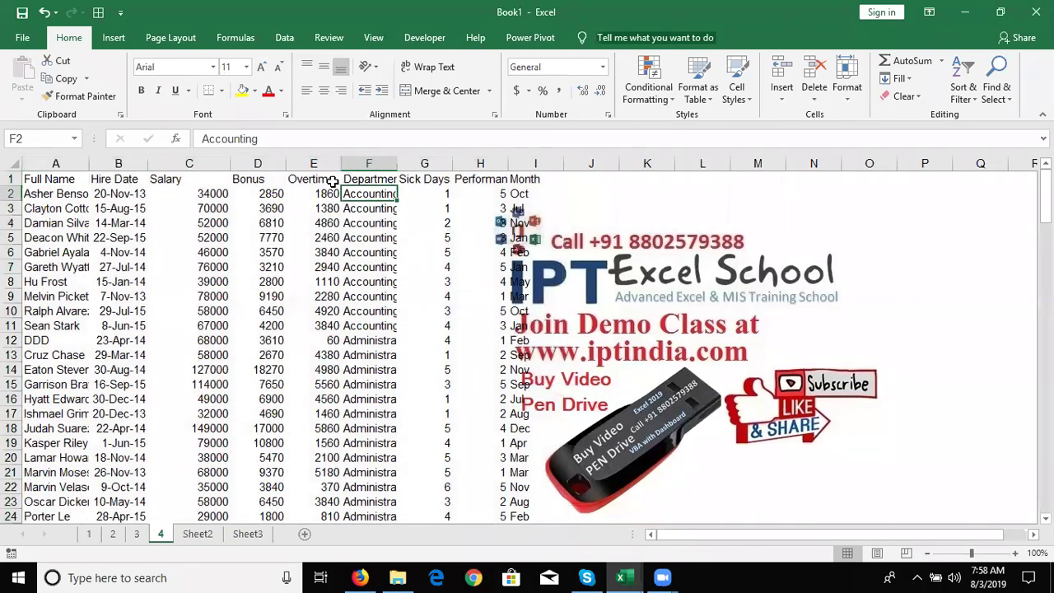
Ctrl-drag the sheet 4 tab to copy it and name the copy 5
left_click(334, 180)
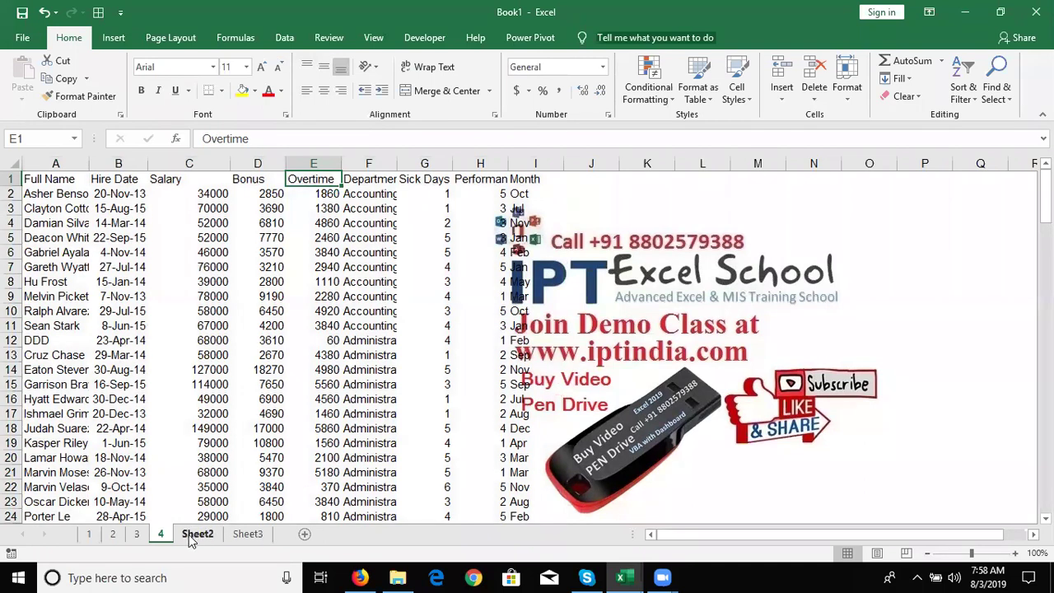
left_click_drag(164, 533, 183, 534)
type("5")
key("Return")
left_click(254, 444)
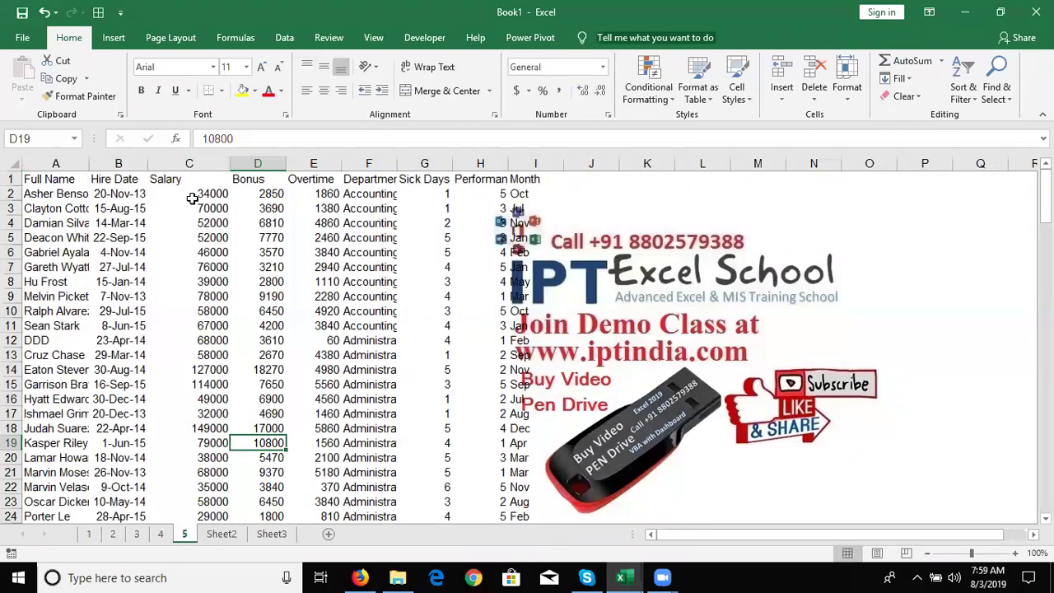
Copy the Salary heading and first nine values to K2, then undo the paste
left_click_drag(190, 181, 206, 311)
key("ctrl+c")
left_click(633, 193)
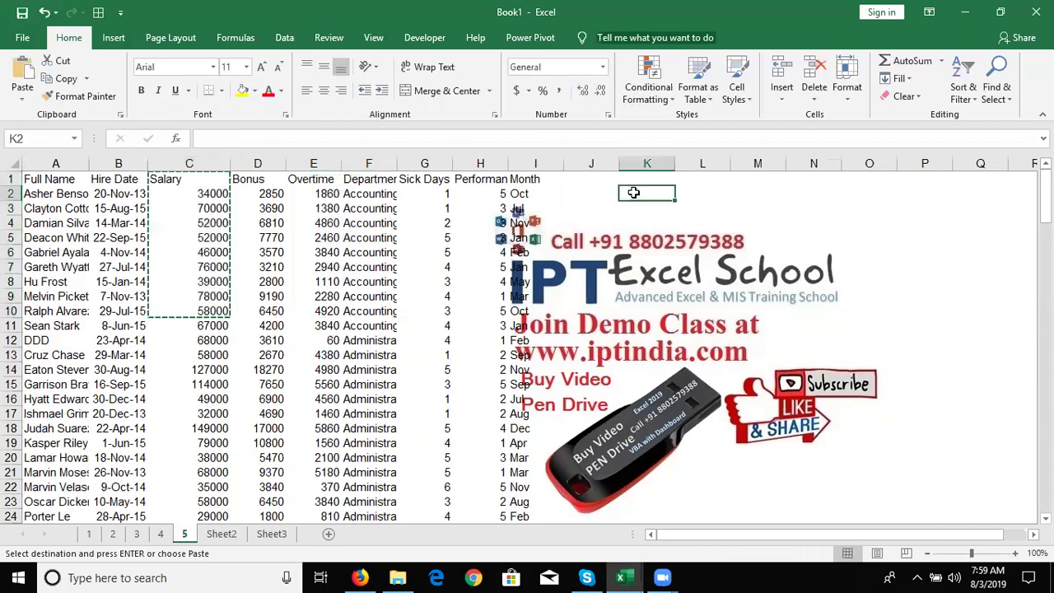
key("ctrl+v")
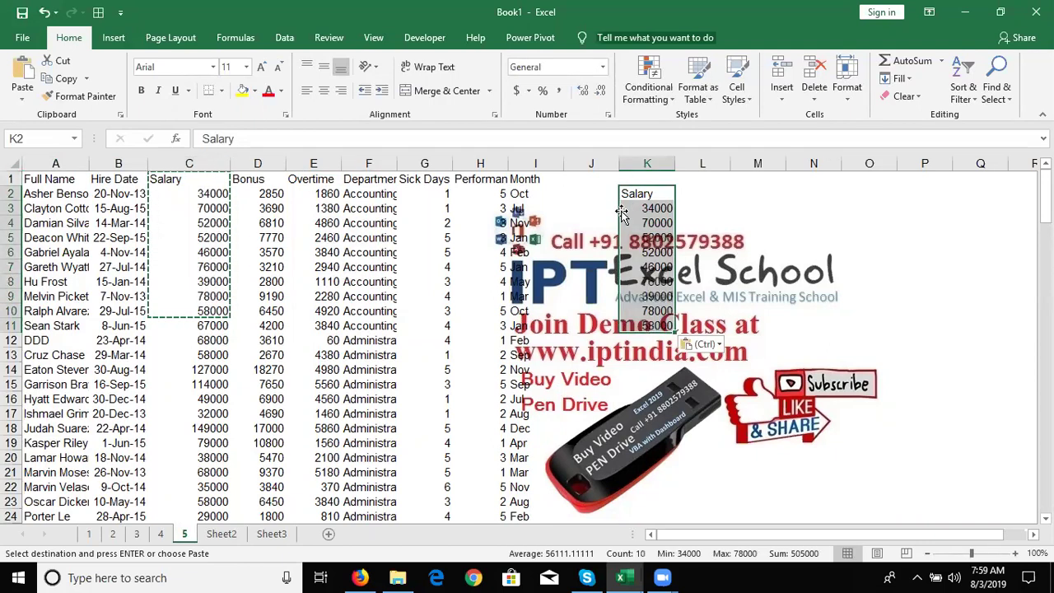
key("ctrl+z")
left_click(207, 226)
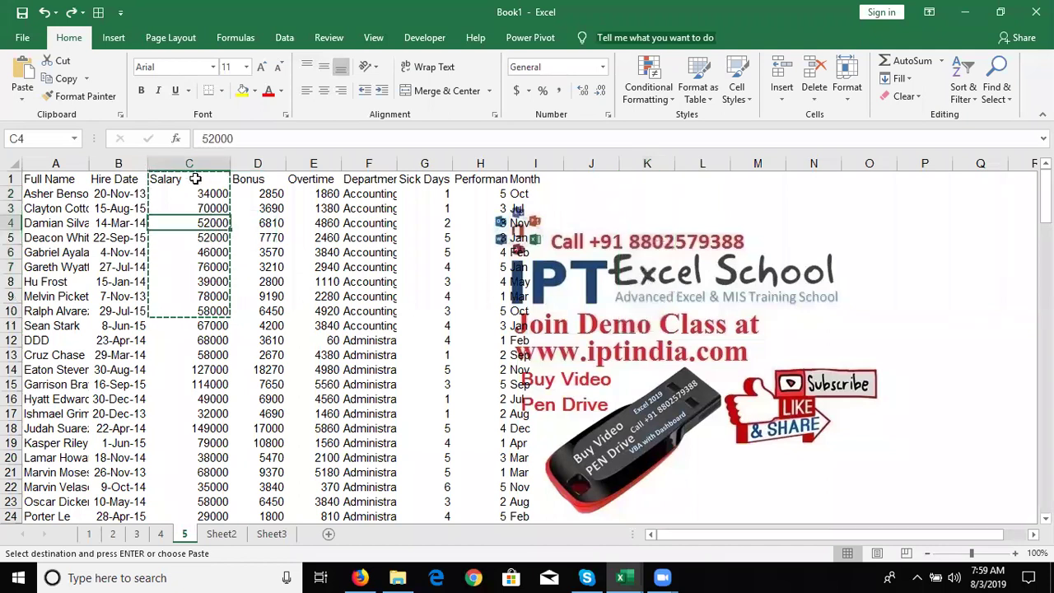
Drag-copy the Salary and Bonus block C1:D10 and reposition the copy on the sheet
left_click_drag(195, 179, 273, 311)
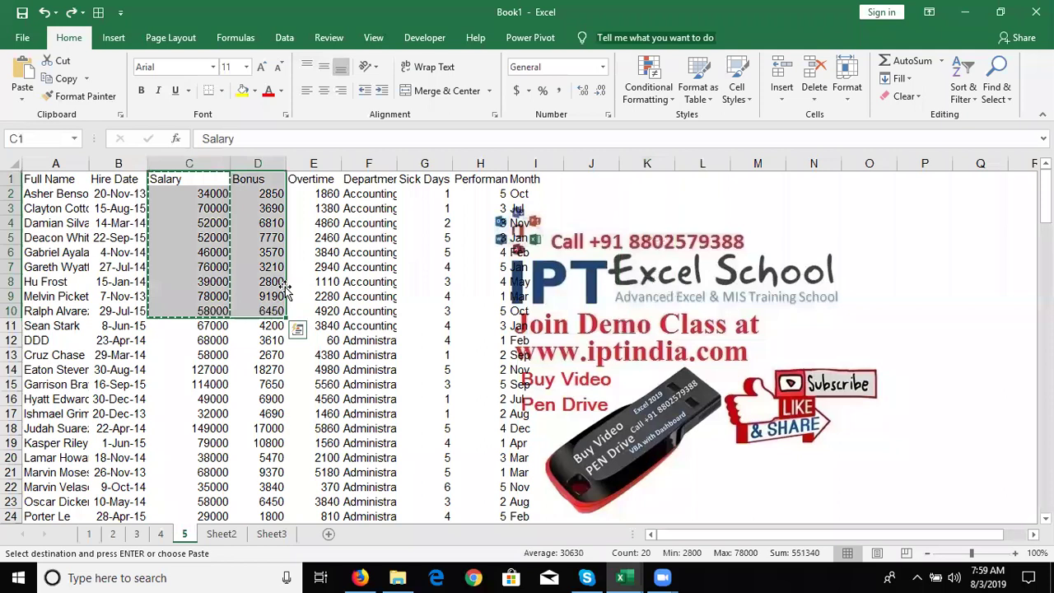
left_click_drag(288, 294, 289, 294)
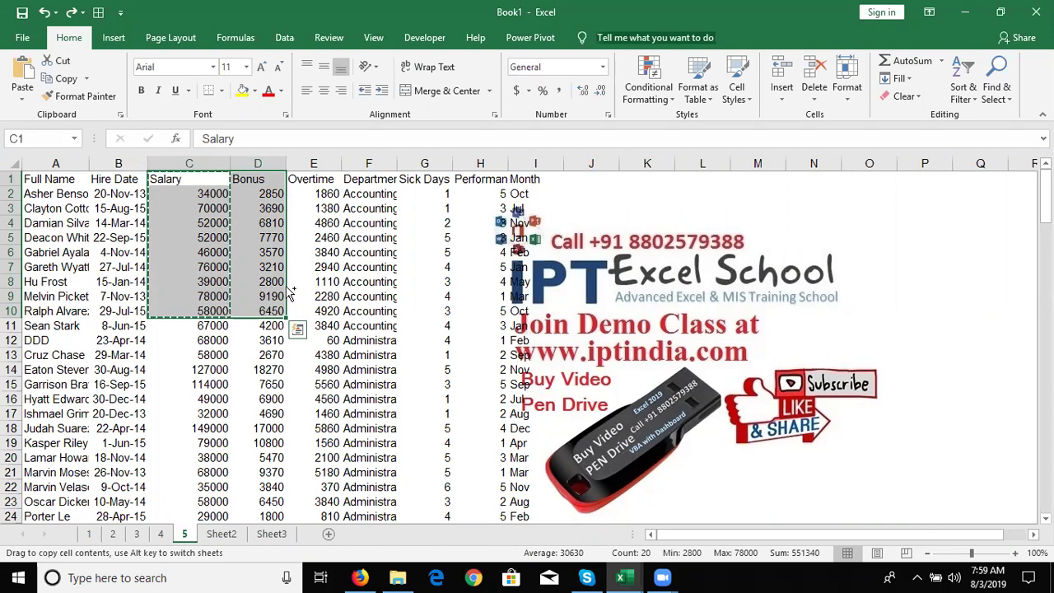
left_click_drag(289, 294, 817, 275)
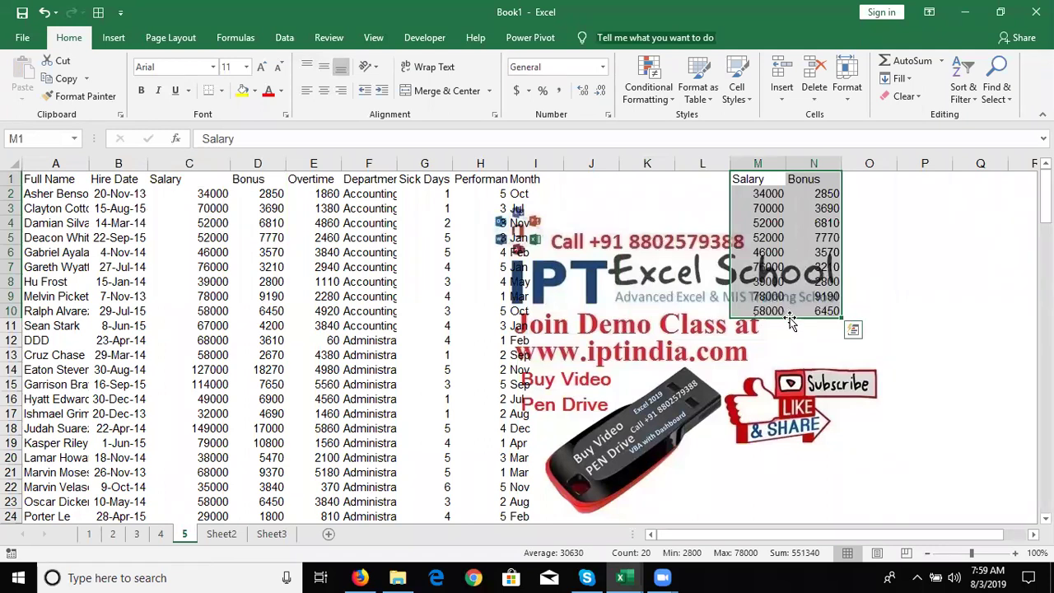
left_click_drag(789, 321, 806, 471)
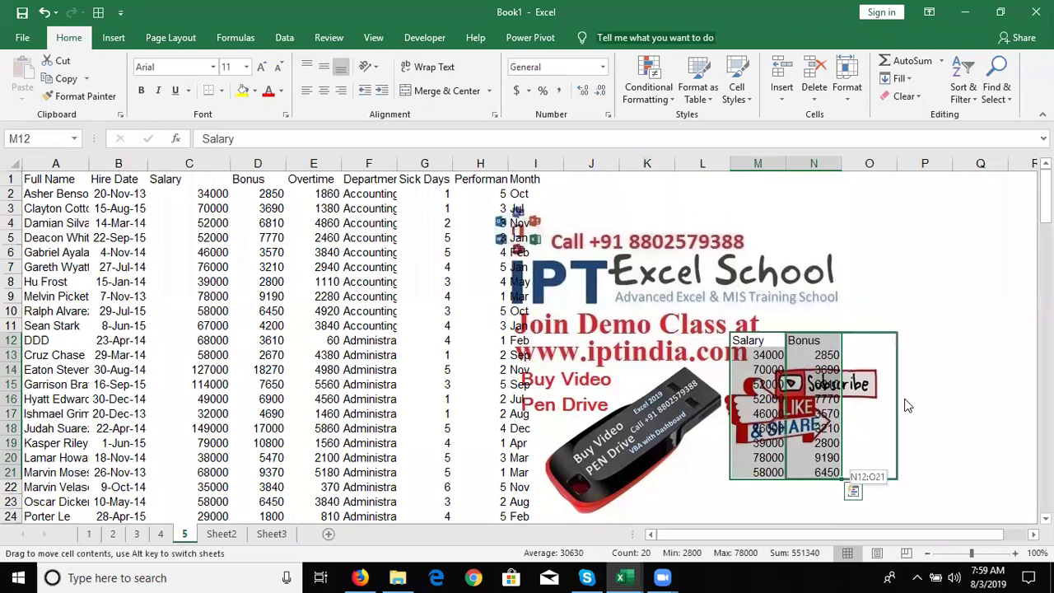
mouse_move(807, 470)
left_mouse_down()
mouse_move(926, 363)
mouse_move(725, 273)
mouse_move(615, 268)
left_mouse_up()
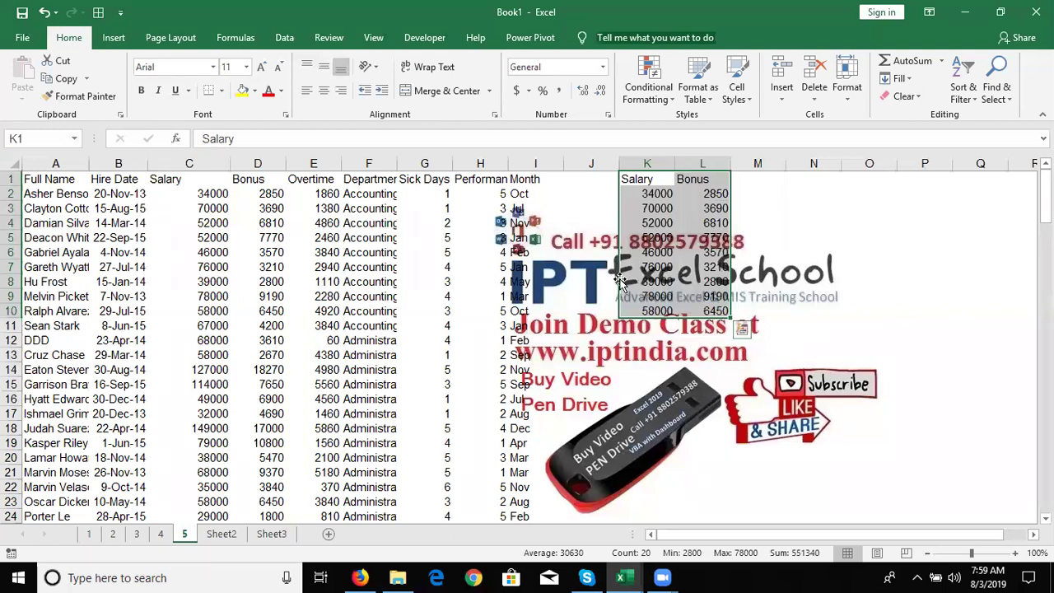
Clear the copied values and fill a month series from Jan in O1 down to row 15
key("Delete")
key("Right")
key("Right")
key("Right")
key("Right")
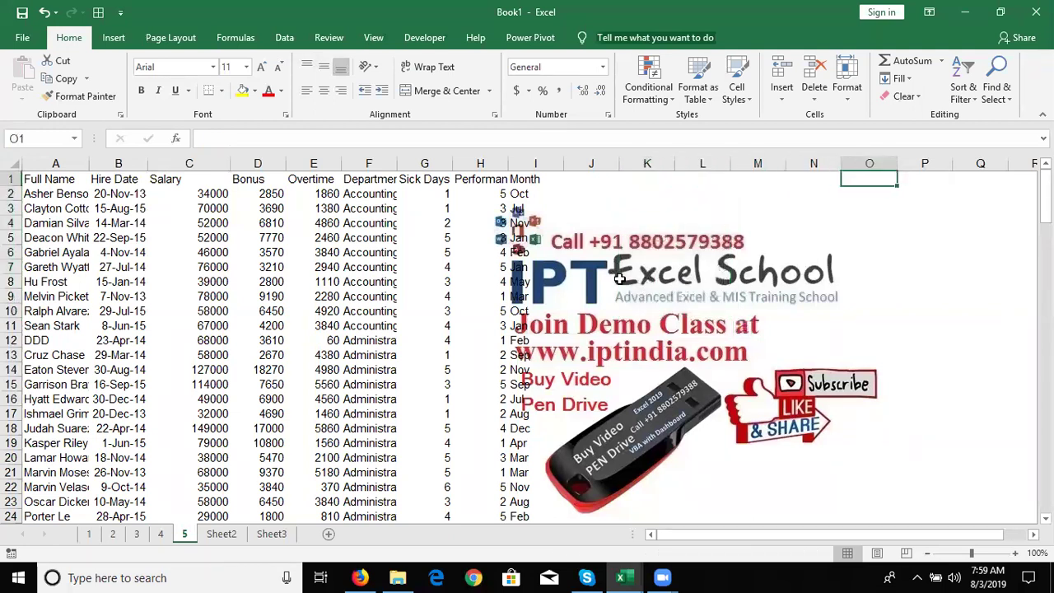
type("Jan")
key("Return")
left_click(889, 177)
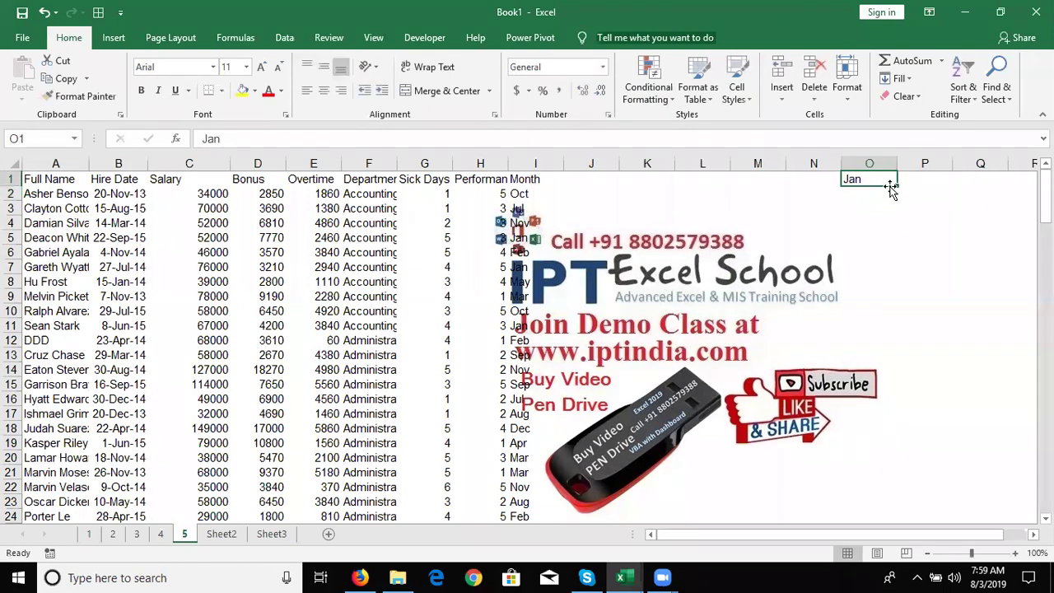
left_click_drag(898, 186, 900, 388)
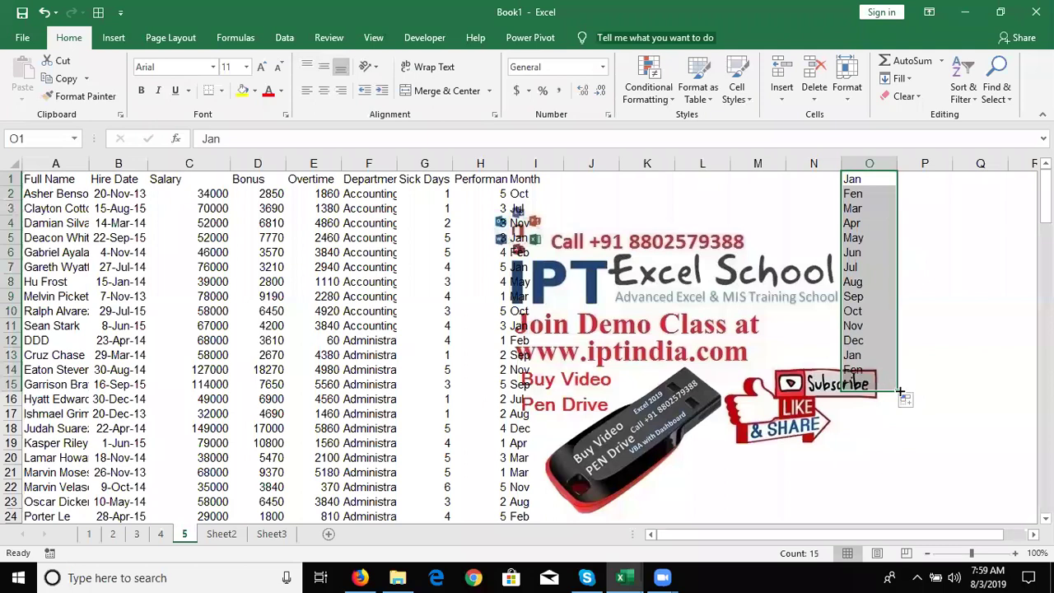
Enter A1 in N1 and fill the A1 to A15 series down column N
left_click(800, 182)
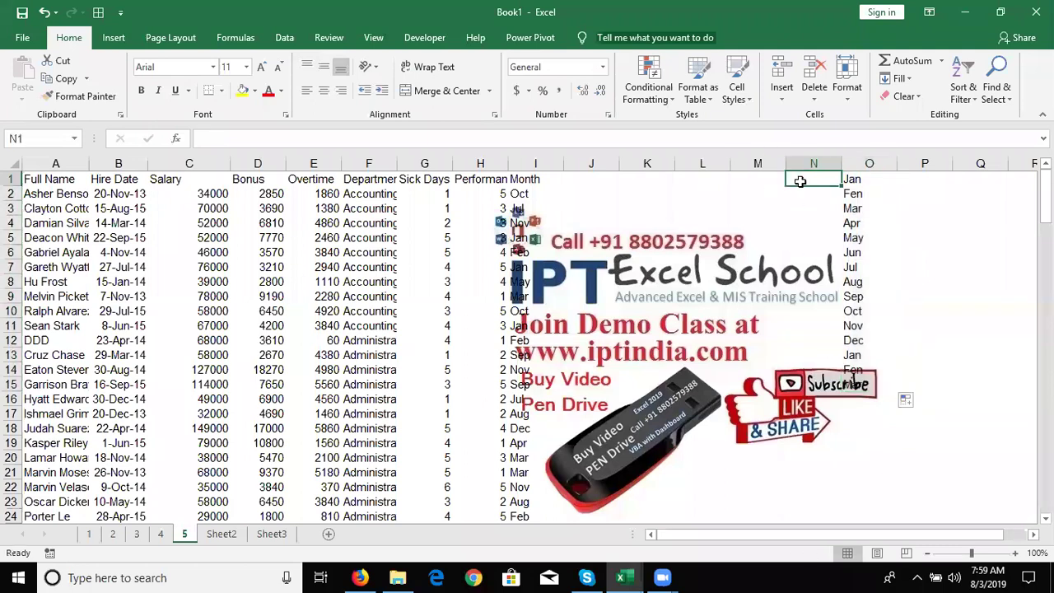
type("A1")
key("Return")
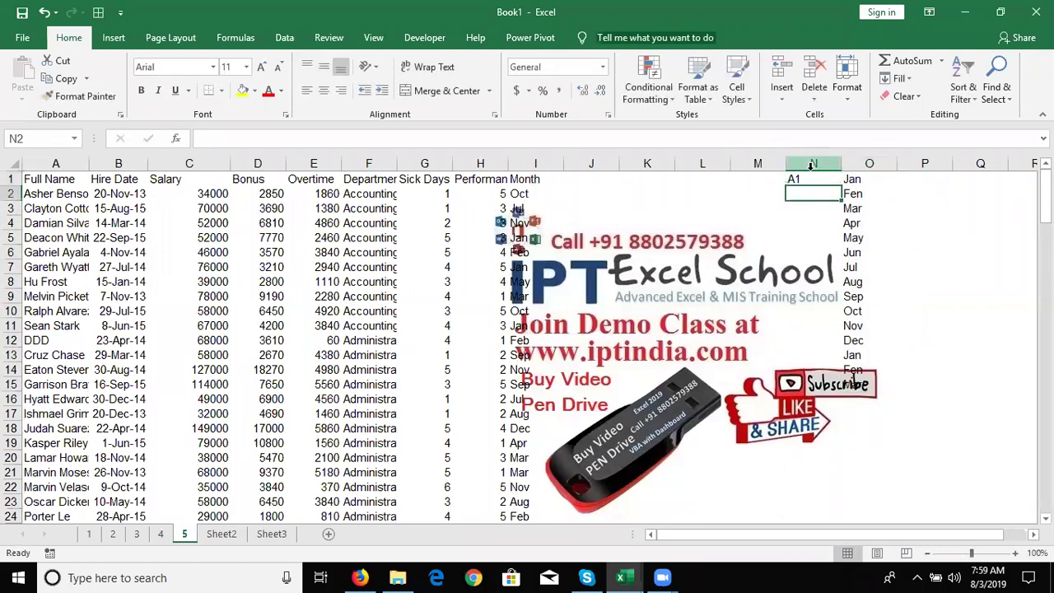
left_click(824, 183)
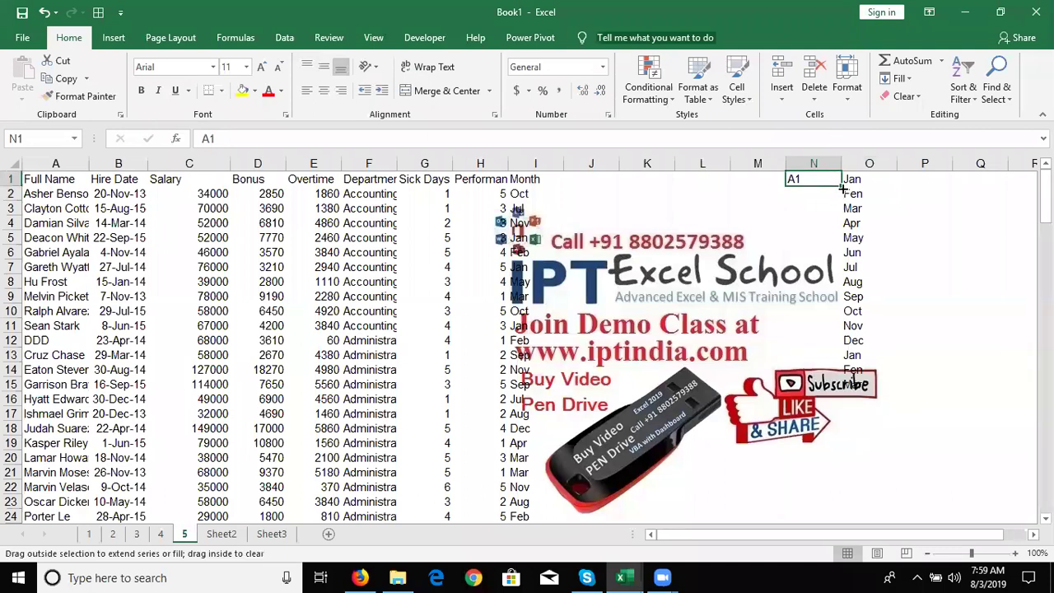
left_click_drag(832, 186, 840, 392)
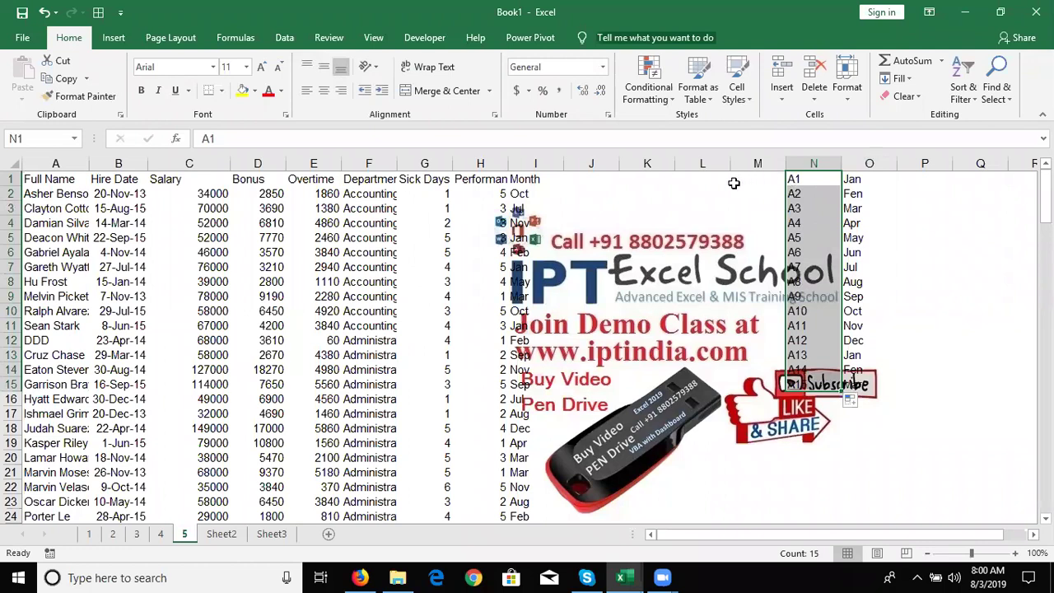
Enter Team-1 in L1 and fill the numbered Team series down to L11
left_click(700, 185)
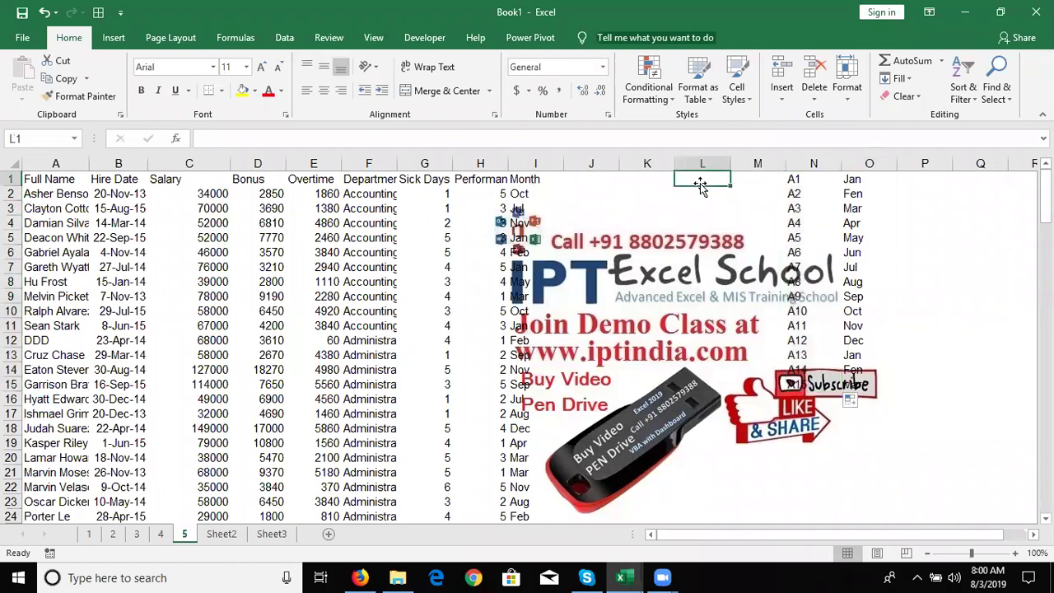
type("Team-")
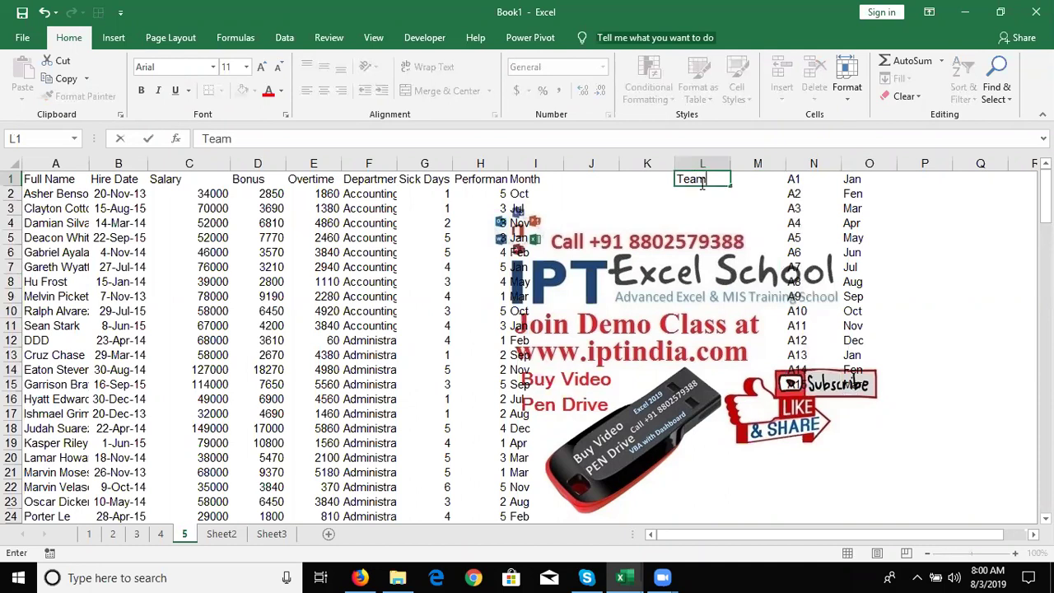
type("1")
key("Return")
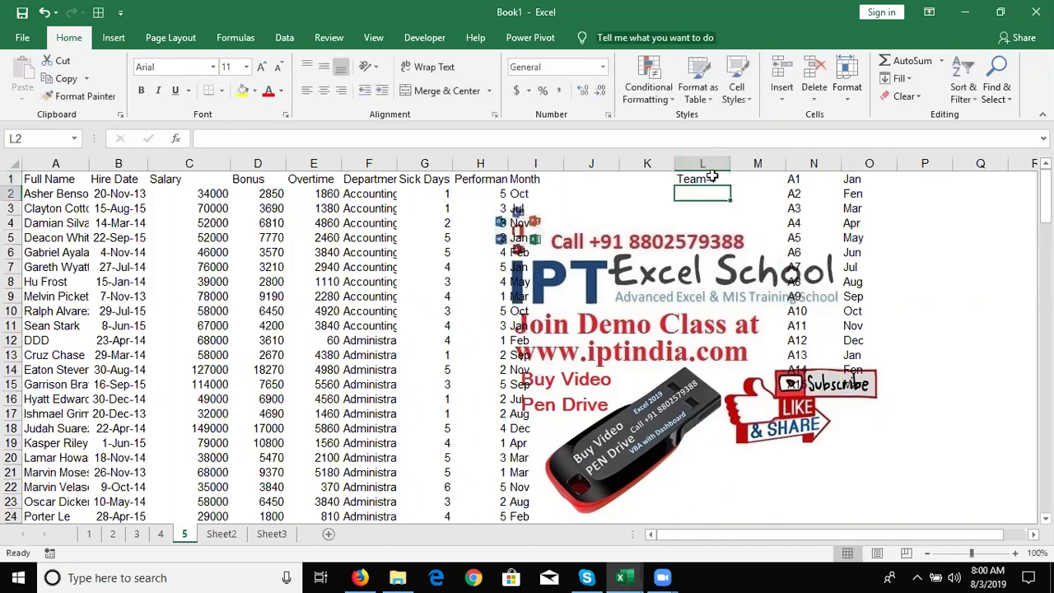
left_click(717, 183)
left_click_drag(728, 185, 722, 326)
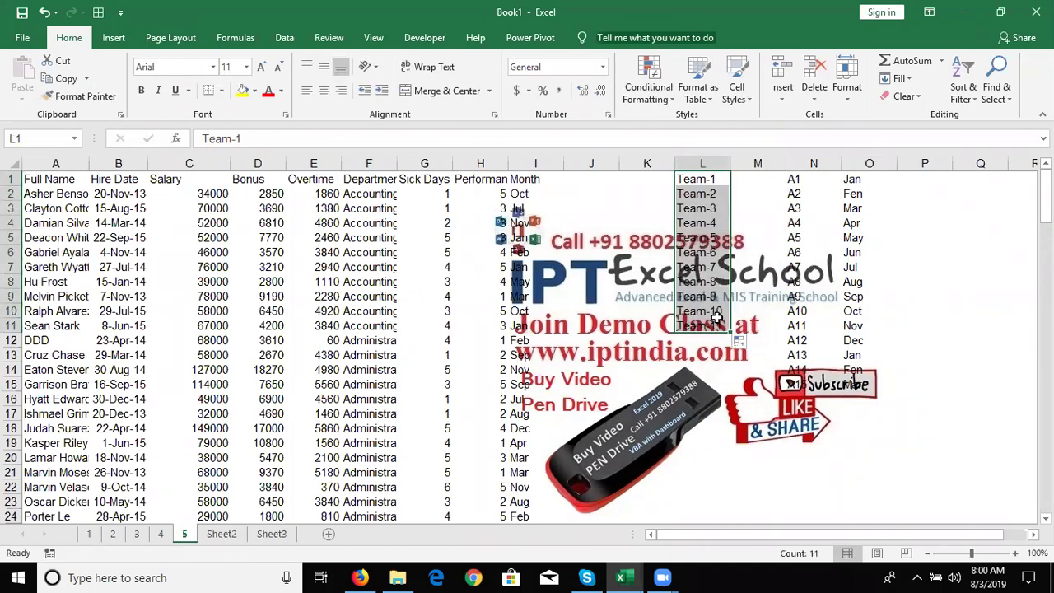
Enter the label 1-Team in cell K1
left_click(631, 179)
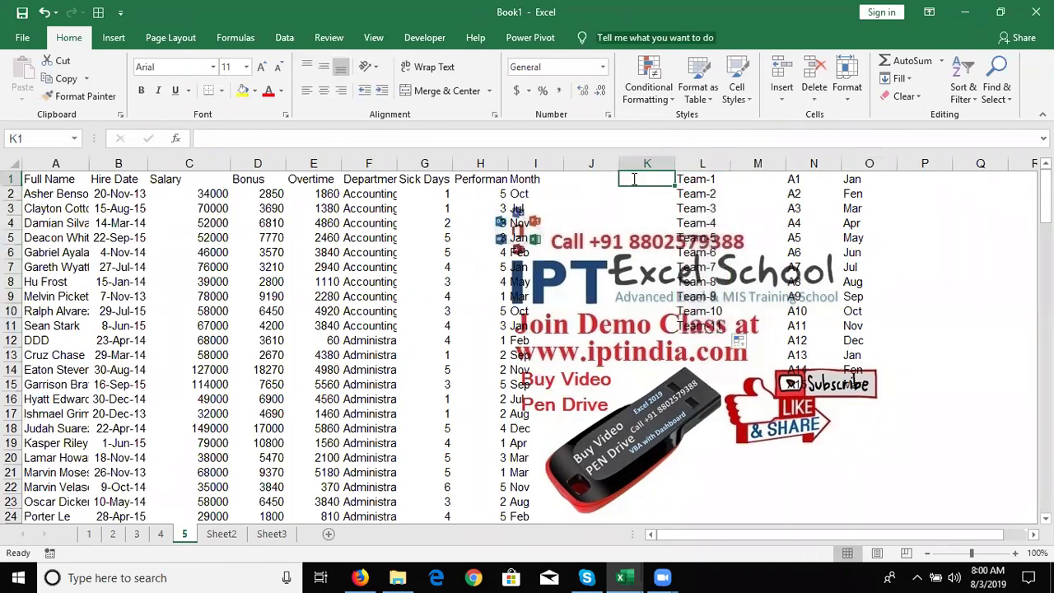
type("1-Team")
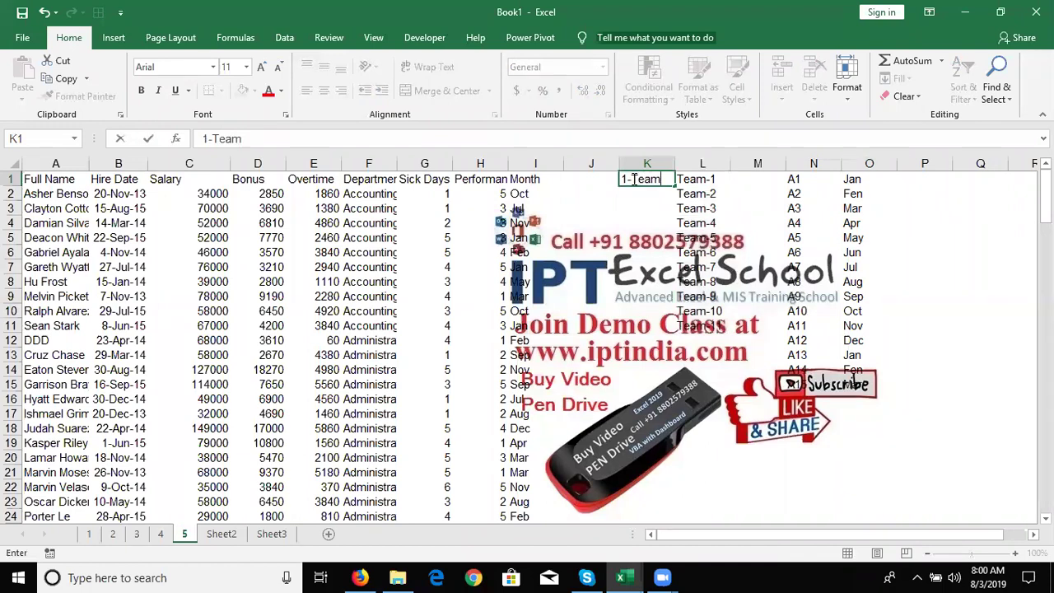
key("Return")
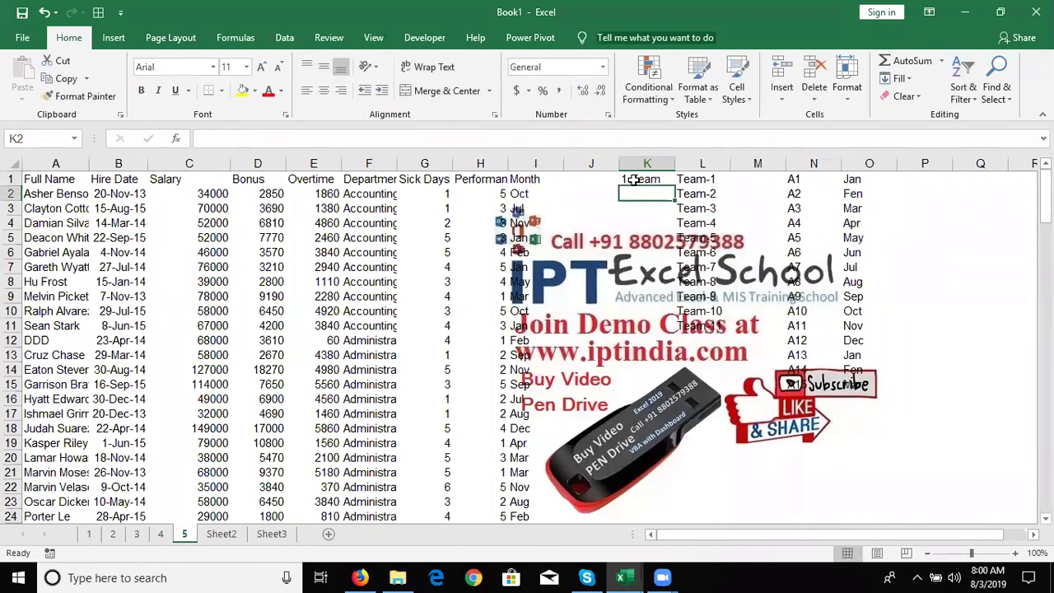
left_click(663, 179)
Fill 1-Team unchanged down K1:K5, then select the Salary and Bonus values for rows 5–11
left_click_drag(674, 187, 667, 241)
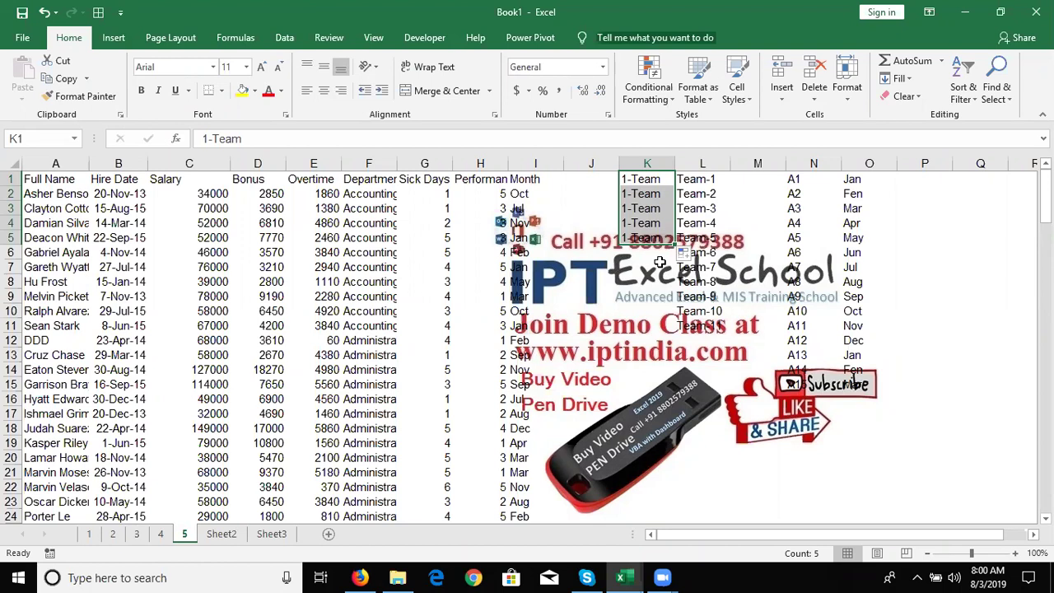
left_click(273, 399)
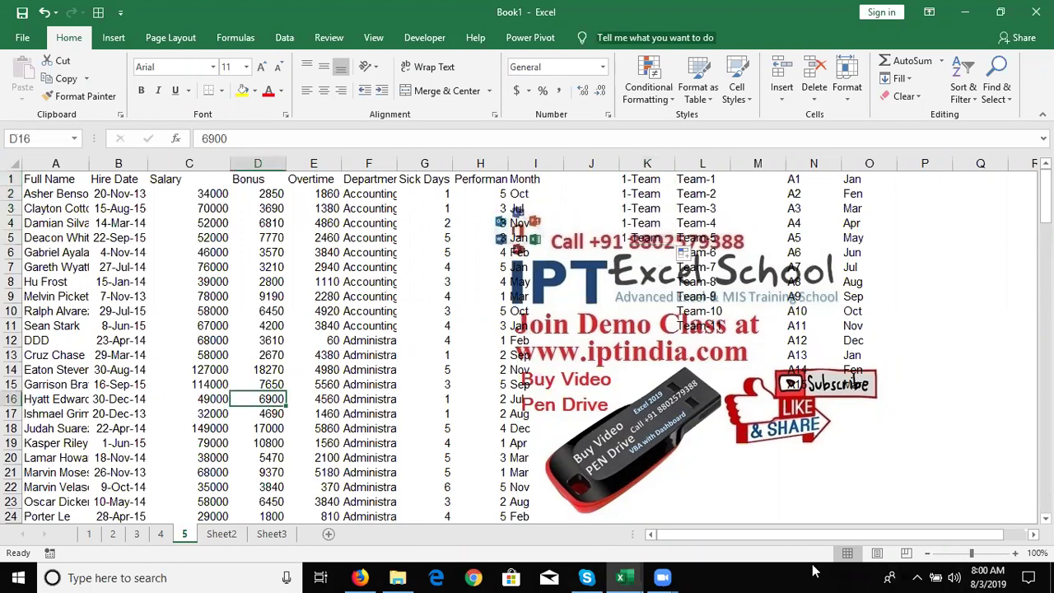
mouse_move(216, 237)
left_mouse_down()
mouse_move(233, 313)
mouse_move(280, 328)
left_mouse_up()
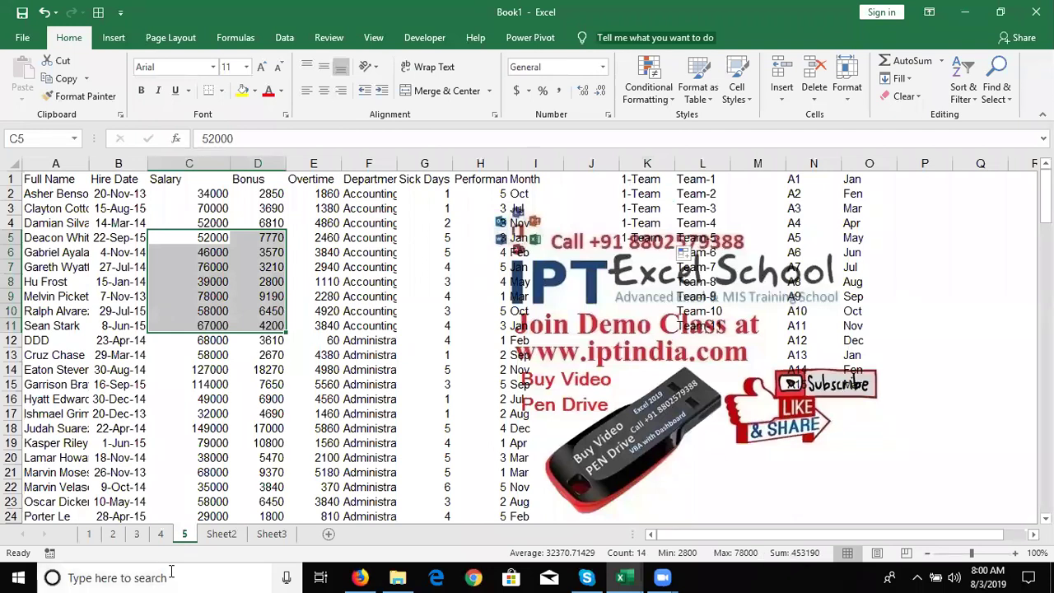
left_click(350, 294)
double_click(356, 296)
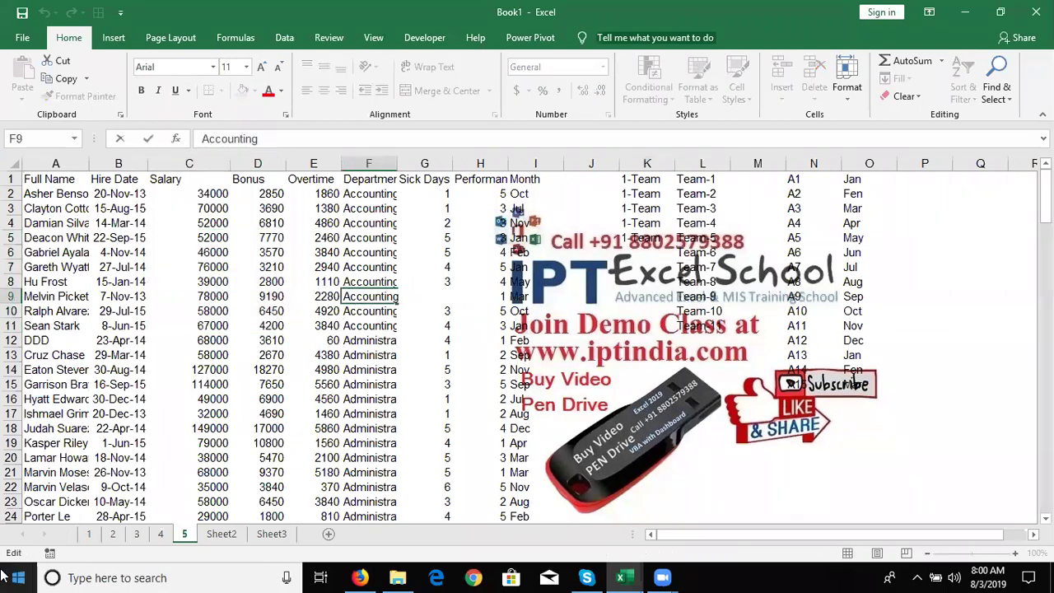
left_click_drag(268, 237, 346, 313)
key("ctrl+c")
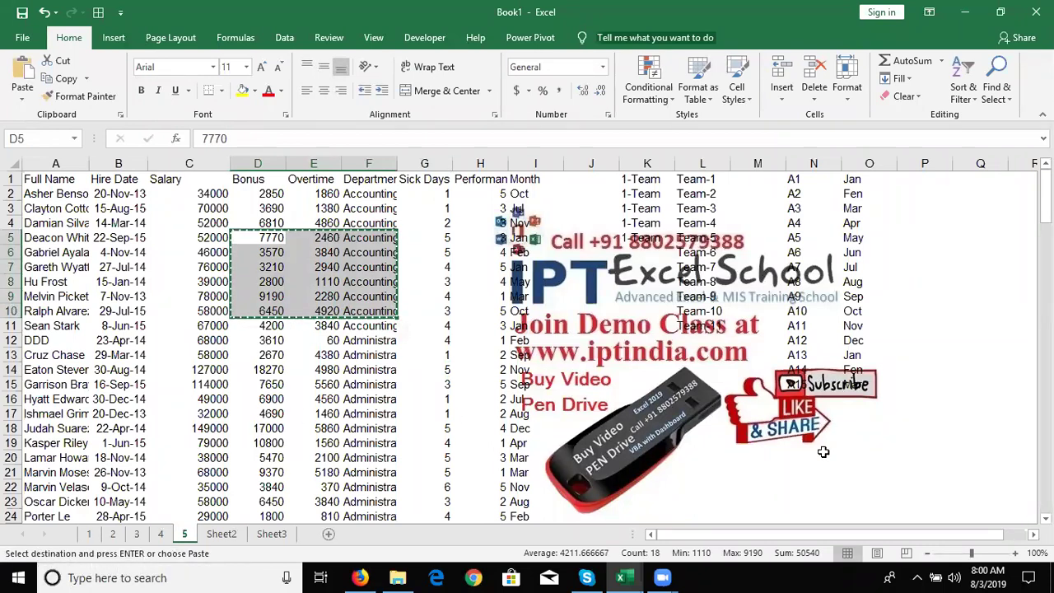
left_click(740, 475)
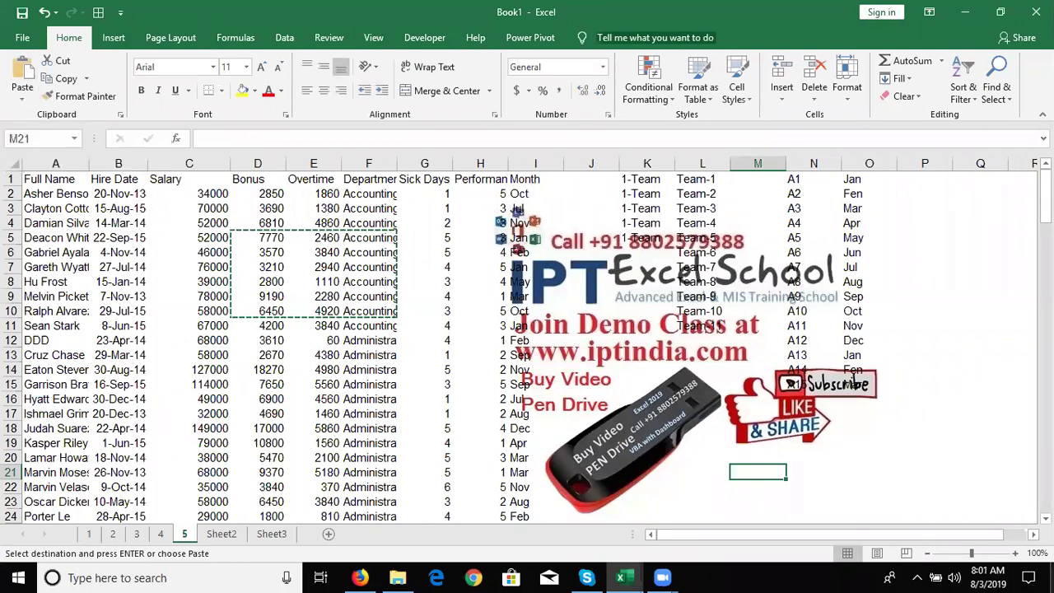
key("Return")
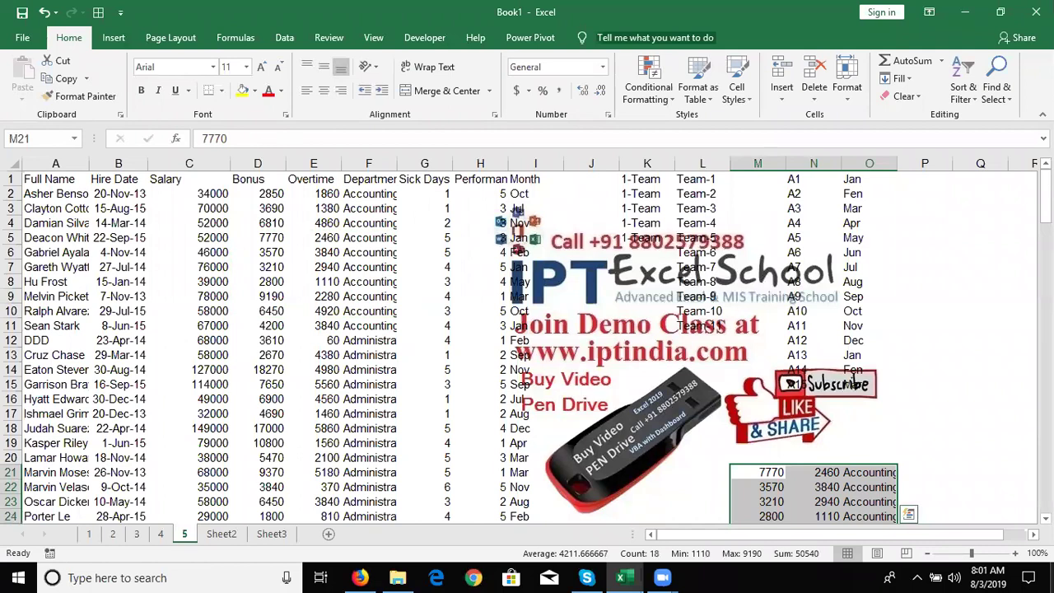
key("Delete")
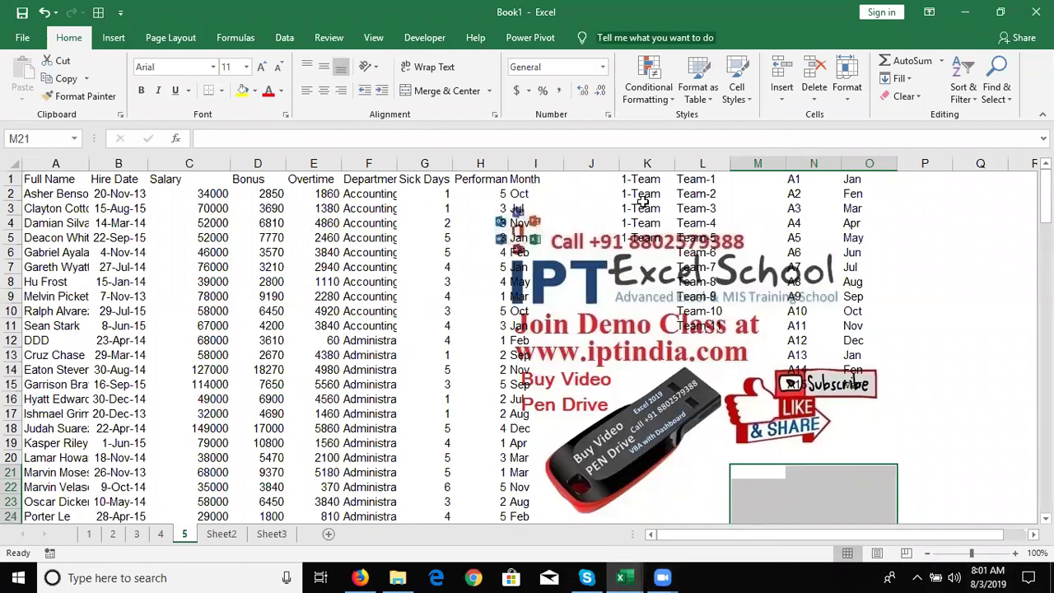
left_click(418, 268)
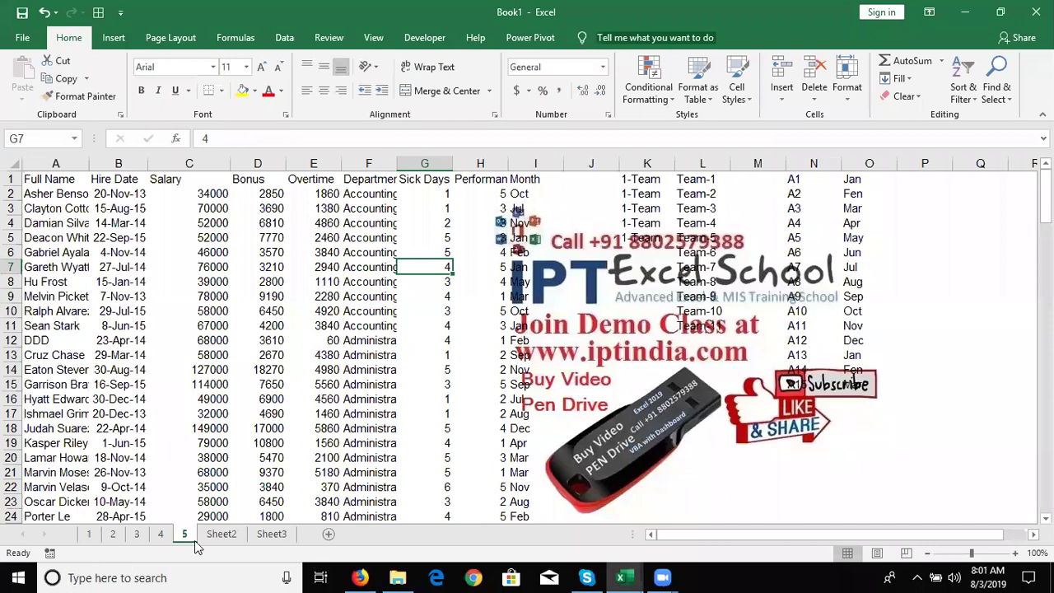
With bonus values D8:D14 selected, add Num Lock to the status bar and test it with Num Lock and Caps Lock
left_click_drag(256, 283, 272, 368)
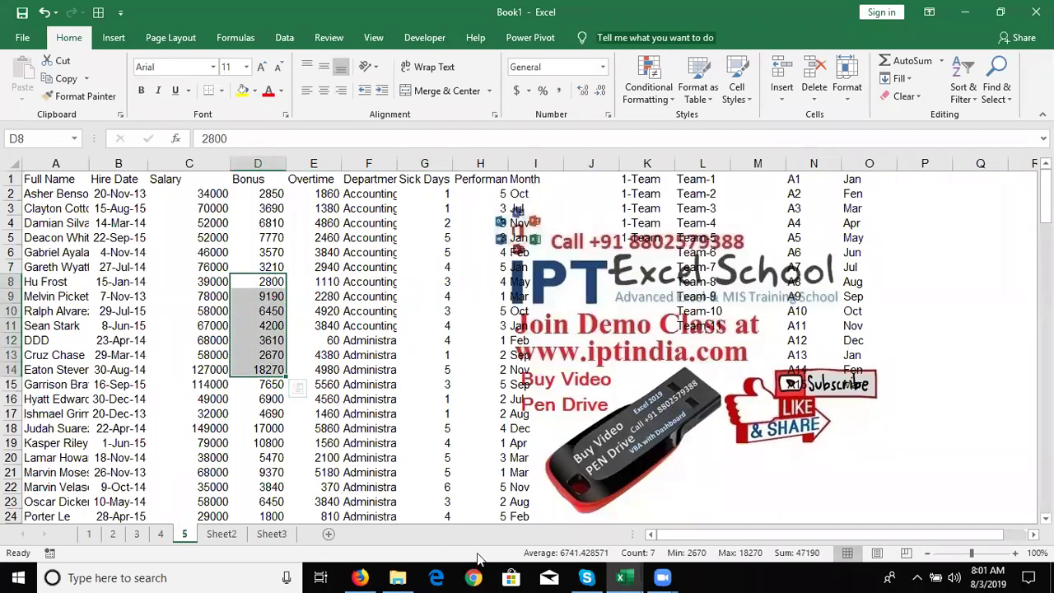
right_click(476, 554)
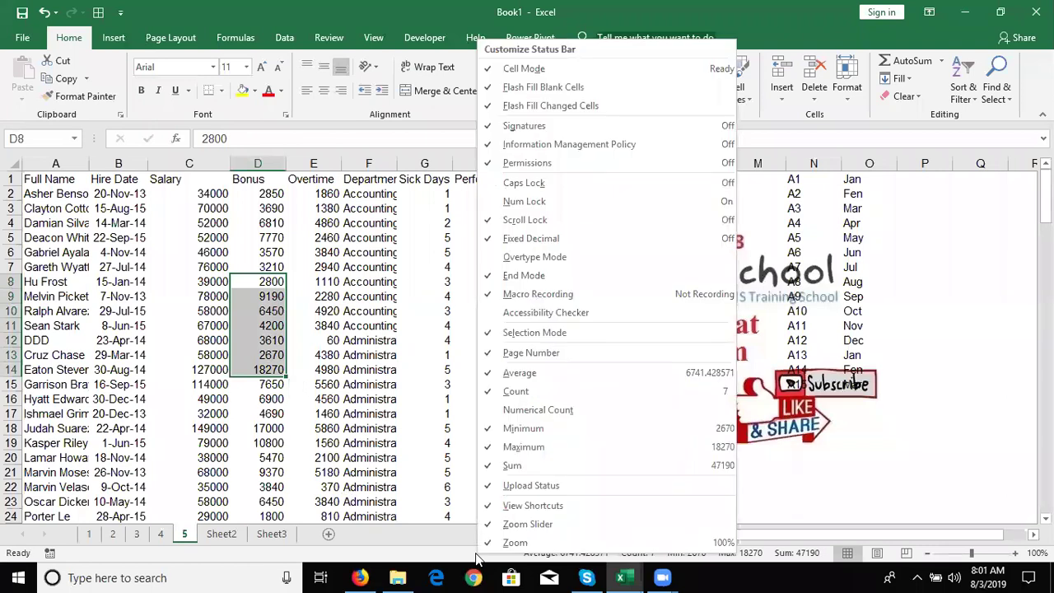
left_click(497, 206)
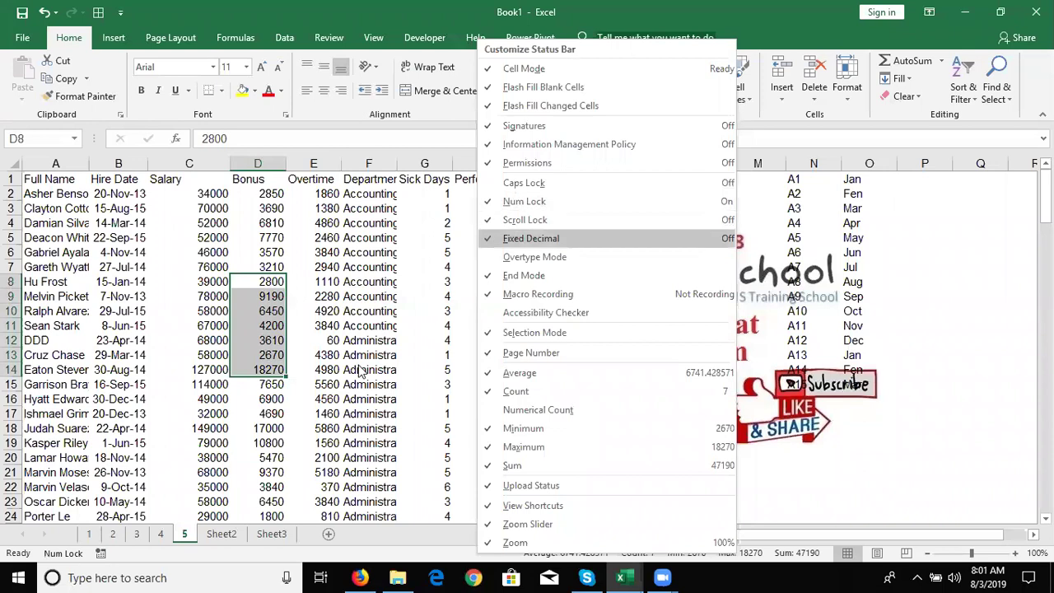
key("Num_Lock")
key("Num_Lock")
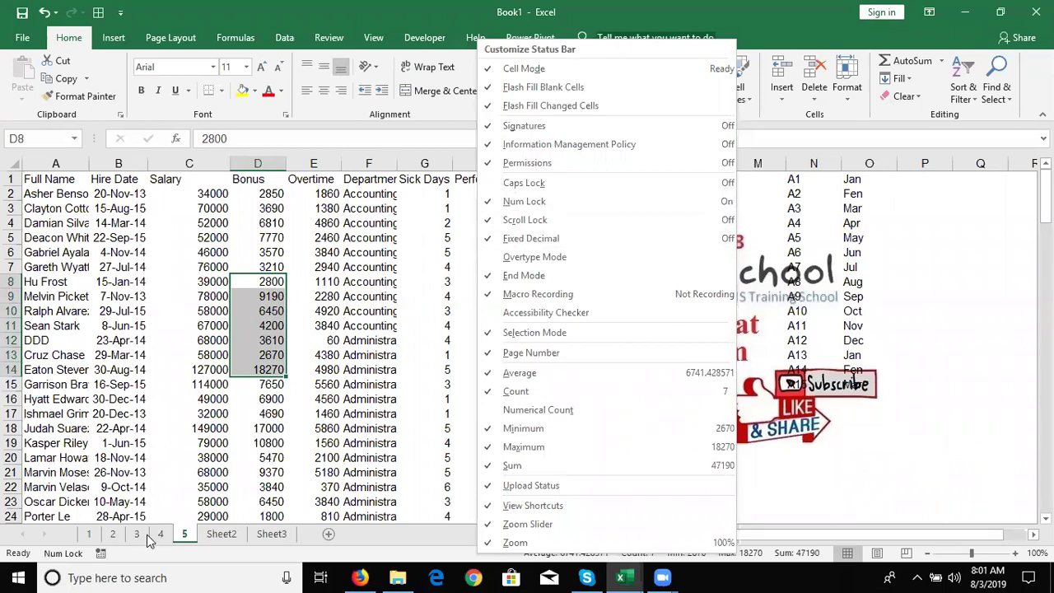
left_click(87, 555)
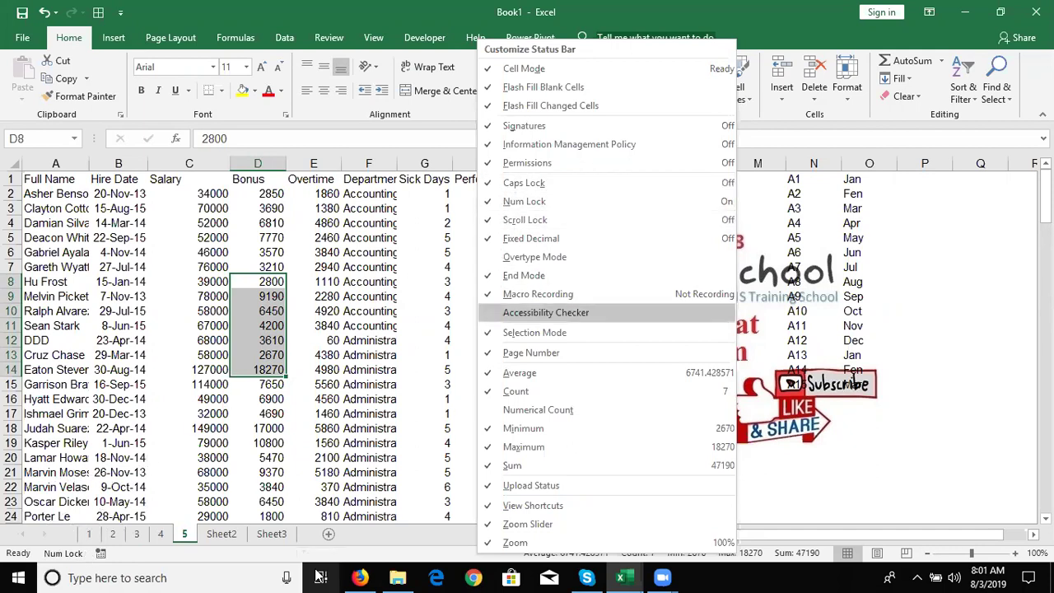
key("Caps_Lock")
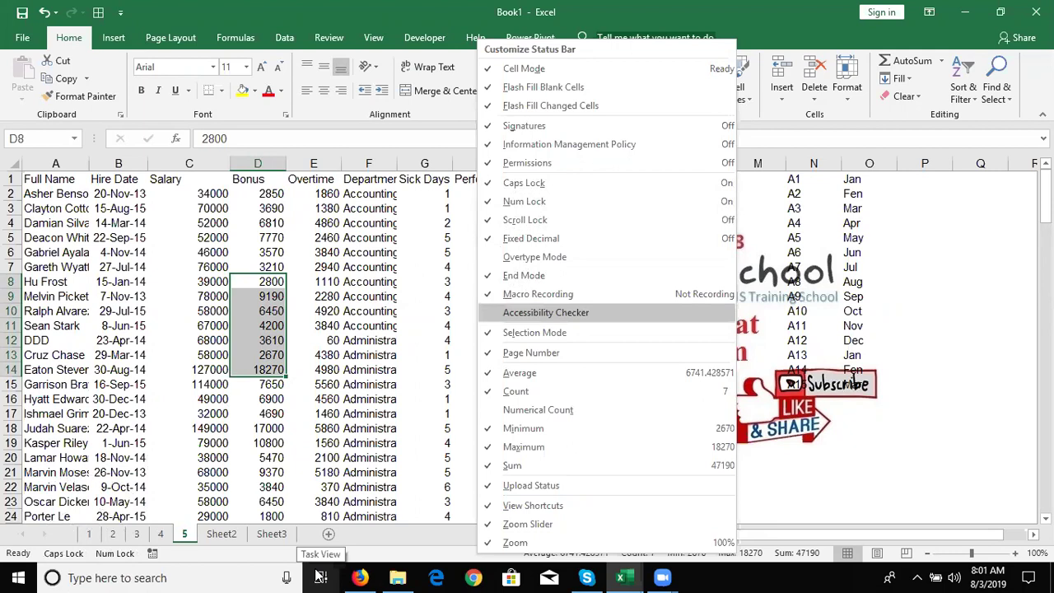
key("Caps_Lock")
key("Caps_Lock")
key("Caps_Lock")
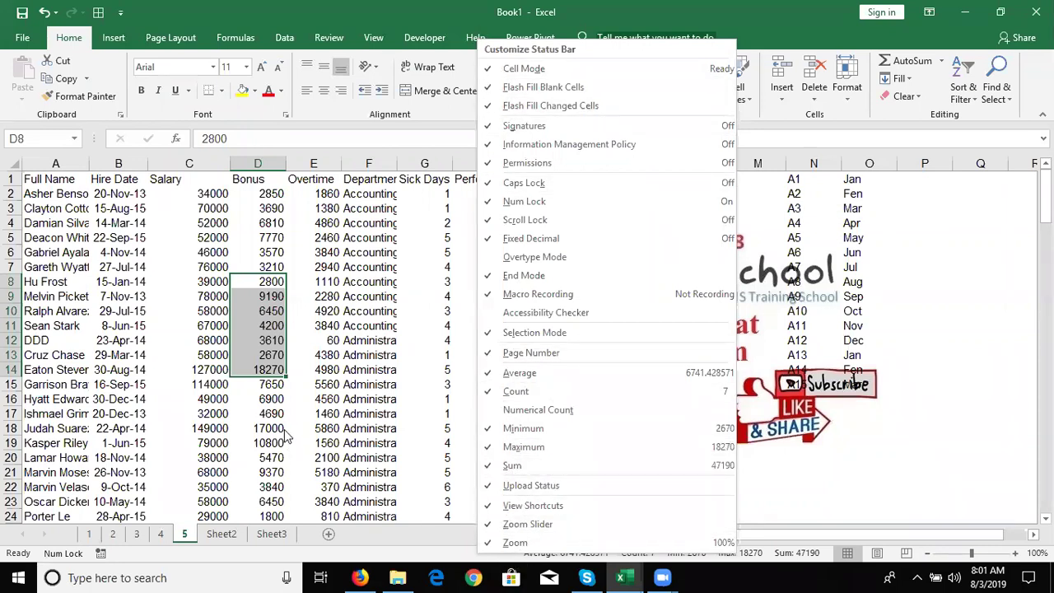
left_click(277, 401)
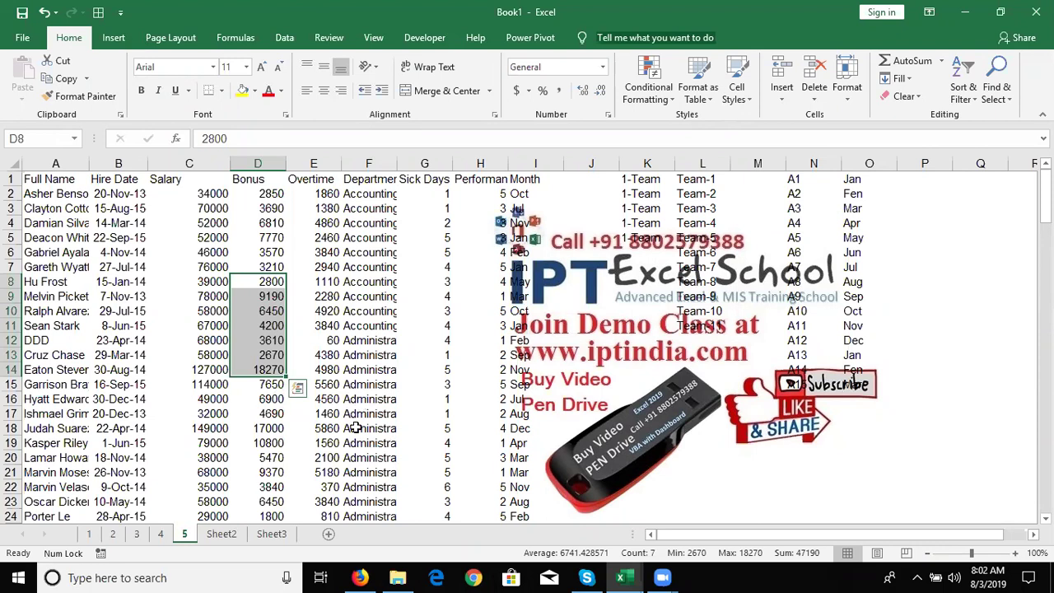
Copy sheet 5 next to Sheet2 and delete Sheet2 from the workbook
left_click_drag(222, 534, 185, 537)
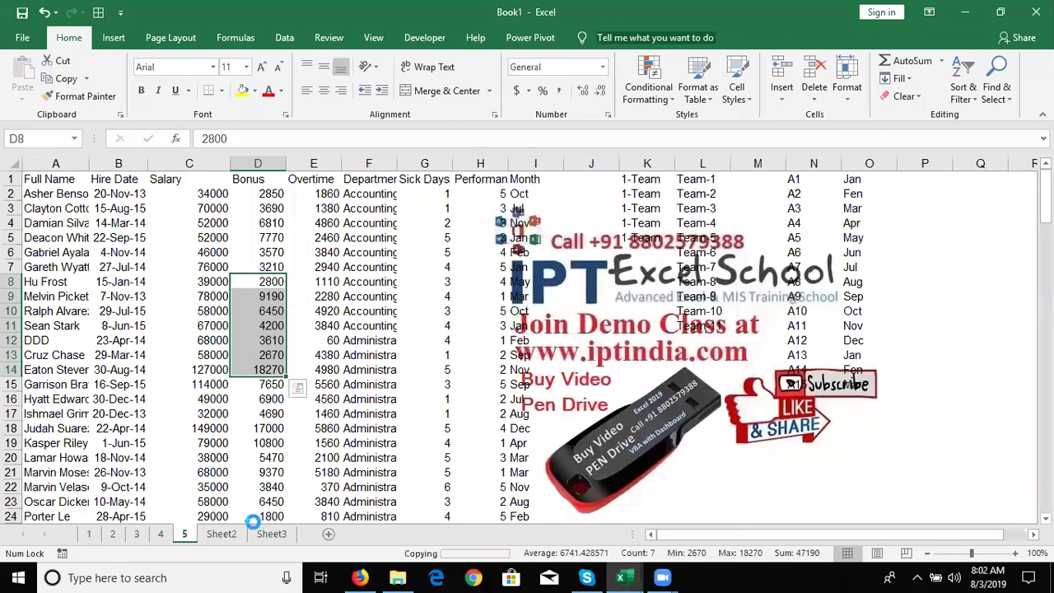
left_click_drag(190, 536, 238, 535)
left_click(222, 538)
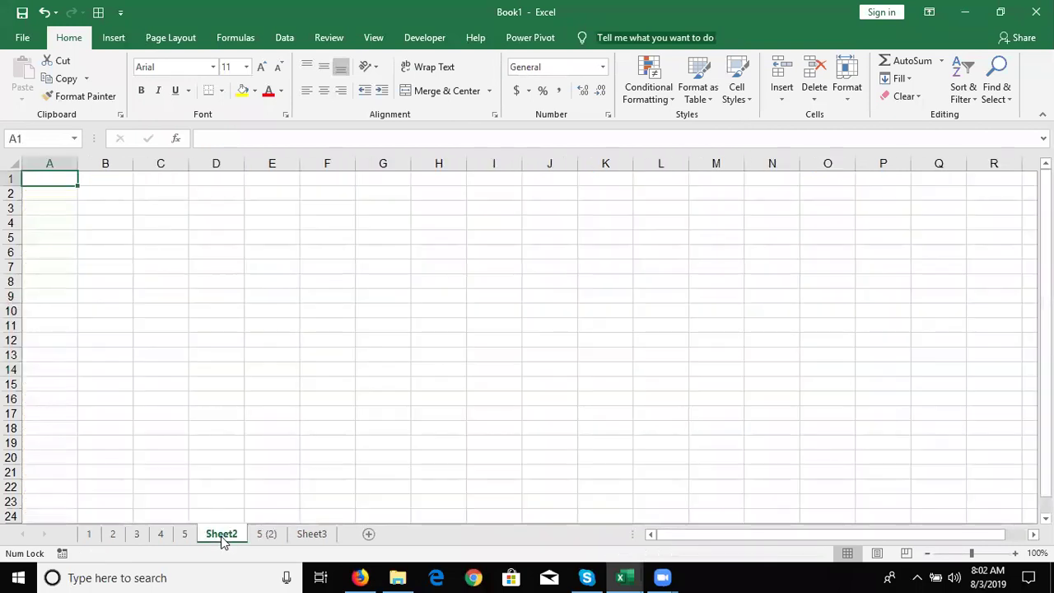
right_click(224, 539)
left_click(246, 380)
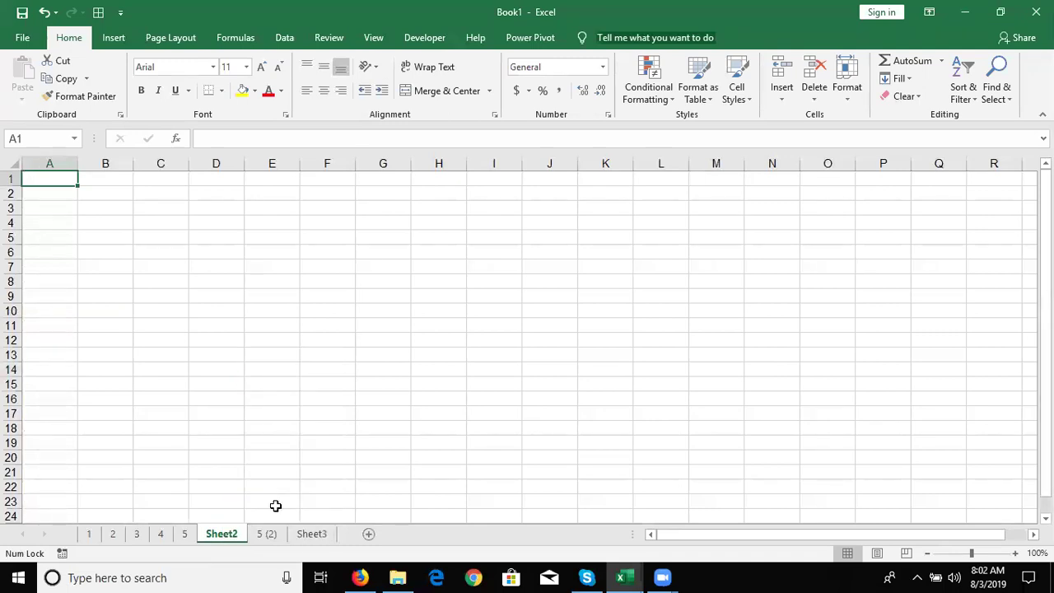
Clear the employee table and the team and month lists from the copied sheet
key("ctrl+a")
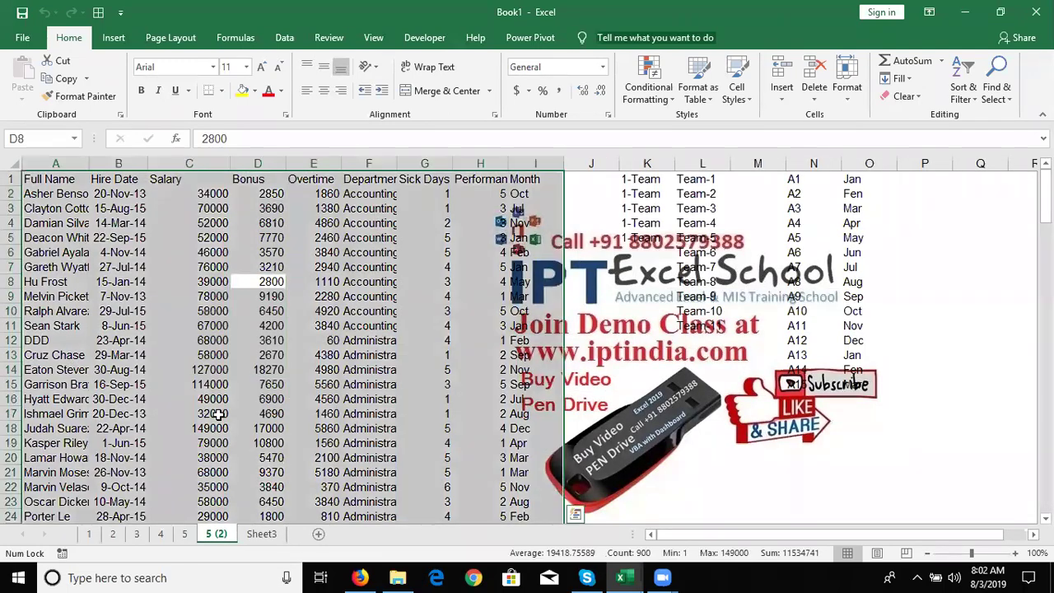
key("Delete")
mouse_move(607, 177)
left_mouse_down()
mouse_move(754, 214)
mouse_move(856, 443)
left_mouse_up()
key("Delete")
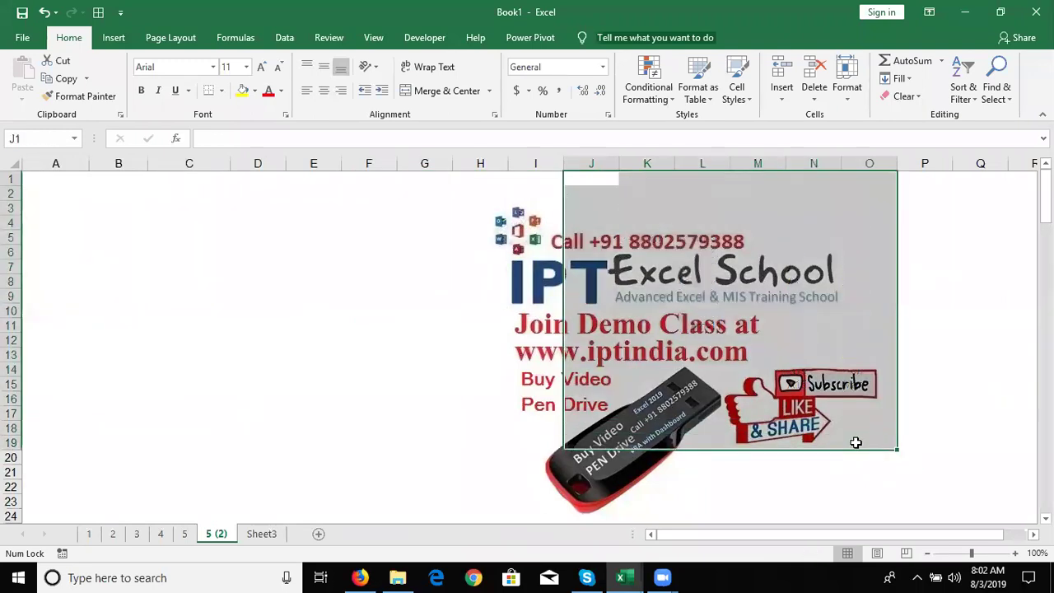
Discard the stray entries in A1 and rename the '5 (2)' sheet to 7
left_click(141, 206)
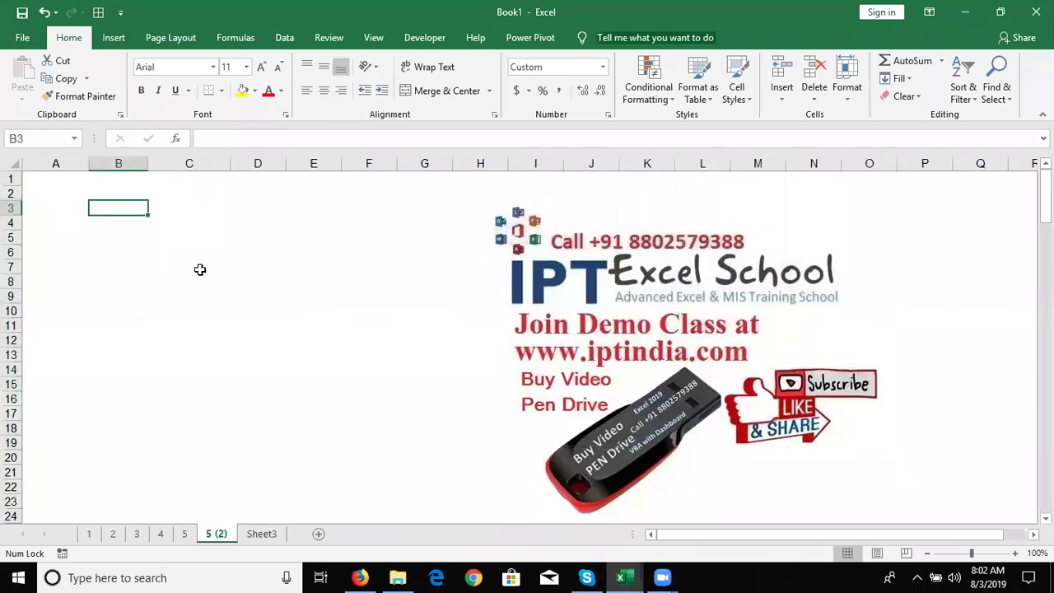
left_click(64, 180)
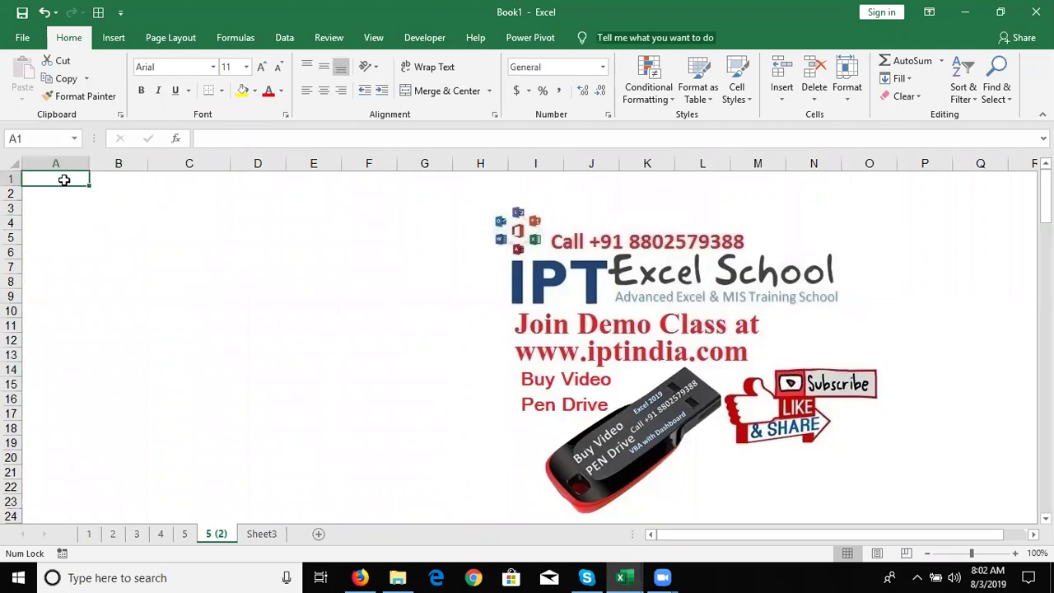
type("T")
key("BackSpace")
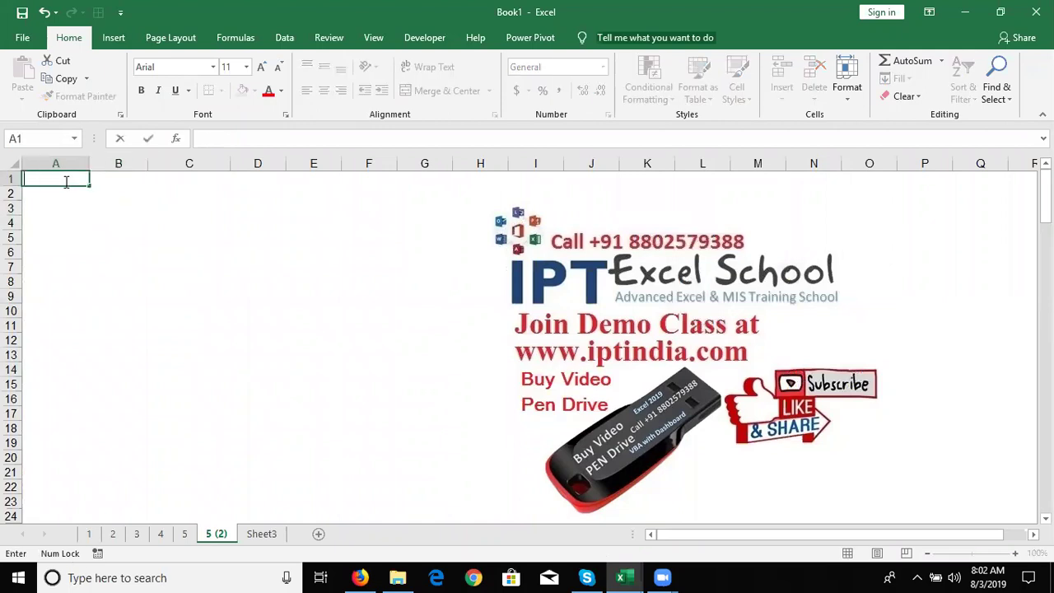
type("=ra")
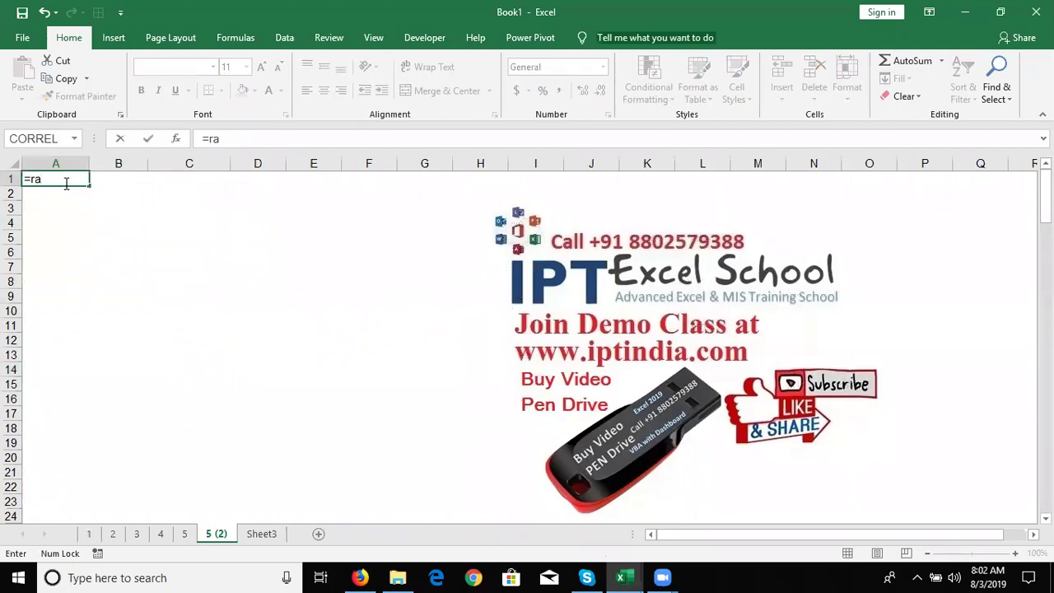
key("Escape")
double_click(219, 535)
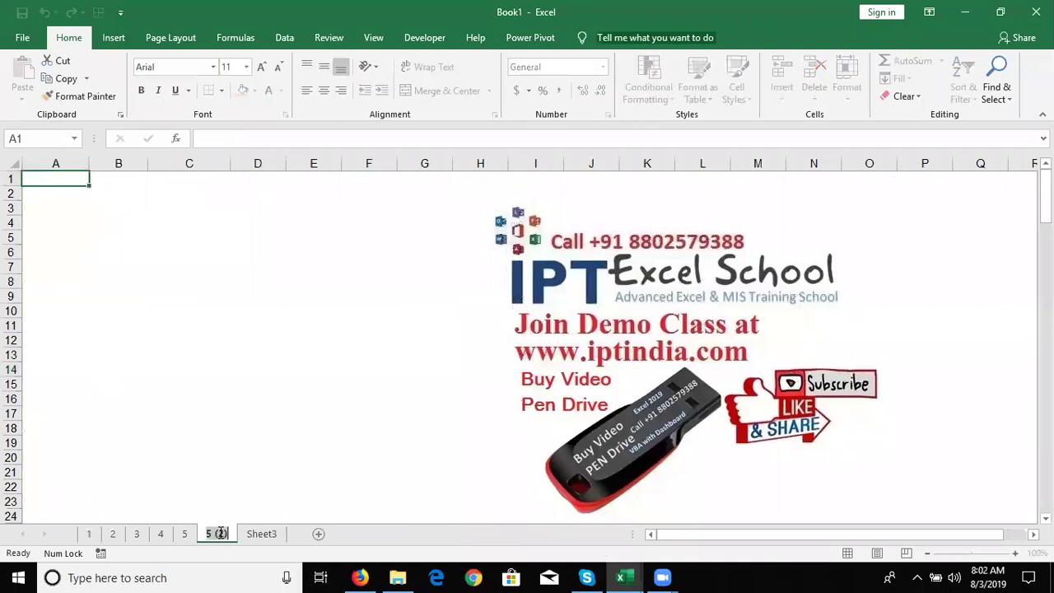
type("7")
left_click(223, 422)
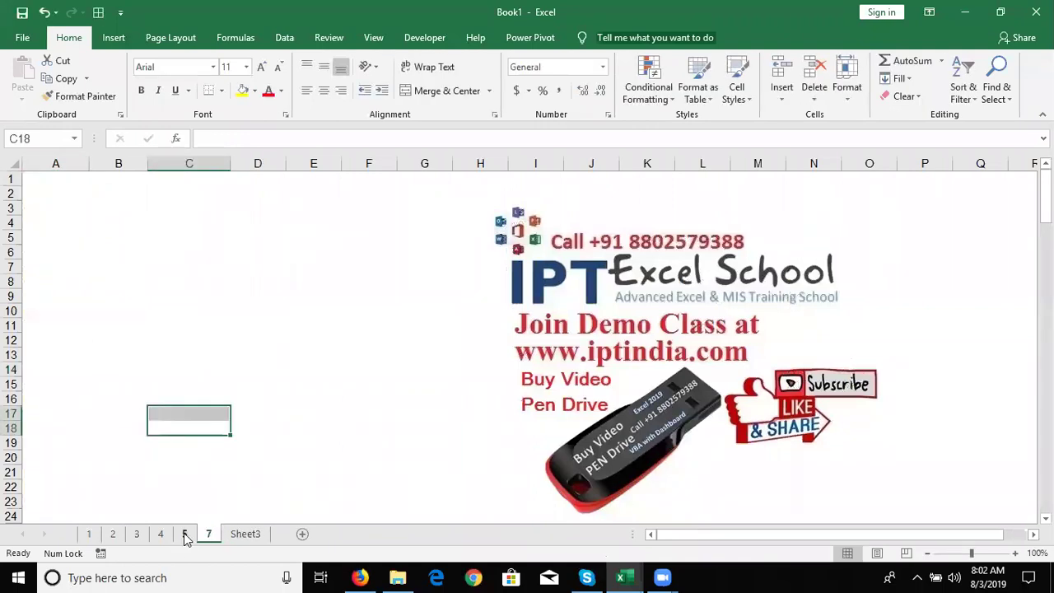
Copy Salary and Bonus values C4:D14 from sheet 5 and paste them at A3 on sheet 7
left_click(185, 534)
left_click_drag(164, 223, 267, 381)
key("ctrl+c")
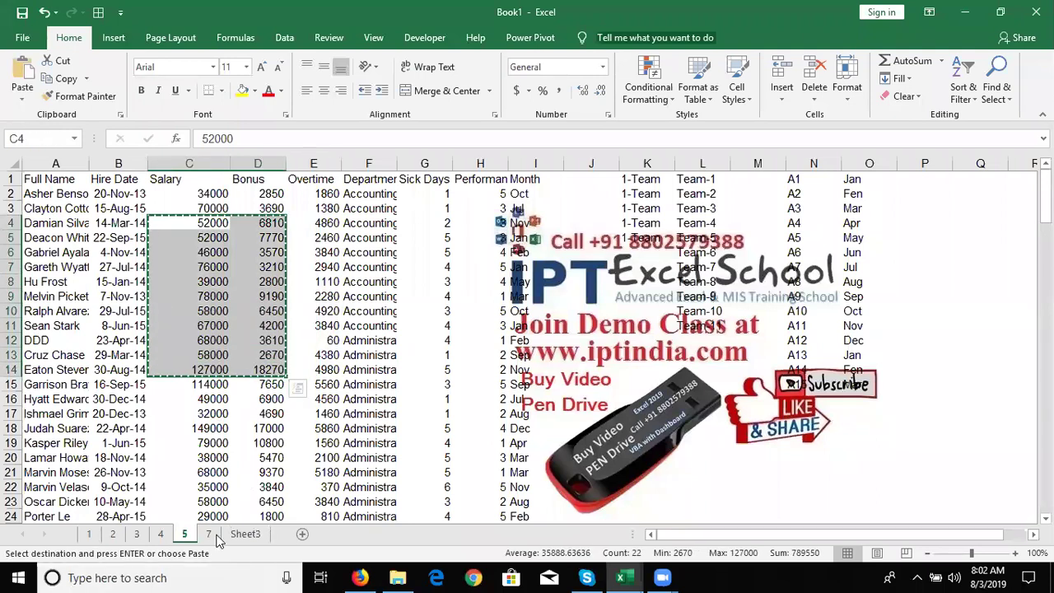
key("ctrl+Page_Down")
left_click(53, 207)
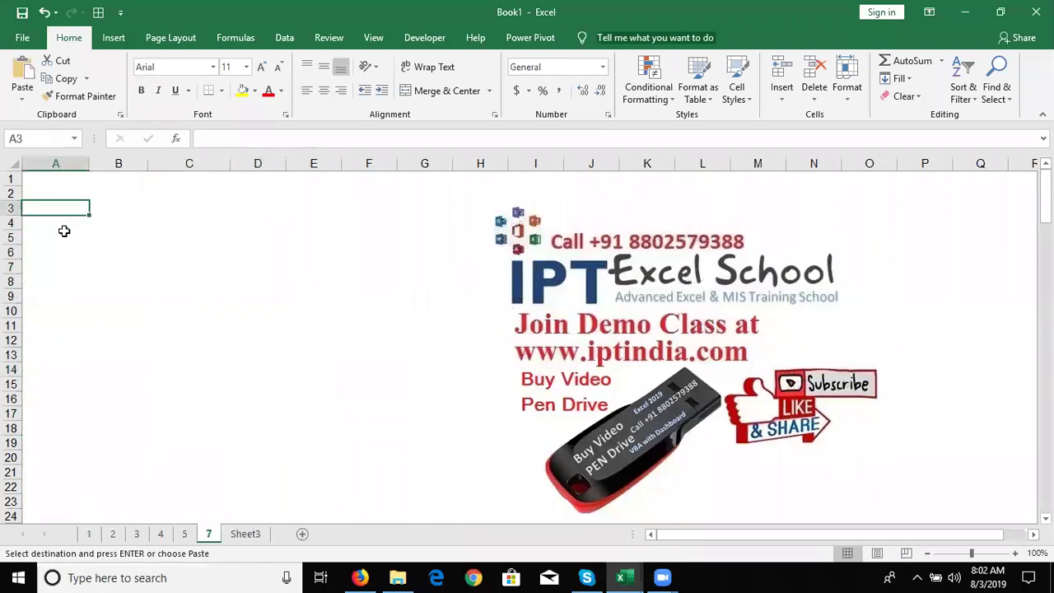
key("ctrl+v")
left_click(192, 278)
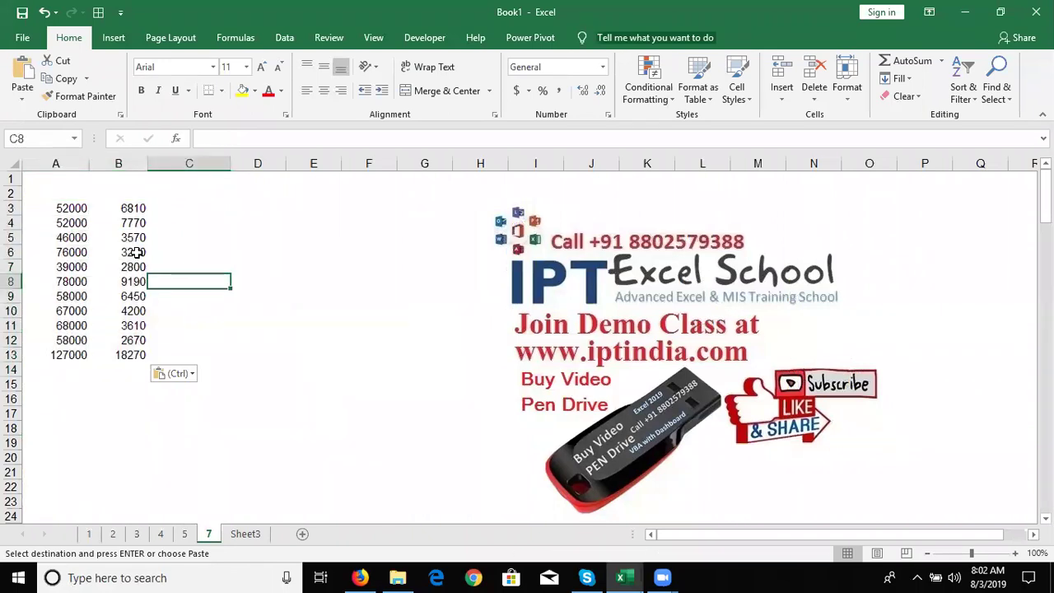
Copy single values as practice: 46000 to E14, 58000 to F14, 127000 to E15
left_click(74, 238)
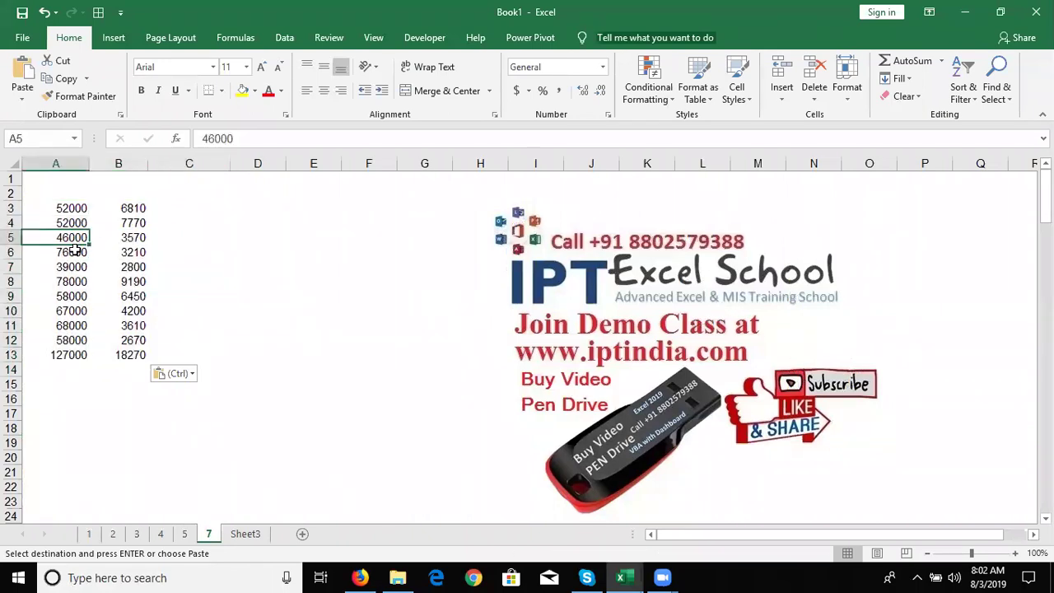
key("ctrl+c")
left_click(325, 367)
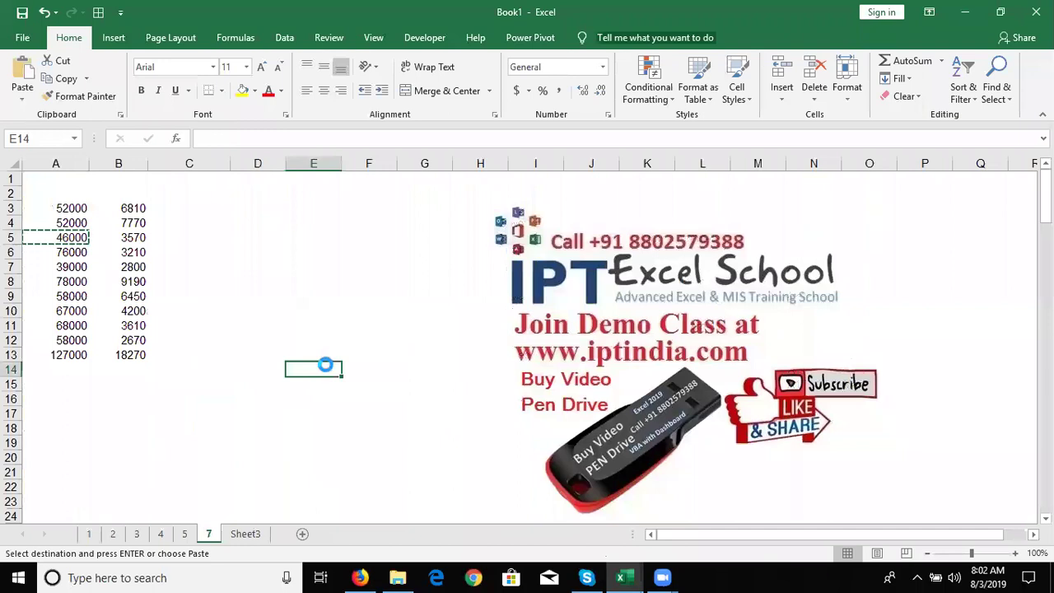
key("ctrl+v")
left_click(74, 296)
key("ctrl+c")
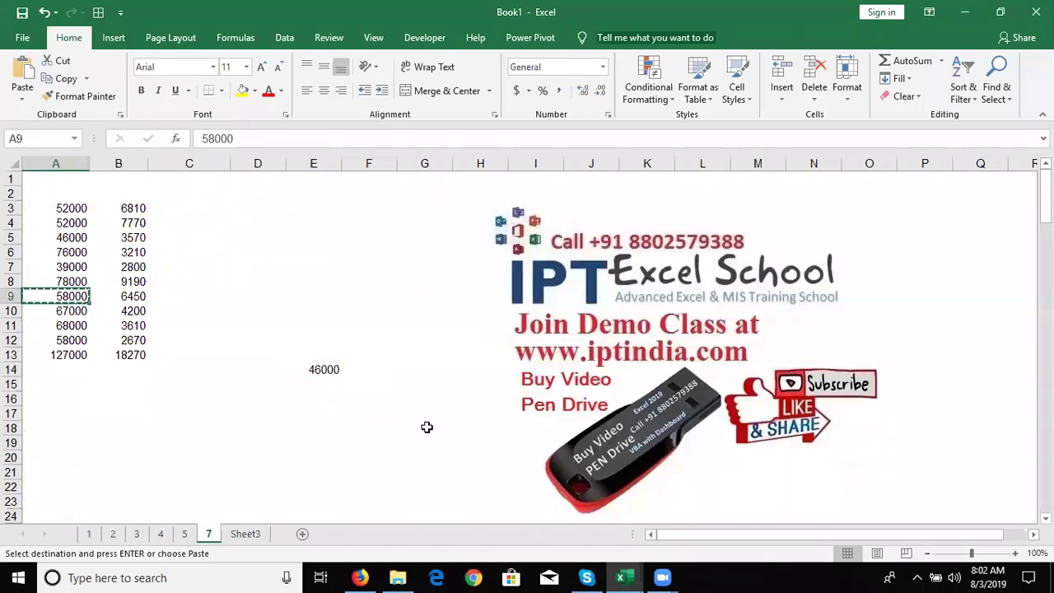
left_click(376, 370)
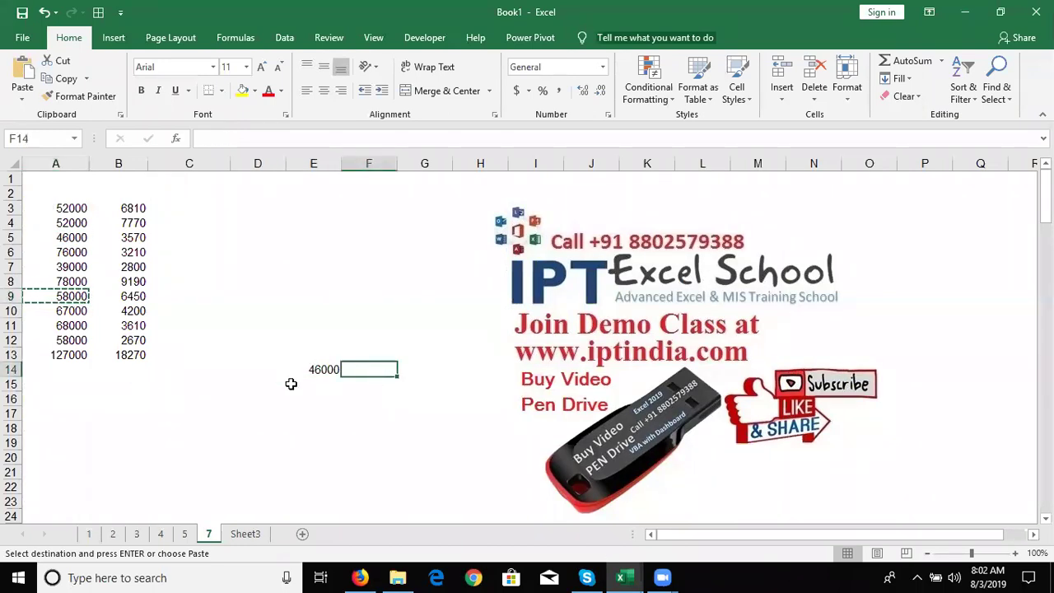
key("ctrl+v")
left_click(60, 357)
key("ctrl+c")
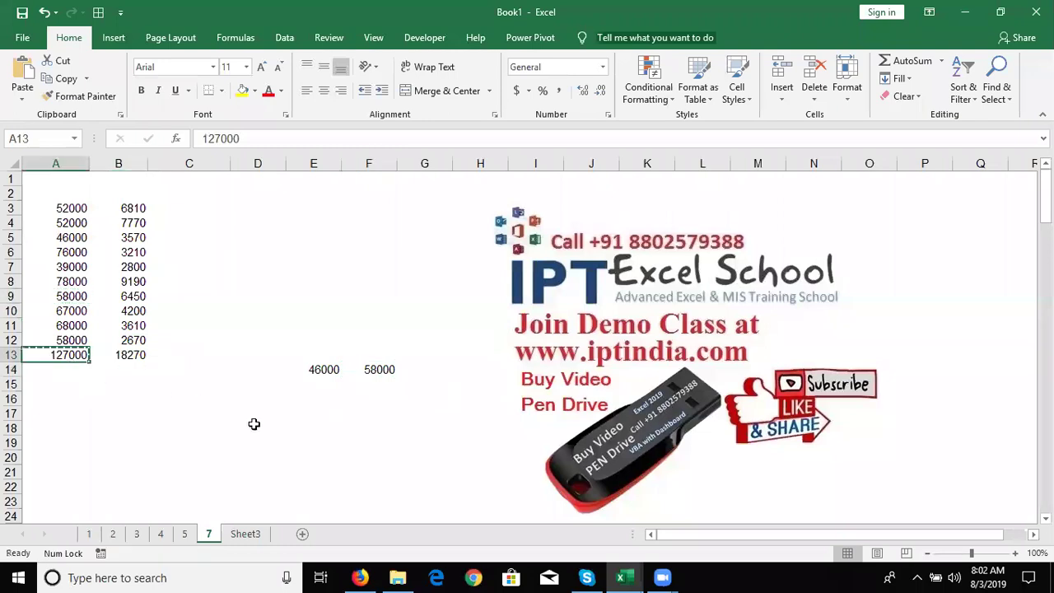
left_click(319, 387)
key("ctrl+v")
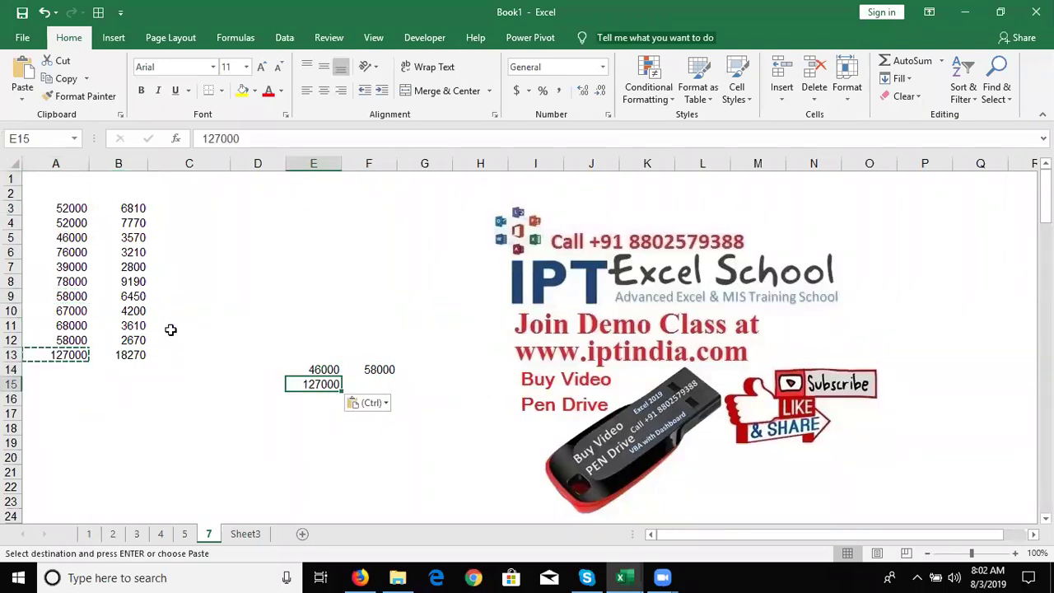
Copy 46000 into E16, then clear the practice values around E14:F16
left_click(73, 236)
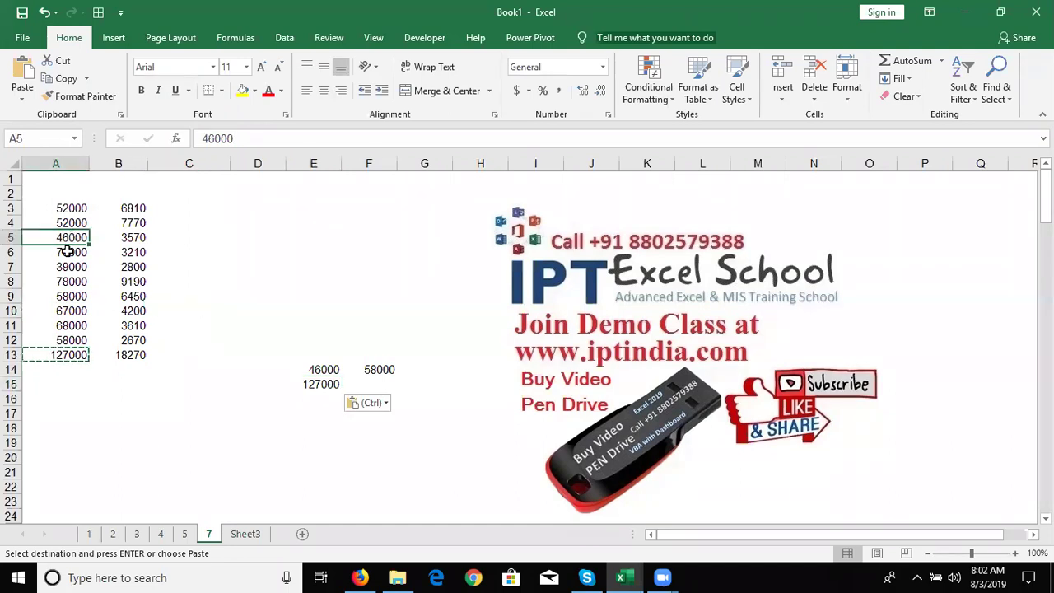
key("ctrl+c")
left_click(330, 394)
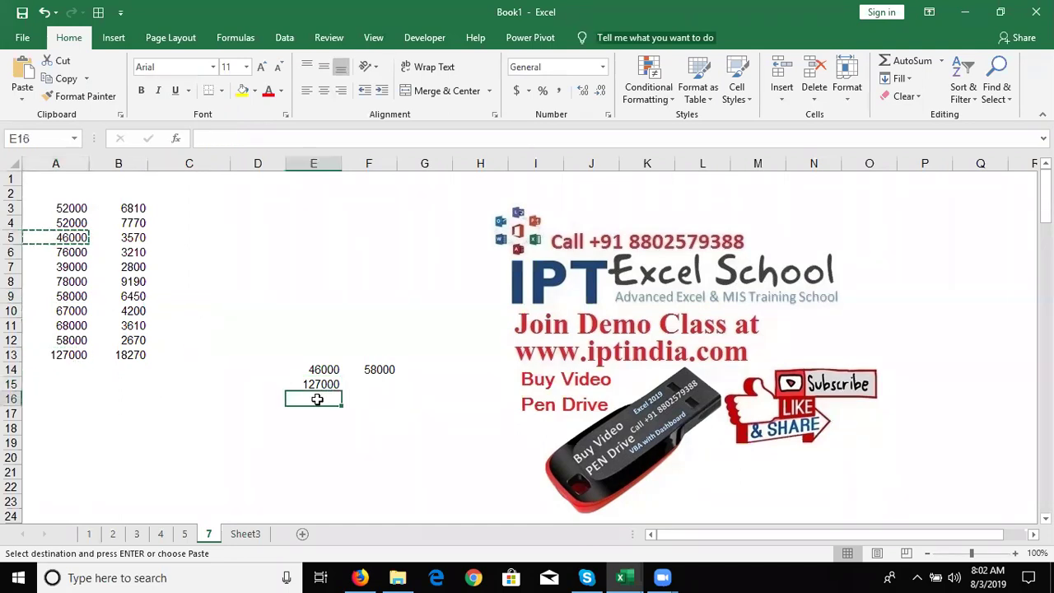
key("ctrl+v")
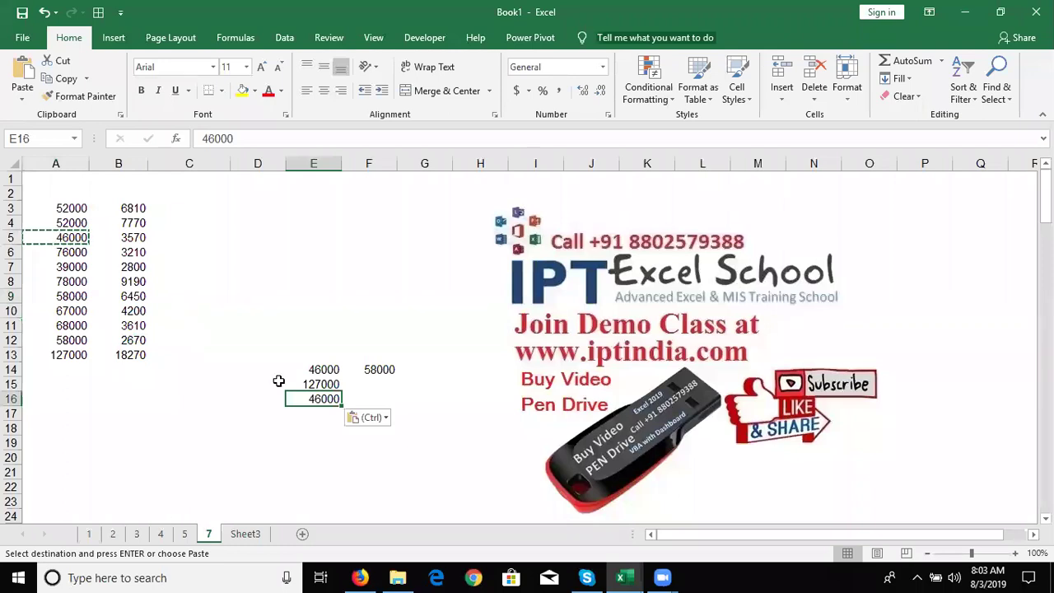
left_click_drag(294, 337, 379, 431)
key("Delete")
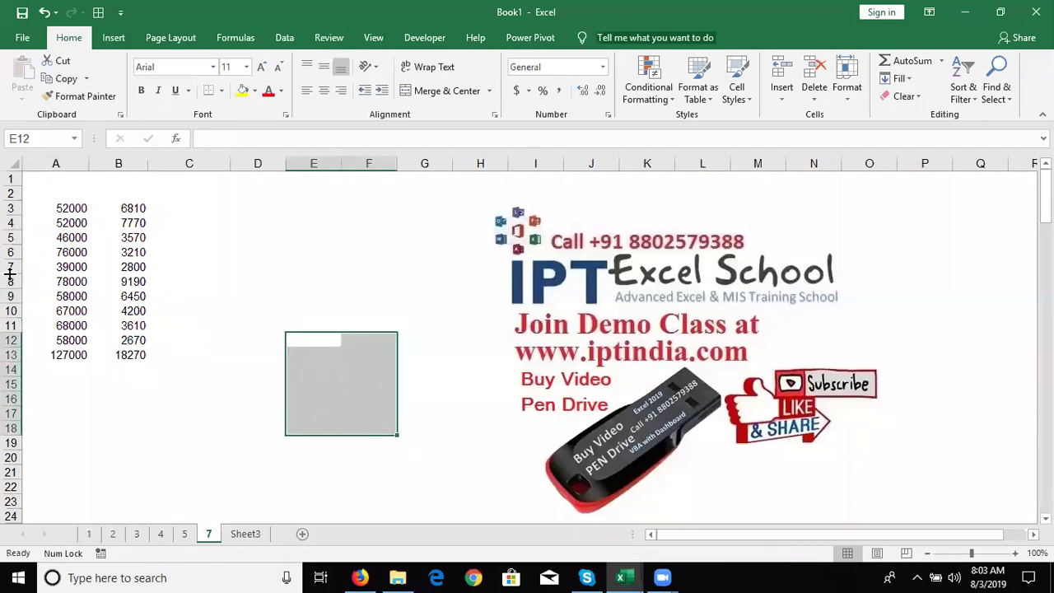
With the Clipboard pane open, copy 52000 into D10 and 78000 into E16
left_click(120, 116)
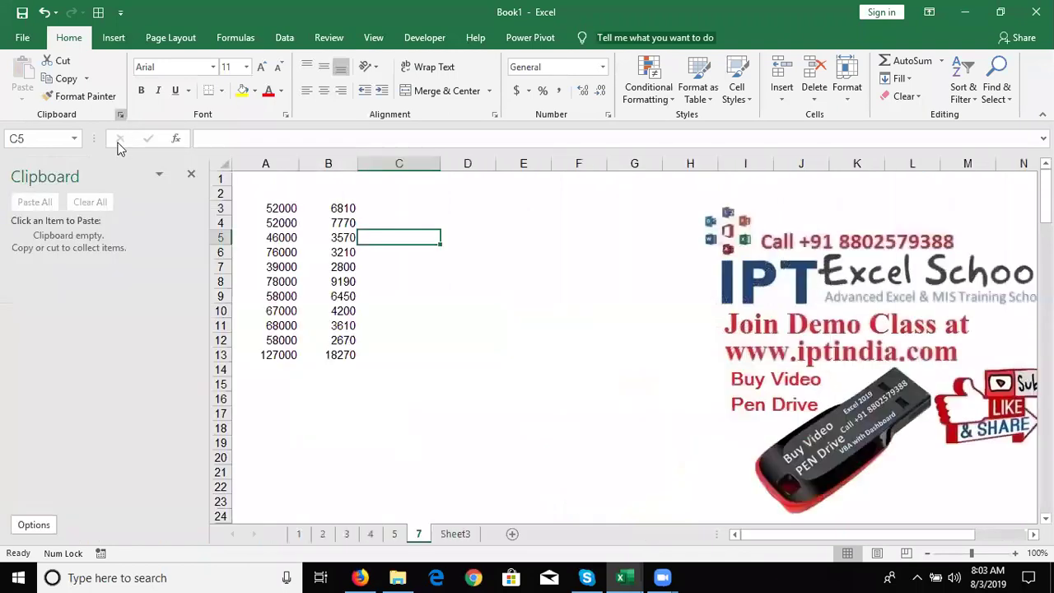
left_click(268, 209)
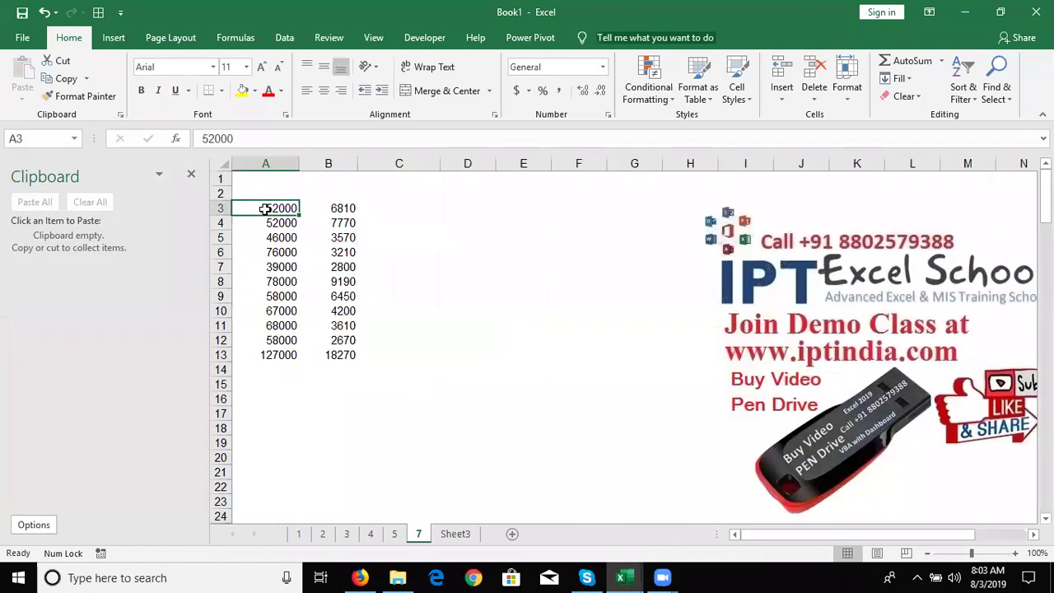
key("ctrl+c")
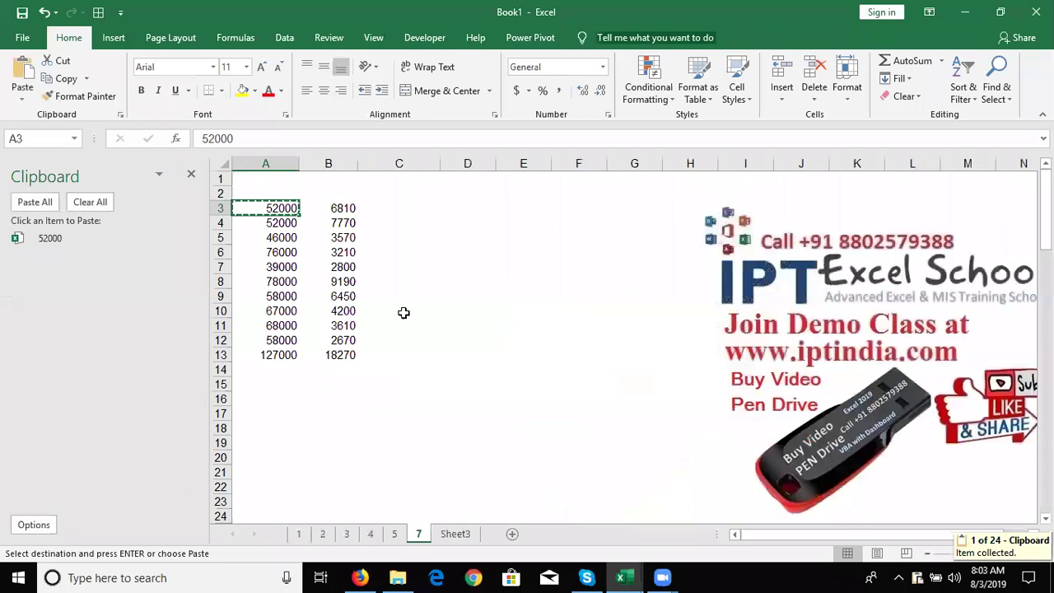
left_click(474, 308)
key("ctrl+v")
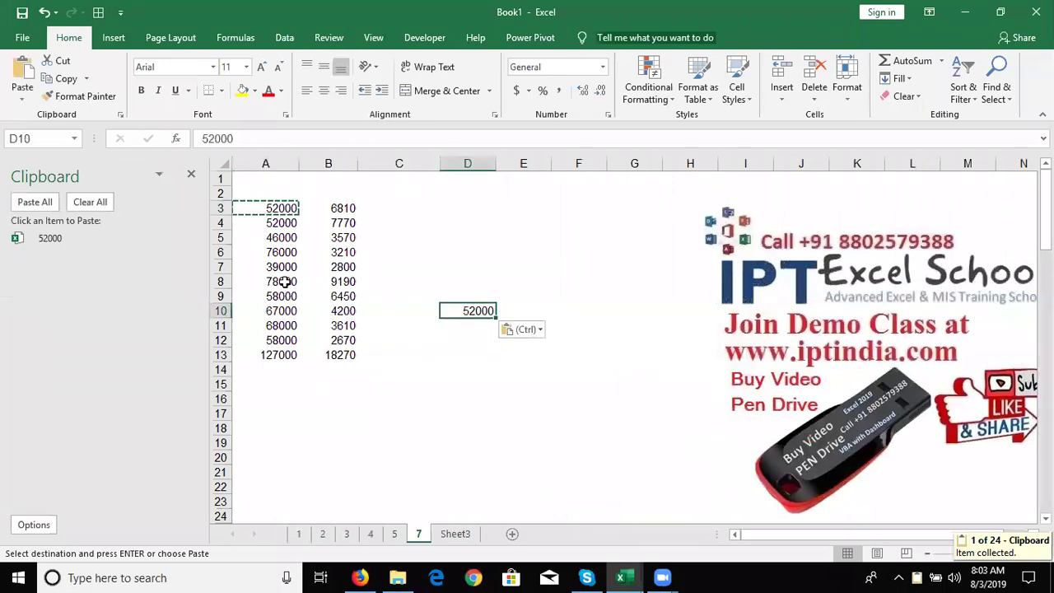
left_click(284, 282)
key("ctrl+c")
left_click(511, 399)
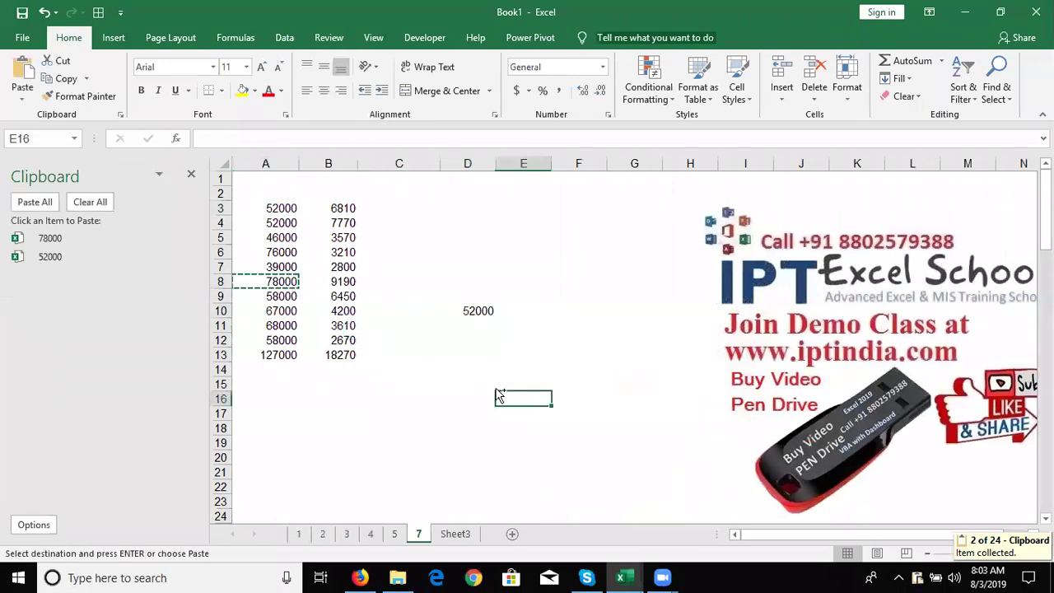
key("ctrl+v")
Copy 58000 into E19, then paste the collected 58000 item into C19 from the Clipboard pane
left_click(288, 343)
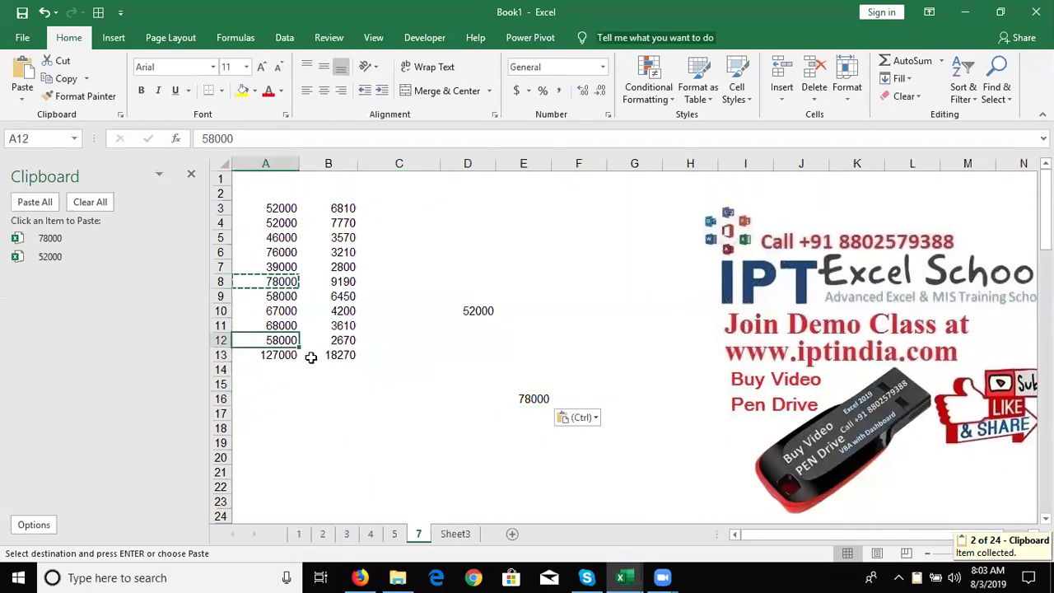
key("ctrl+c")
left_click(492, 439)
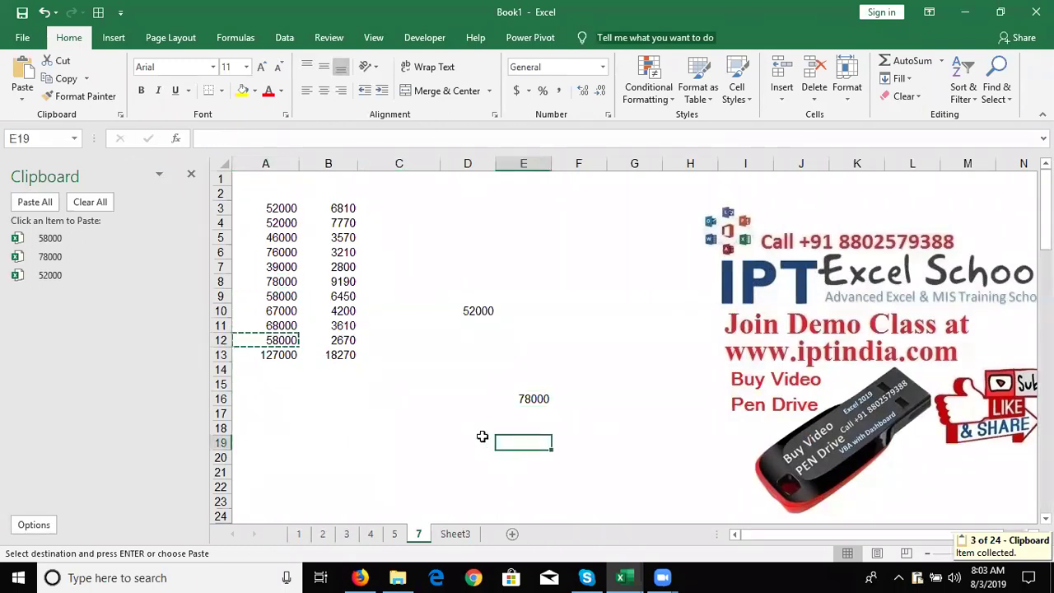
key("ctrl+v")
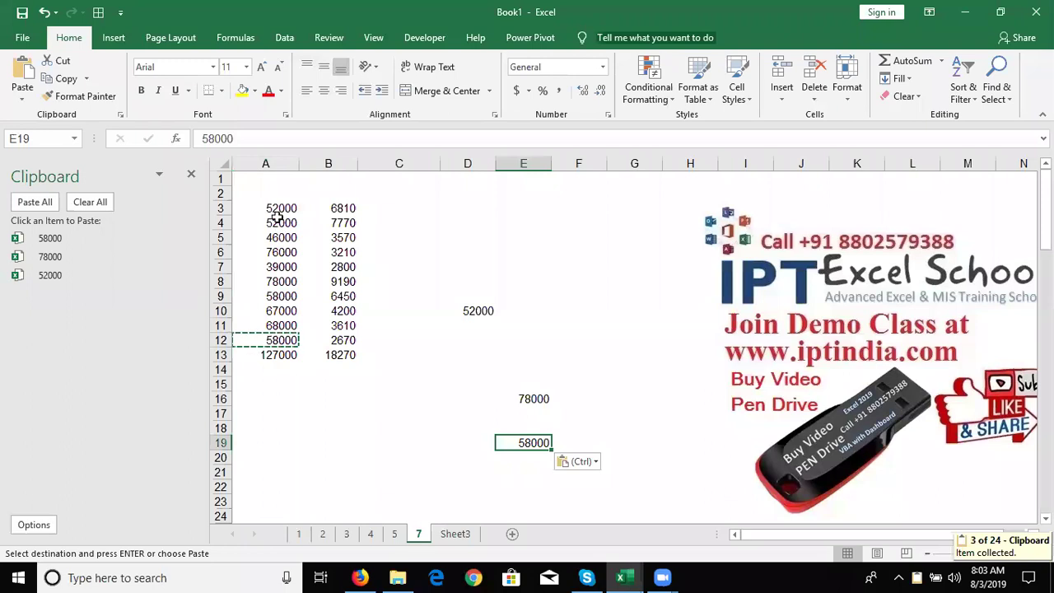
left_click(277, 211)
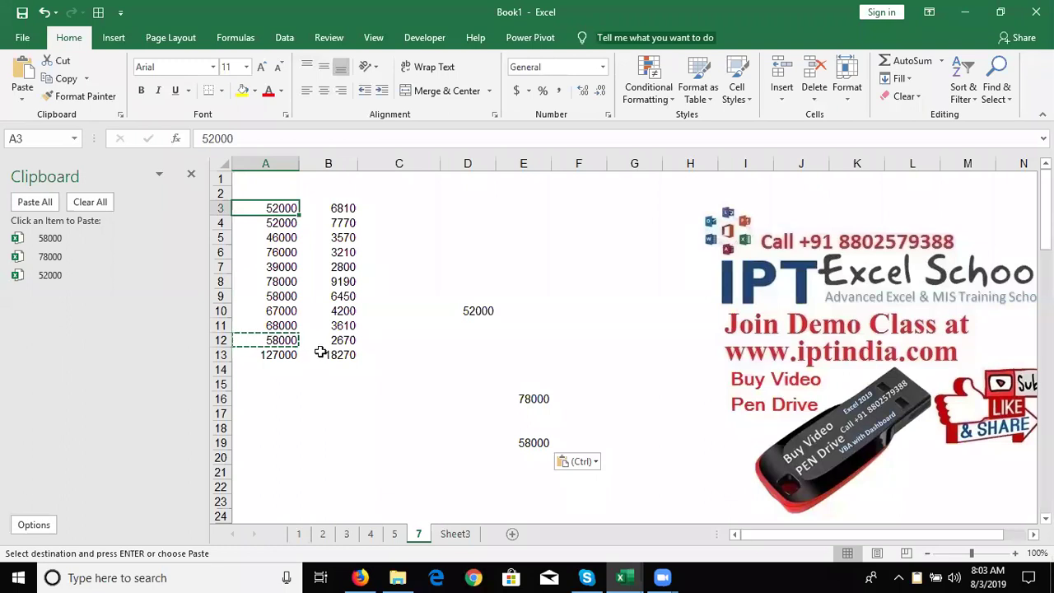
left_click(396, 442)
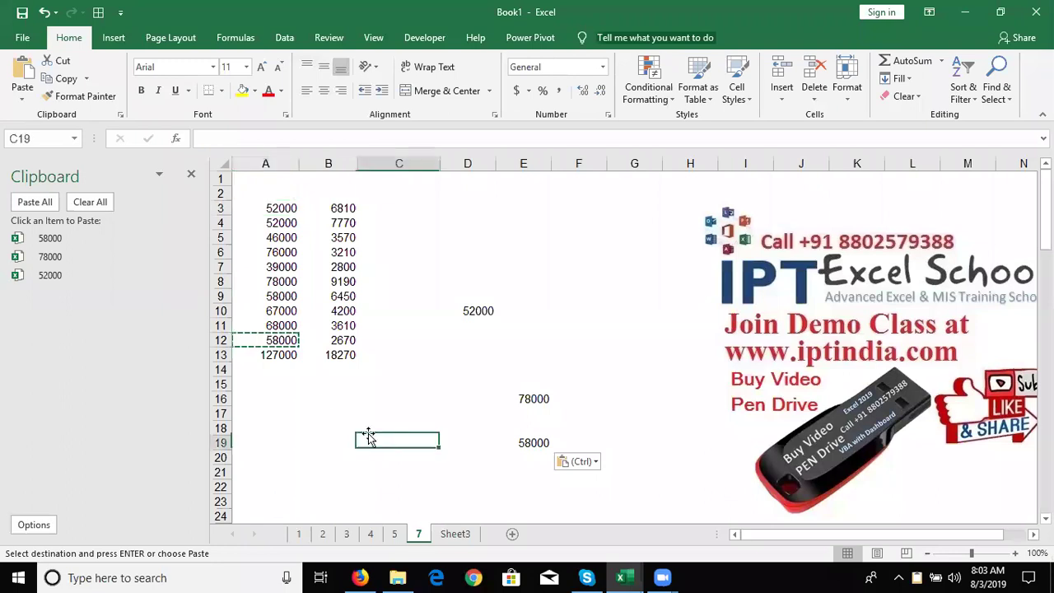
left_click(46, 238)
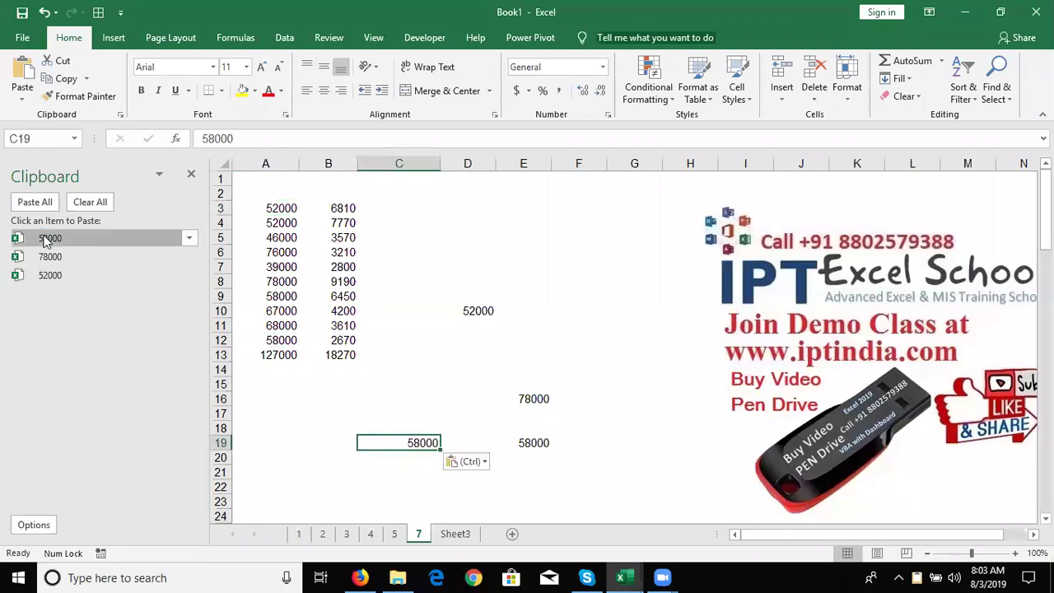
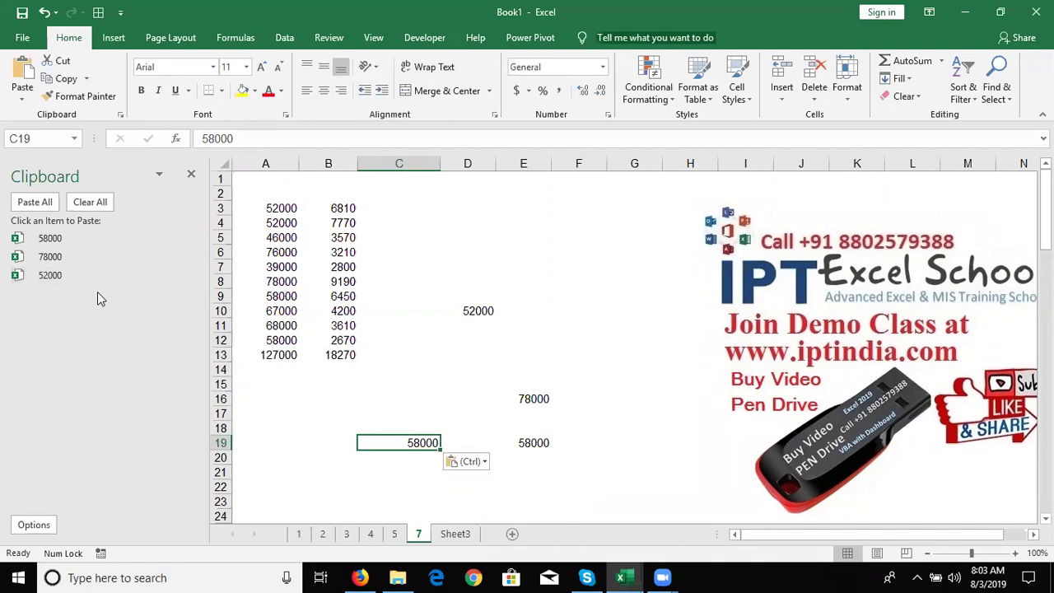
Duplicate sheet 7 and name the copy 8
left_click(188, 175)
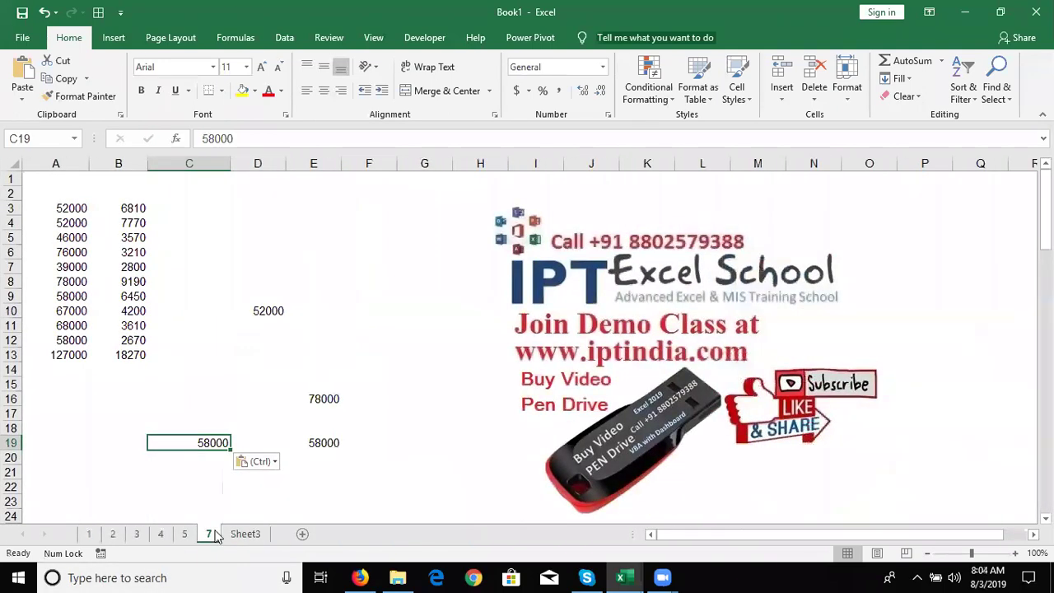
left_click_drag(212, 535, 246, 535)
double_click(244, 535)
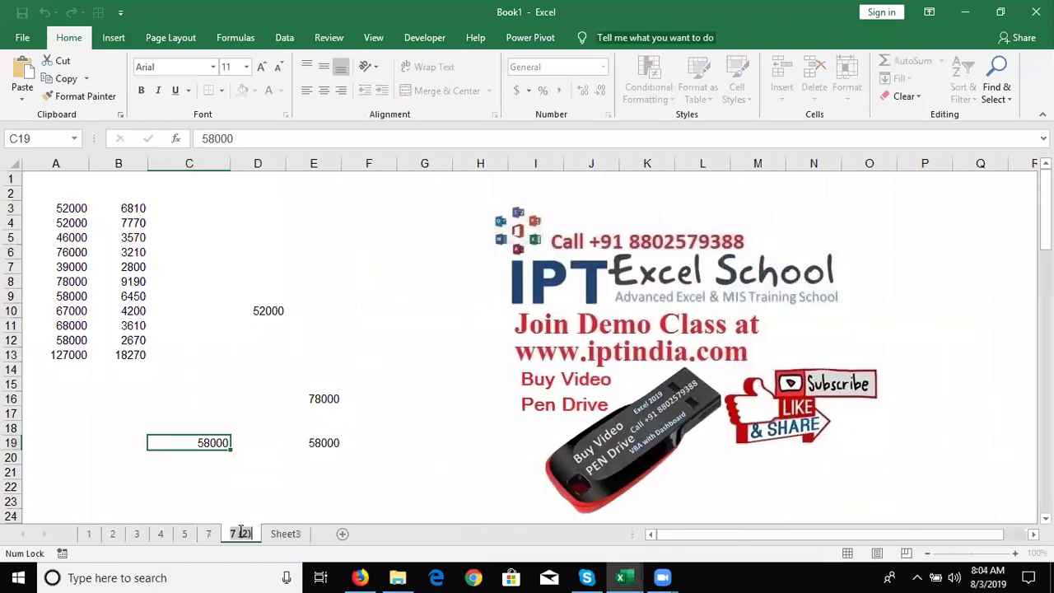
type("8")
key("Return")
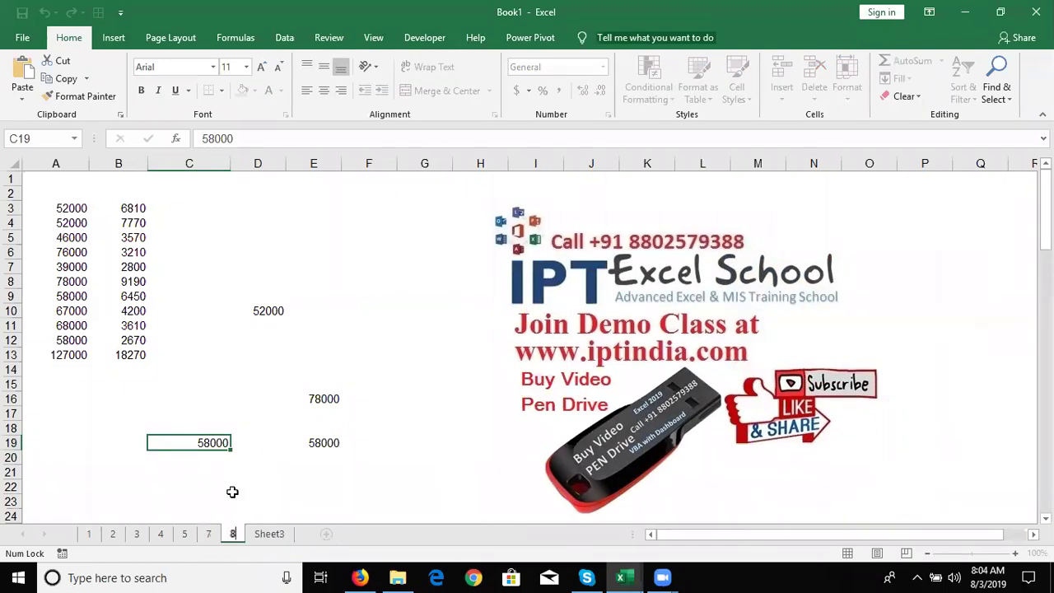
Clear all copied data from A1:F22 on sheet 8
left_click(259, 487)
left_click_drag(387, 487, 13, 177)
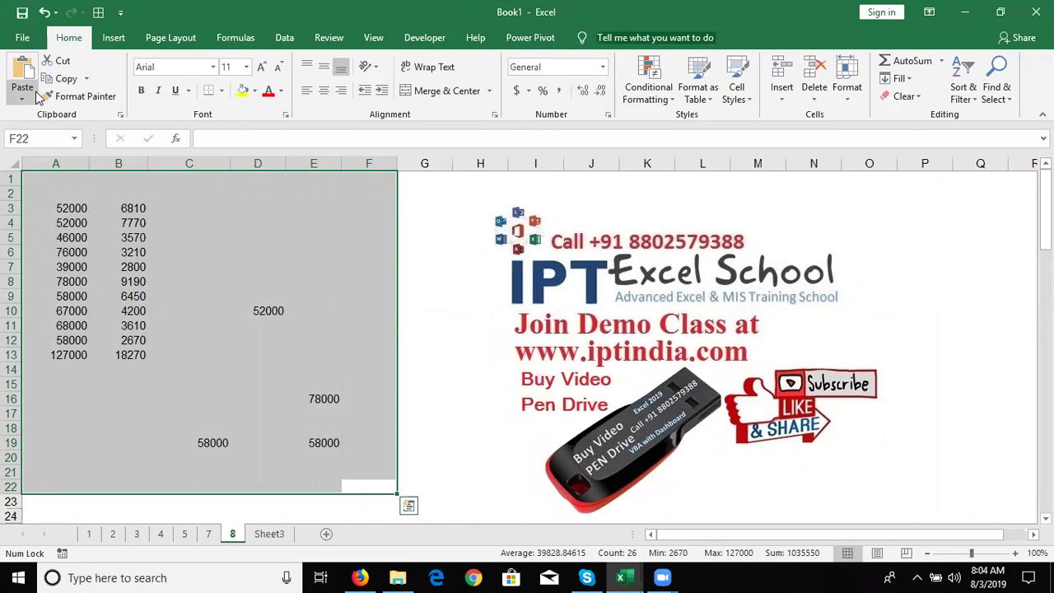
key("Delete")
Try a numbered list entry in A2, then remove it so column A stays empty
left_click(58, 184)
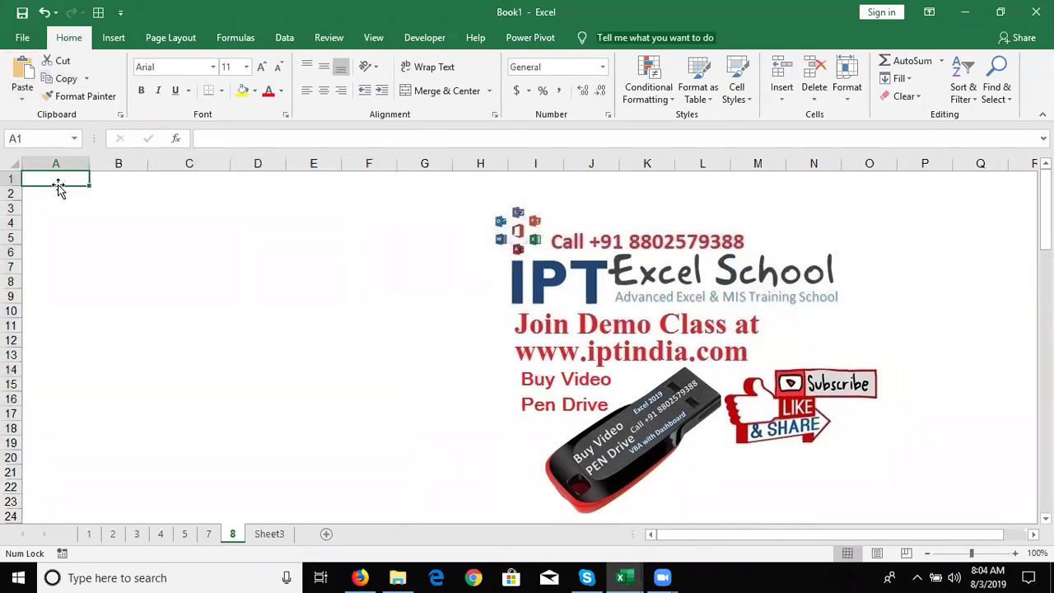
left_click(56, 191)
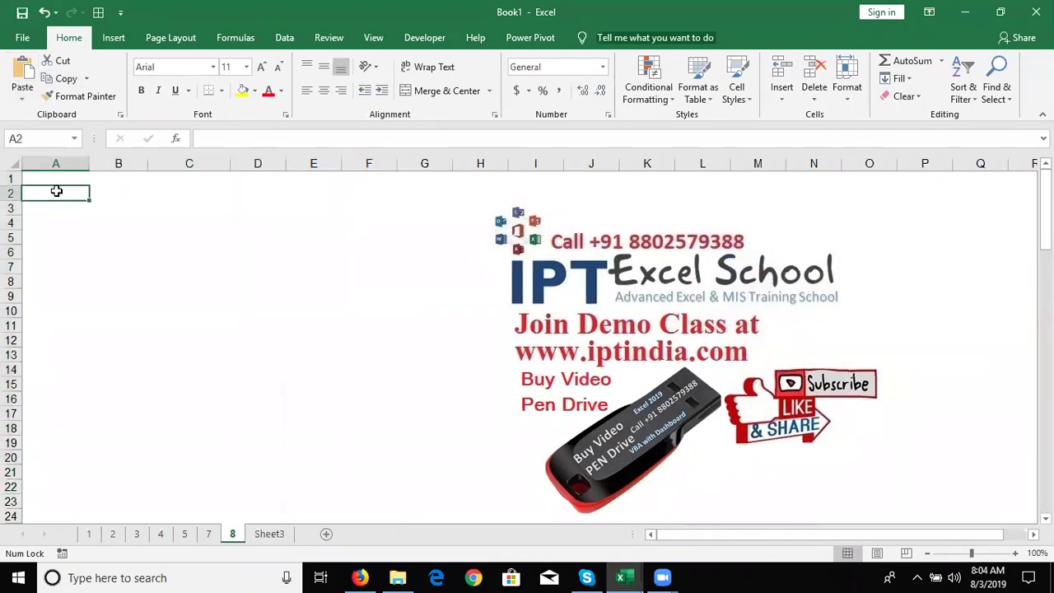
type("1. Puja")
key("Return")
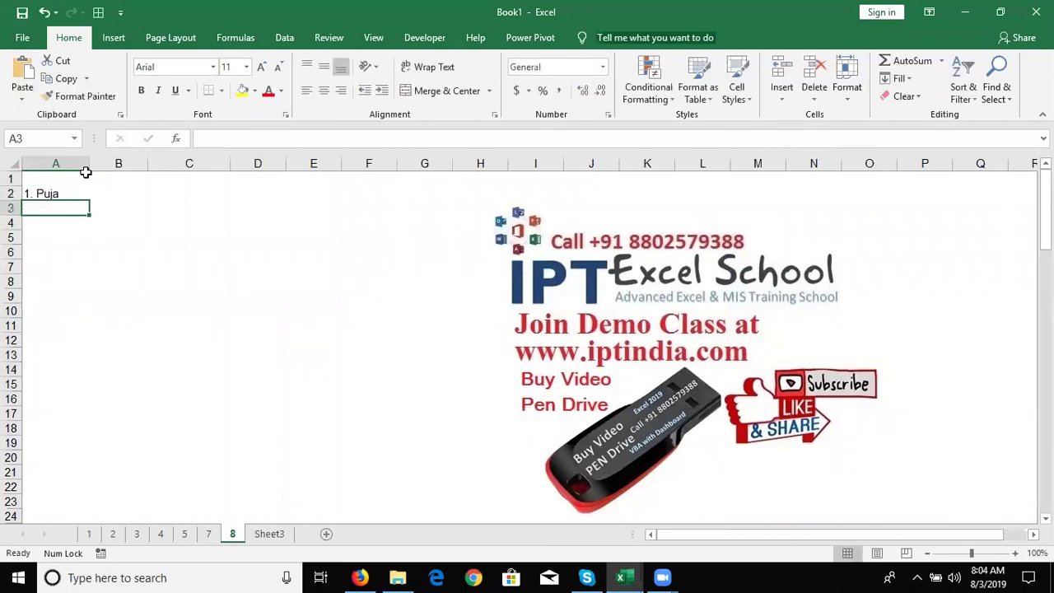
type("2.")
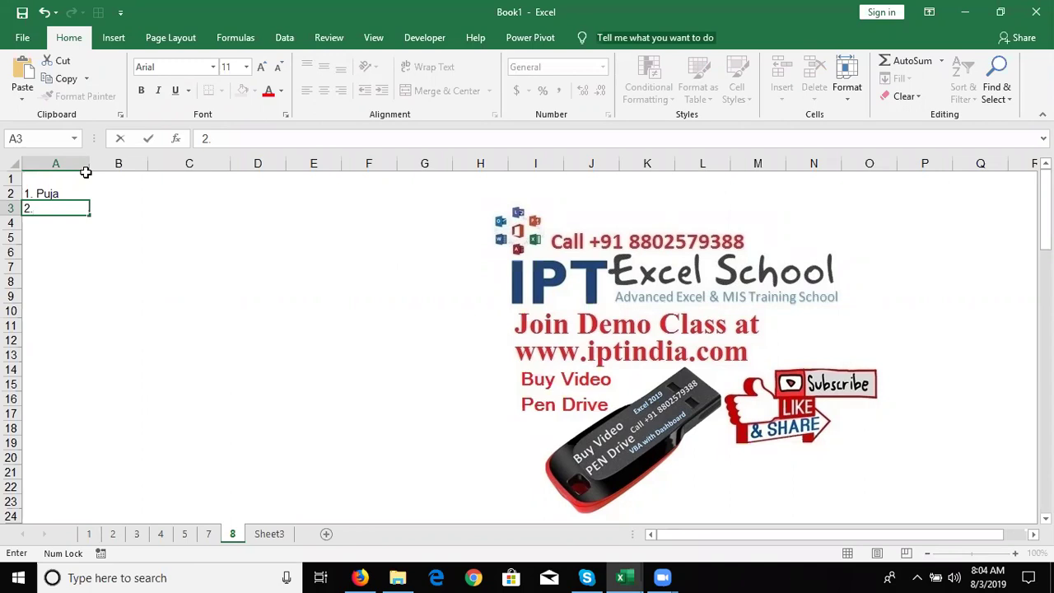
key("Escape")
key("Up")
key("Delete")
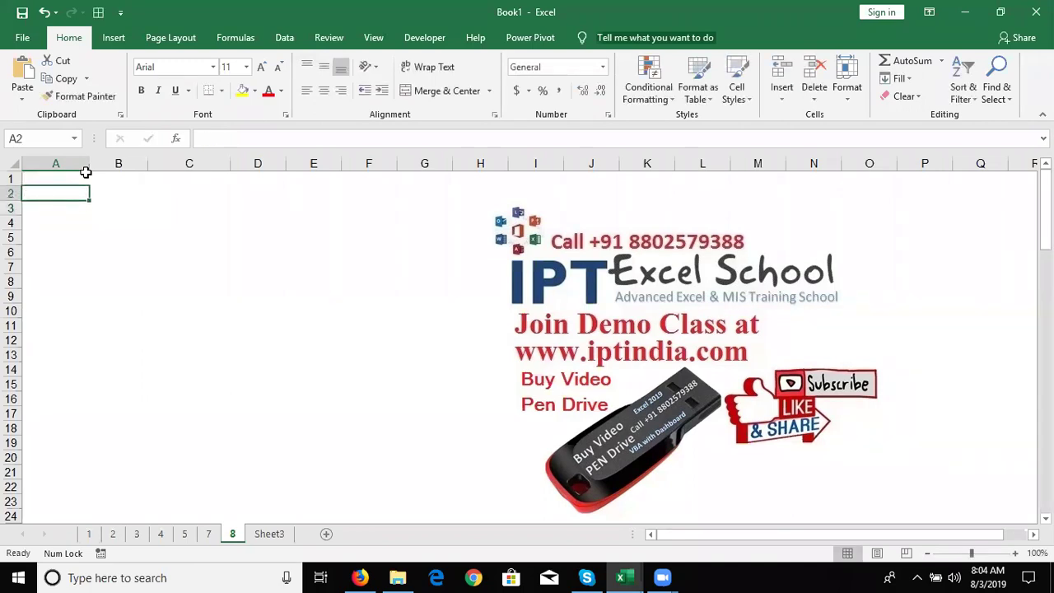
type("*")
key("Return")
Select cells A1 down to A11 in column A
left_click(85, 171)
key("shift+Down")
key("shift+Down")
key("shift+Down")
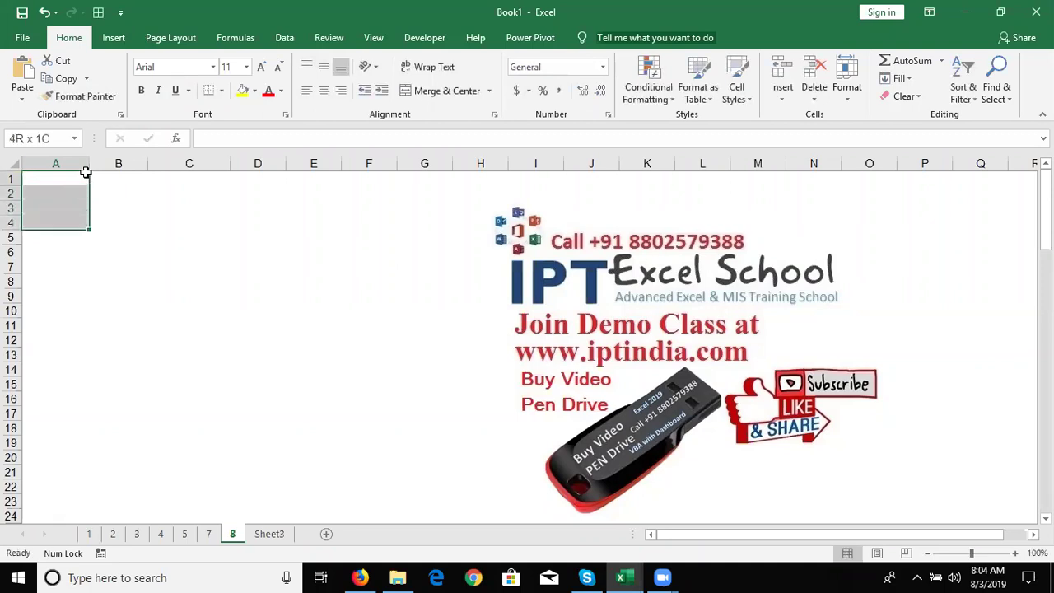
key("shift+Down")
key("shift+Down")
key("shift+Down")
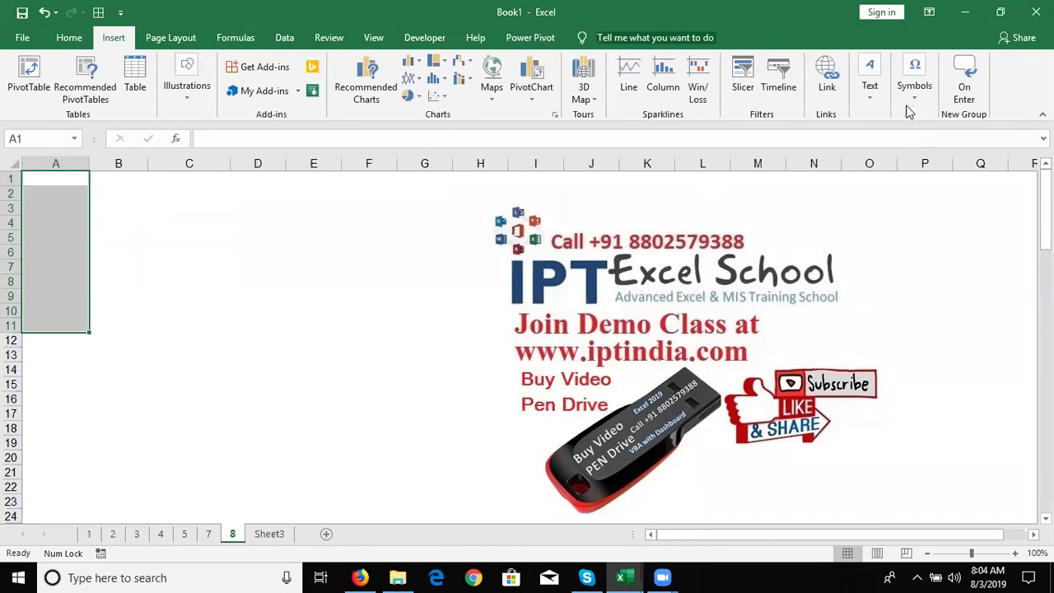
Insert the Black Circle symbol into cell A1 from the Symbol picker
left_click(919, 74)
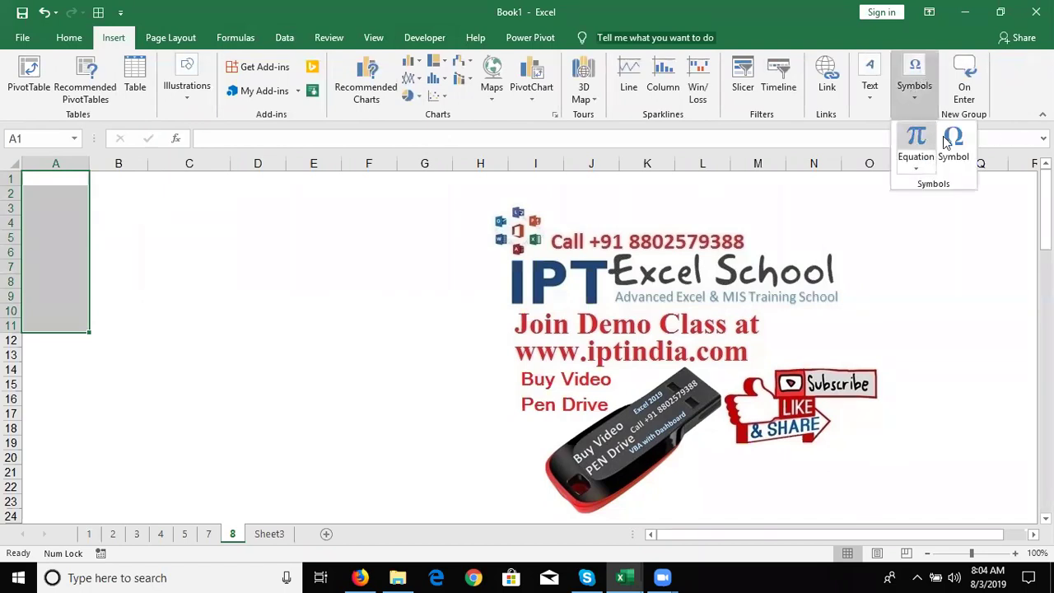
left_click(951, 144)
left_click(951, 144)
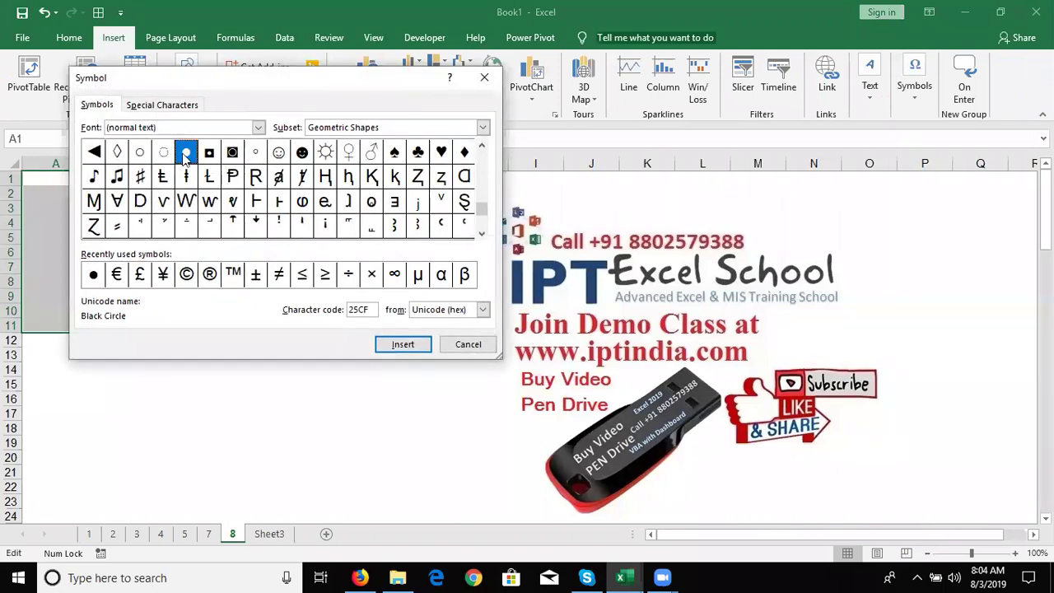
left_click(402, 345)
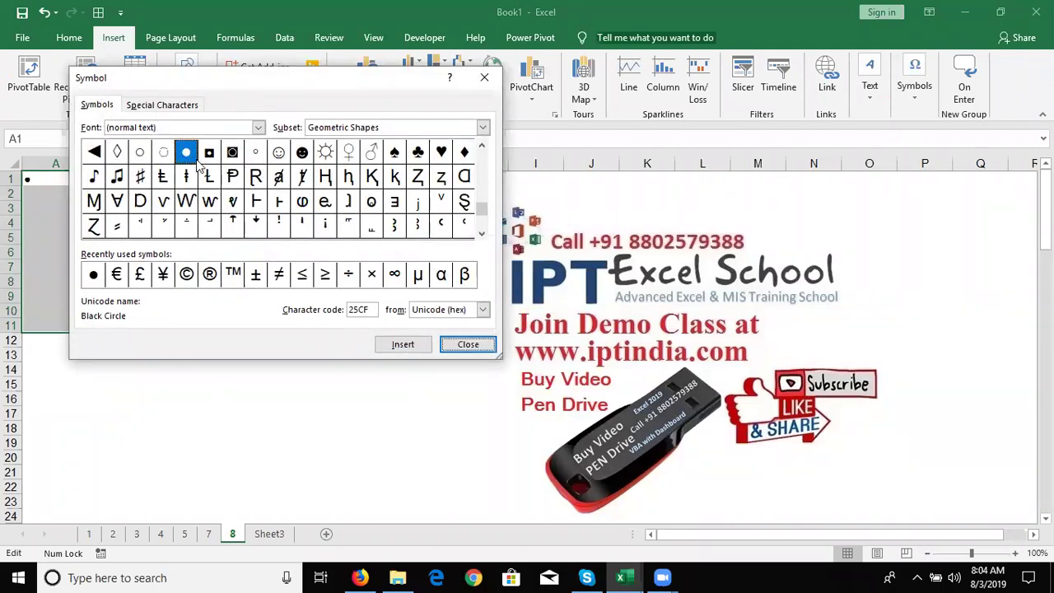
left_click(466, 346)
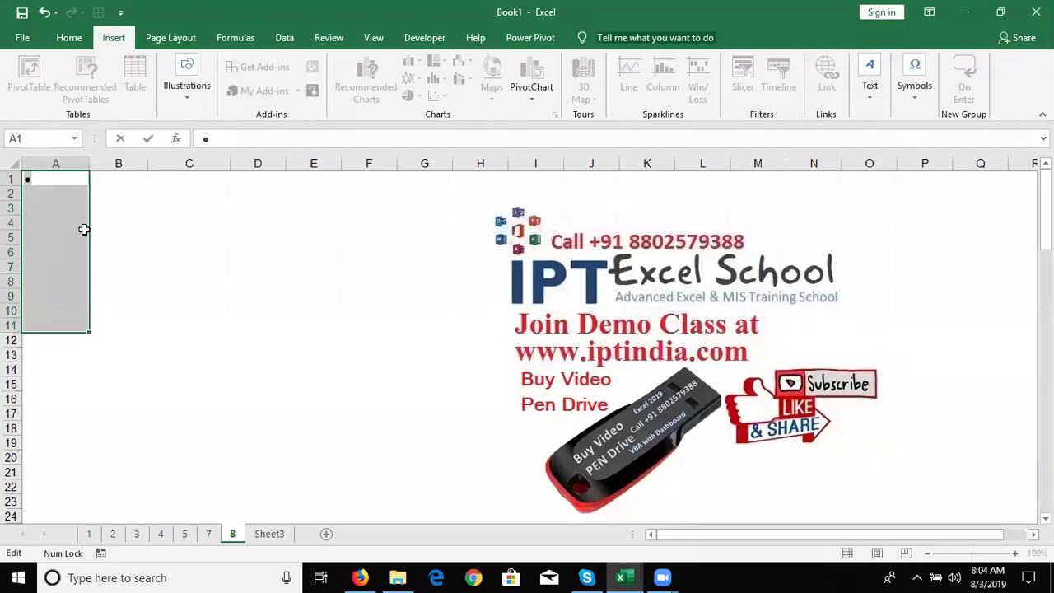
Copy the black circle, cancel the edit so A1 stays empty, and select A1:A10
key("ctrl+c")
key("Escape")
left_click(181, 222)
left_click_drag(56, 180, 73, 344)
Apply the custom number format ●General;●General;●General;●General to cells A1:A10
right_click(66, 313)
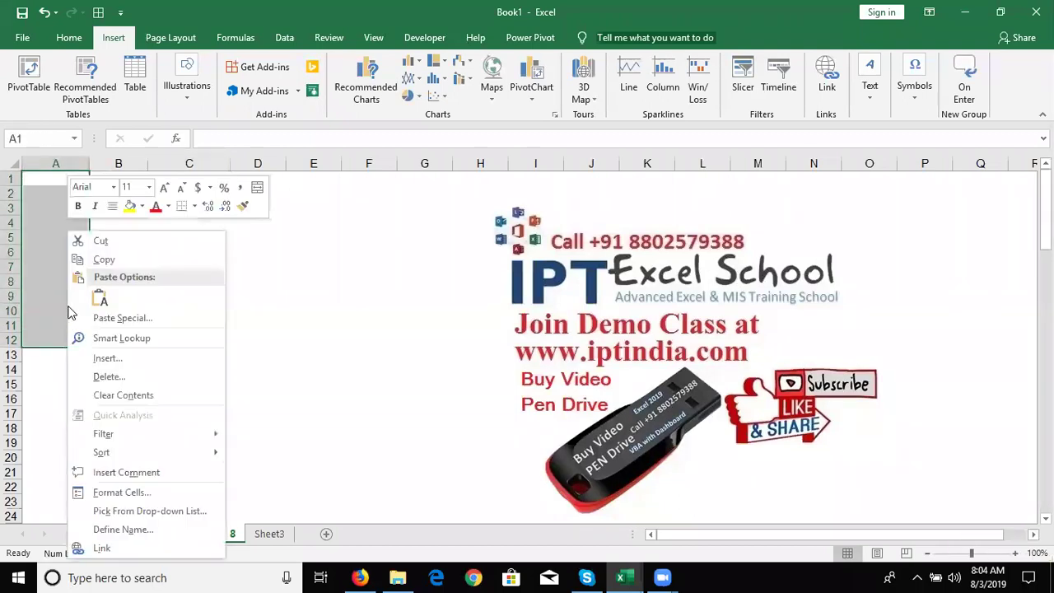
left_click(123, 494)
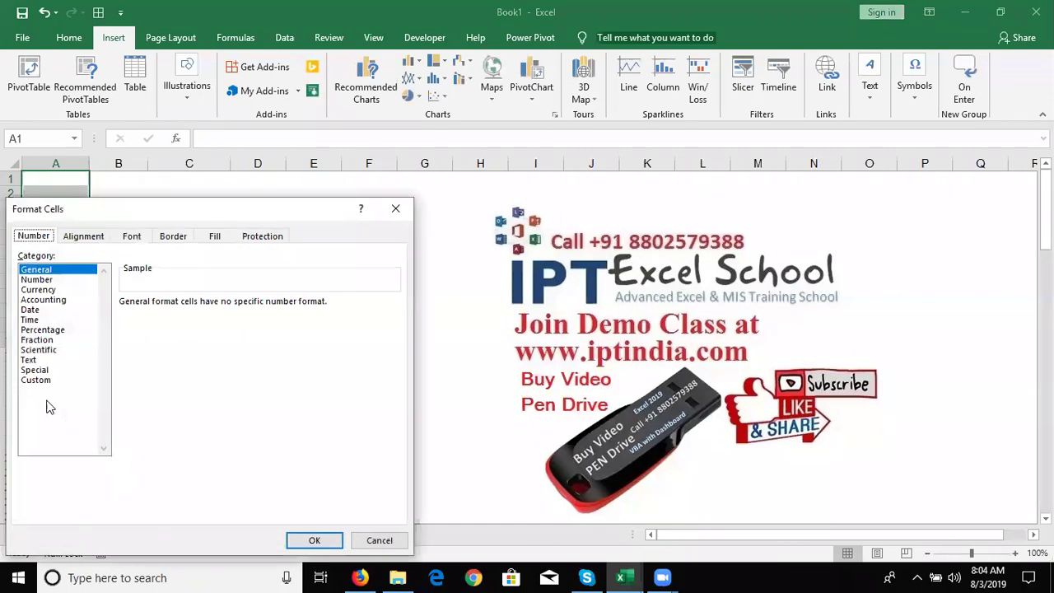
left_click(48, 379)
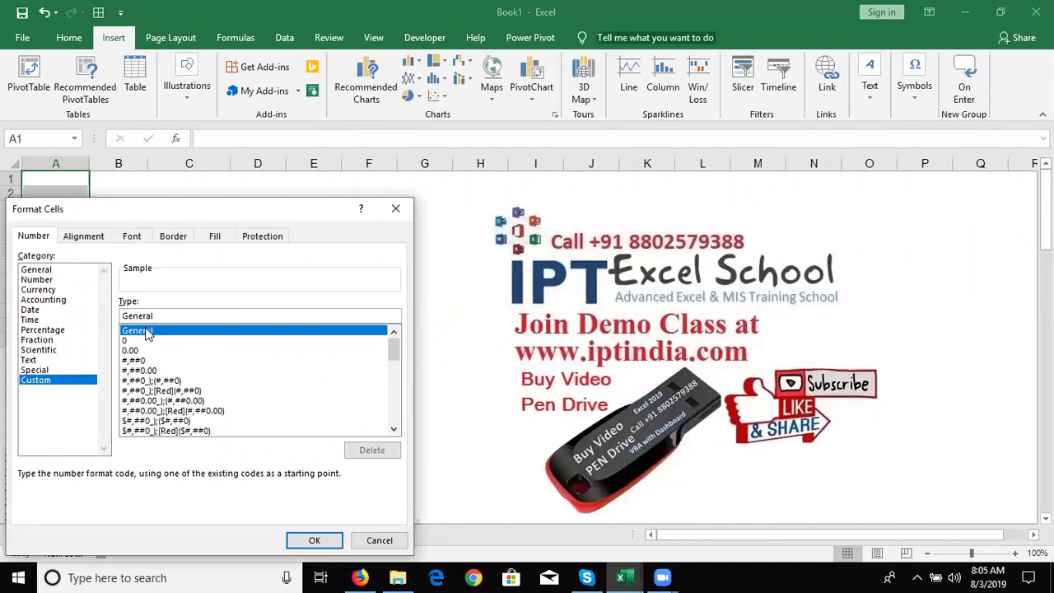
type("•")
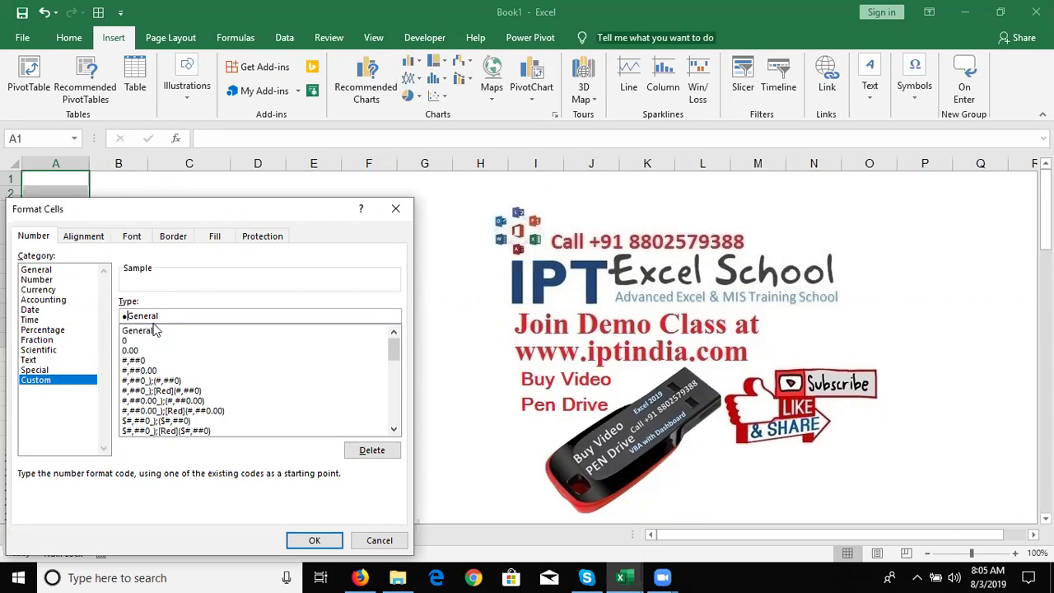
left_click_drag(165, 316, 103, 321)
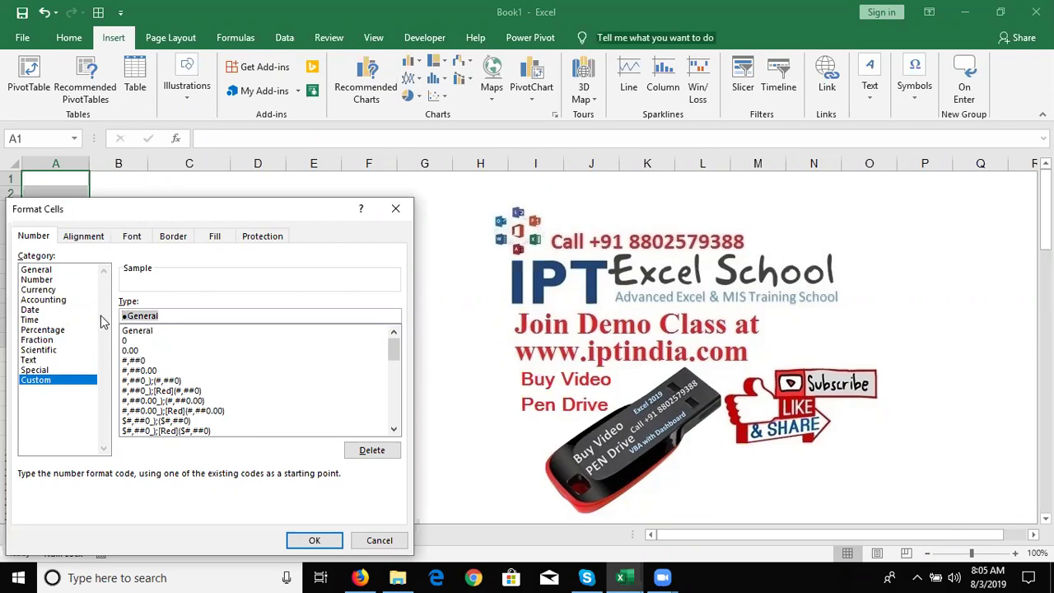
key("ctrl+c")
left_click(164, 316)
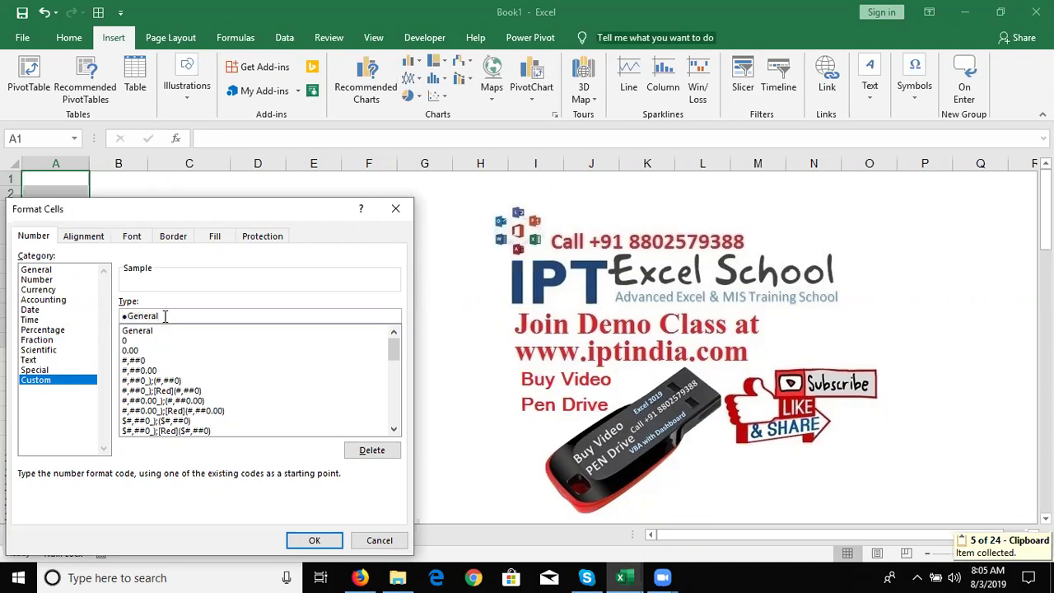
type(";")
key("ctrl+v")
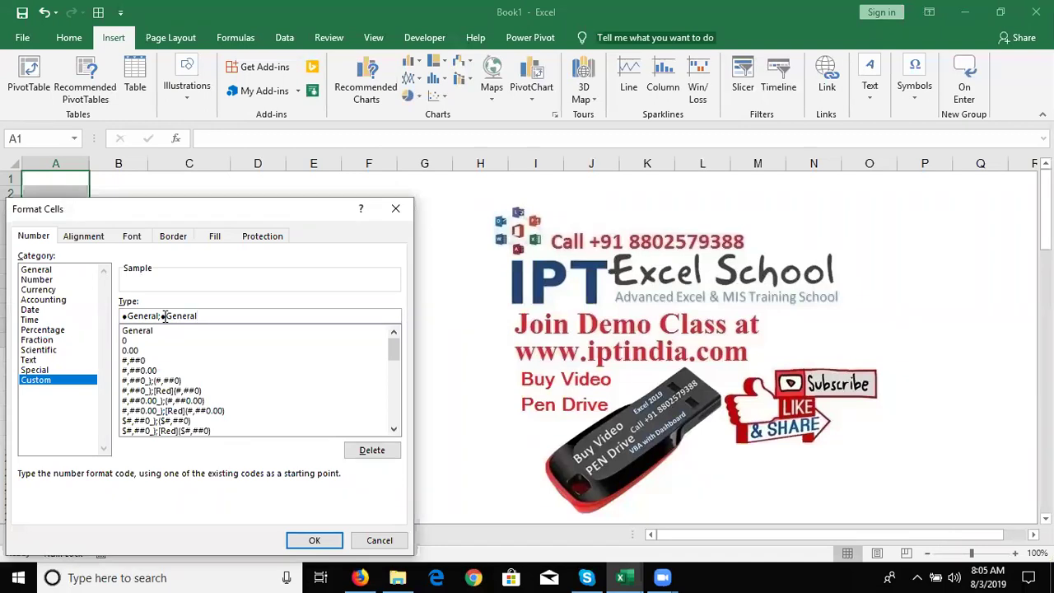
key("ctrl+v")
key("ctrl+v")
left_click(315, 540)
left_click(51, 180)
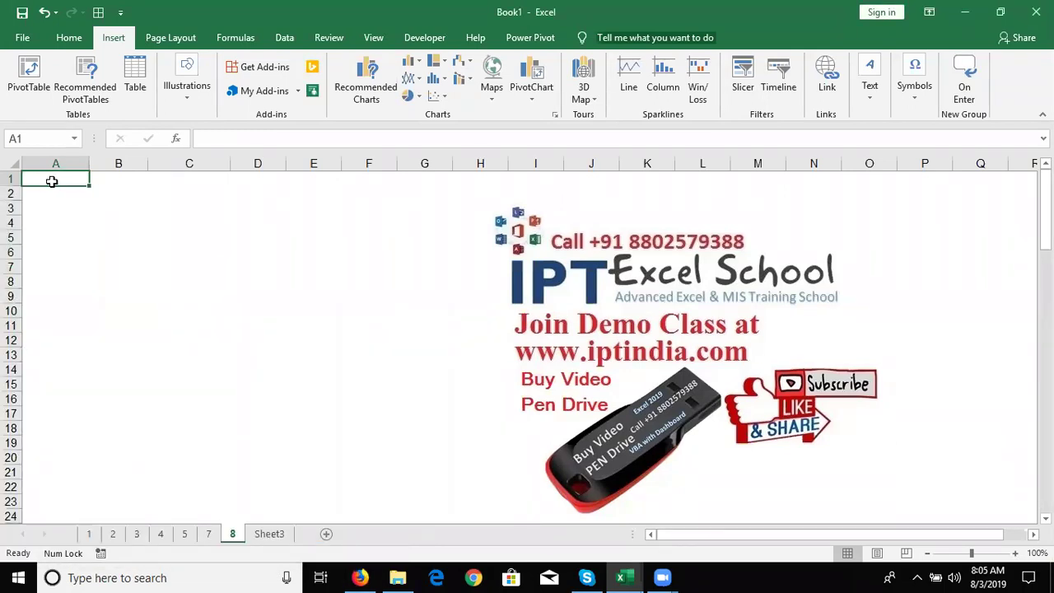
Enter Excel in A1, shown with a bullet, and select A1:A8
type("Excel")
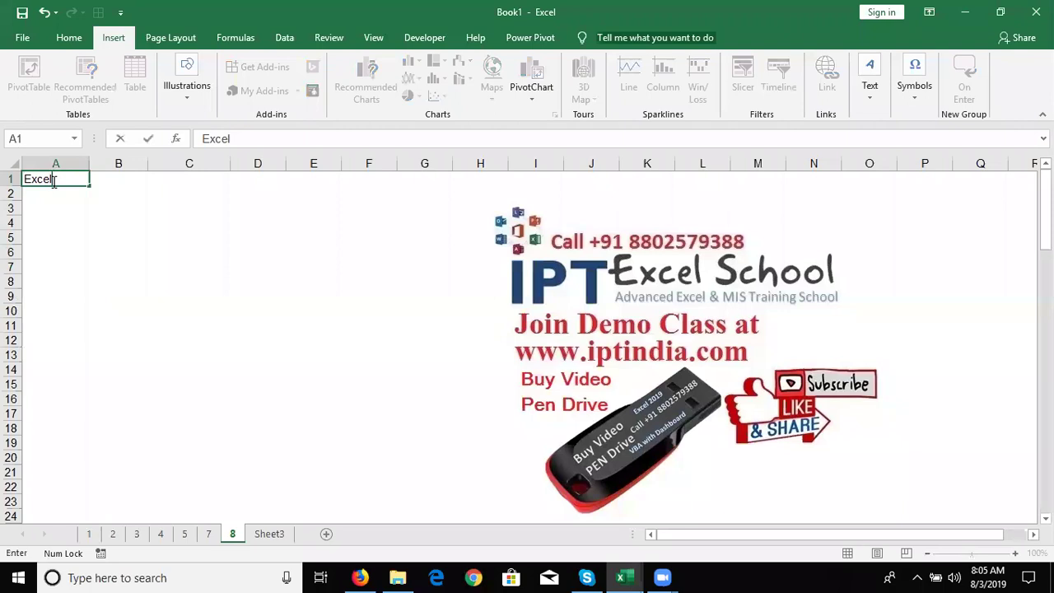
key("Return")
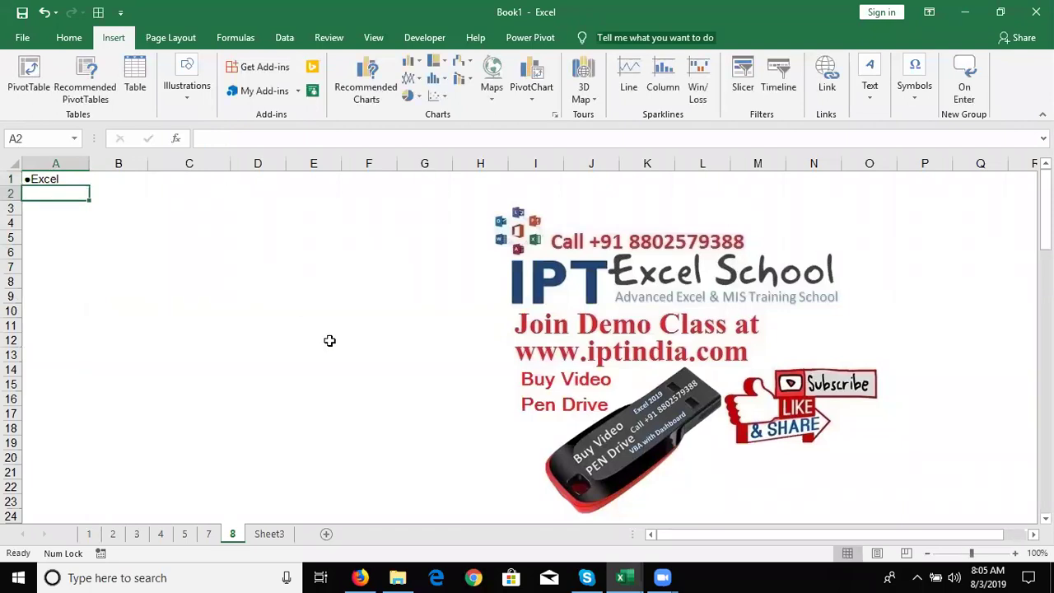
key("Up")
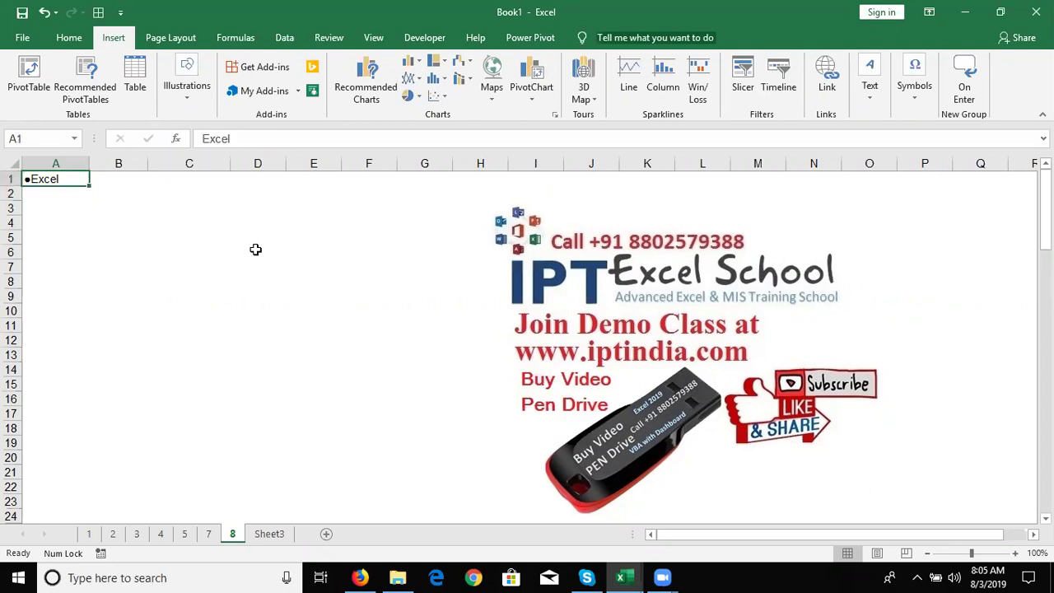
key("shift+Down")
key("shift+Down")
key("shift+Down")
key("shift+Down")
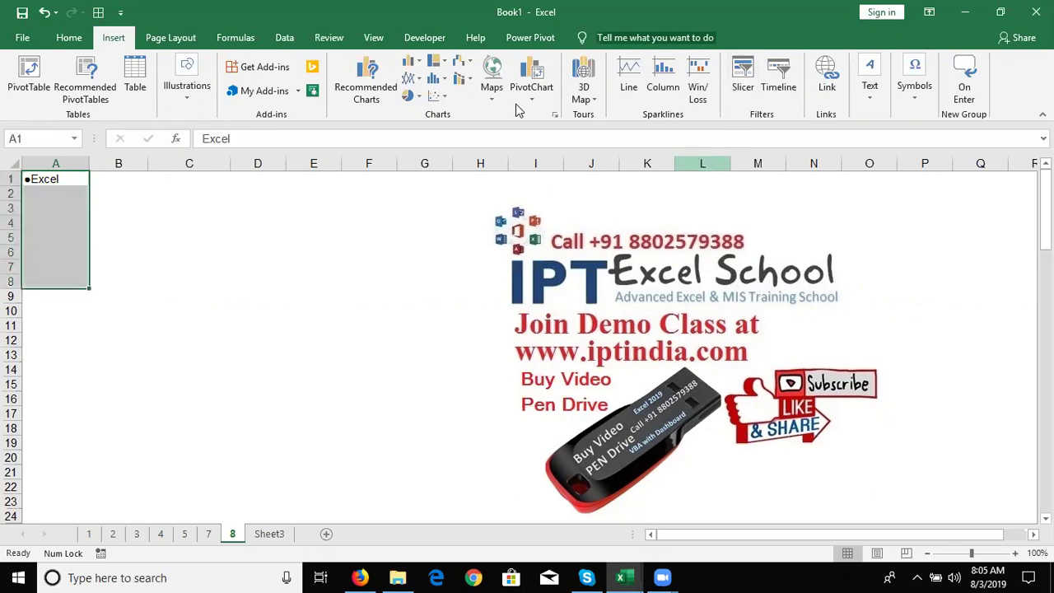
Add a space after each bullet in the custom format so entries read '● General'
right_click(66, 258)
left_click(141, 490)
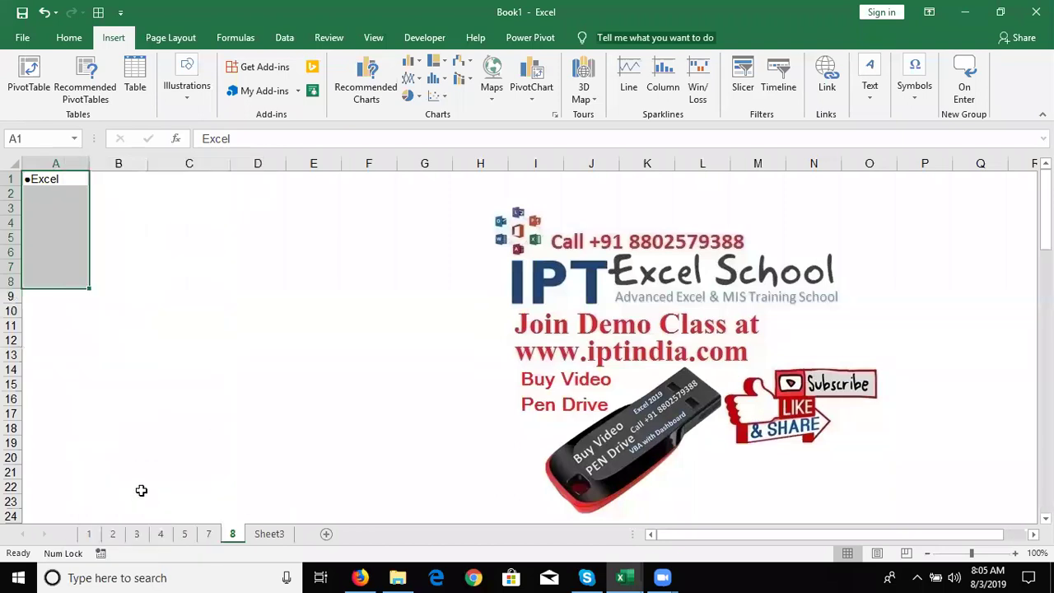
left_click(128, 315)
left_click(168, 315)
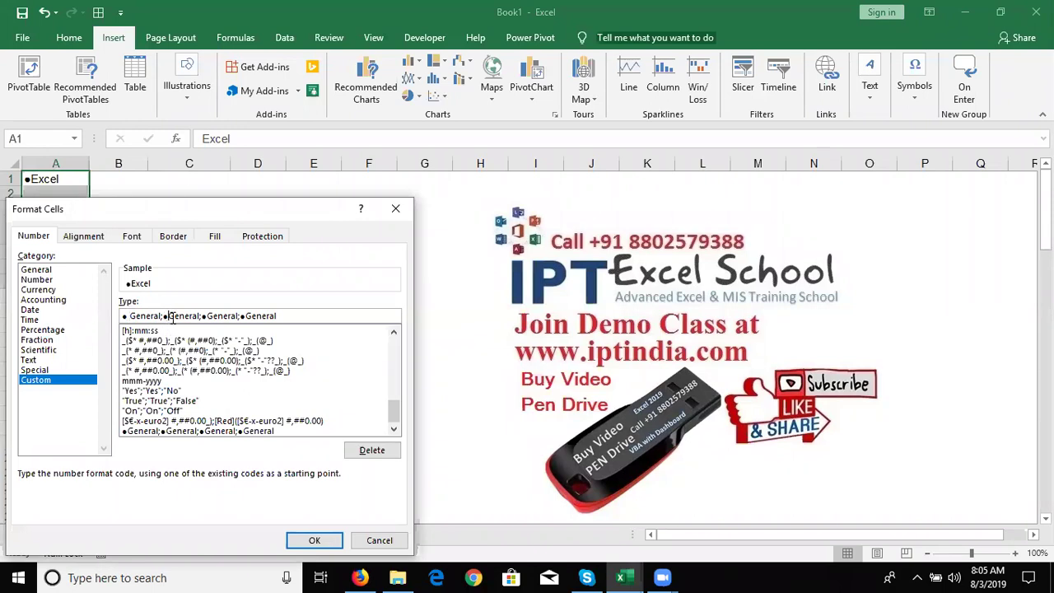
left_click(208, 316)
left_click(249, 315)
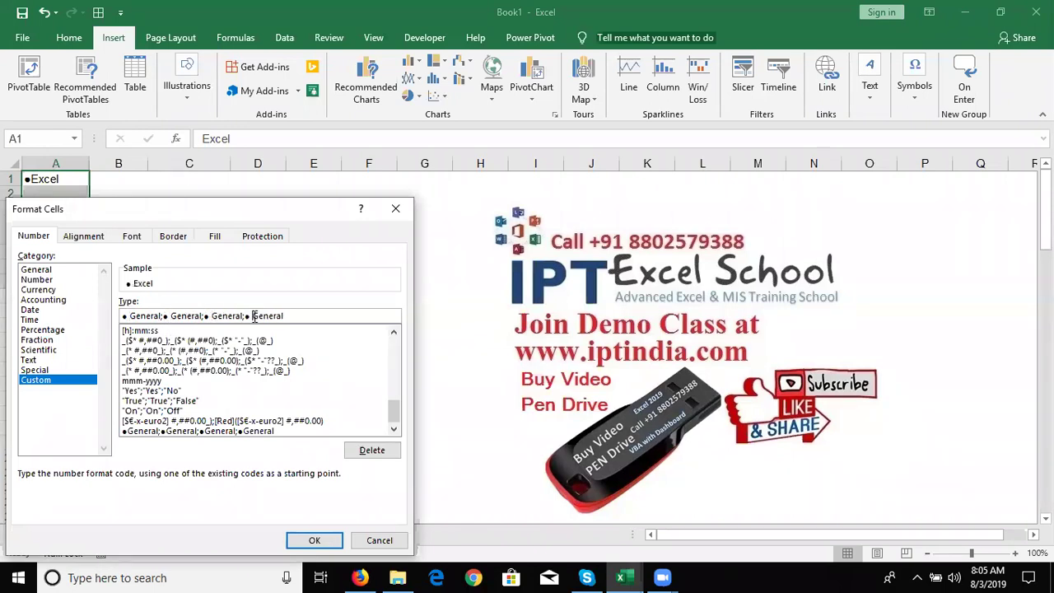
left_click(327, 545)
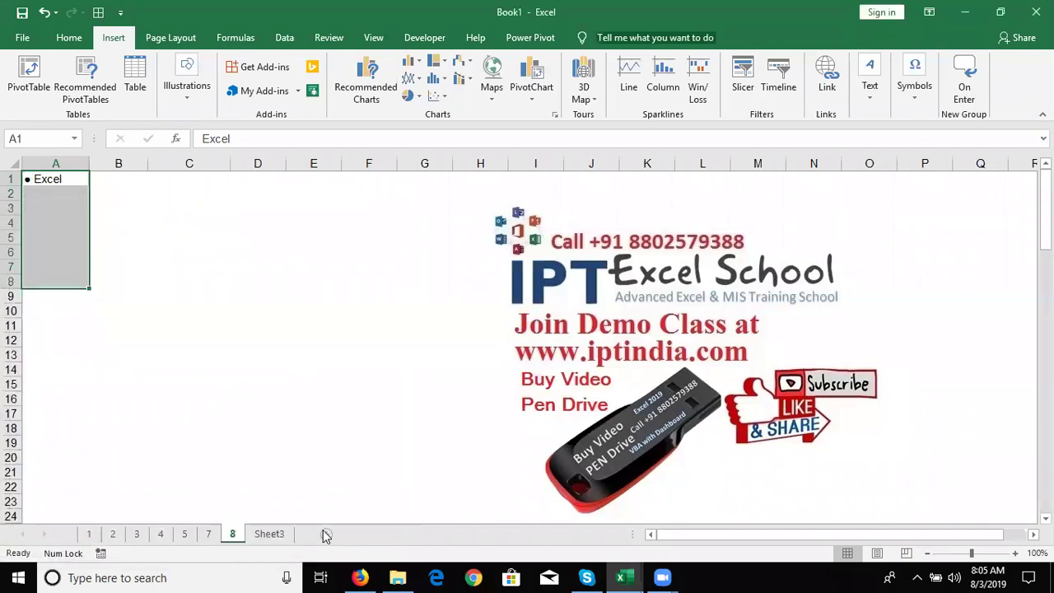
Enter VBA in A2 and Access in A3
left_click(50, 191)
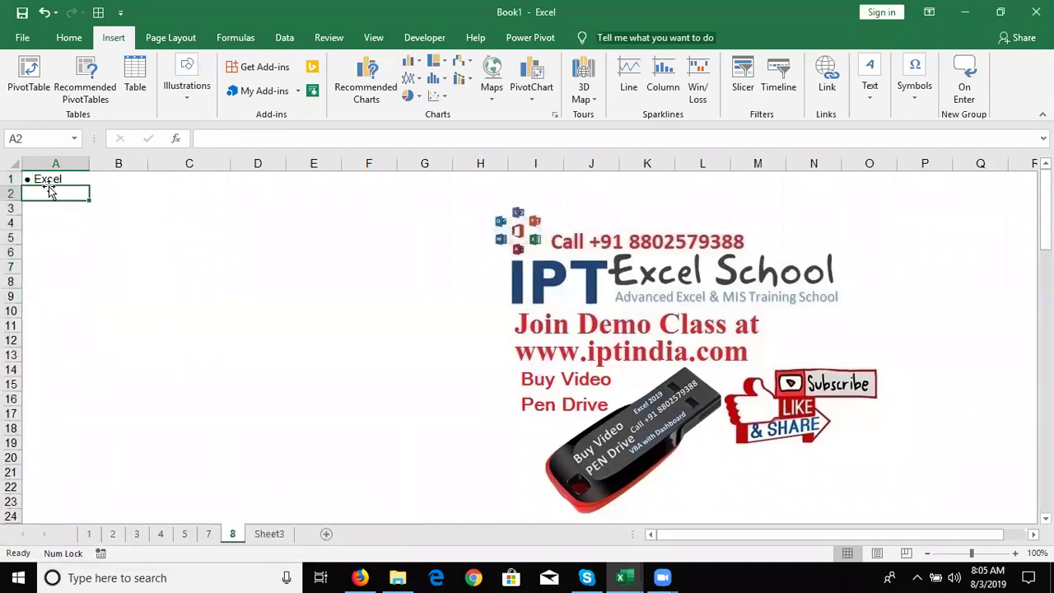
type("VBS")
key("BackSpace")
type("A")
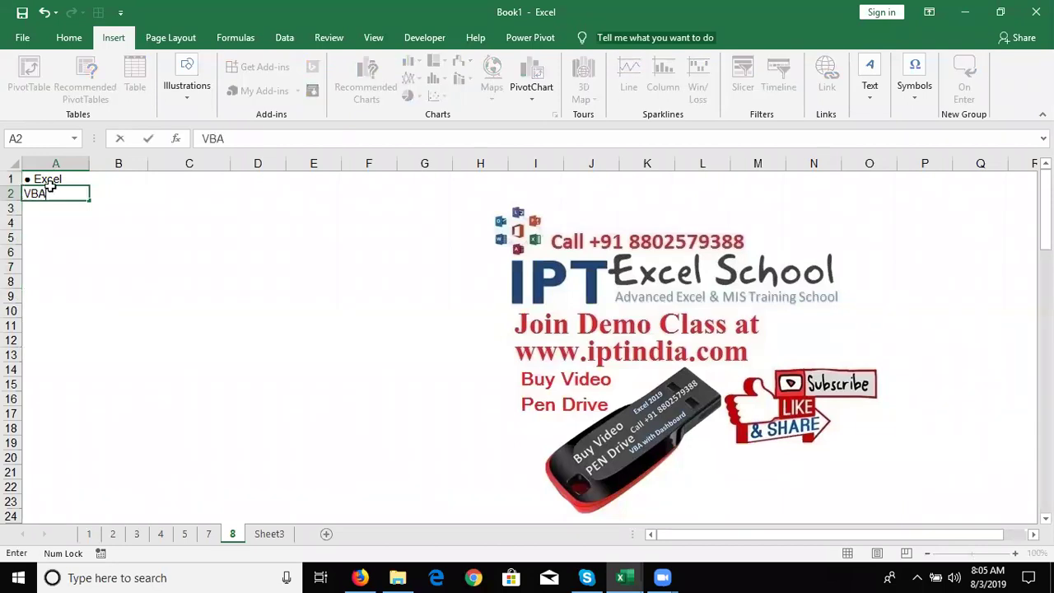
key("Return")
type("Access")
left_click(103, 252)
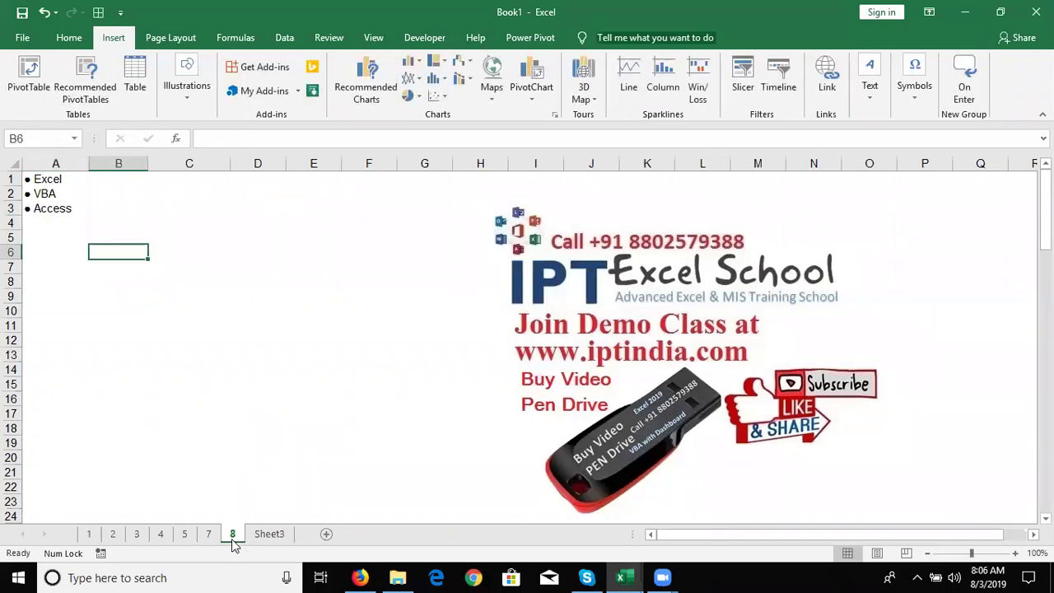
Copy sheet 8, name the copy 9, and delete its column A
mouse_move(237, 531)
left_mouse_down()
mouse_move(259, 512)
mouse_move(265, 533)
left_mouse_up()
double_click(267, 534)
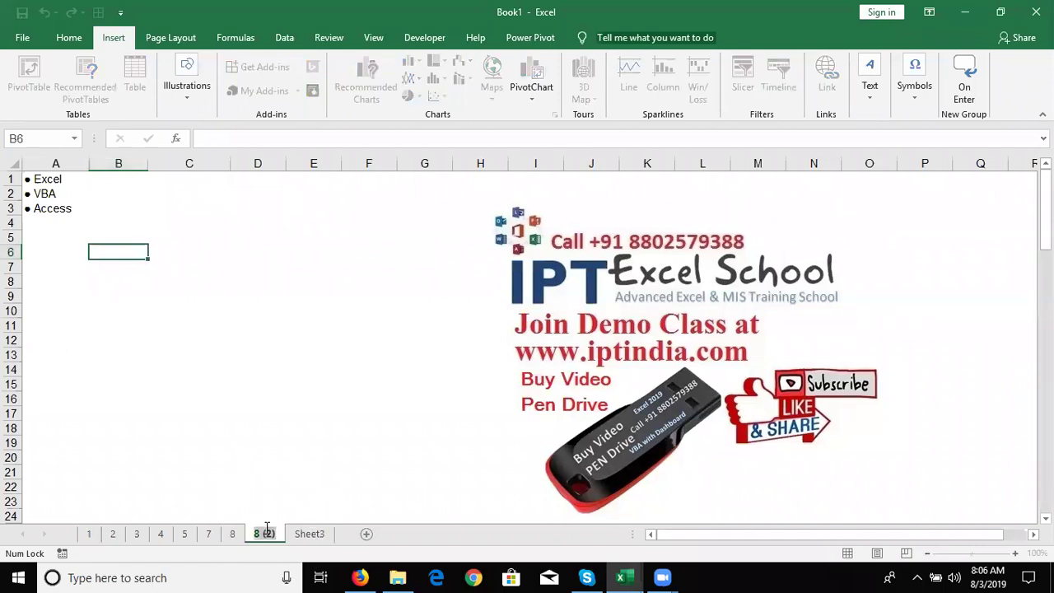
type("9")
left_click(250, 427)
left_click(41, 160)
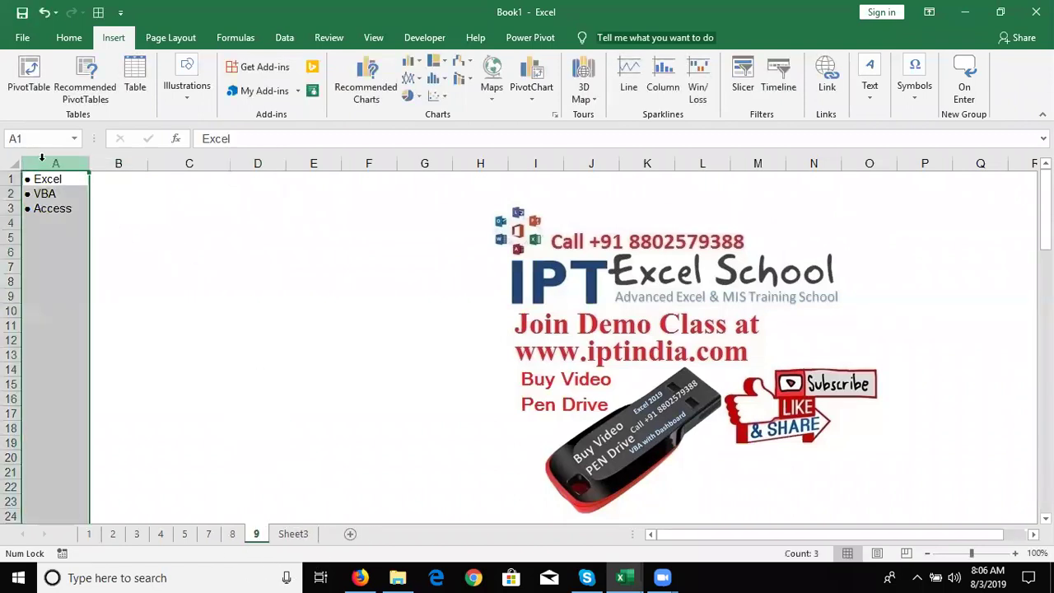
key("ctrl+minus")
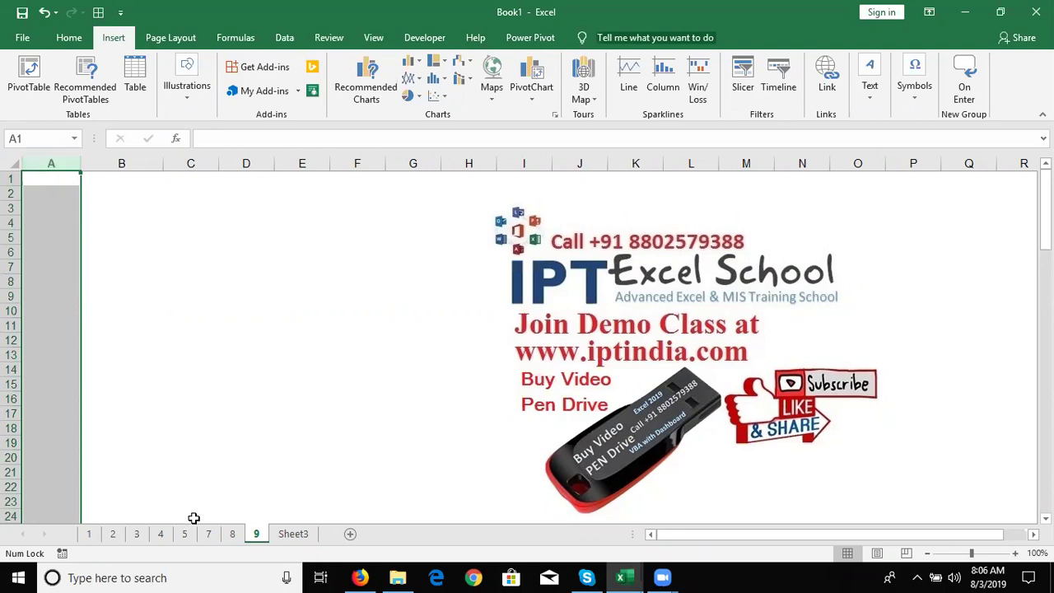
Duplicate sheet 9 and name the copy 10
left_click(234, 535)
left_click(256, 535)
mouse_move(256, 535)
left_mouse_down()
mouse_move(195, 527)
mouse_move(281, 537)
left_mouse_up()
left_click_drag(260, 535, 299, 531)
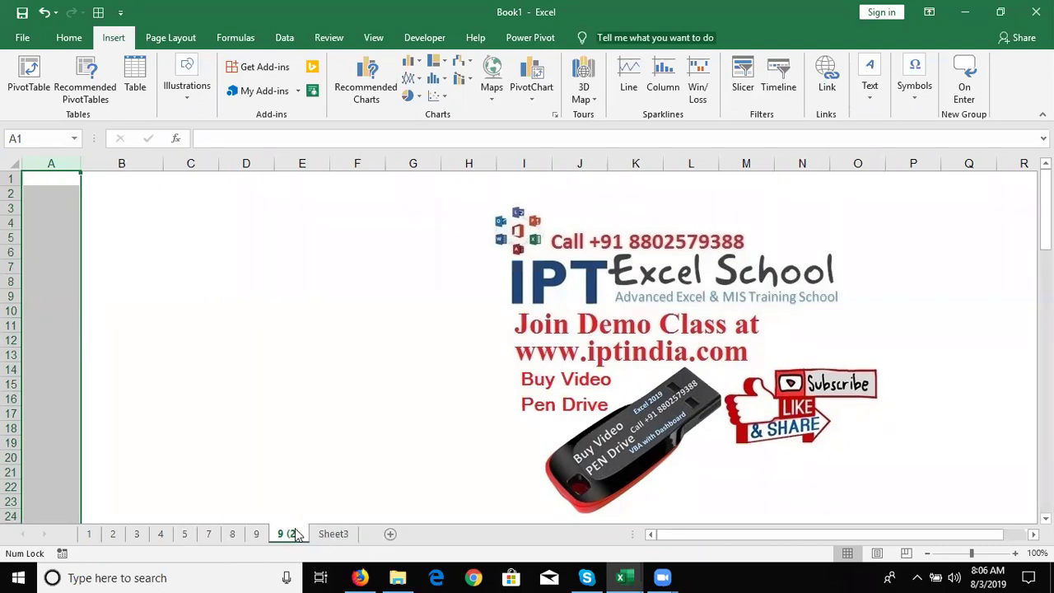
double_click(293, 534)
type("10")
left_click(338, 492)
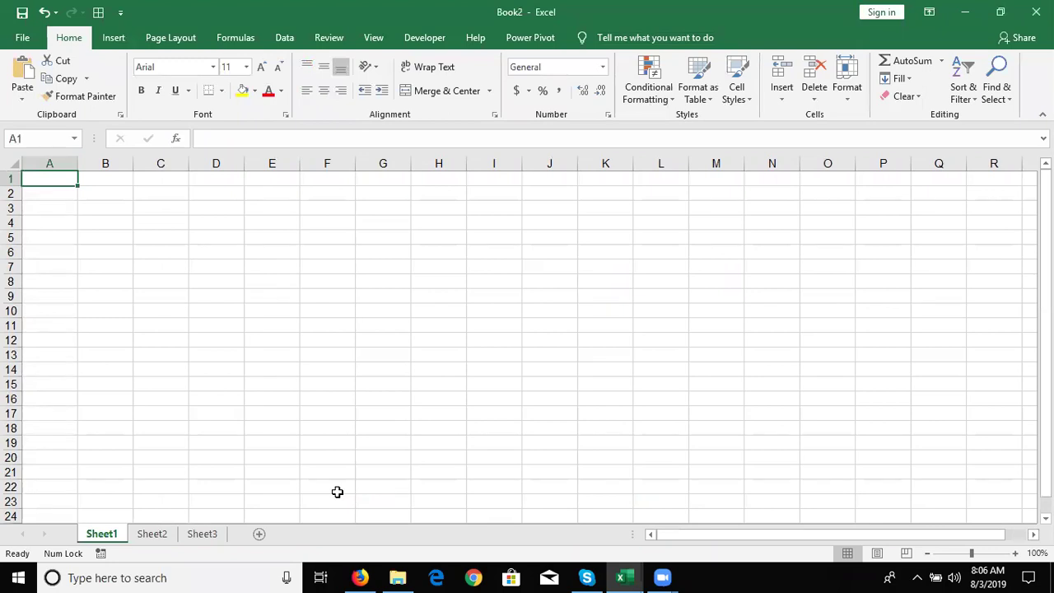
Copy Sheet1 repeatedly and rename the first tab (1), giving sheets (1) through (7)
double_click(101, 534)
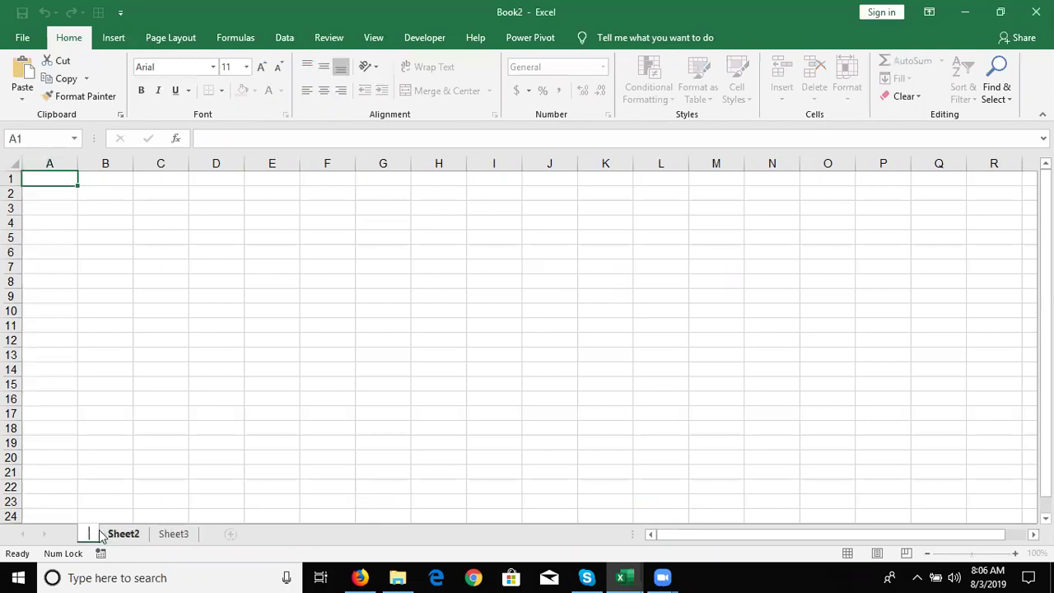
key("BackSpace")
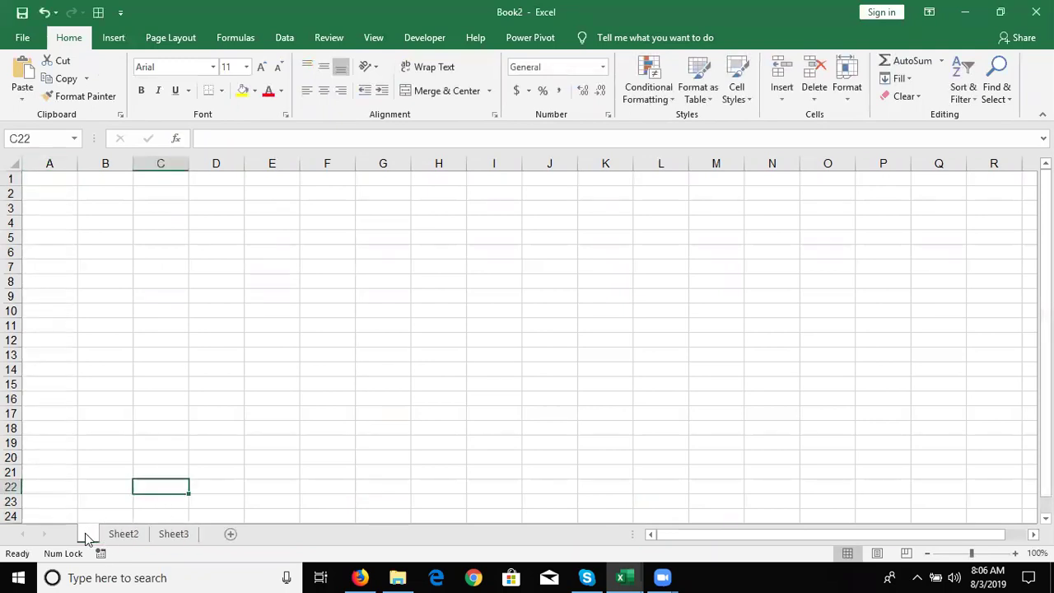
left_click_drag(93, 537, 138, 527)
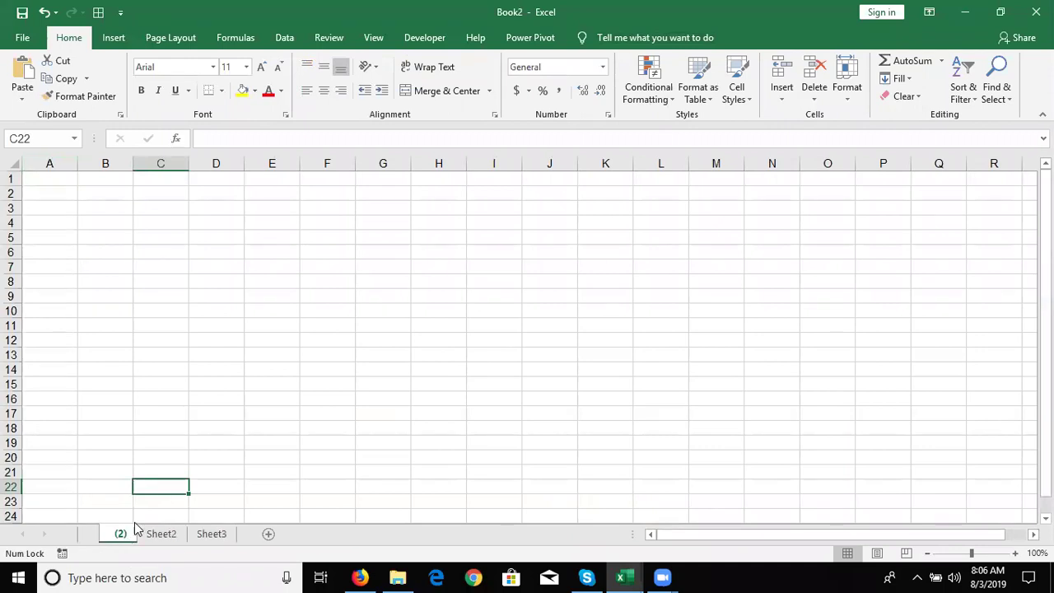
mouse_move(124, 534)
left_mouse_down()
mouse_move(210, 527)
mouse_move(235, 540)
mouse_move(295, 529)
left_mouse_up()
left_click_drag(87, 536, 87, 536)
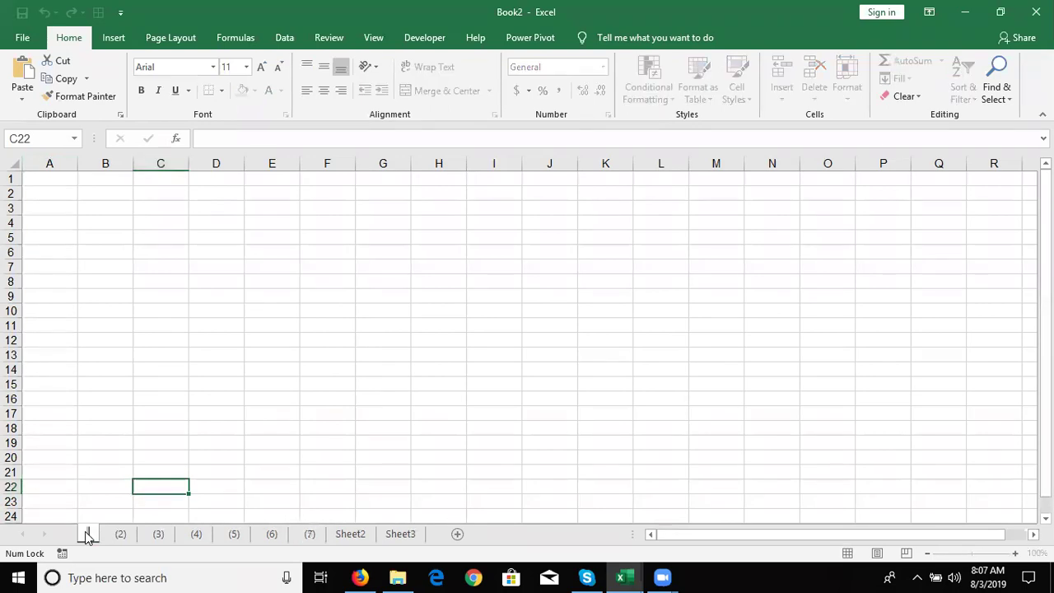
type("(1)")
left_click(71, 499)
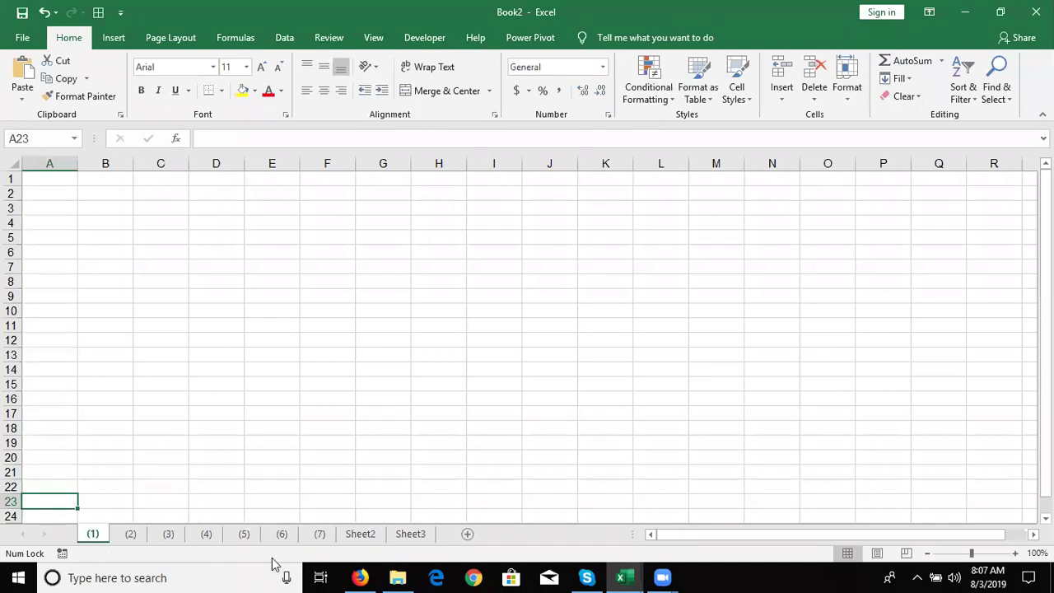
left_click(341, 540)
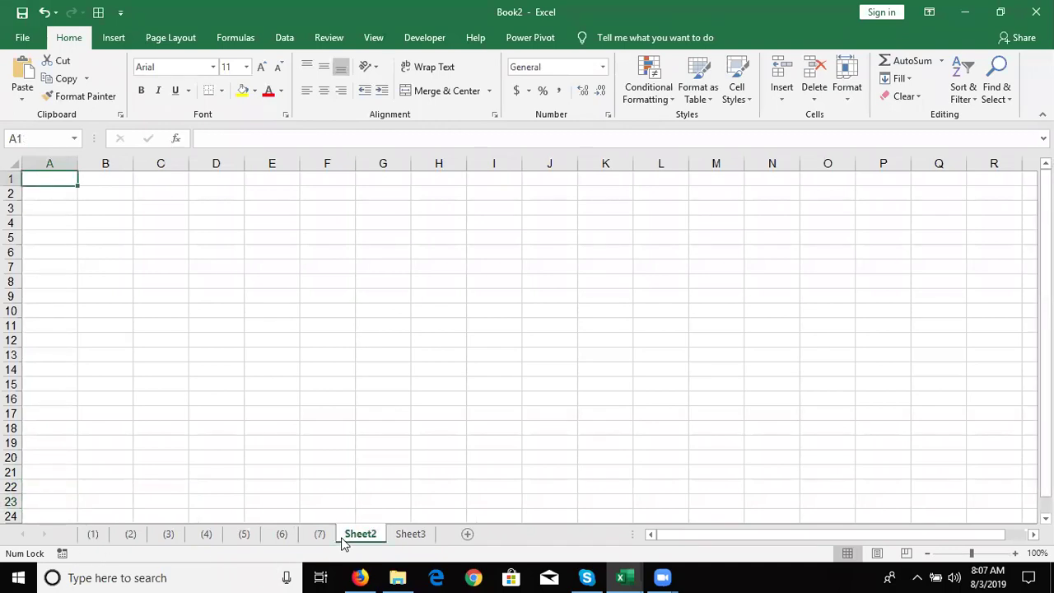
Rename Sheet2 to Data, discarding text accidentally typed into A1
type("Data")
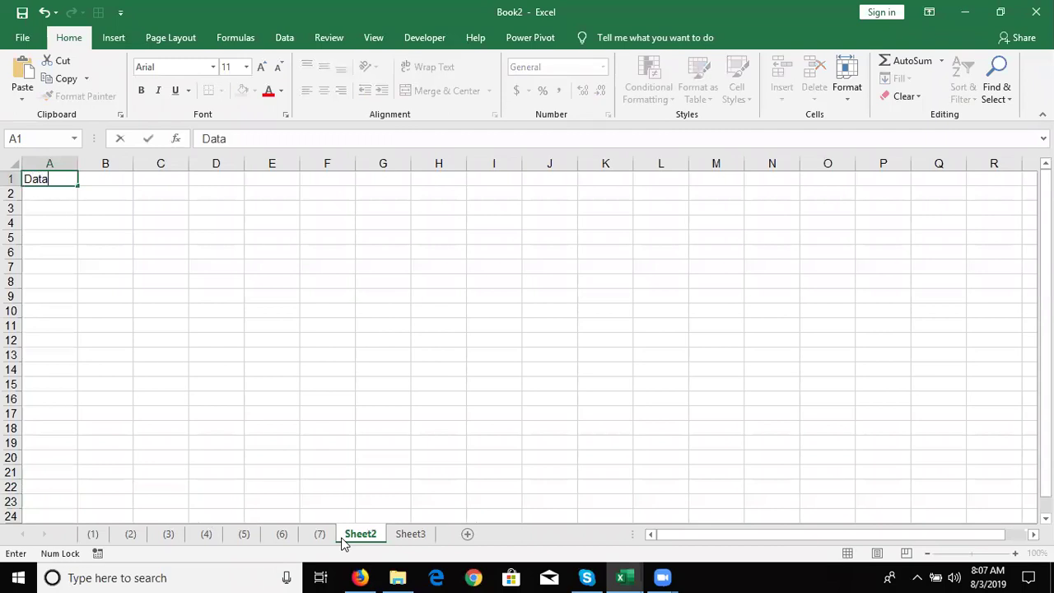
key("Escape")
double_click(369, 536)
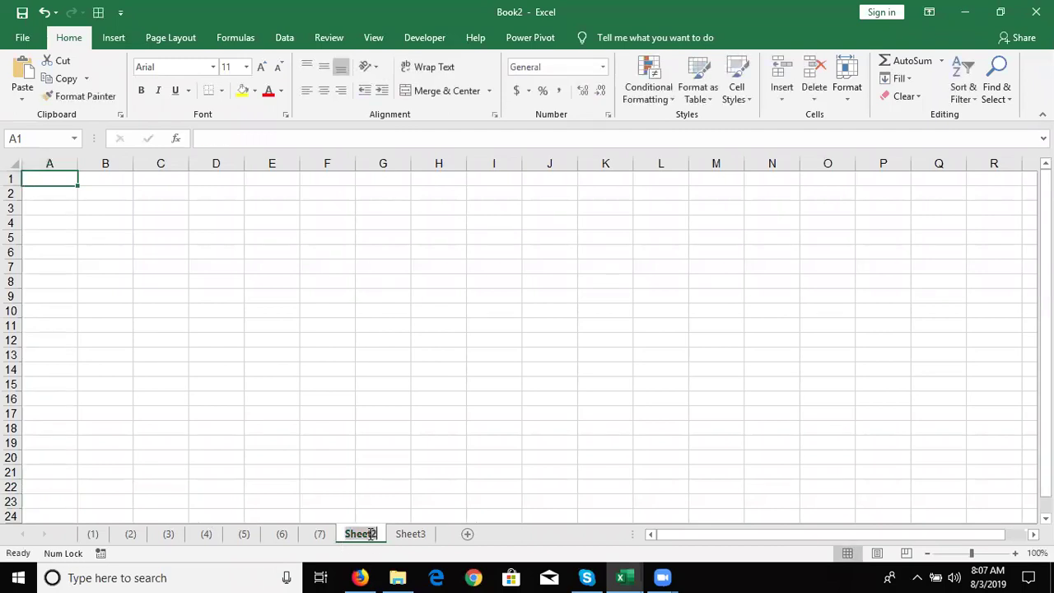
type("Data")
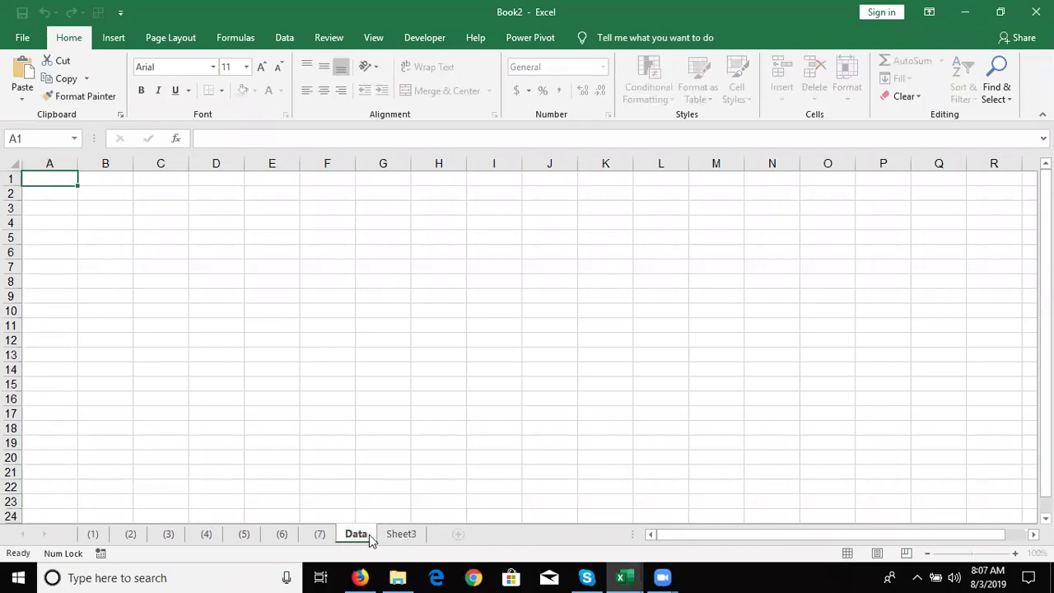
left_click(354, 473)
Create copies Data (2) through Data (5) of the Data sheet
left_click_drag(360, 534, 395, 536)
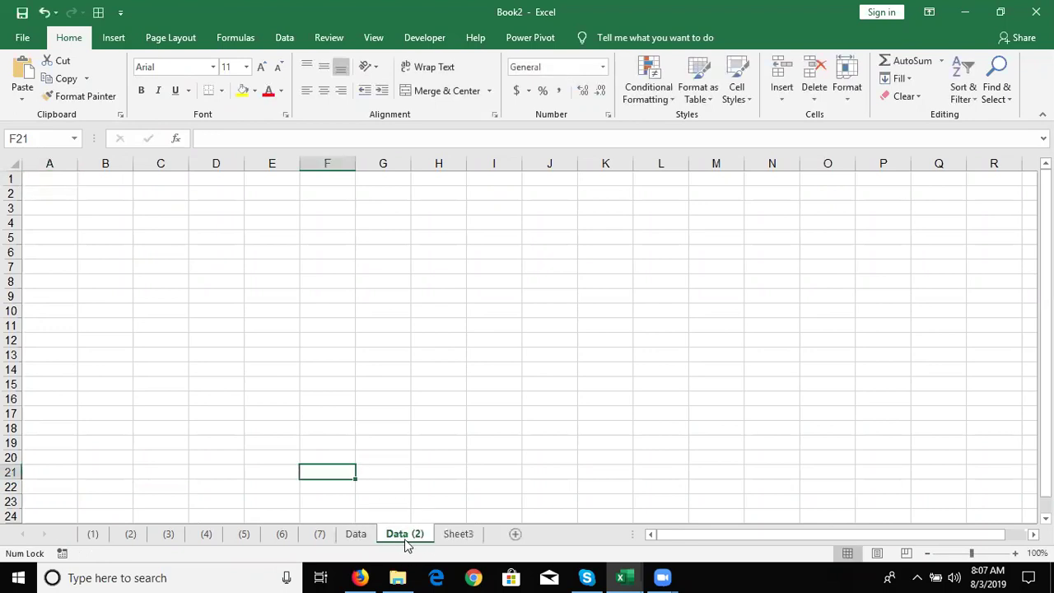
left_click_drag(405, 538, 568, 536)
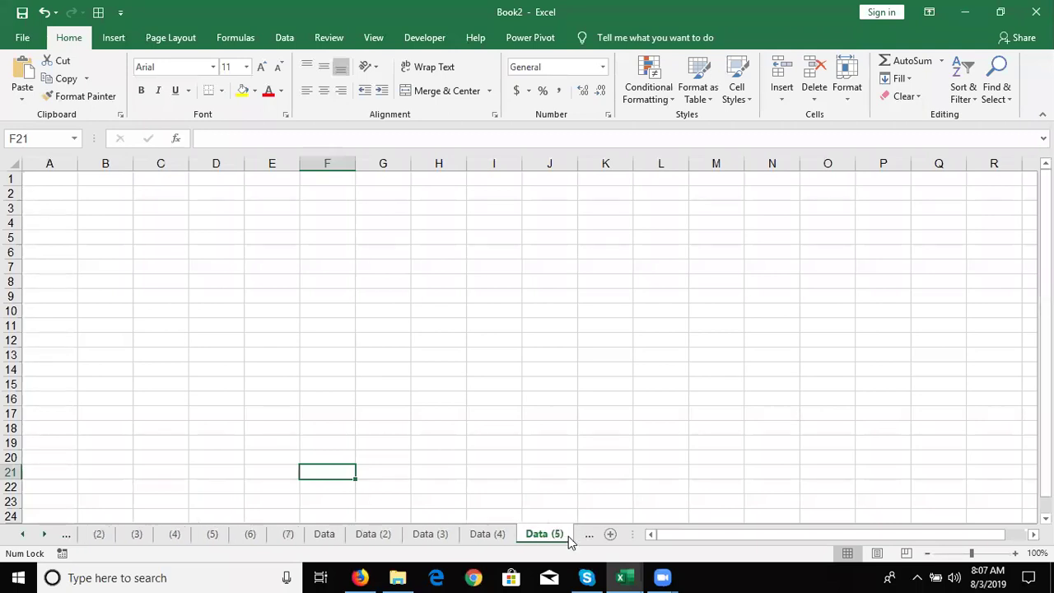
left_click(334, 536)
Enter =RANDBETWEEN(10,90) in cell A1
left_click(51, 173)
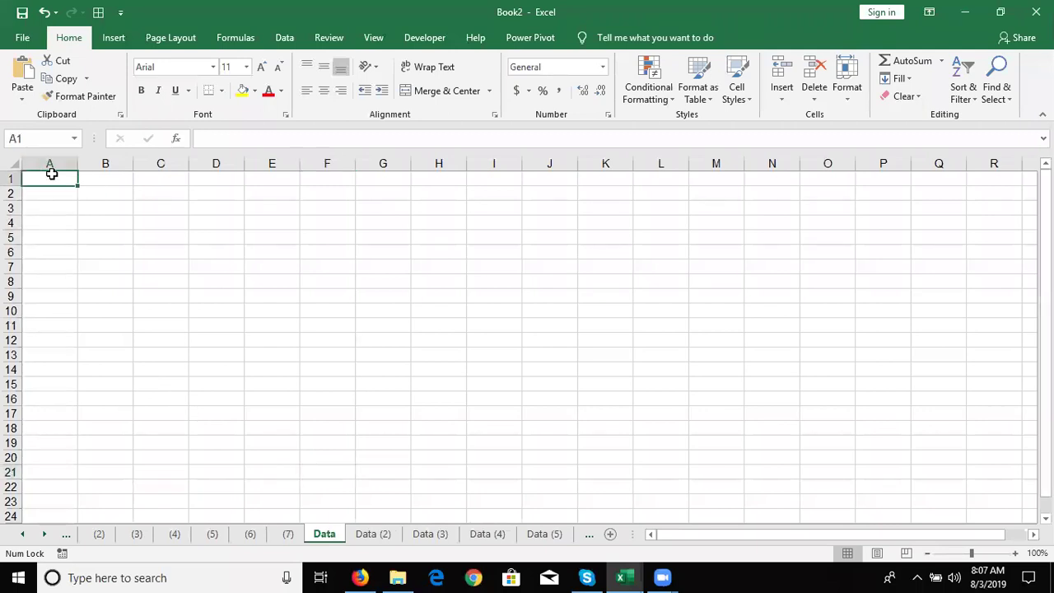
type("=")
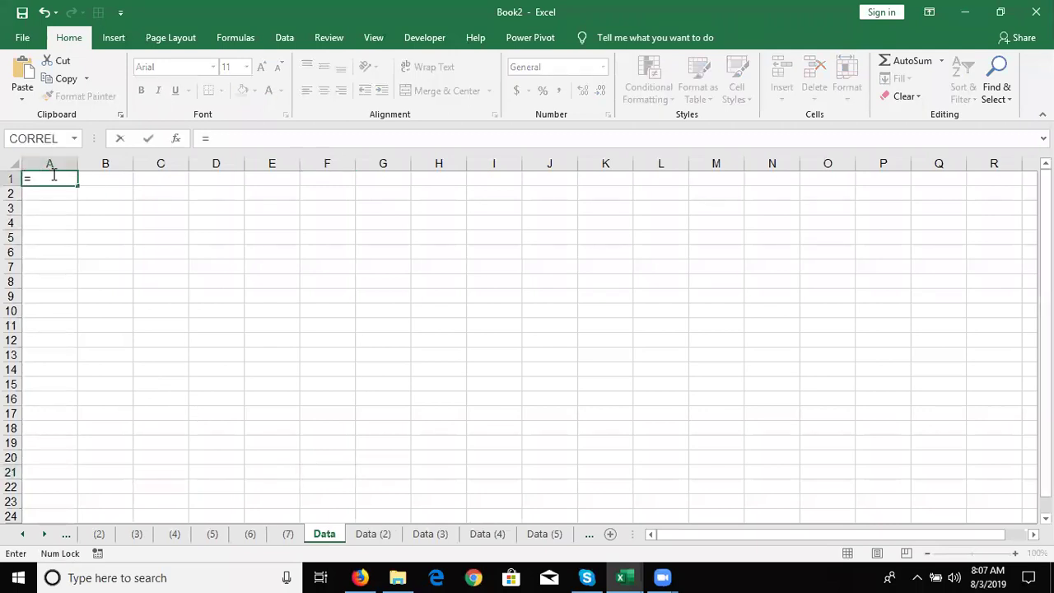
type("ra")
key("Down")
key("Down")
key("Tab")
type("10,90")
key("Return")
Fill the RANDBETWEEN formula across and down A1:H18
key("Up")
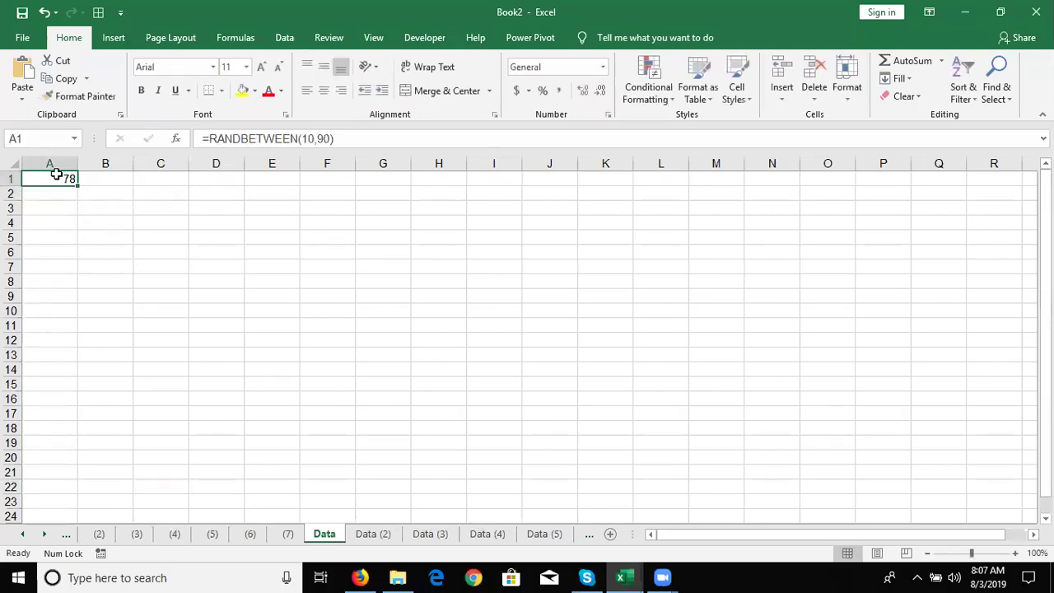
key("shift+Right")
key("shift+Right")
key("shift+Right")
key("shift+Right")
key("shift+Right")
key("shift+Right")
key("shift+Right")
key("shift+Down")
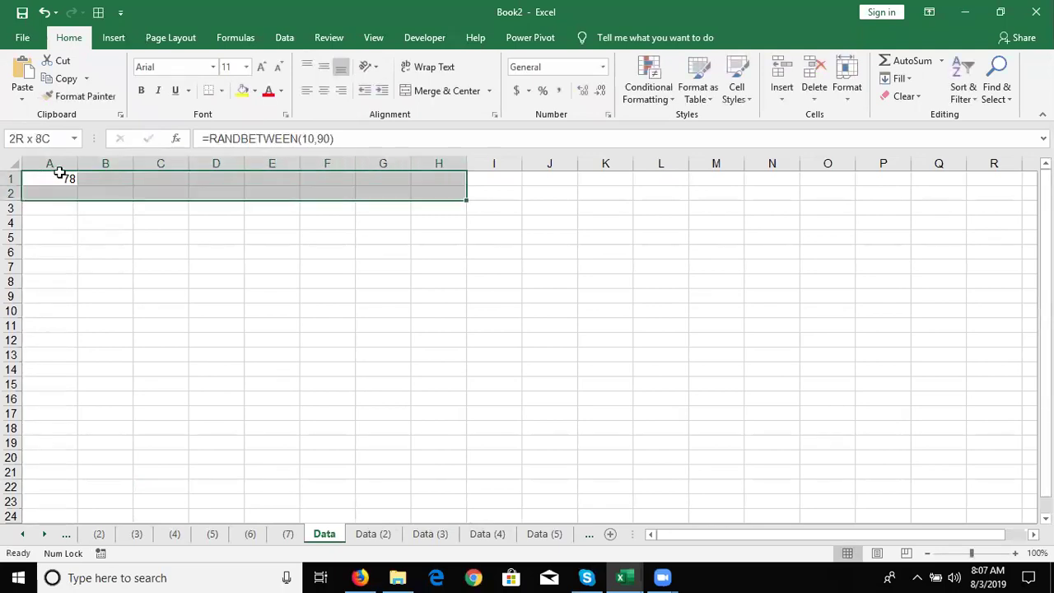
key("shift+Down")
key("shift+Down")
key("shift+Down")
key("shift+Down")
key("shift+Down")
key("shift+Down")
key("shift+Down")
key("ctrl+r")
key("ctrl+d")
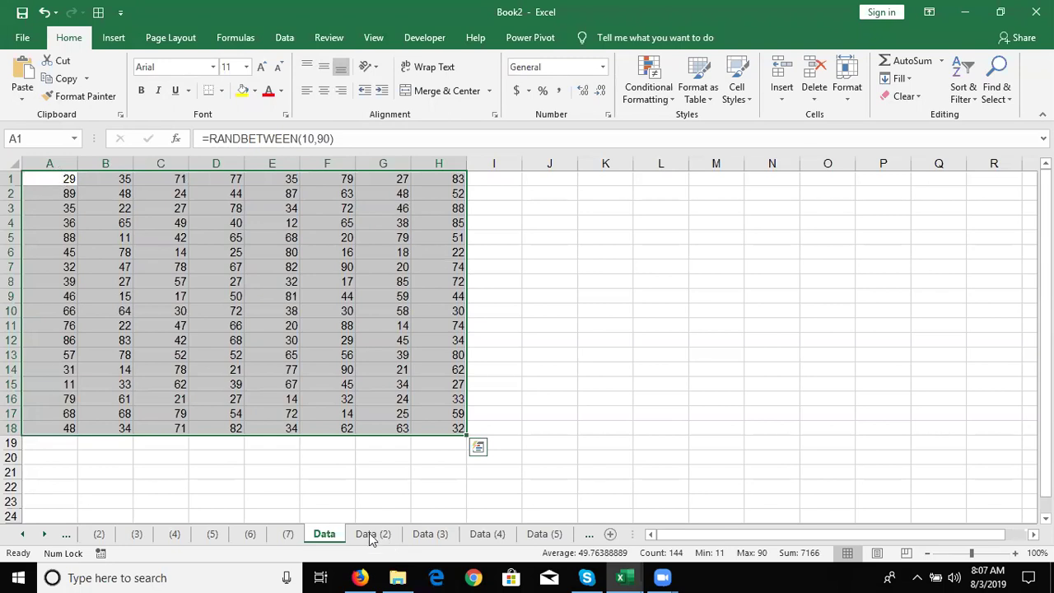
Copy the Data sheet into a new workbook via Move or Copy with Create a copy
right_click(330, 536)
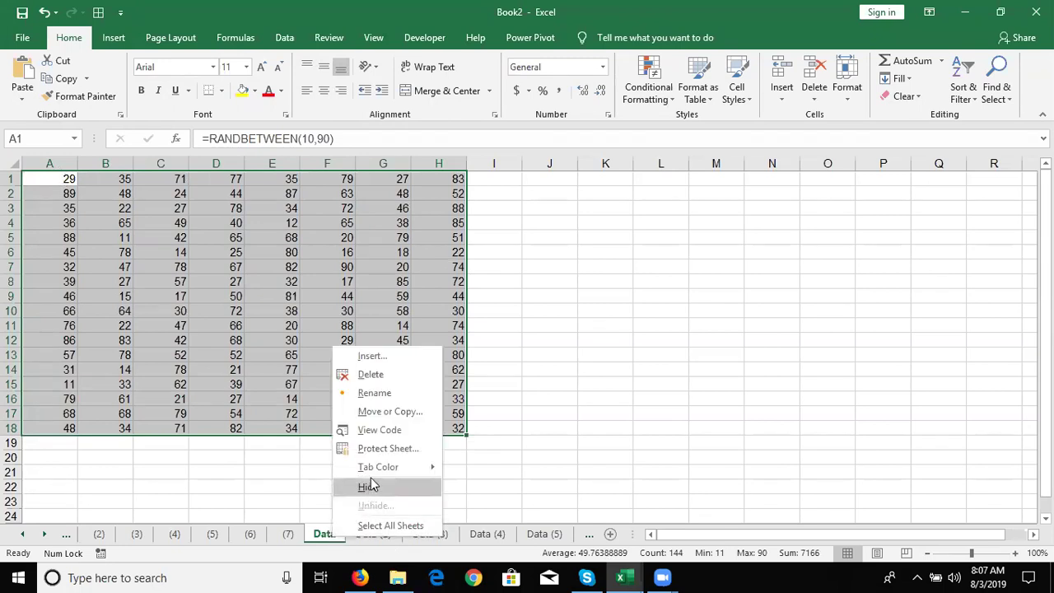
left_click(381, 412)
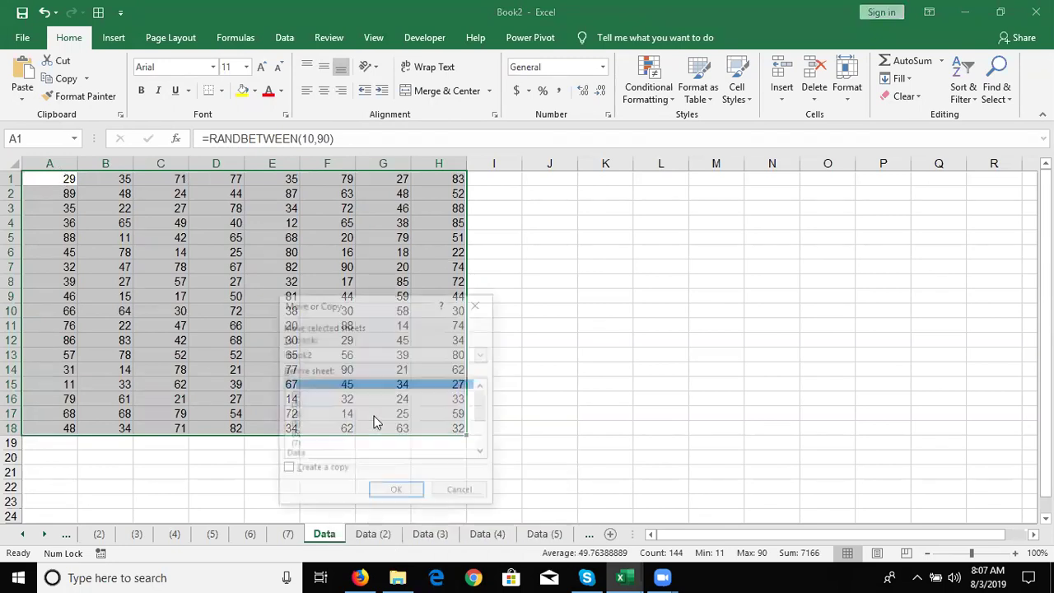
left_click(357, 354)
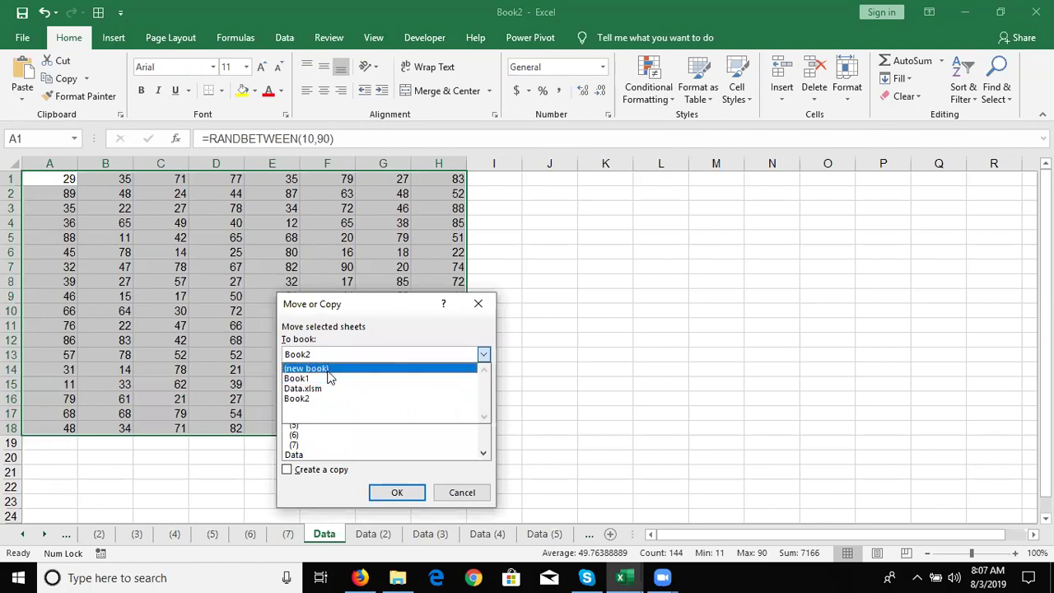
left_click(328, 370)
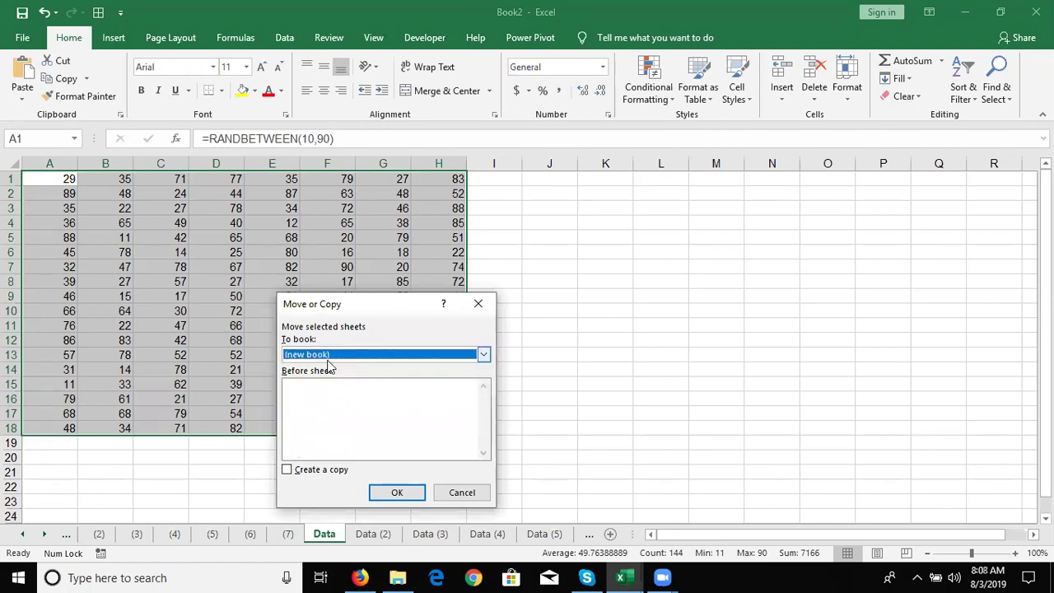
left_click(286, 471)
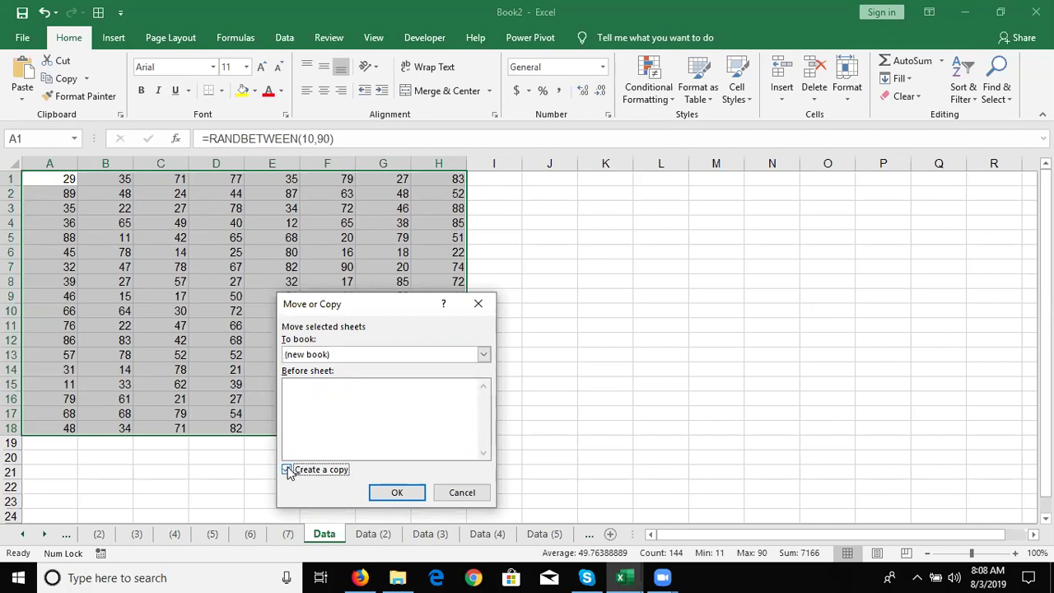
left_click(396, 493)
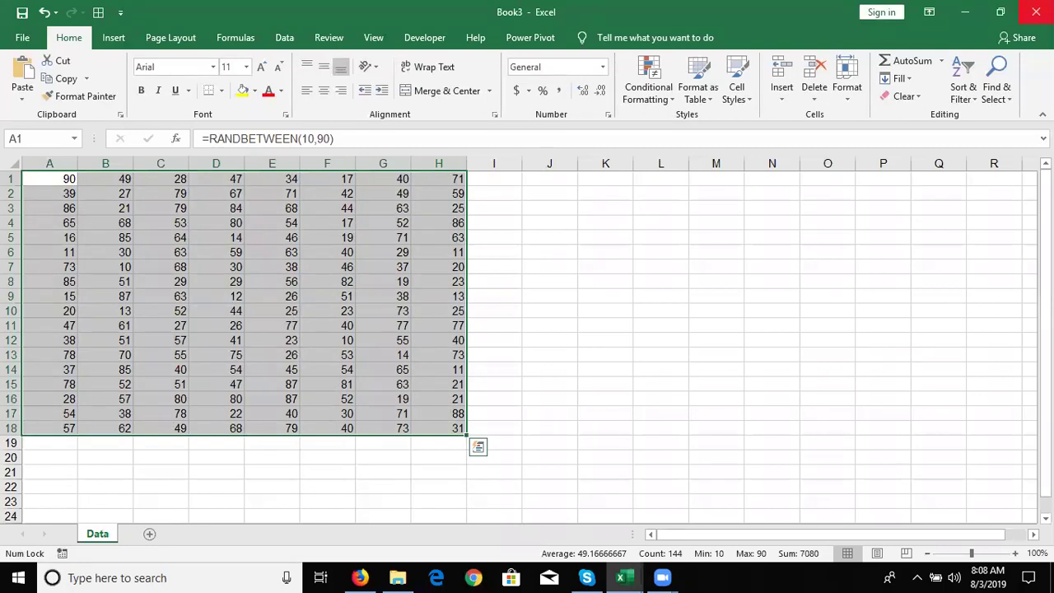
Close Book3 and Book2 without saving
left_click(1036, 12)
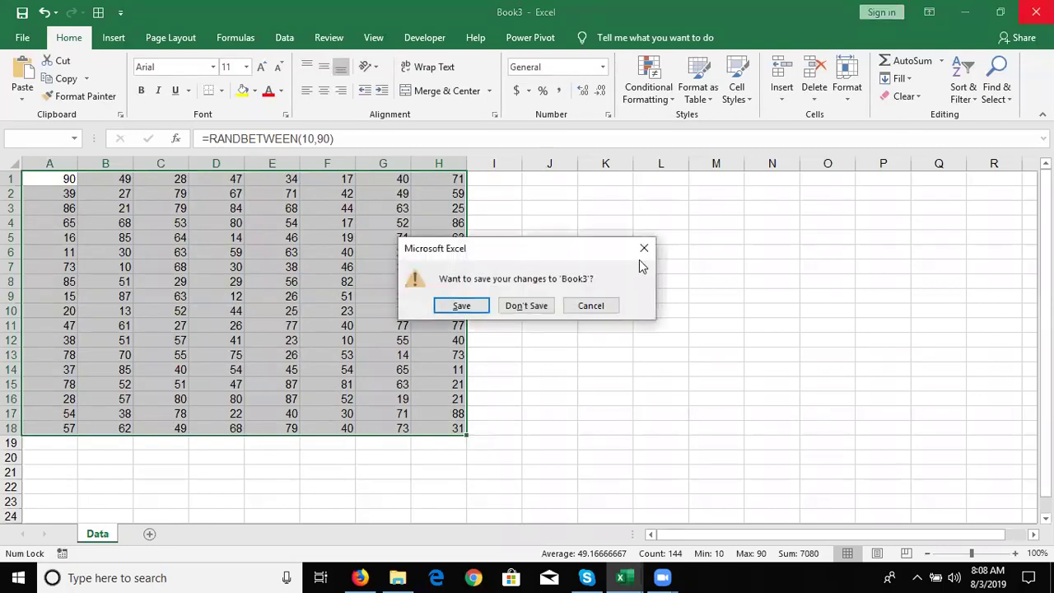
left_click(521, 312)
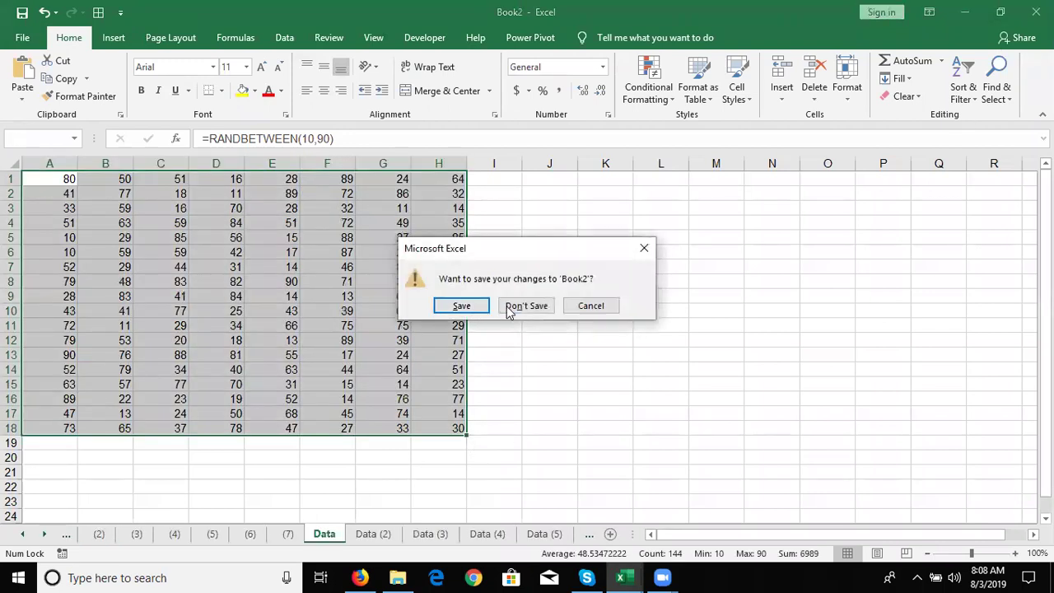
left_click(526, 305)
Finish closing Book2 and abandon a trial rename of Sheet3 to 1
left_click(318, 534)
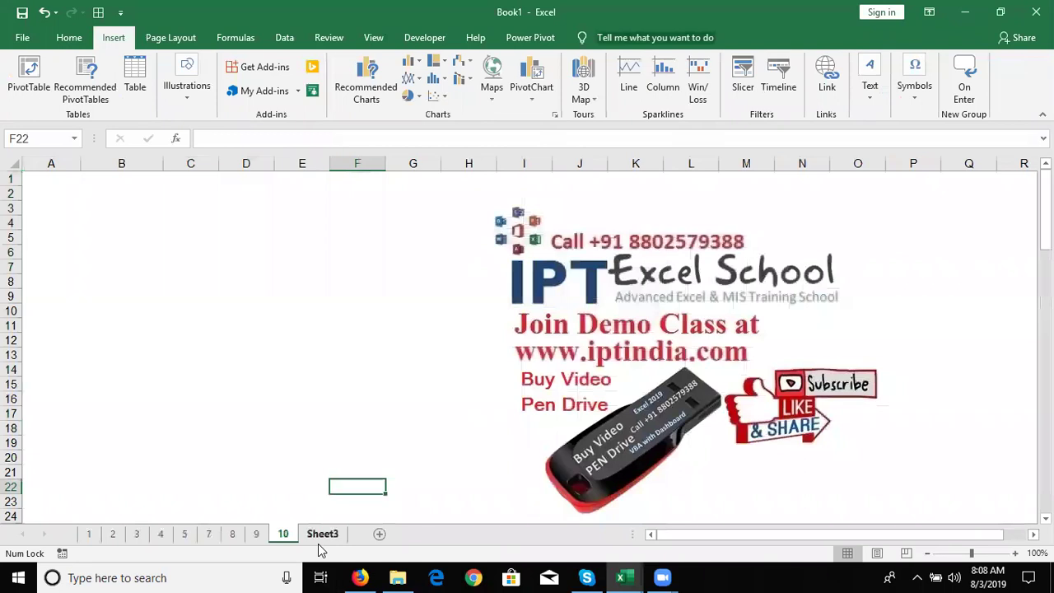
type("11")
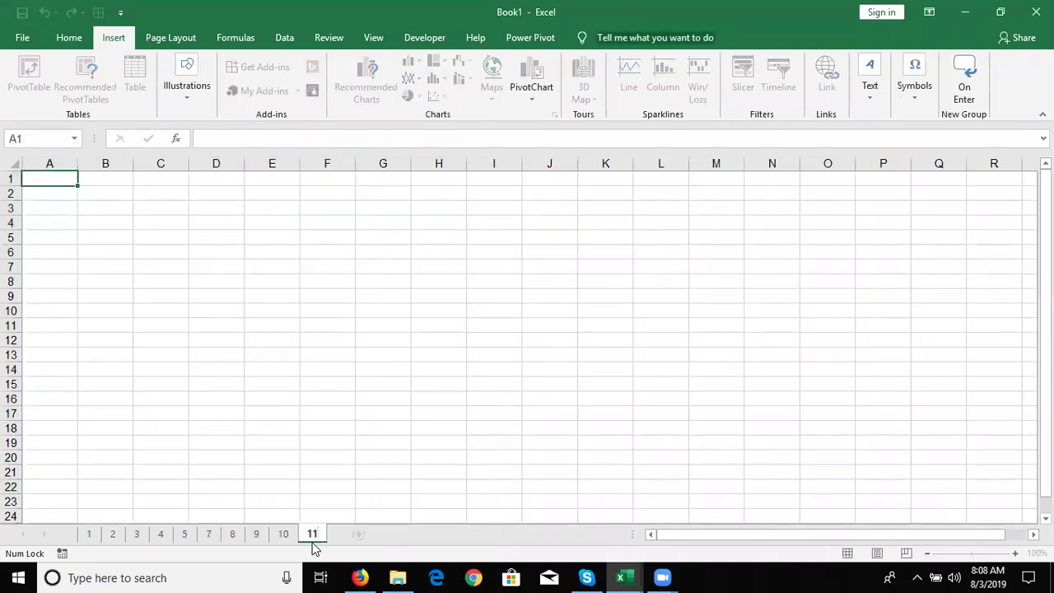
key("BackSpace")
left_click(294, 494)
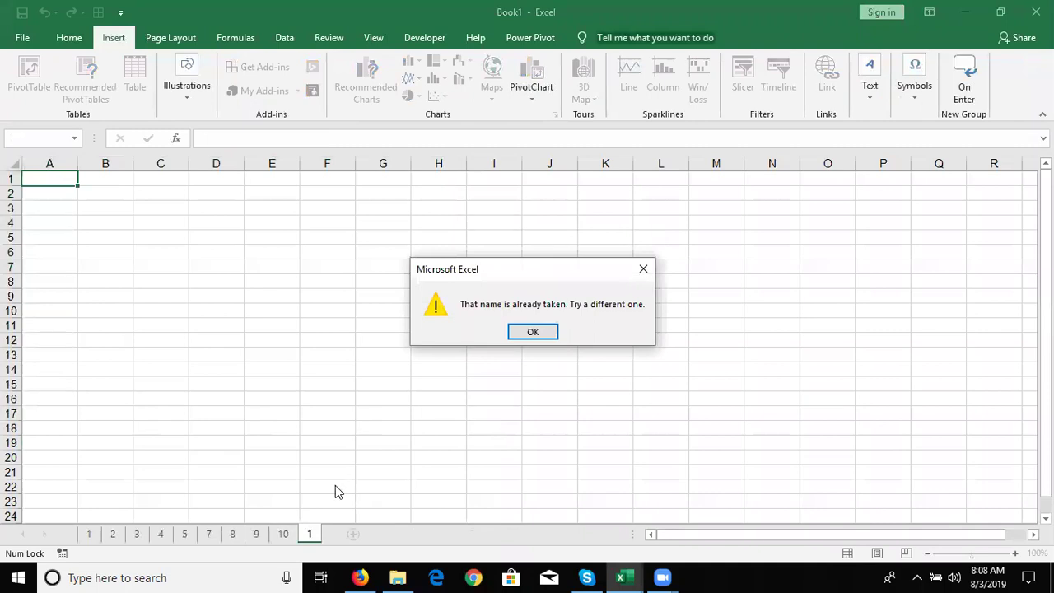
key("Return")
key("Escape")
Enter a trial name in C6 of sheet 10, then clear the cell again
left_click(283, 533)
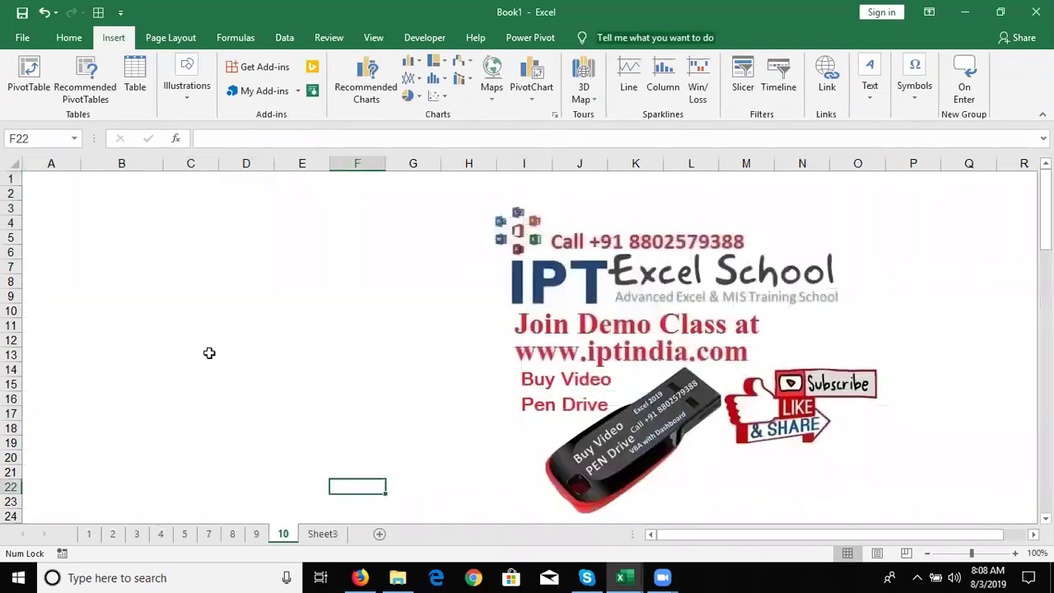
left_click(165, 256)
type("Puja")
key("Return")
left_click(165, 255)
key("Delete")
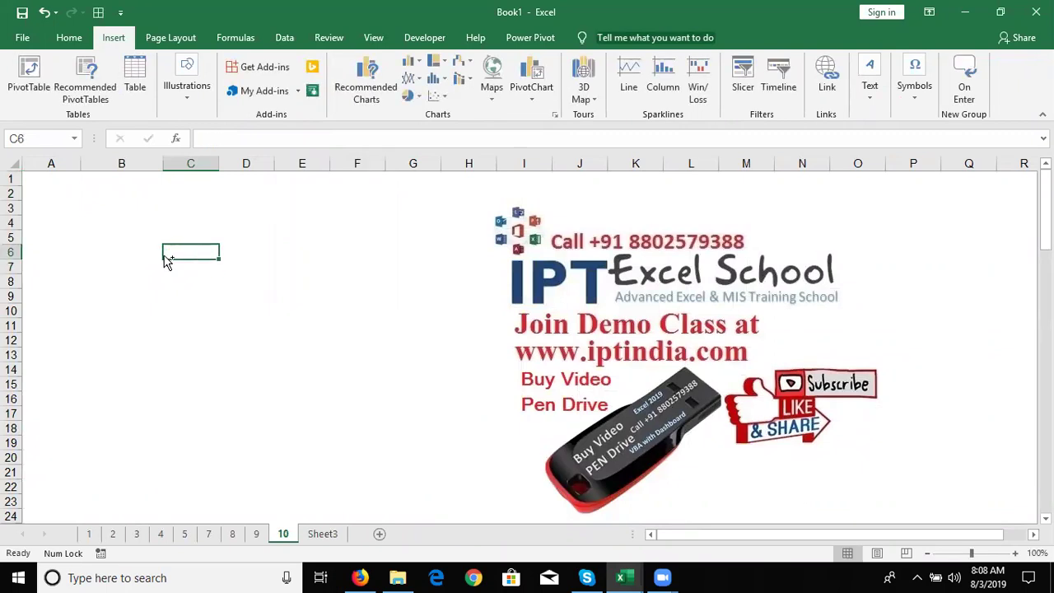
key("ctrl+z")
key("Delete")
Duplicate sheet 10 and rename the 10 (2) copy to 11
left_click(318, 539)
left_click(290, 538)
left_click_drag(290, 543, 310, 537)
left_click(287, 536, "ctrl")
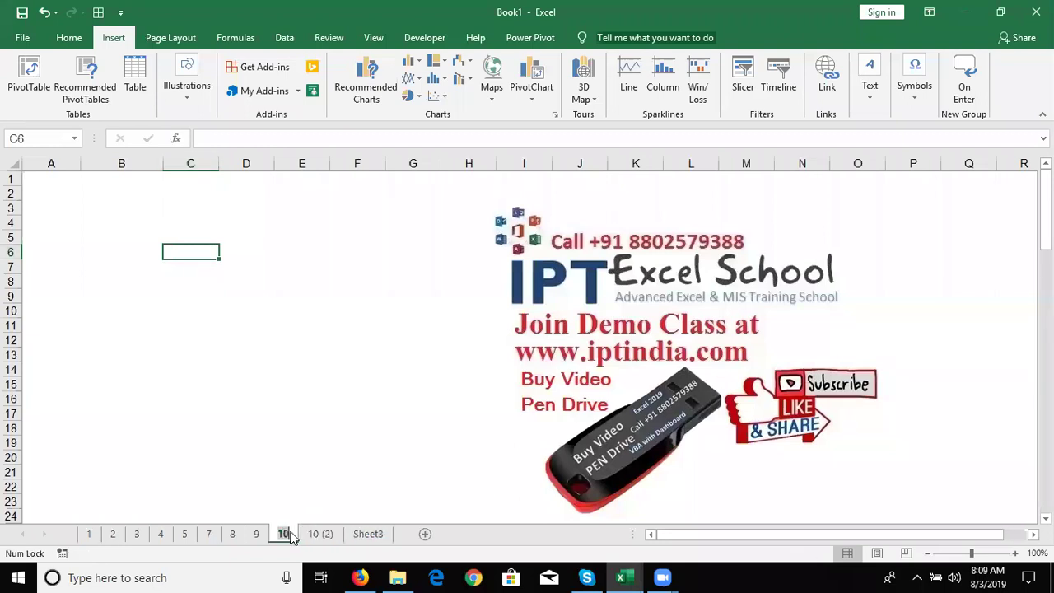
double_click(313, 535)
type("11")
left_click(277, 472)
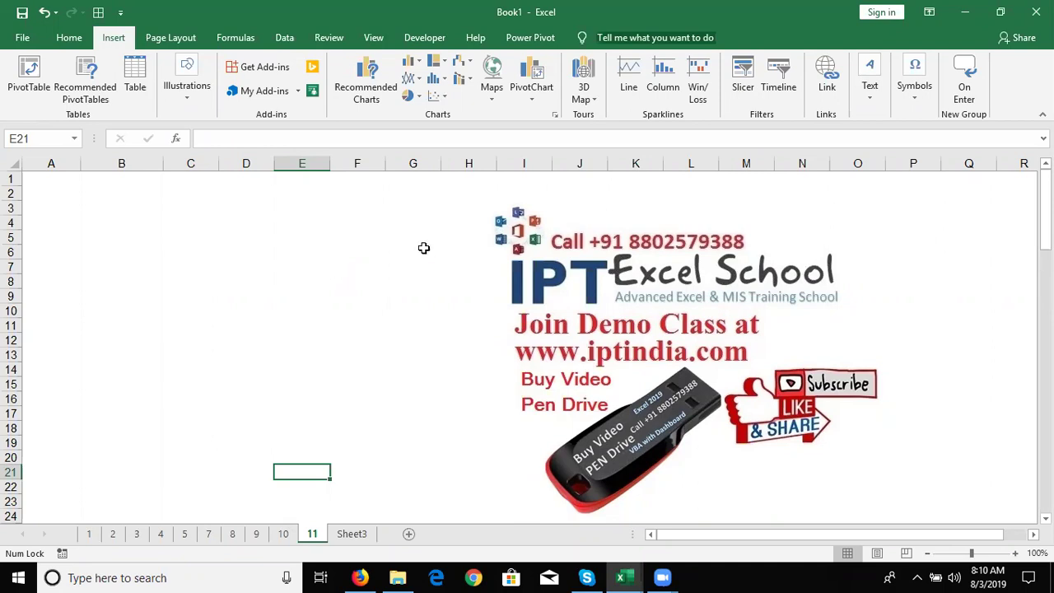
left_click(73, 195)
key("Up")
type("=ra")
key("Down")
key("Down")
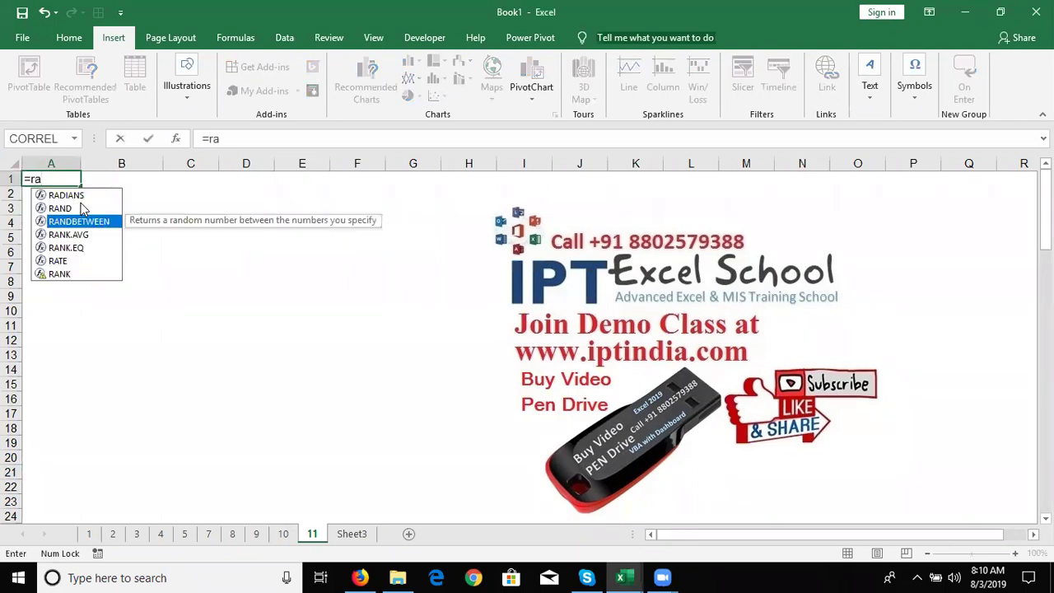
key("Tab")
type("10")
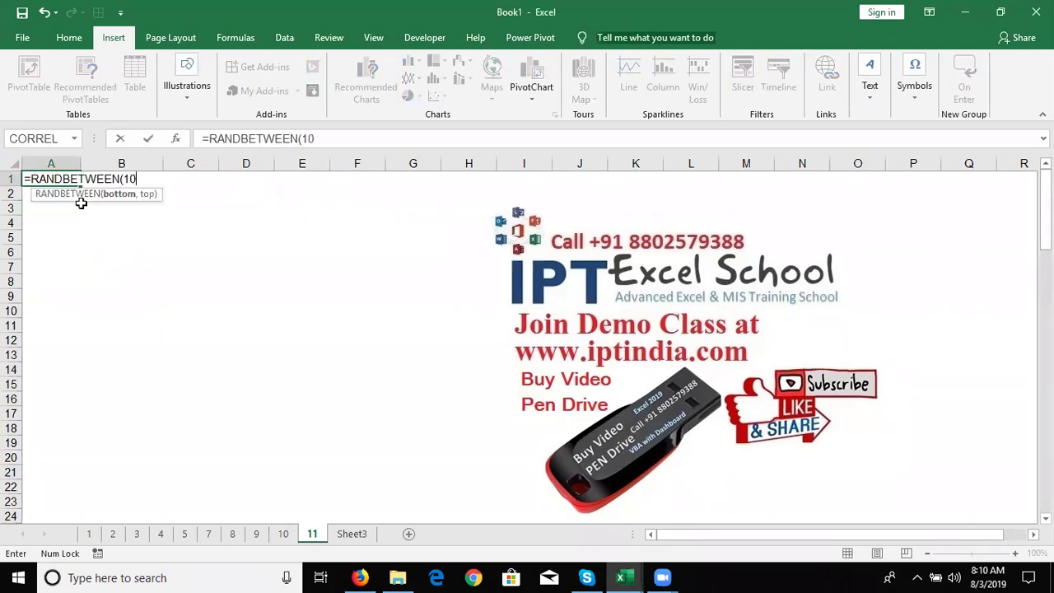
type(",90")
key("Return")
key("Up")
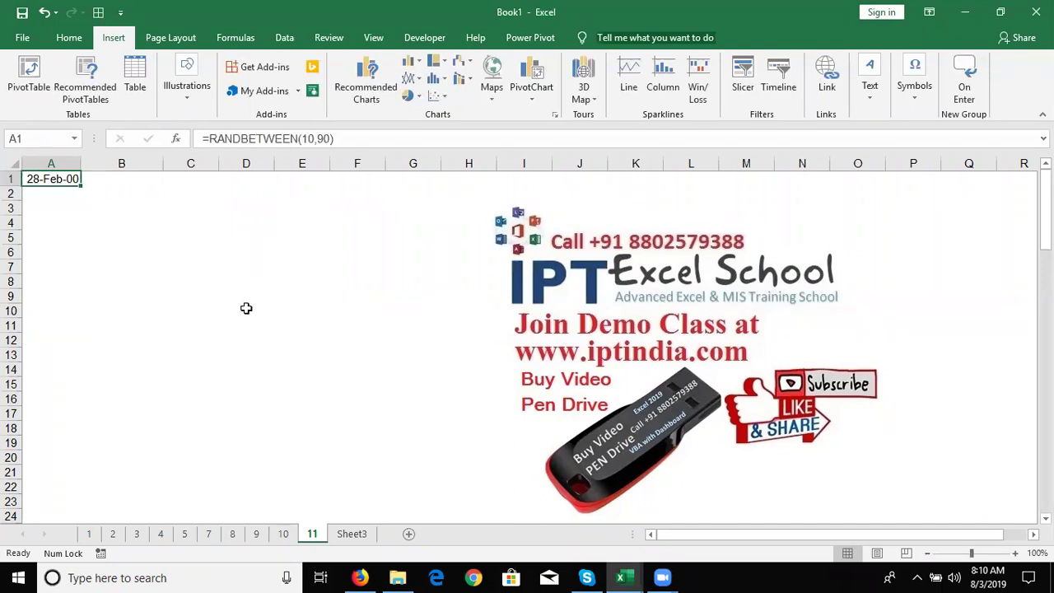
key("Delete")
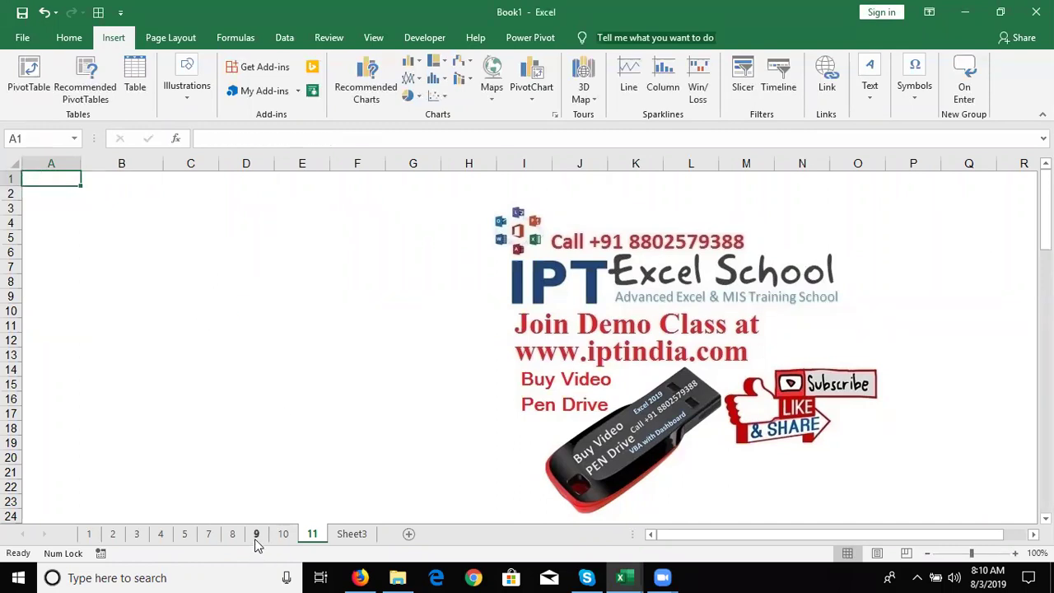
Copy the employee table A1:I19 from sheet 5 and paste it at A1 on sheet 10
left_click(257, 533)
left_click(232, 534)
left_click(208, 534)
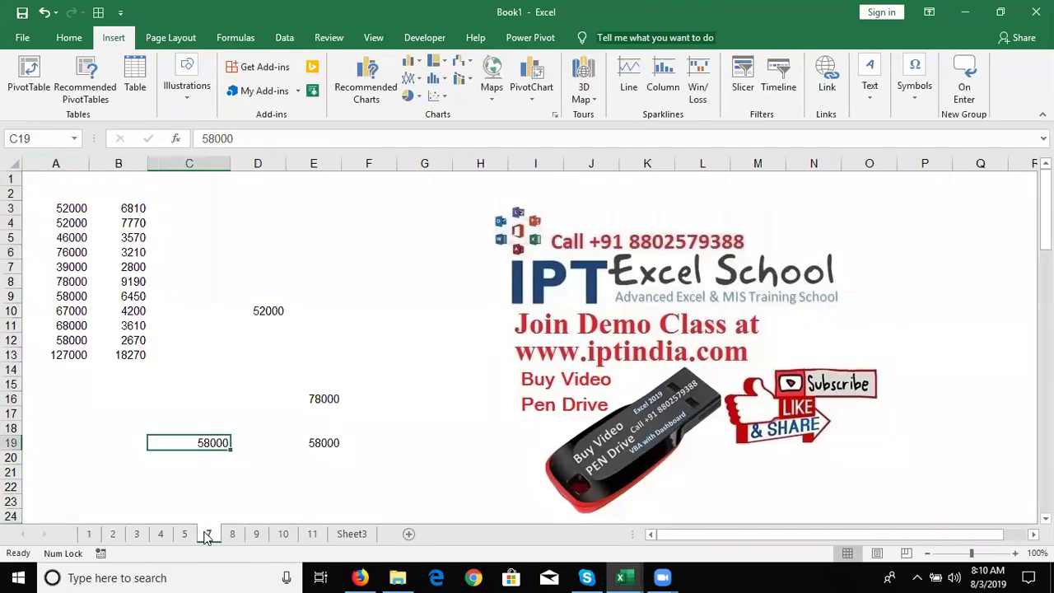
left_click(185, 534)
left_click_drag(68, 178, 514, 443)
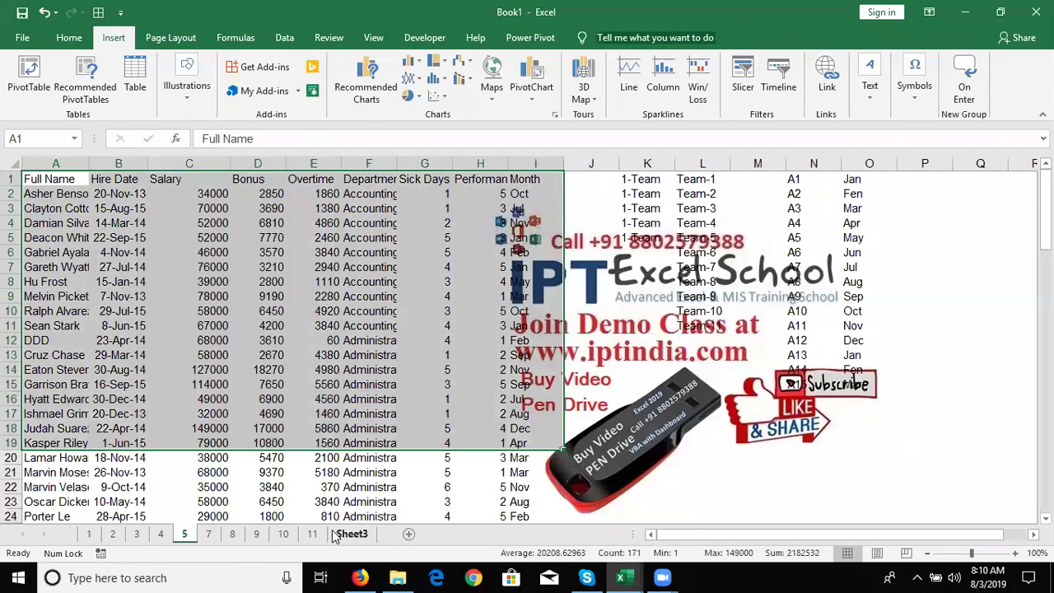
key("ctrl+c")
left_click(284, 534)
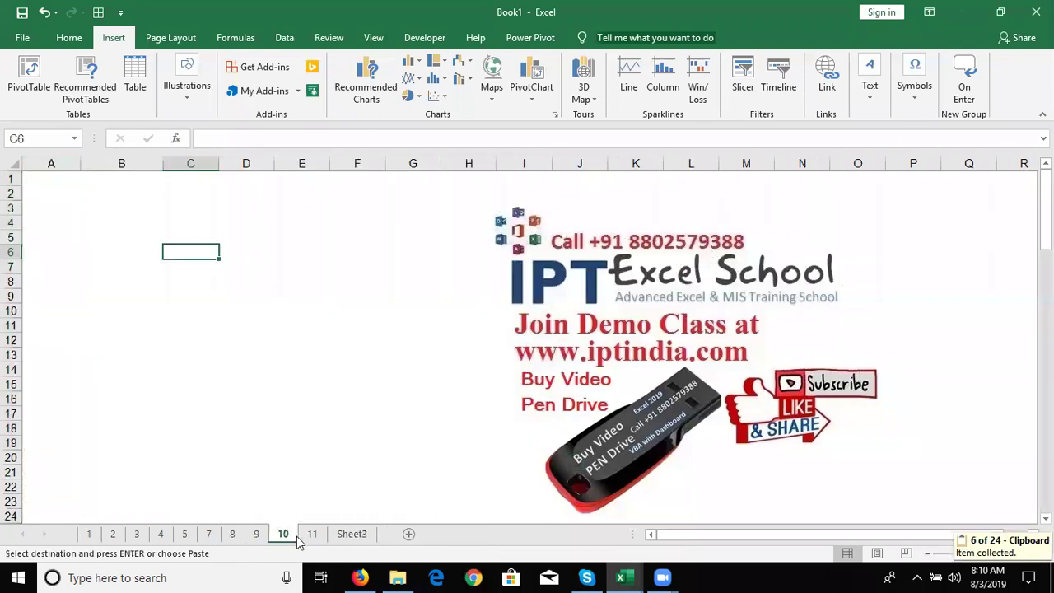
left_click(69, 180)
key("ctrl+v")
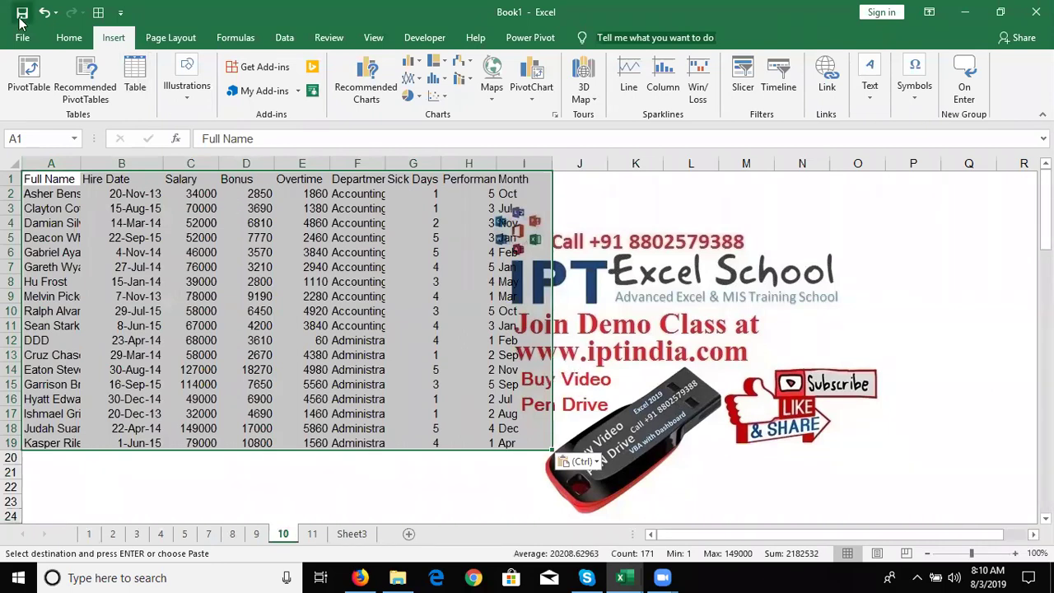
left_click(73, 41)
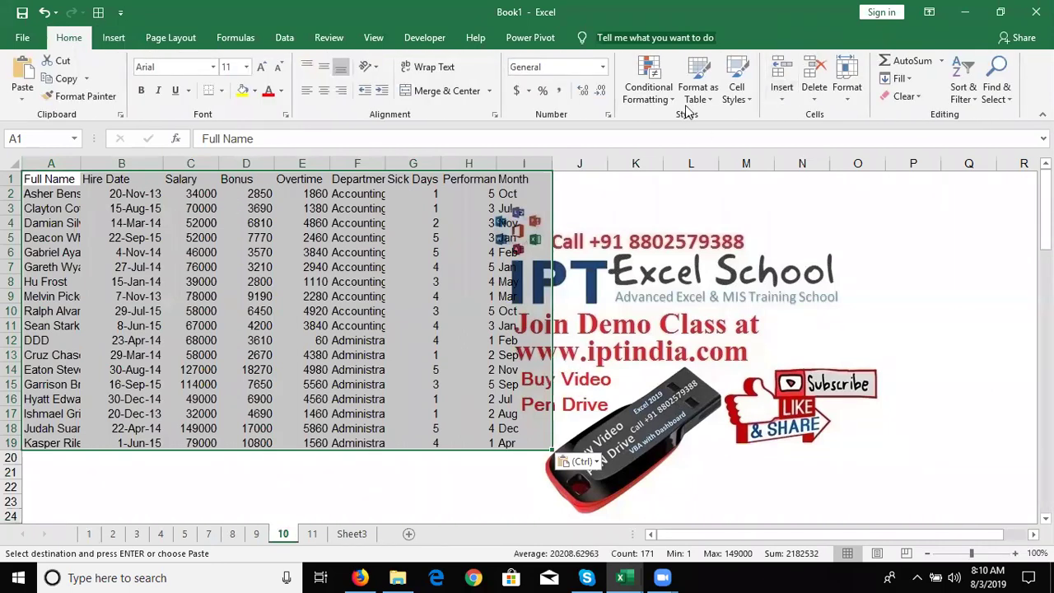
left_click(691, 97)
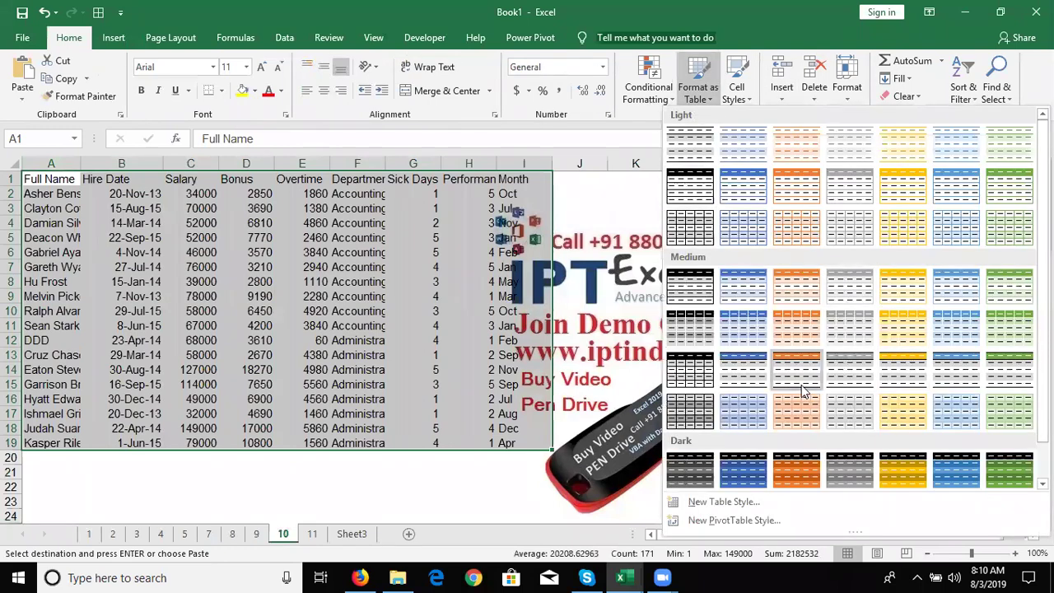
left_click(793, 332)
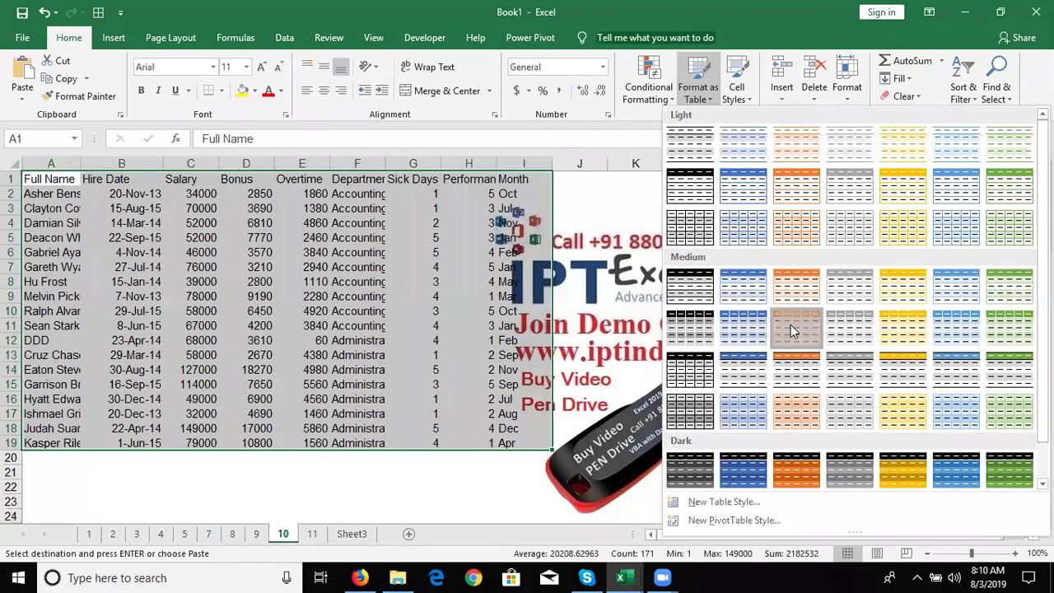
left_click(275, 255)
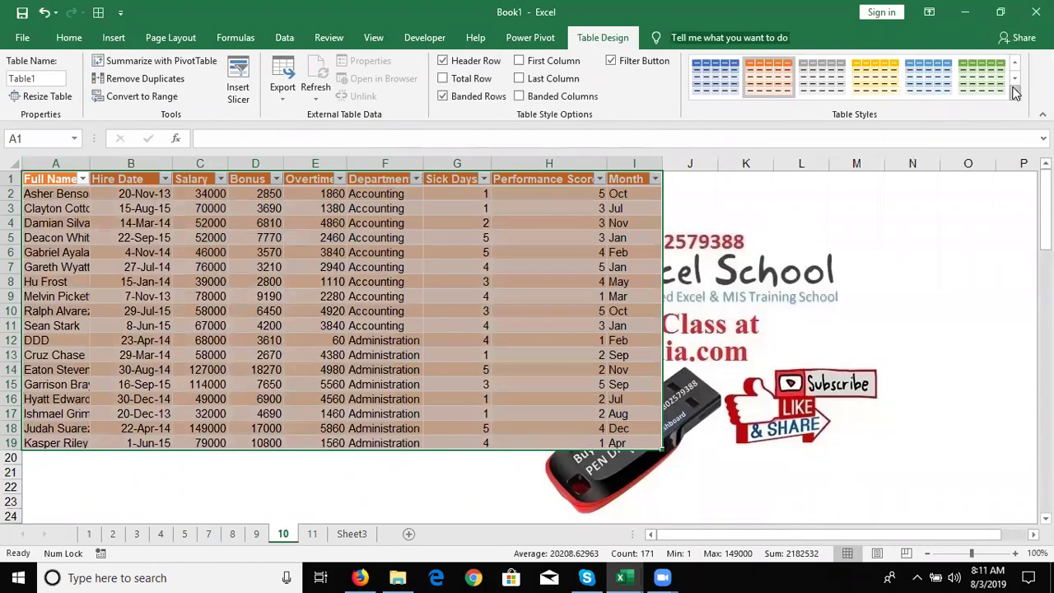
left_click(1015, 92)
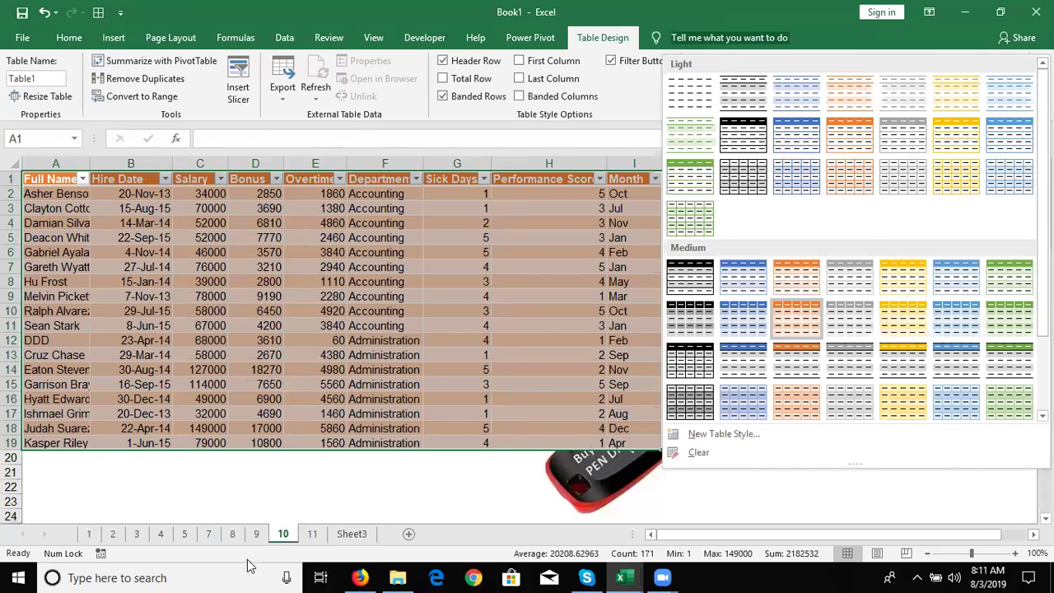
left_click(287, 536)
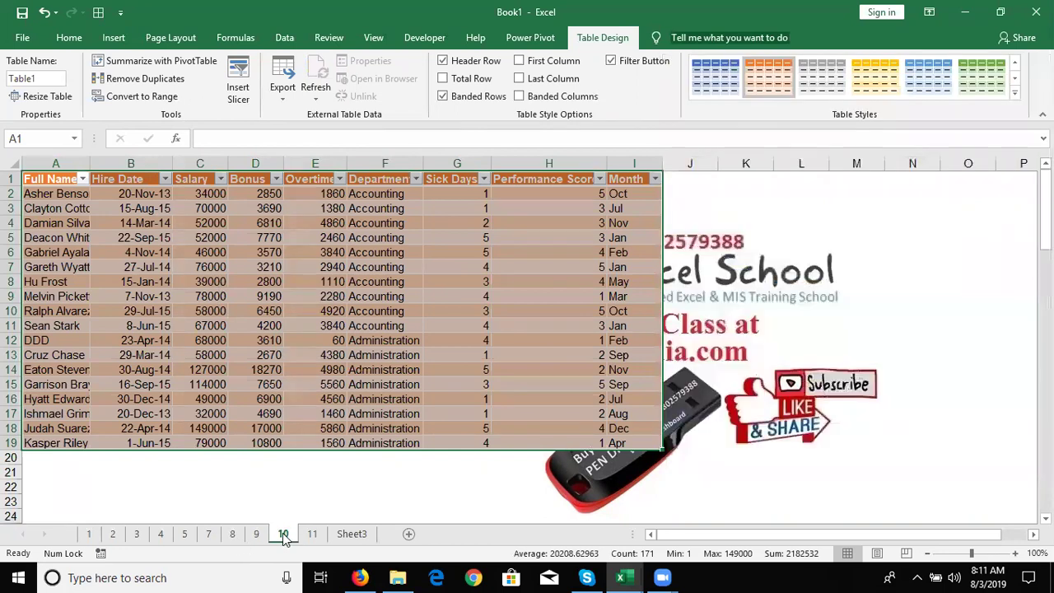
key("ctrl+z")
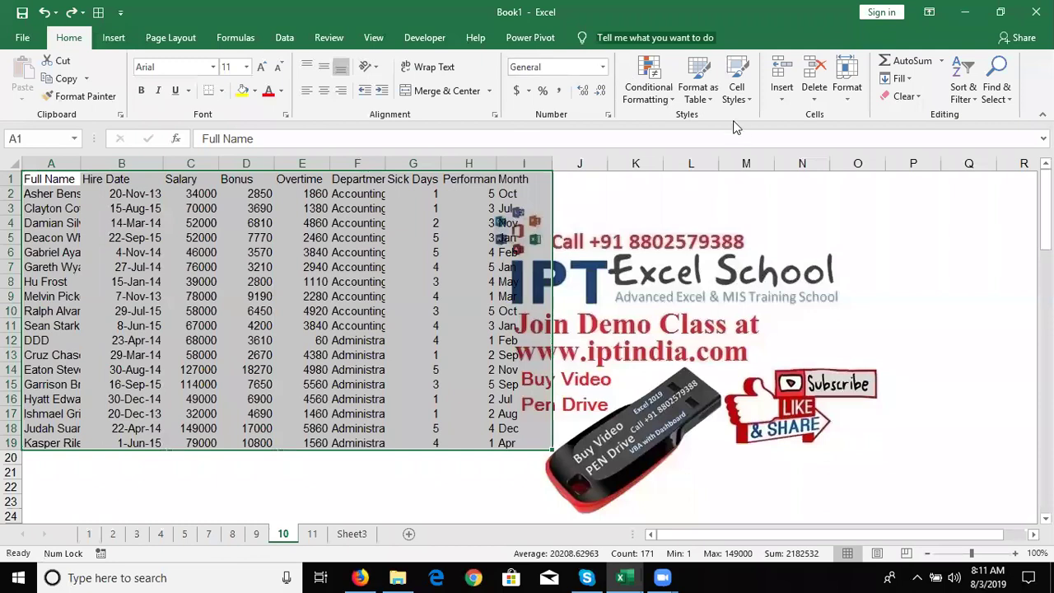
left_click(736, 90)
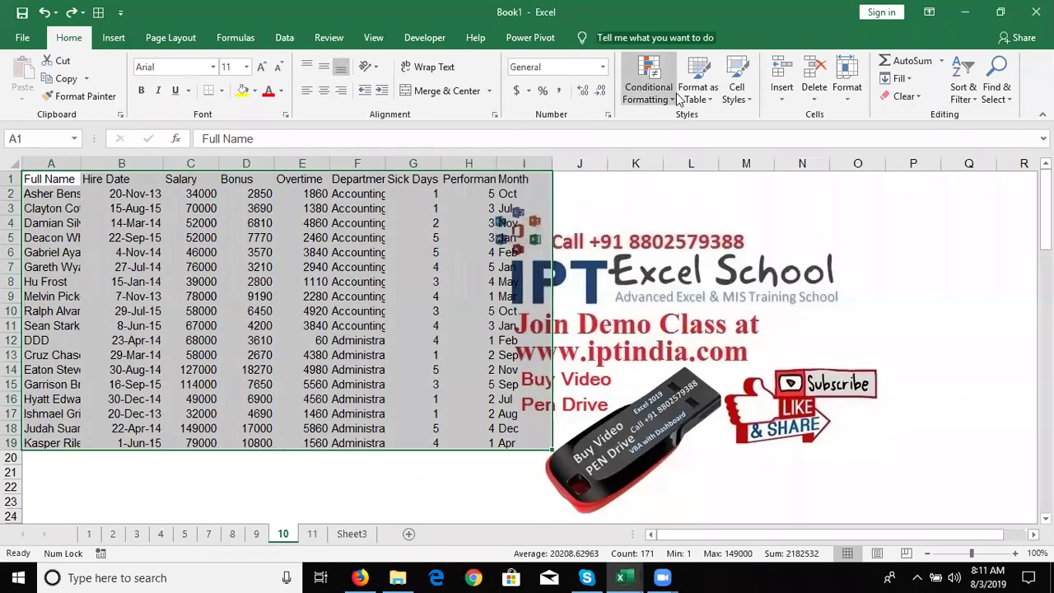
left_click(651, 89)
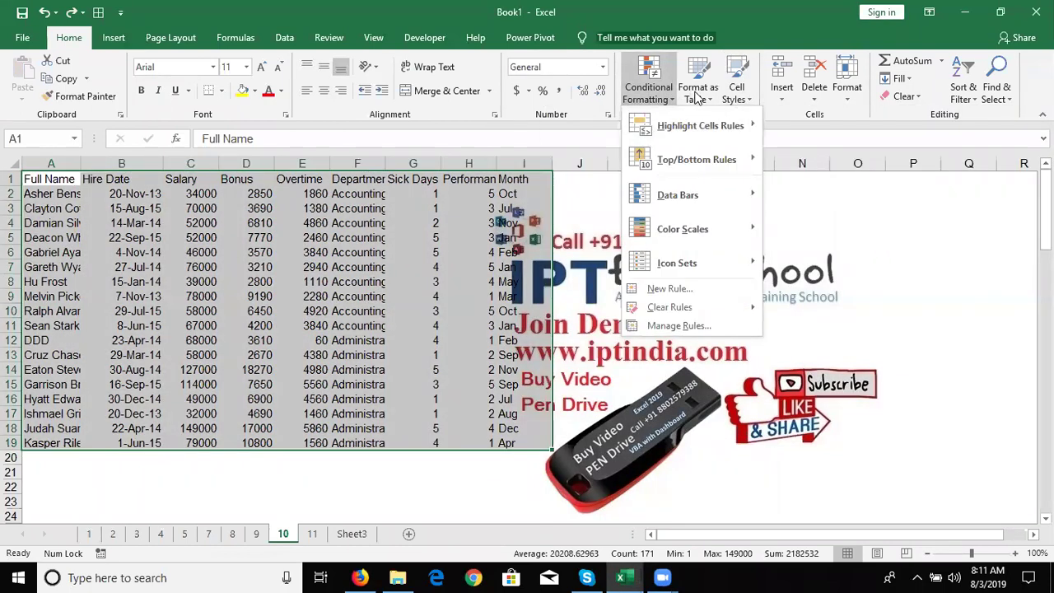
left_click(697, 95)
left_click(735, 94)
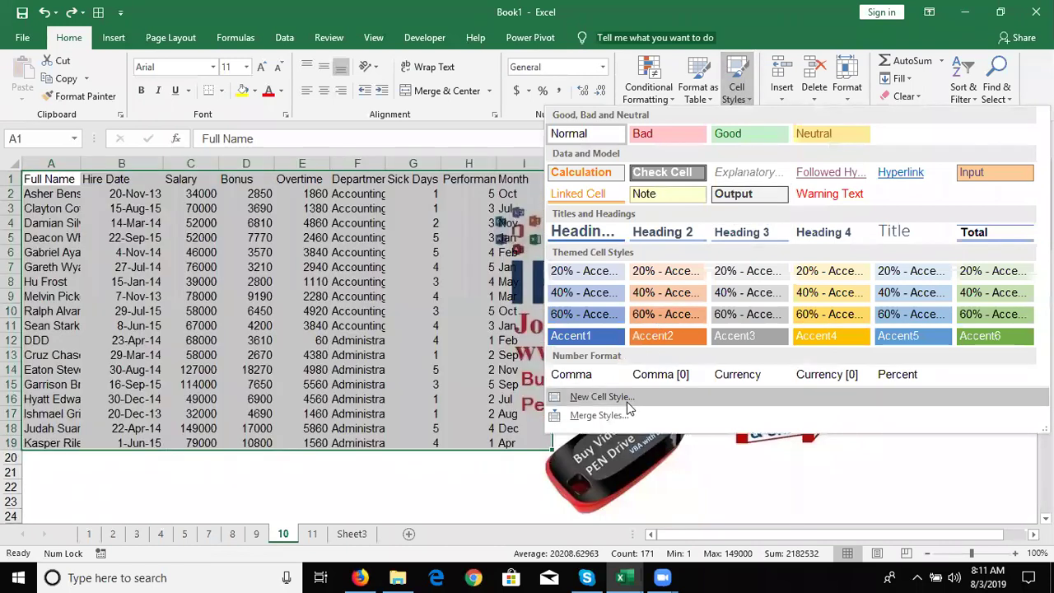
left_click(627, 402)
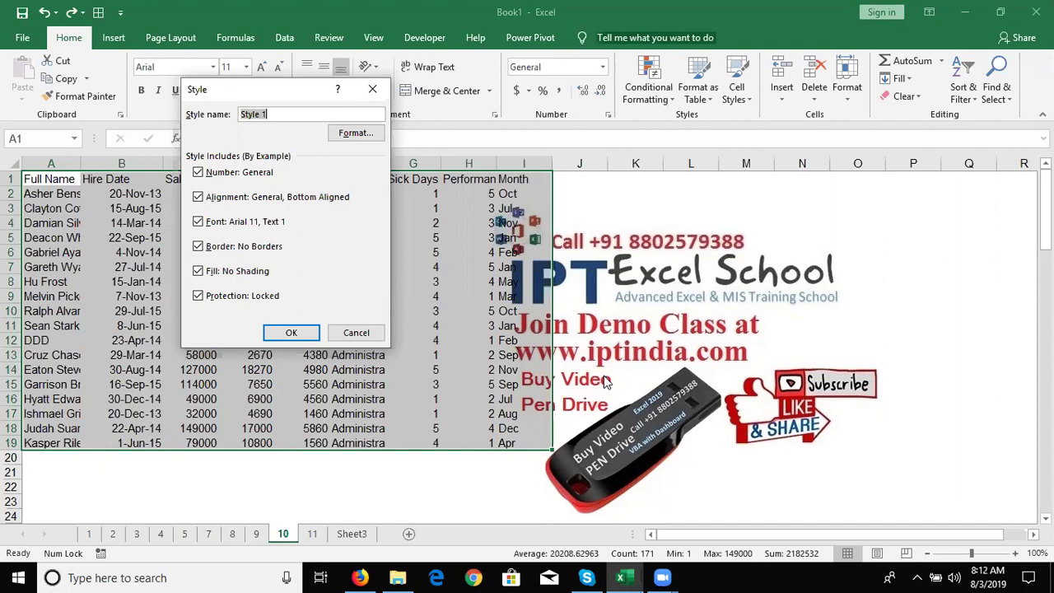
key("Escape")
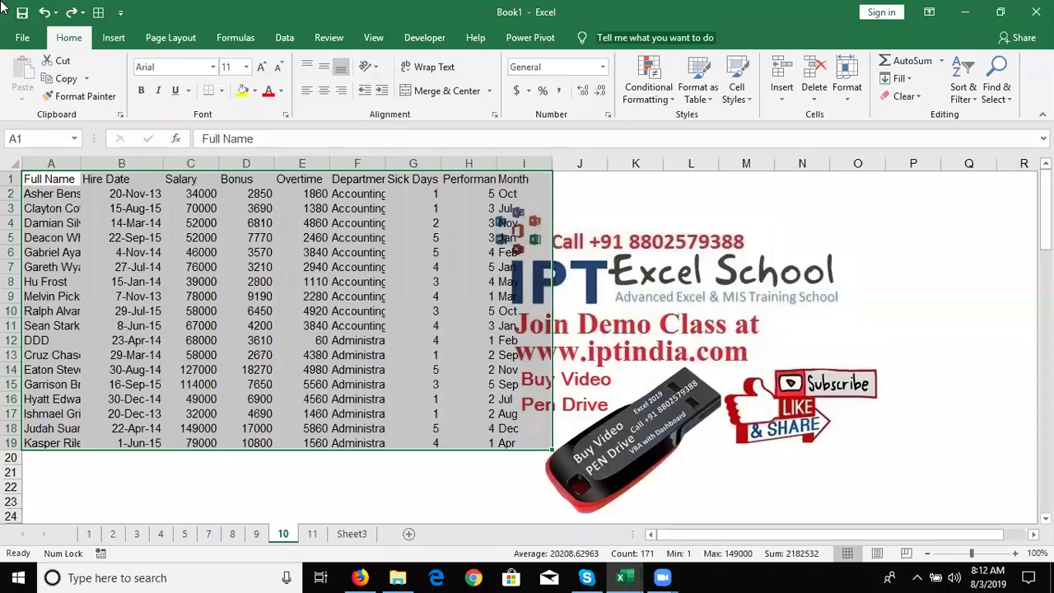
left_click(33, 37)
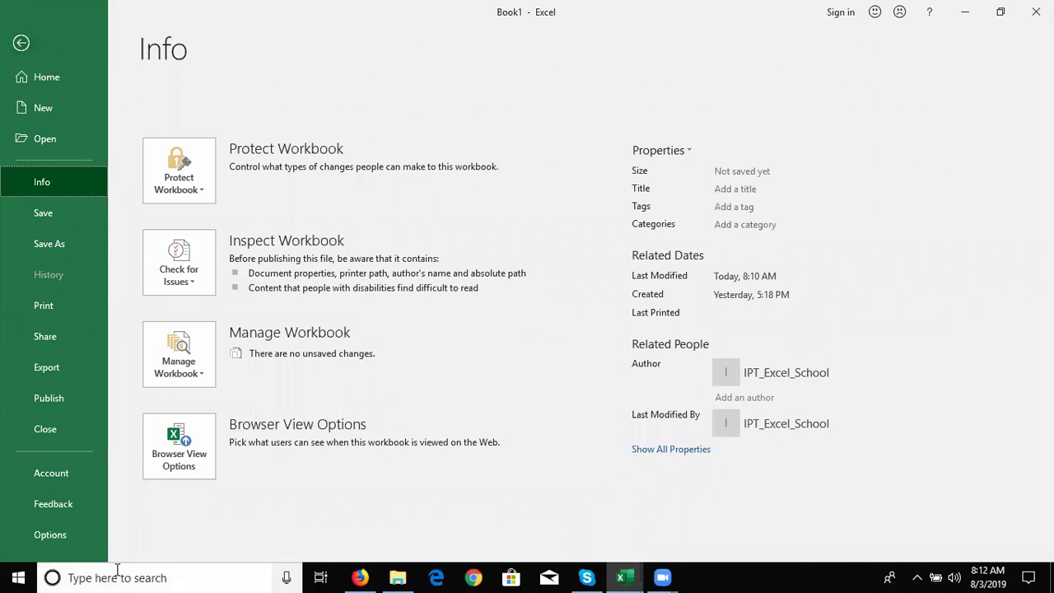
In Options' Customize Ribbon page, list Commands Not in the Ribbon and move down toward AutoFormat
left_click(82, 542)
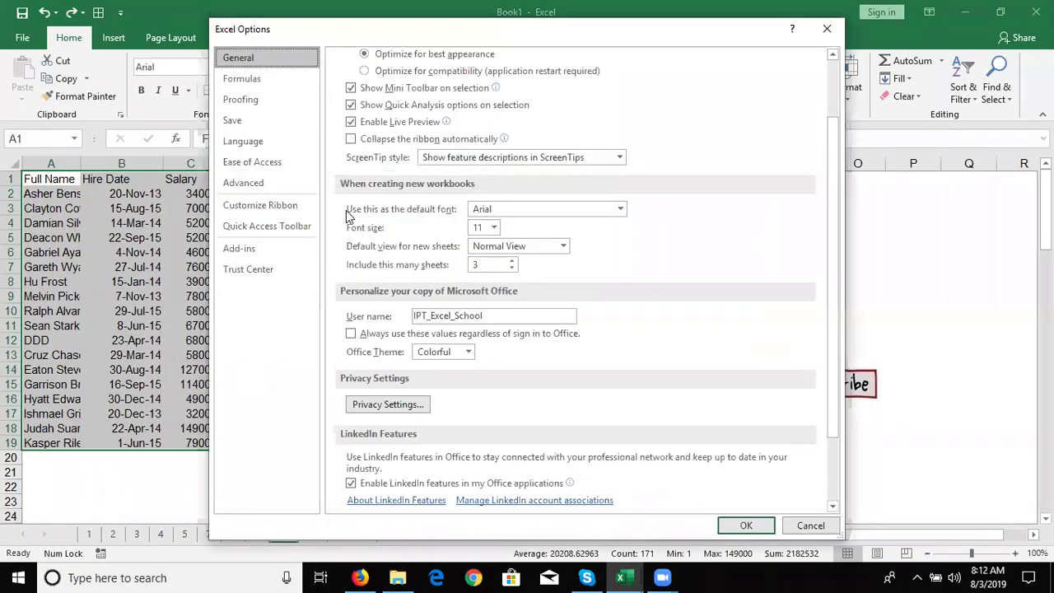
left_click(290, 211)
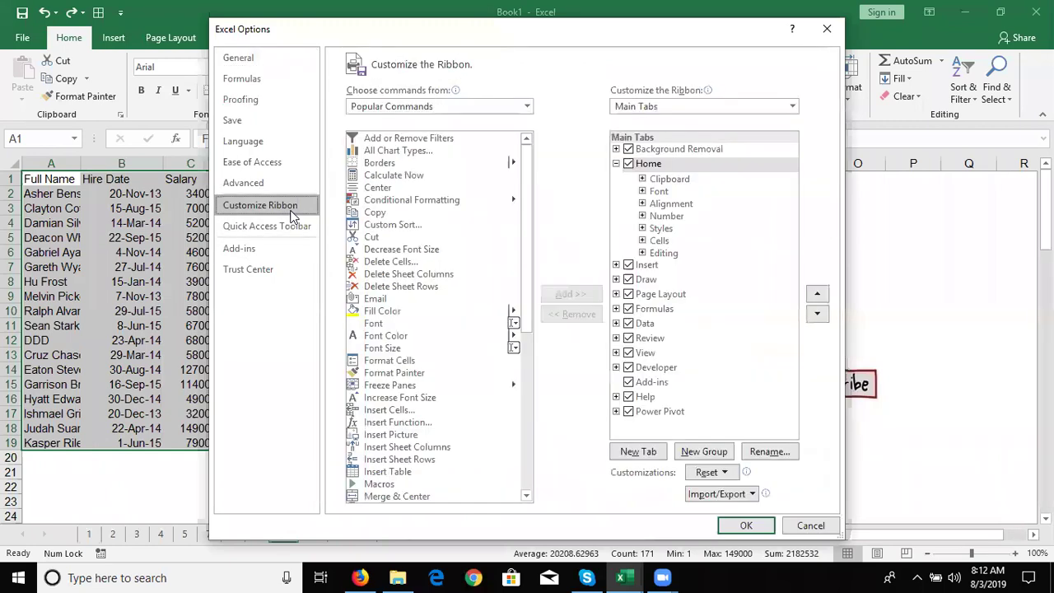
left_click(426, 115)
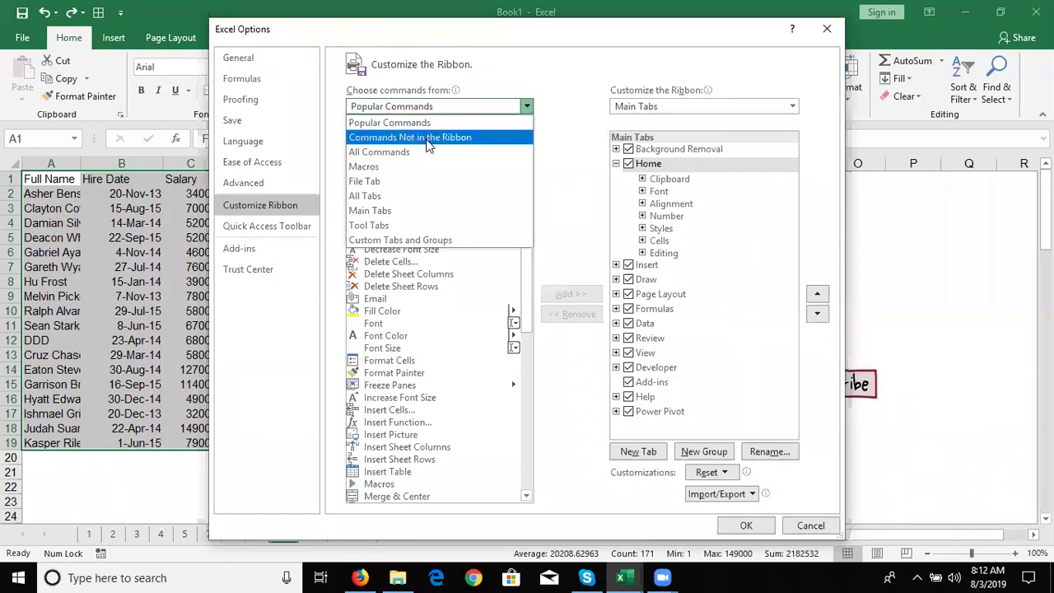
left_click(427, 138)
left_click(403, 163)
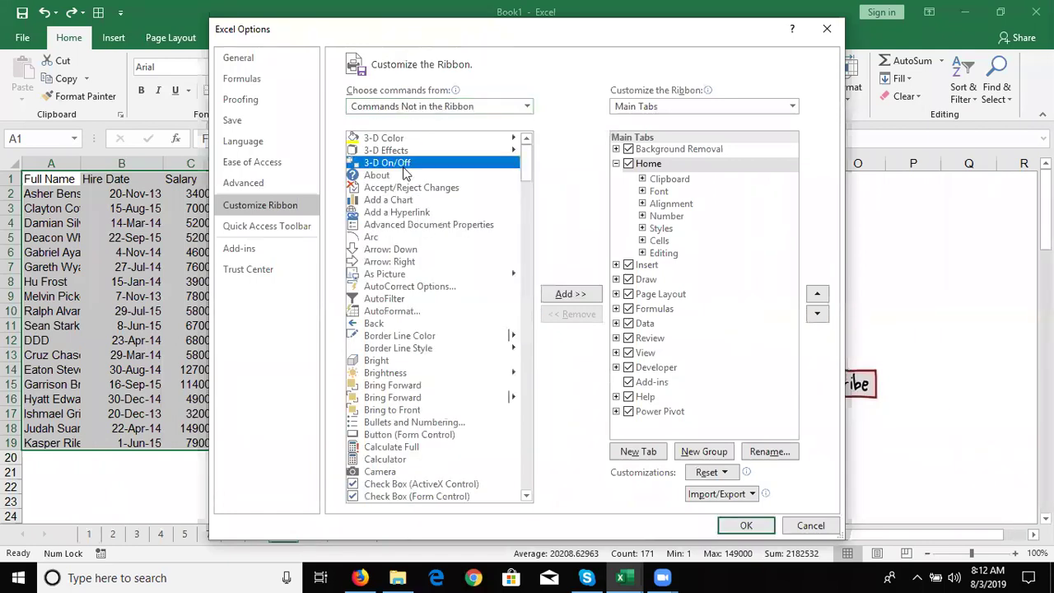
key("Down")
key("Down")
key("Down")
key("Down")
key("Down")
key("Down")
key("Down")
key("Down")
key("Down")
key("Down")
key("Down")
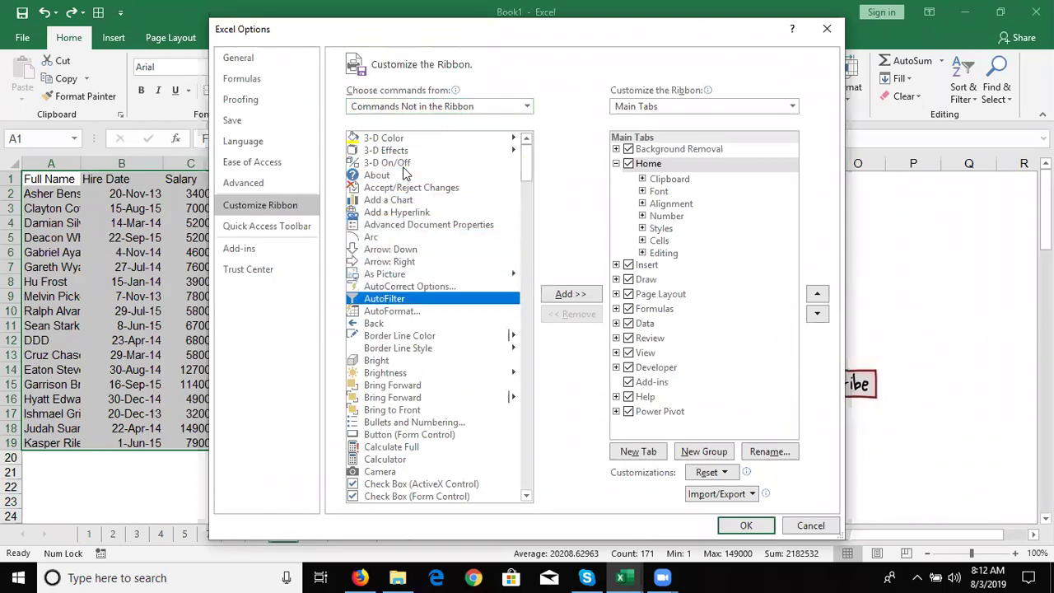
key("Down")
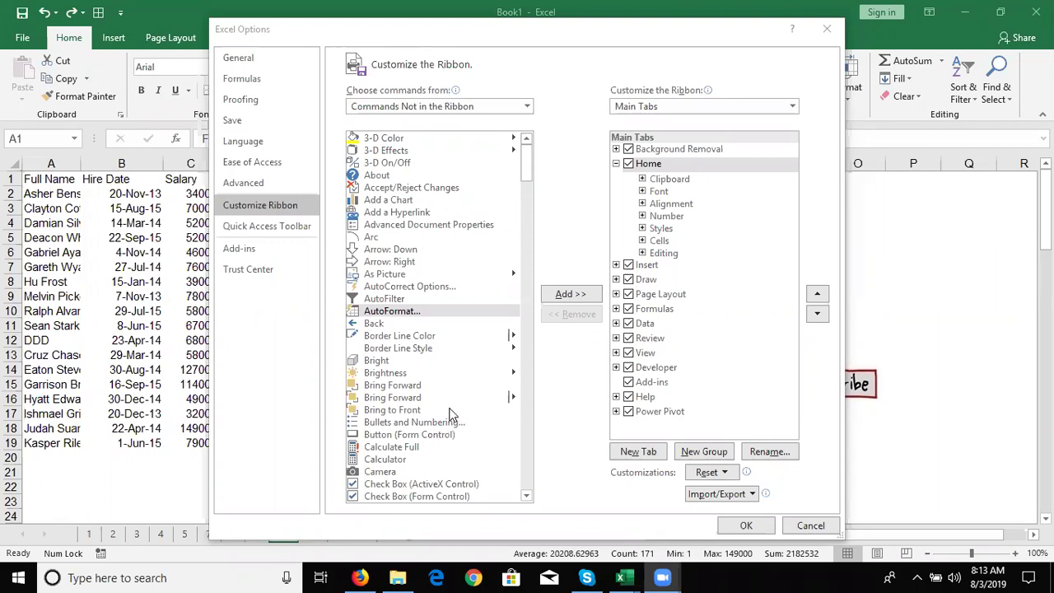
Dismiss the custom-group warning and select the Editing group under Home
left_click(565, 295)
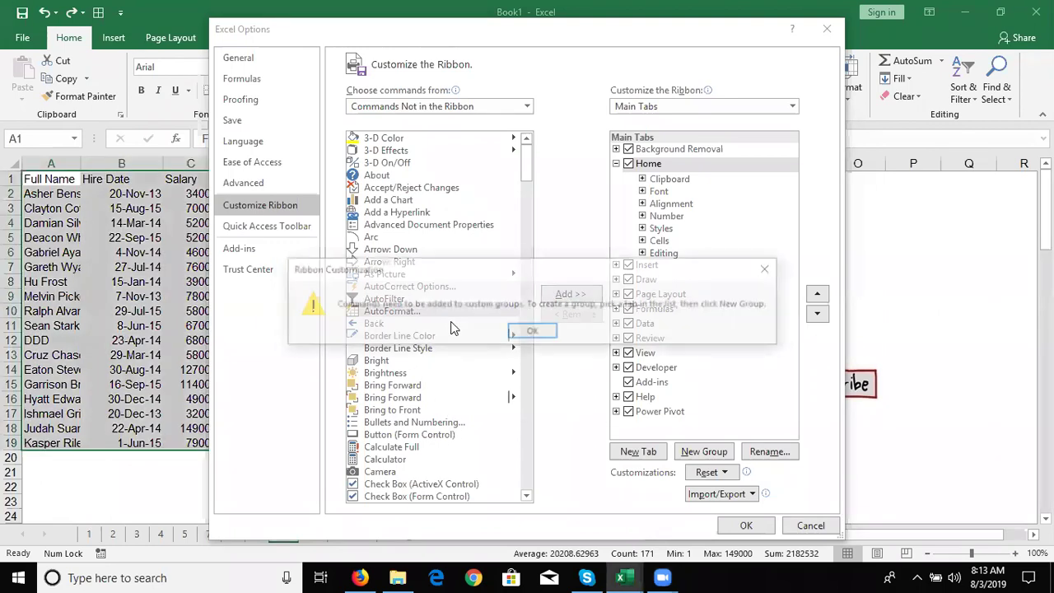
left_click(537, 330)
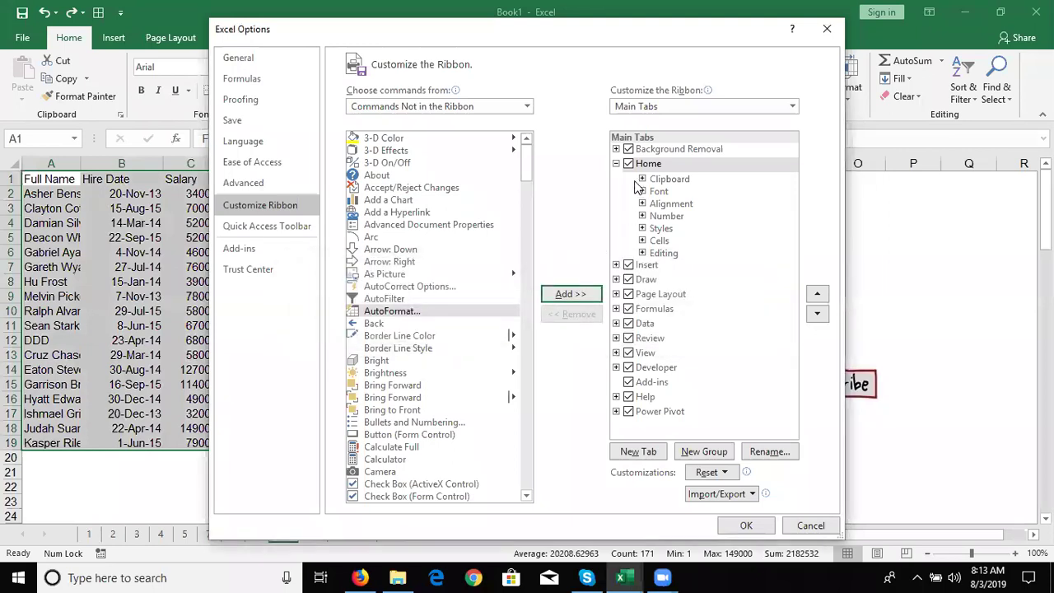
left_click(642, 253)
left_click(643, 253)
left_click(665, 254)
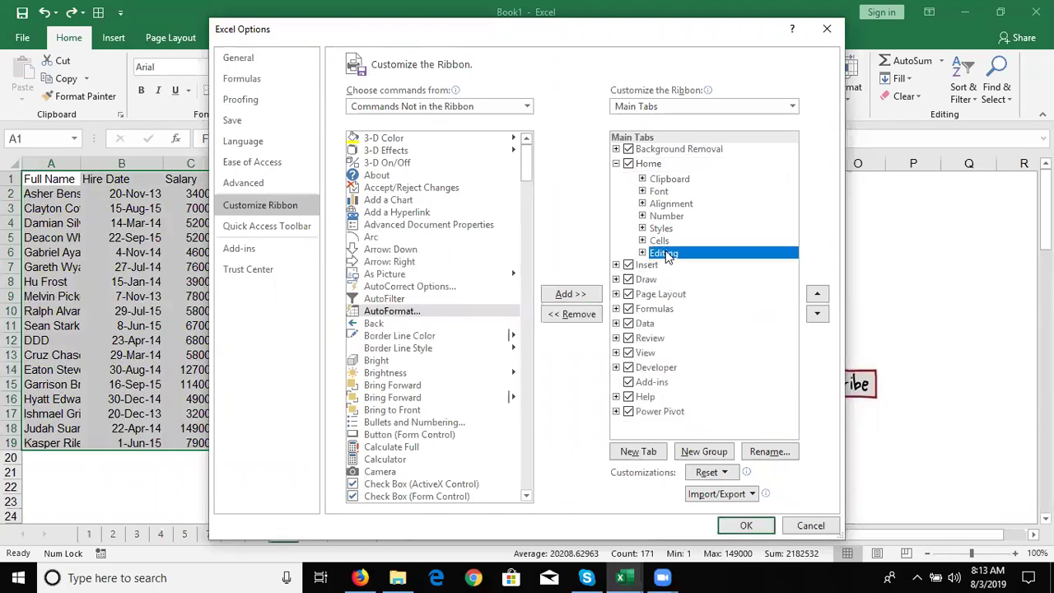
Create a new group after Editing named 'Auto Format' with an icon, and add AutoFormat to it
left_click(713, 454)
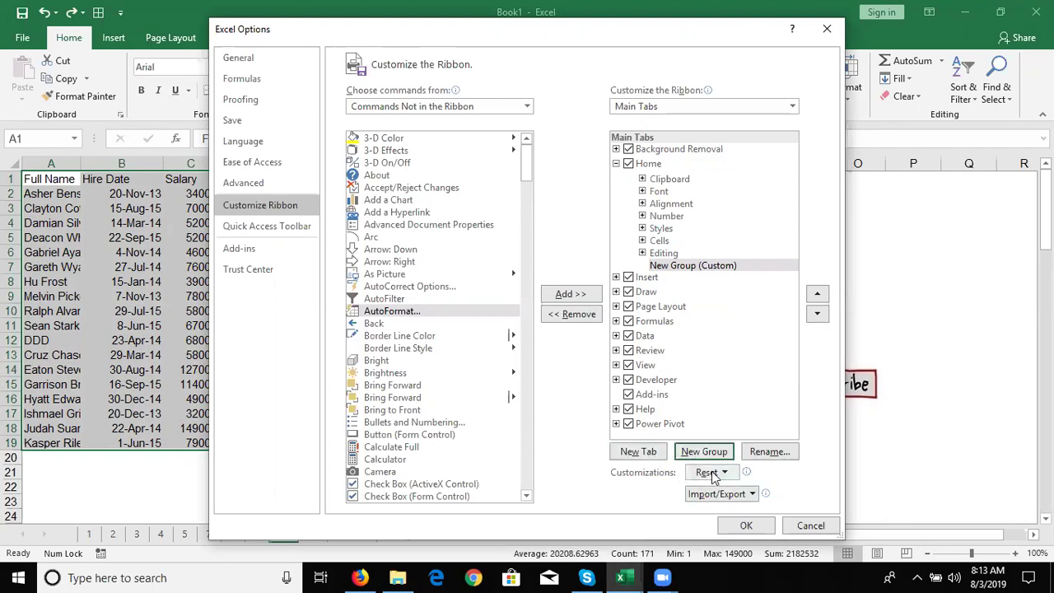
left_click(766, 453)
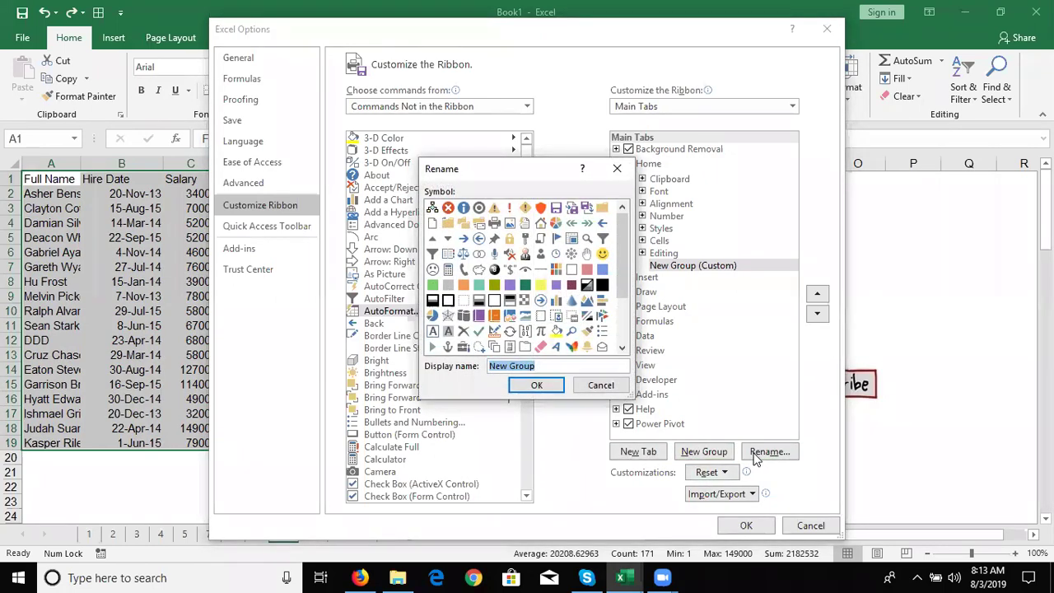
type("Auto Format")
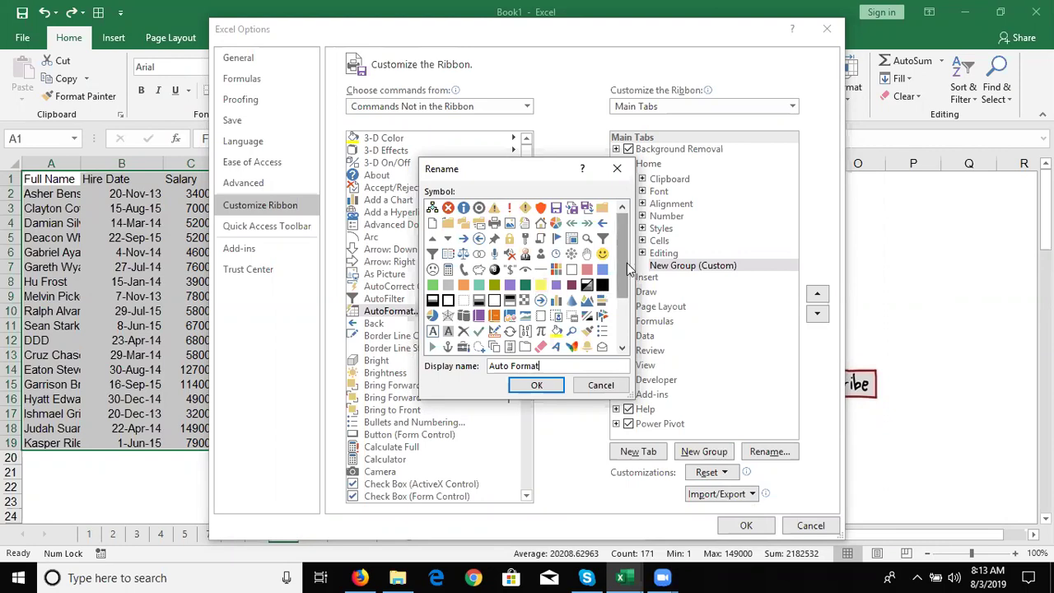
left_click_drag(628, 266, 633, 328)
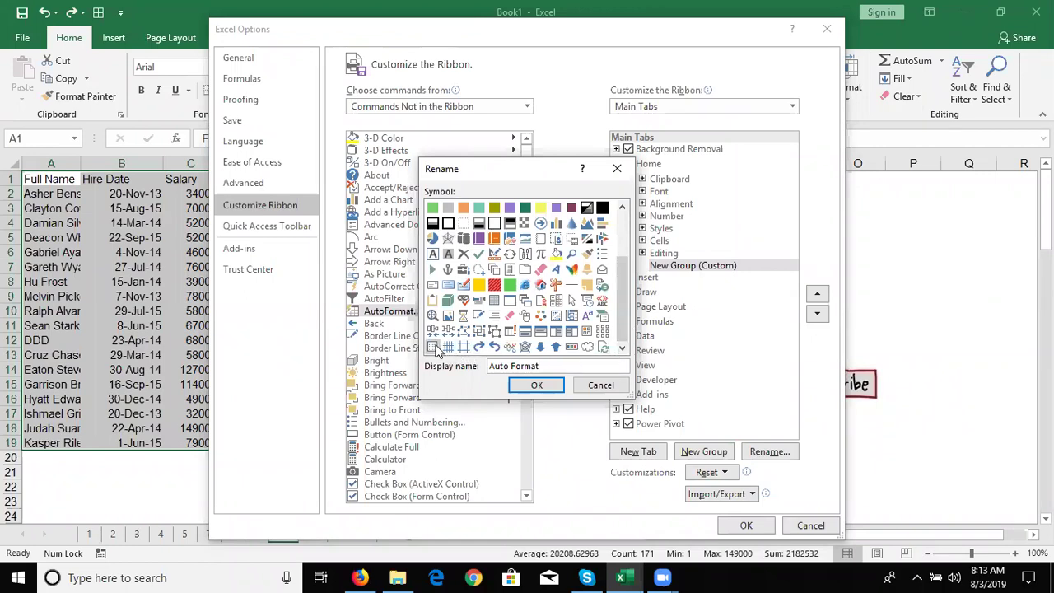
left_click(433, 347)
left_click(539, 385)
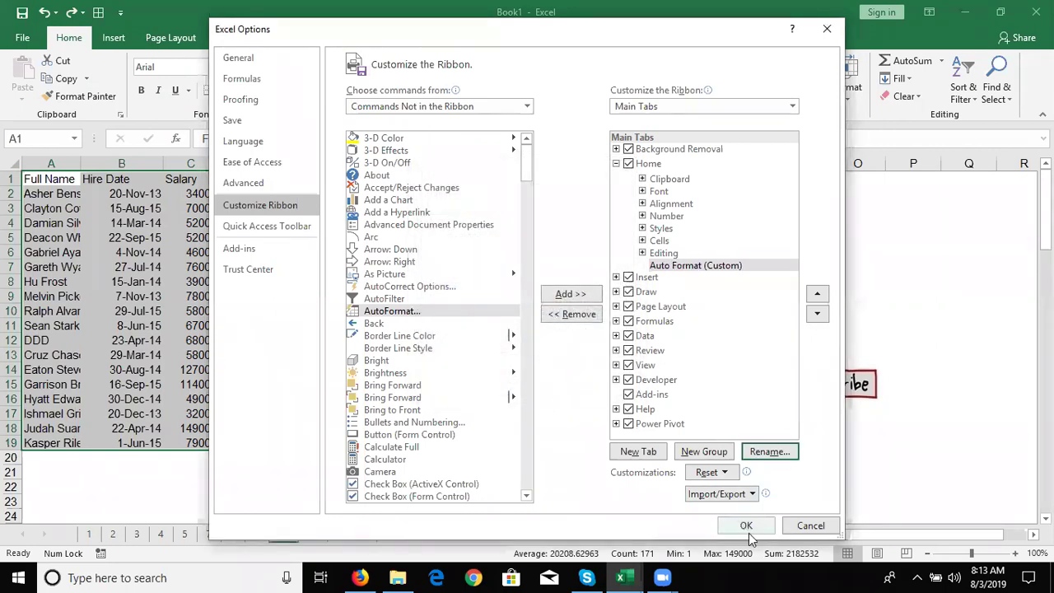
left_click(571, 295)
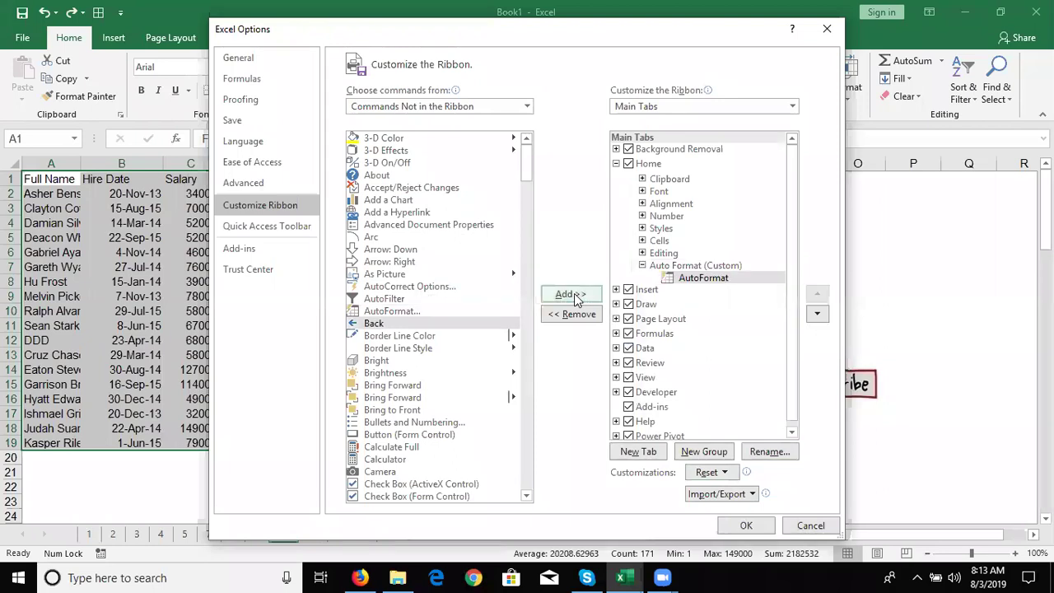
Save the ribbon changes and open the AutoFormat dialog from the new Home-tab button
left_click(747, 526)
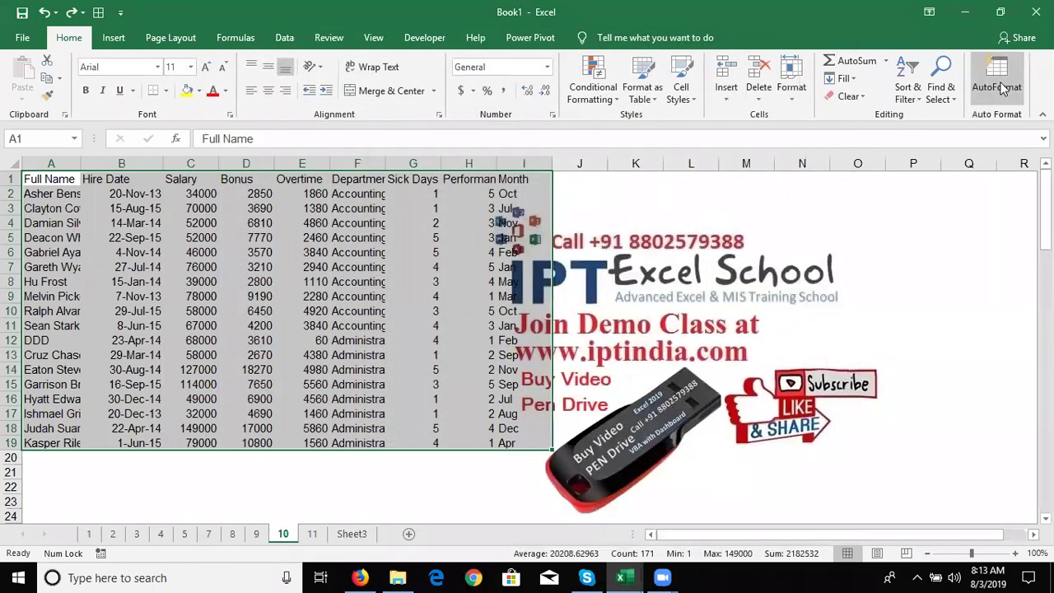
left_click(1002, 85)
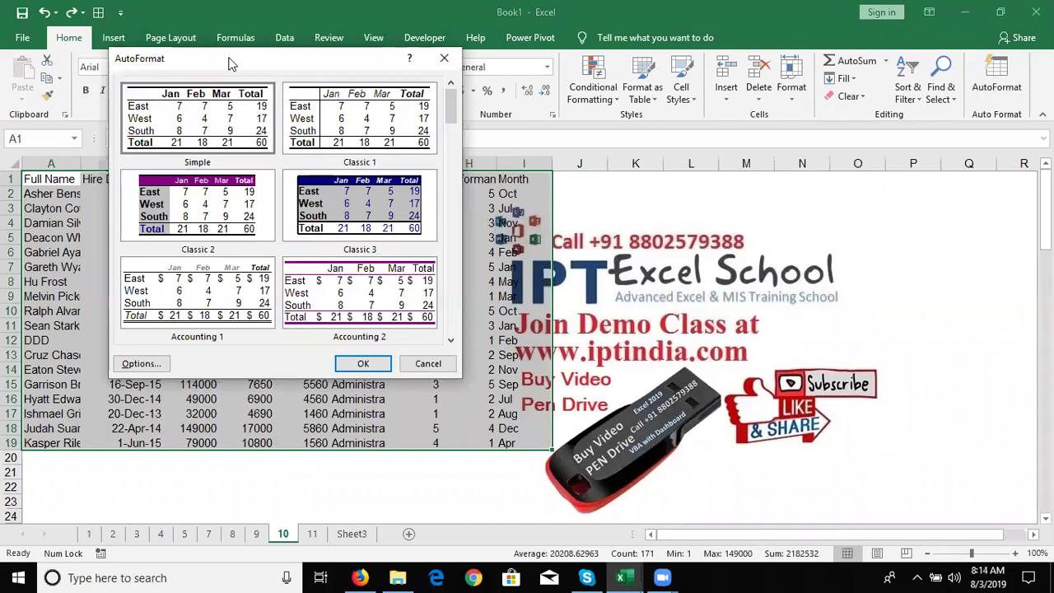
left_click_drag(231, 65, 274, 82)
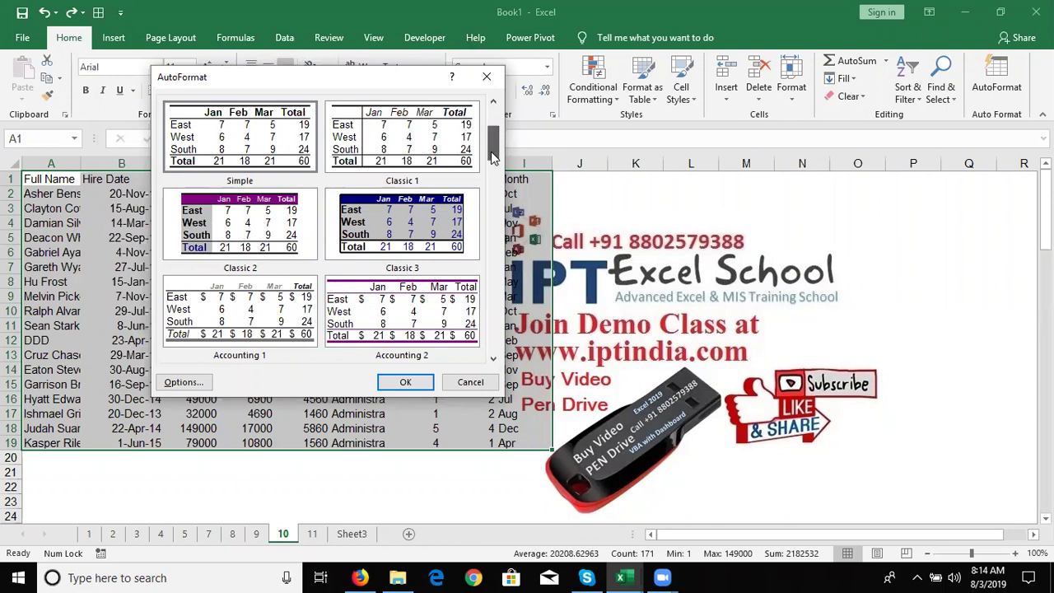
left_click_drag(495, 126, 492, 200)
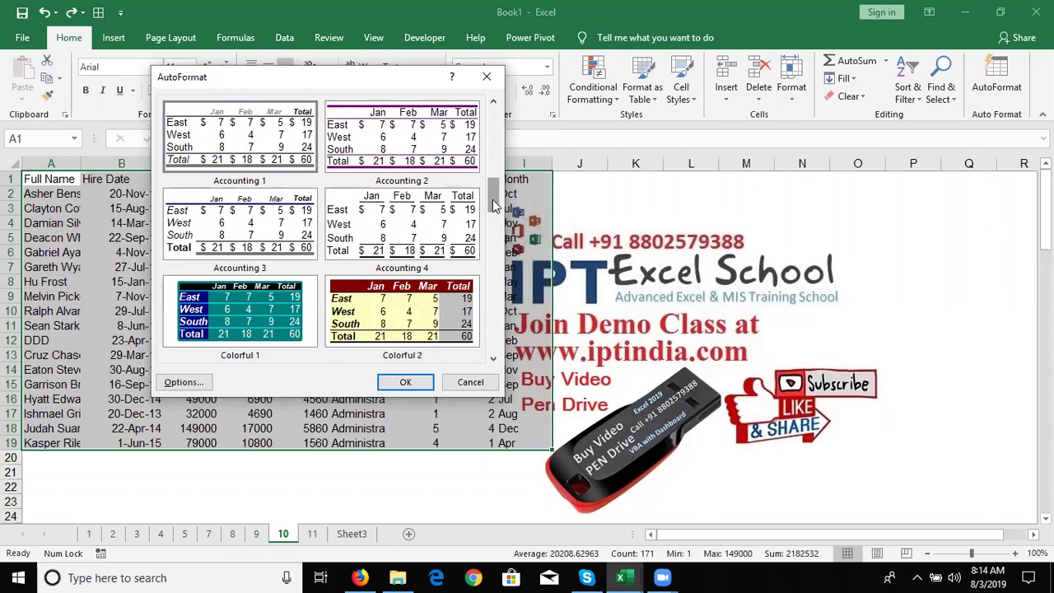
mouse_move(495, 216)
left_mouse_down()
mouse_move(496, 205)
mouse_move(494, 230)
left_mouse_up()
Apply the Colorful 1 AutoFormat to the employee table after previewing Colorful 3 and List 1
left_click(254, 329)
left_click(244, 247)
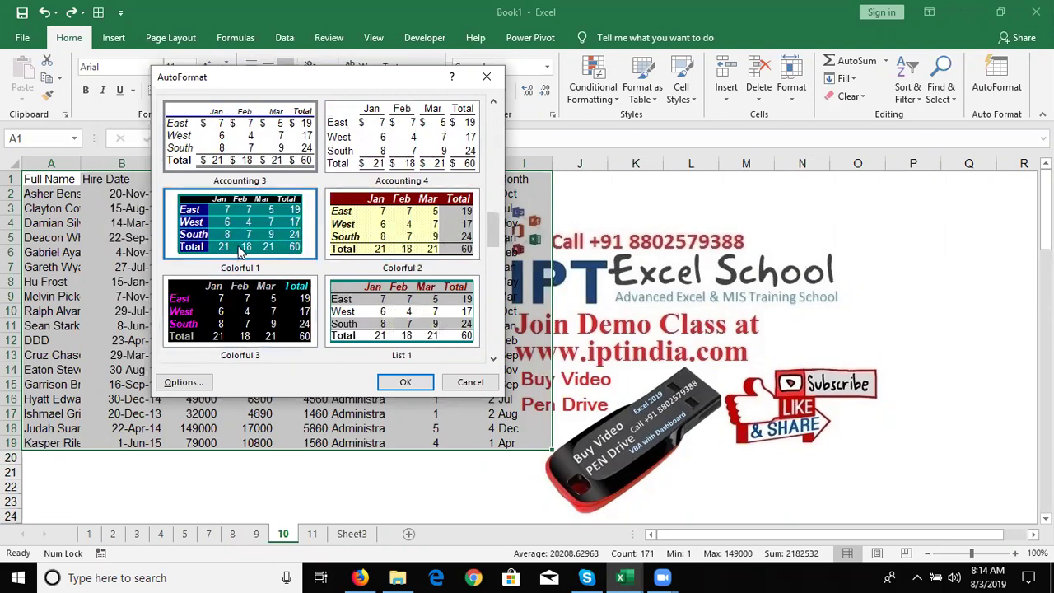
left_click(425, 319)
left_click(260, 241)
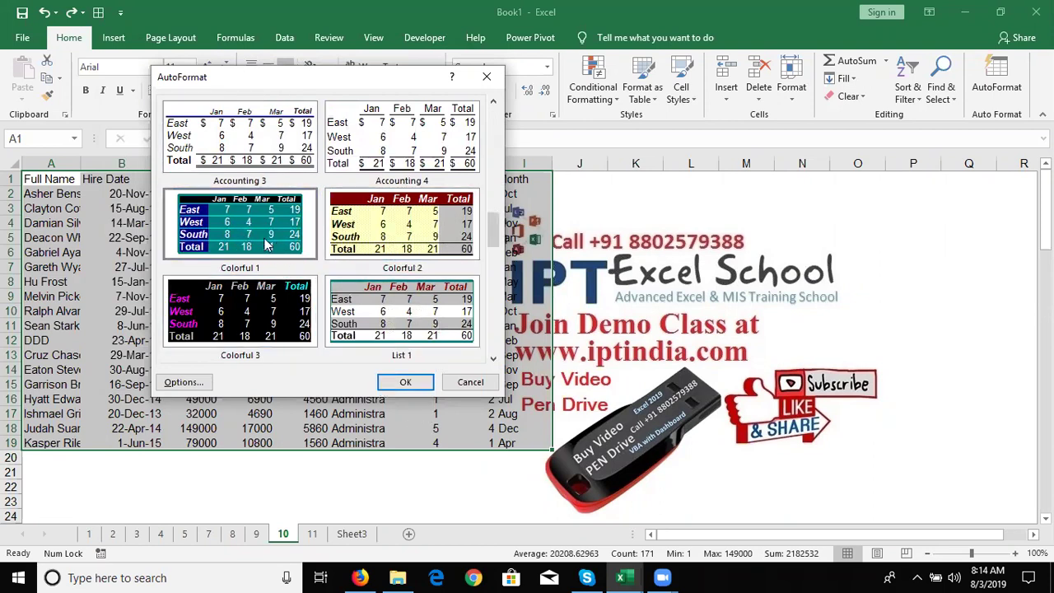
left_click(407, 382)
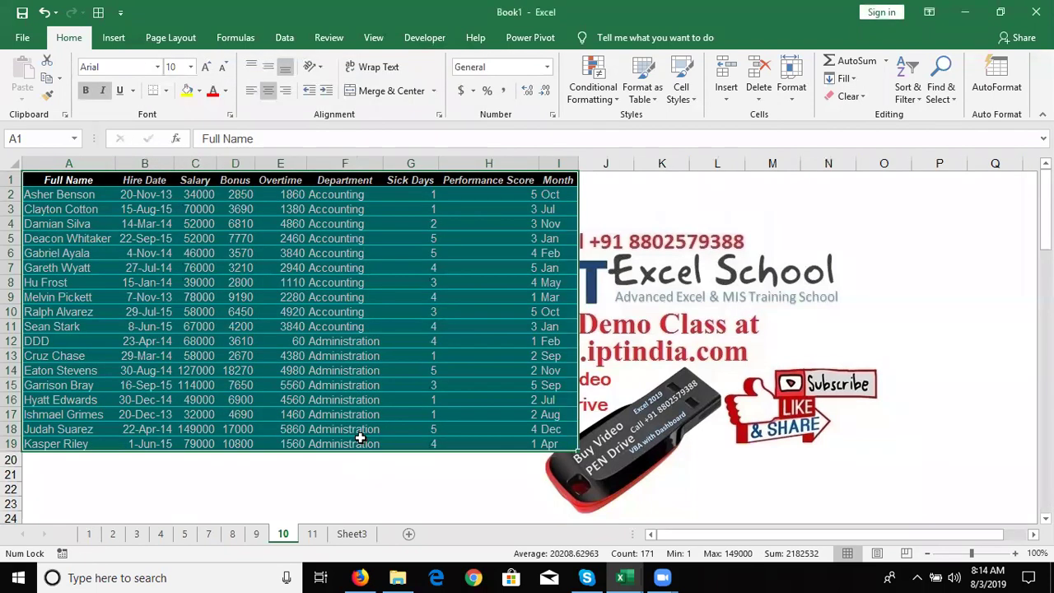
Name the tabs 10 and 12, renaming sheet 11 to 12
left_click(313, 537)
left_click(283, 535)
type("10")
key("Return")
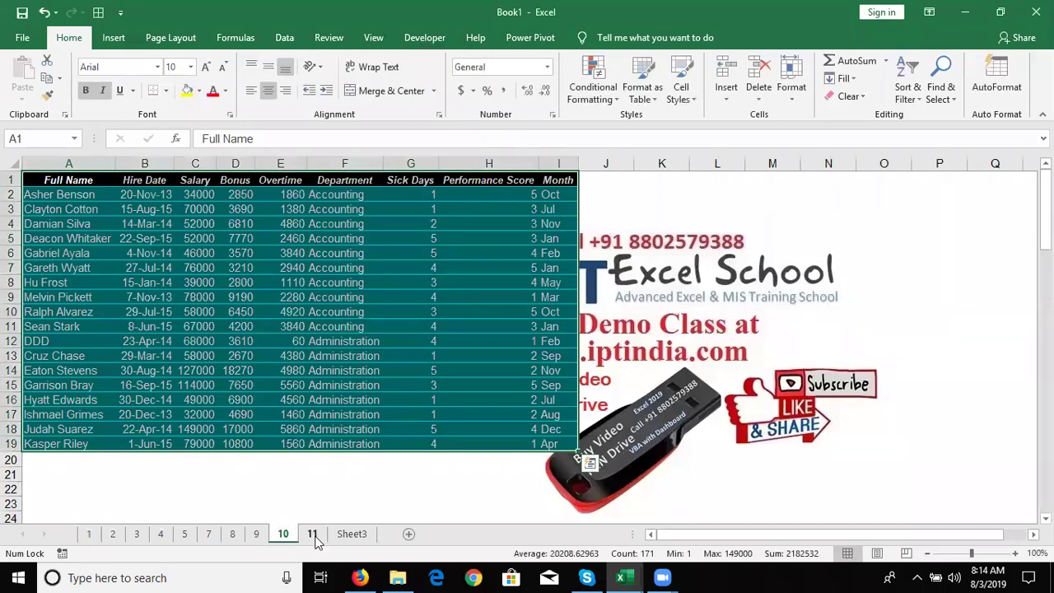
left_click(313, 534)
type("12")
key("Return")
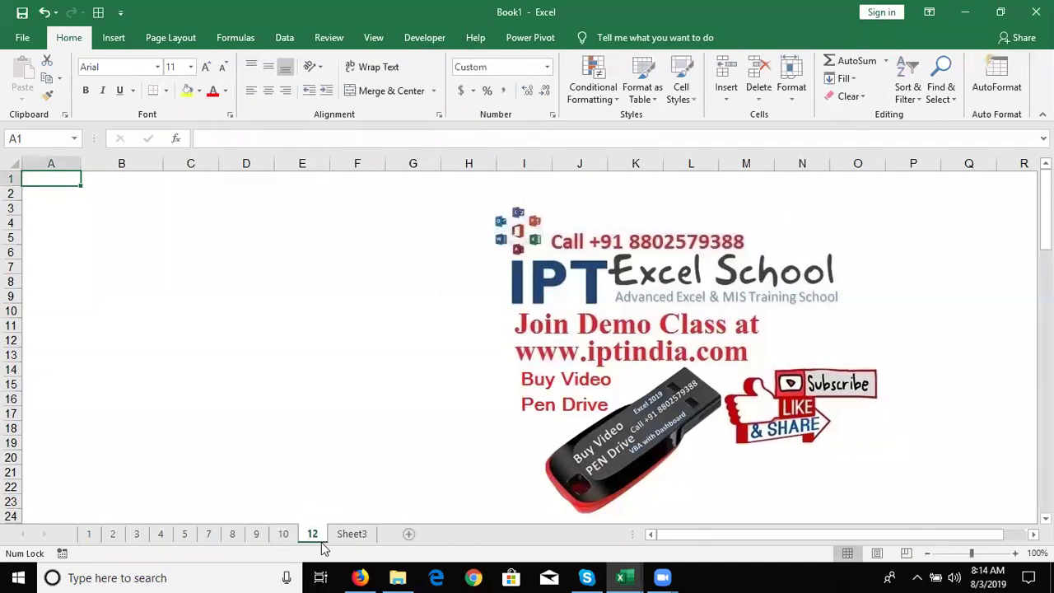
Duplicate sheet 12 and rename the copy to 13
left_click_drag(320, 541, 346, 534)
double_click(343, 534)
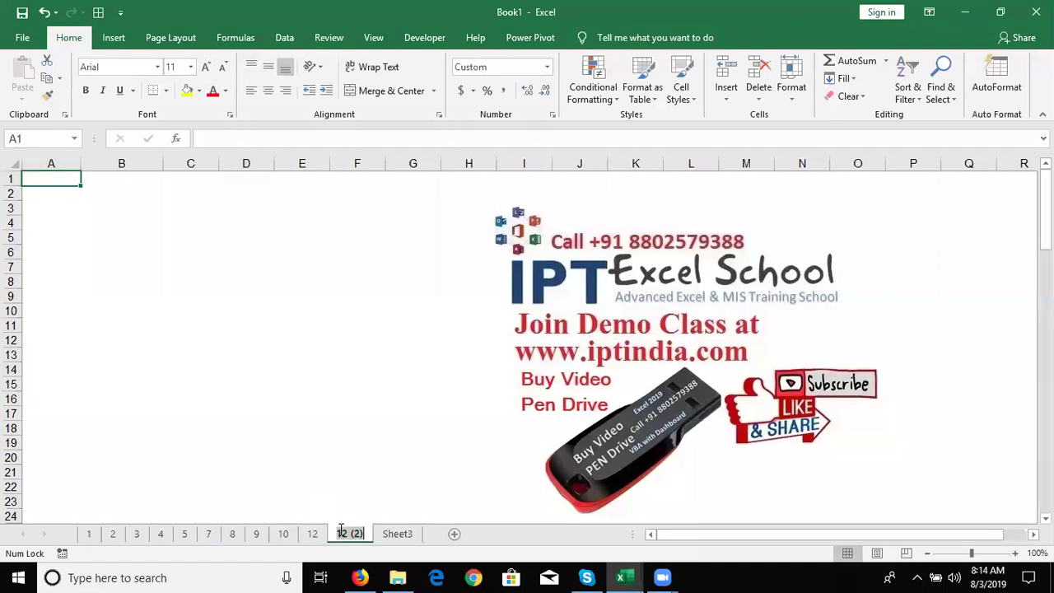
type("13")
left_click(313, 536)
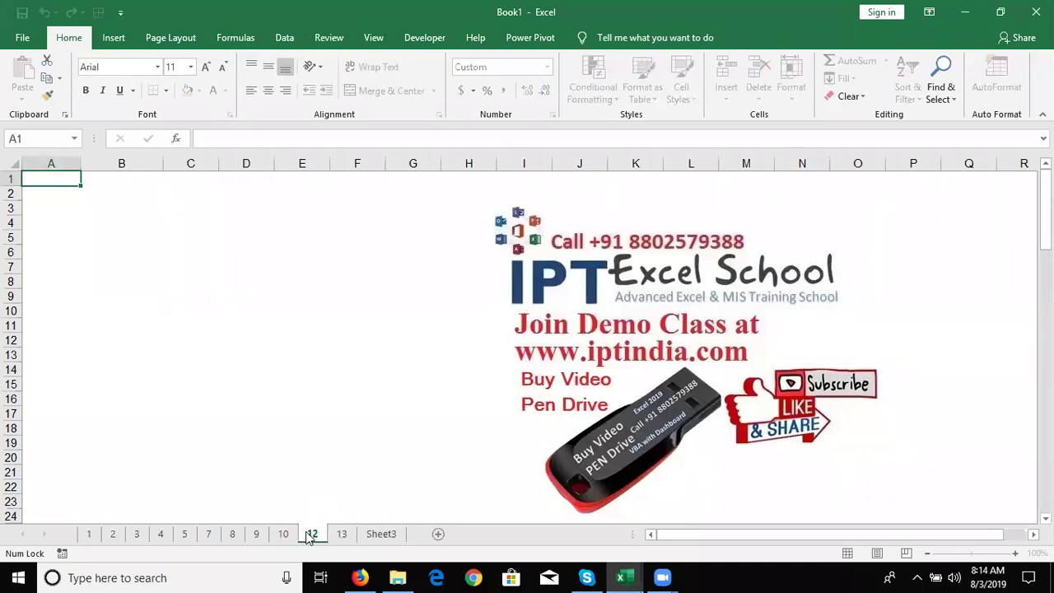
Rename sheet 10 to 10-11, then return to sheet 12
left_click(283, 534)
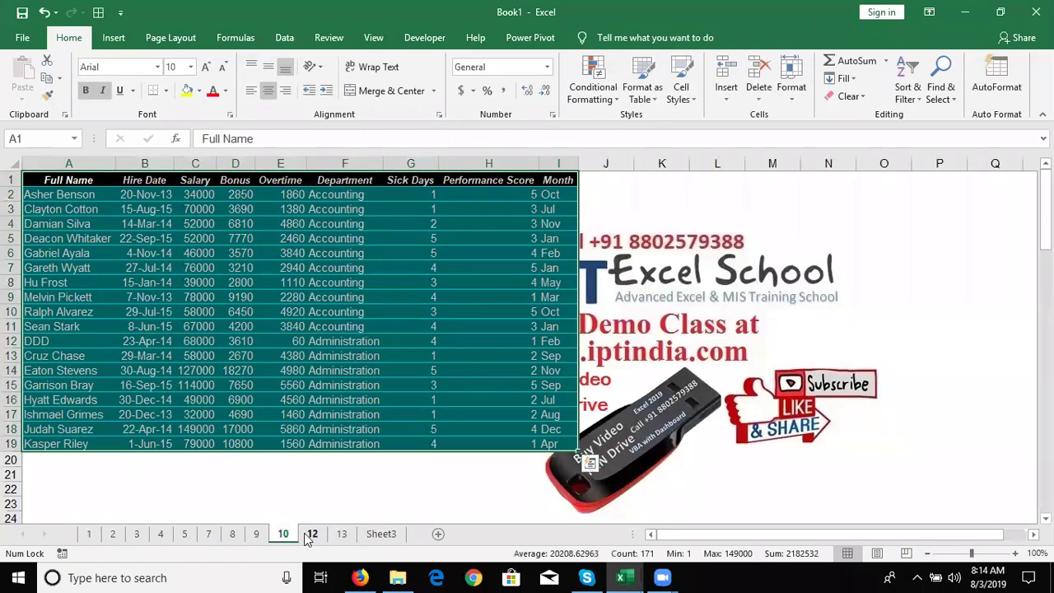
double_click(283, 533)
type("-11")
left_click(281, 503)
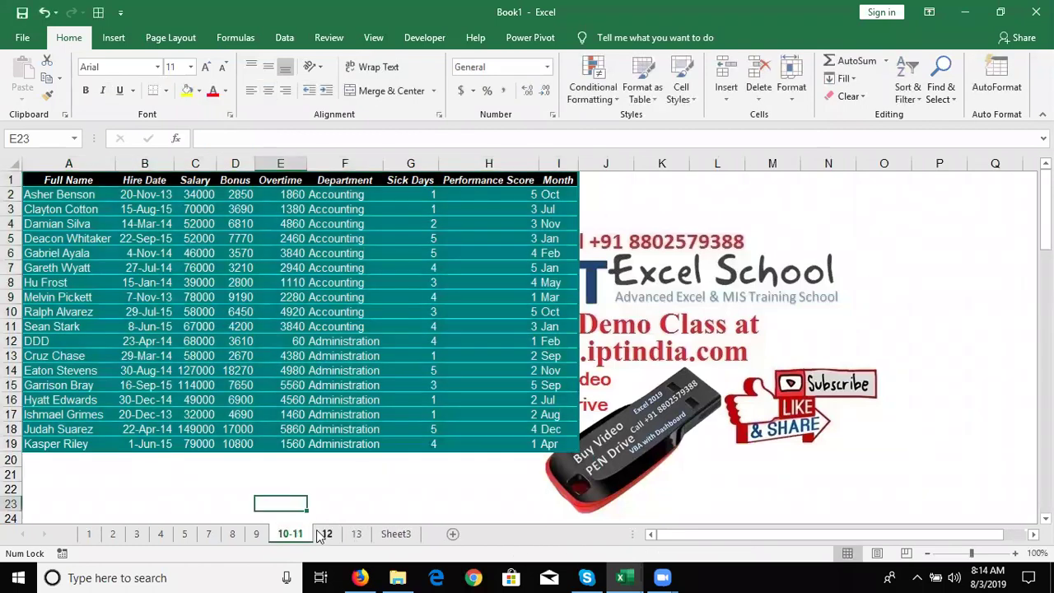
left_click(323, 534)
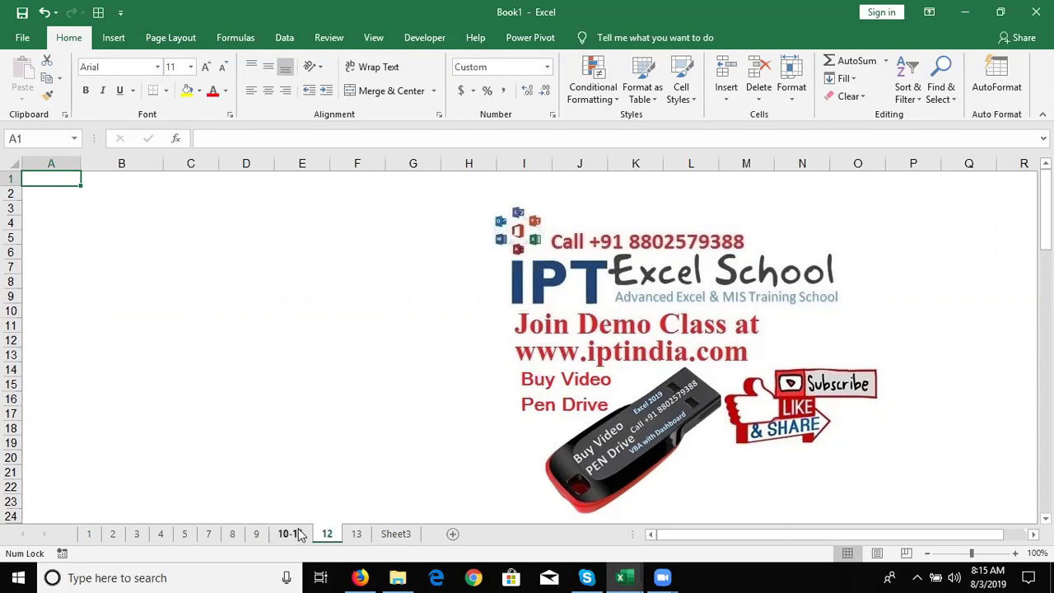
left_click(297, 534)
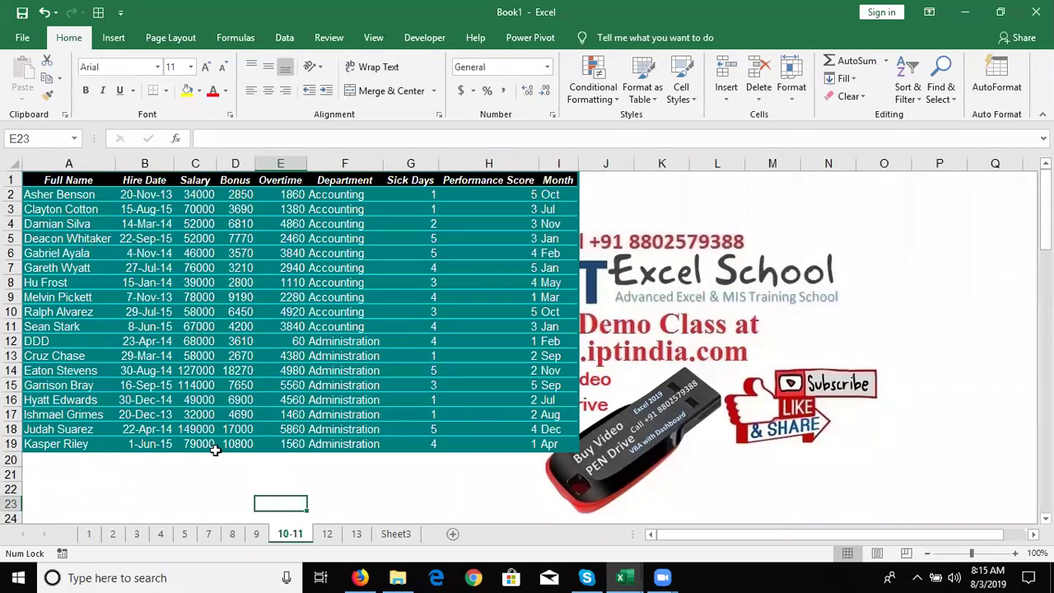
left_click(327, 534)
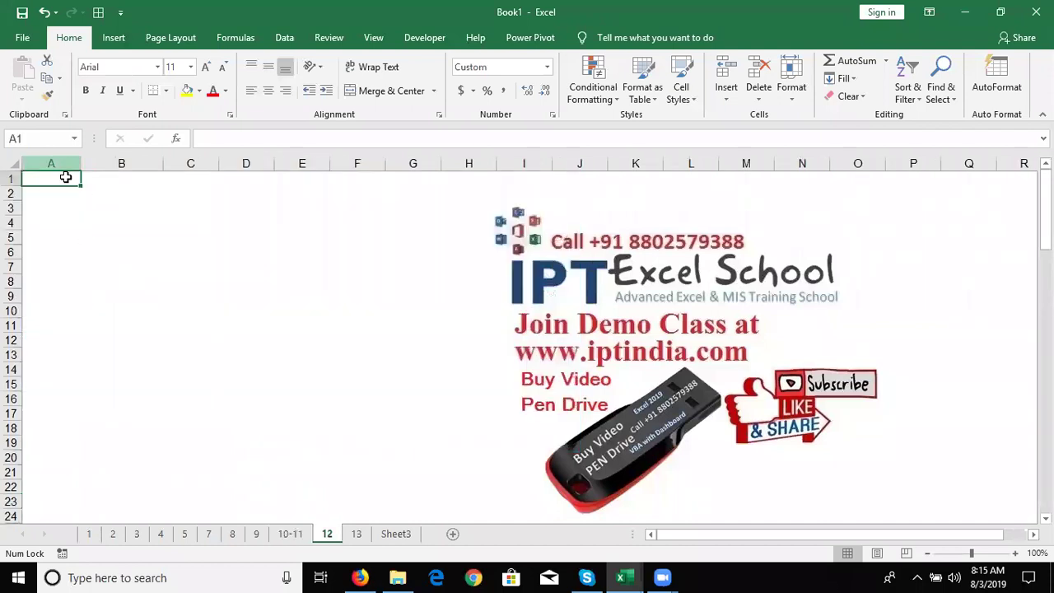
left_click(188, 92)
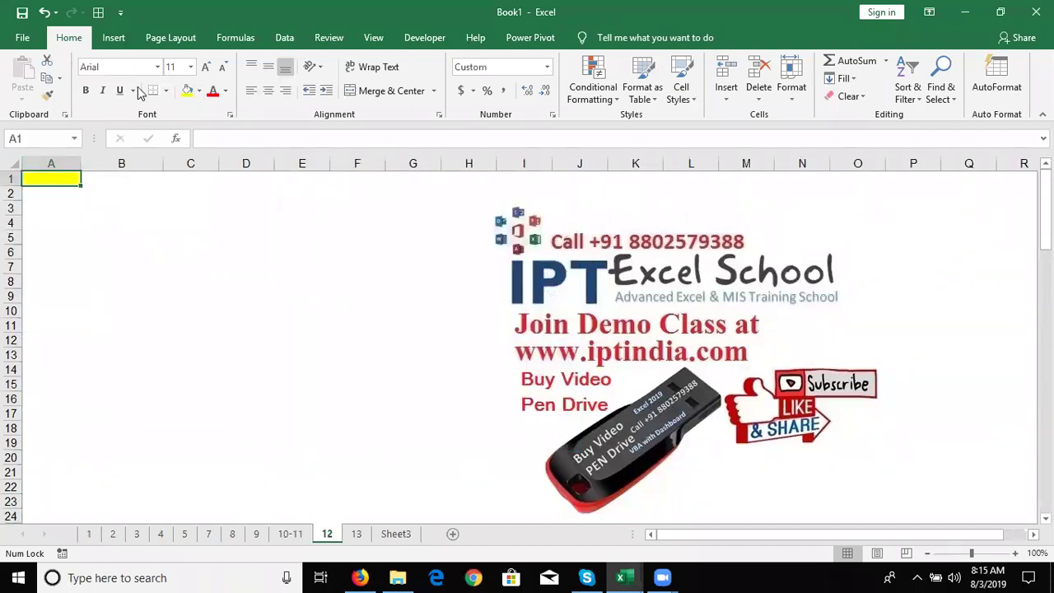
left_click(290, 534)
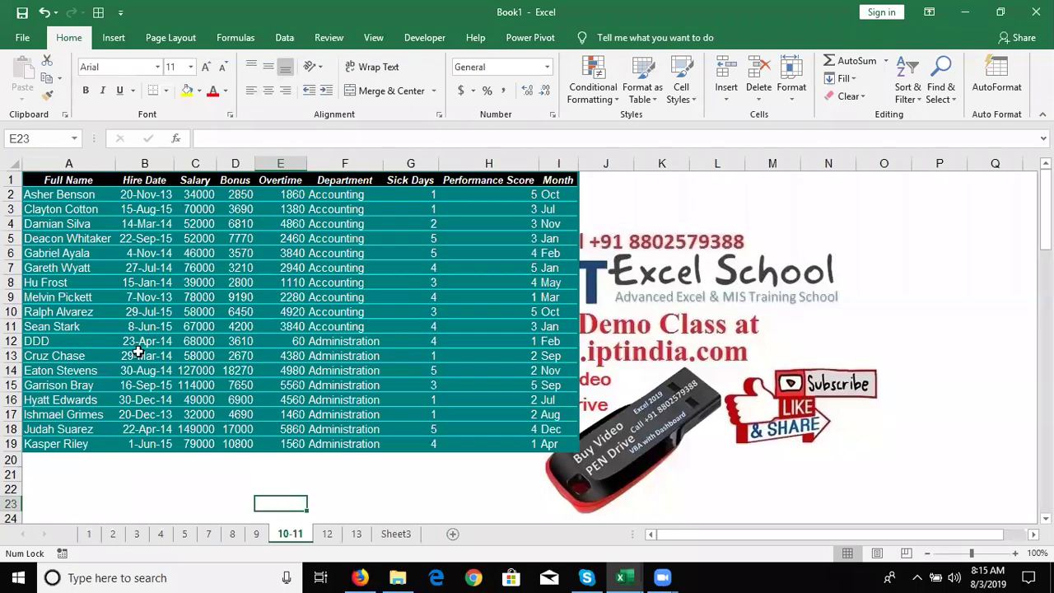
left_click(58, 179)
left_click_drag(121, 217, 542, 444)
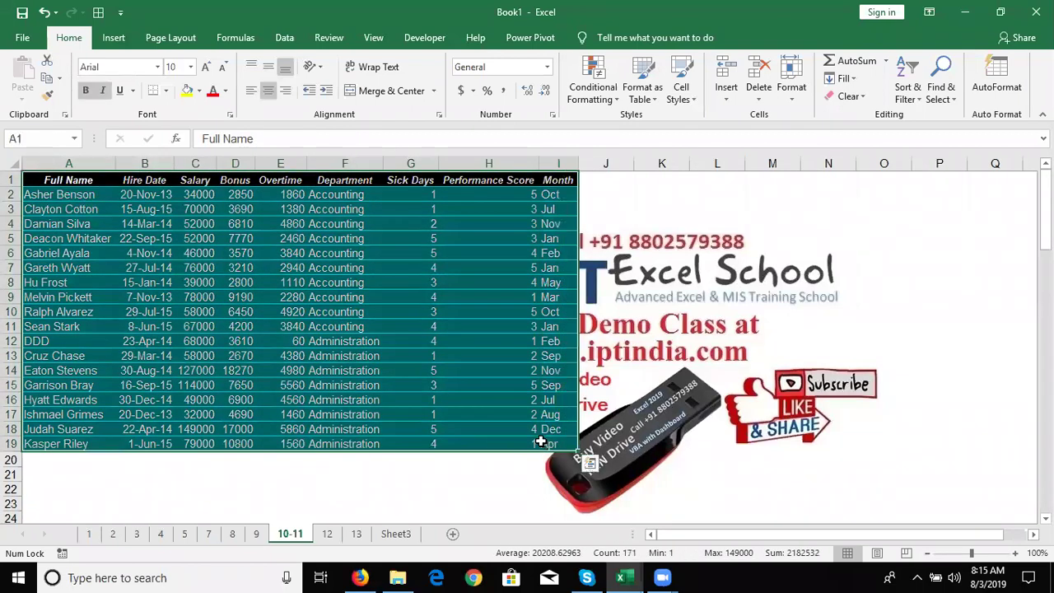
key("ctrl+c")
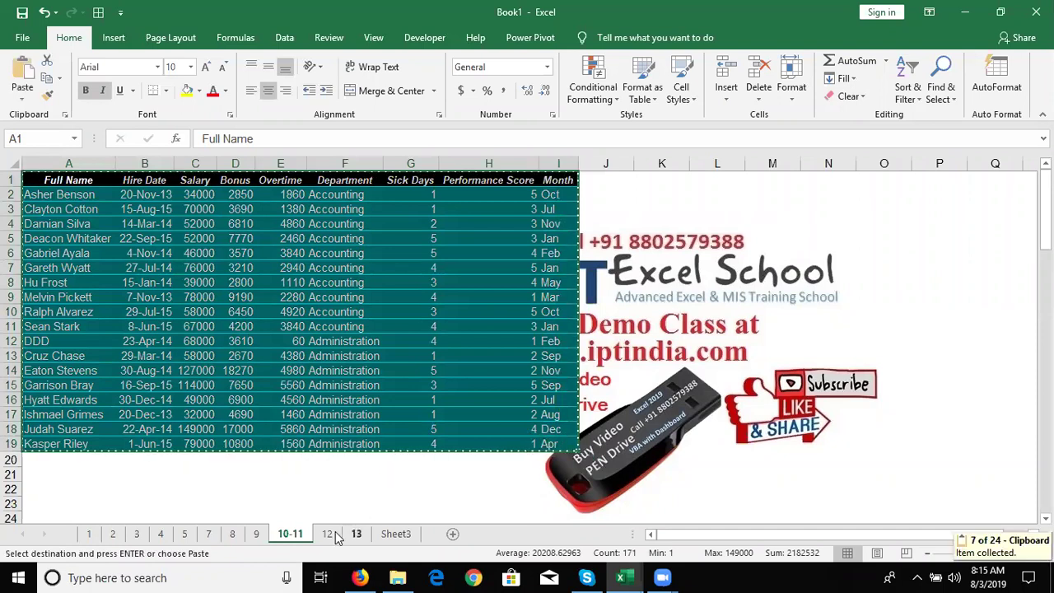
left_click(327, 534)
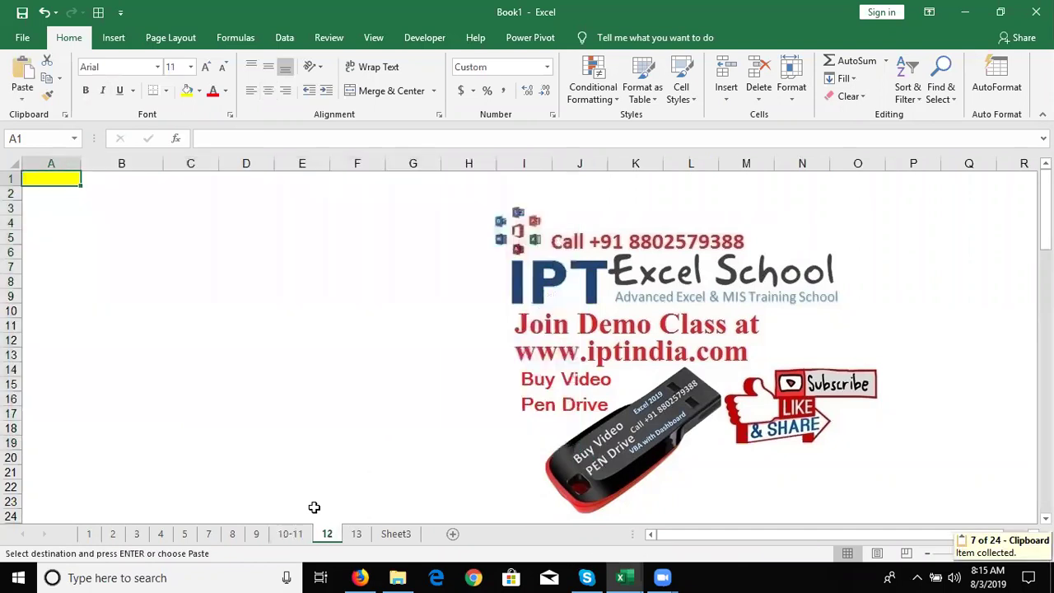
right_click(60, 180)
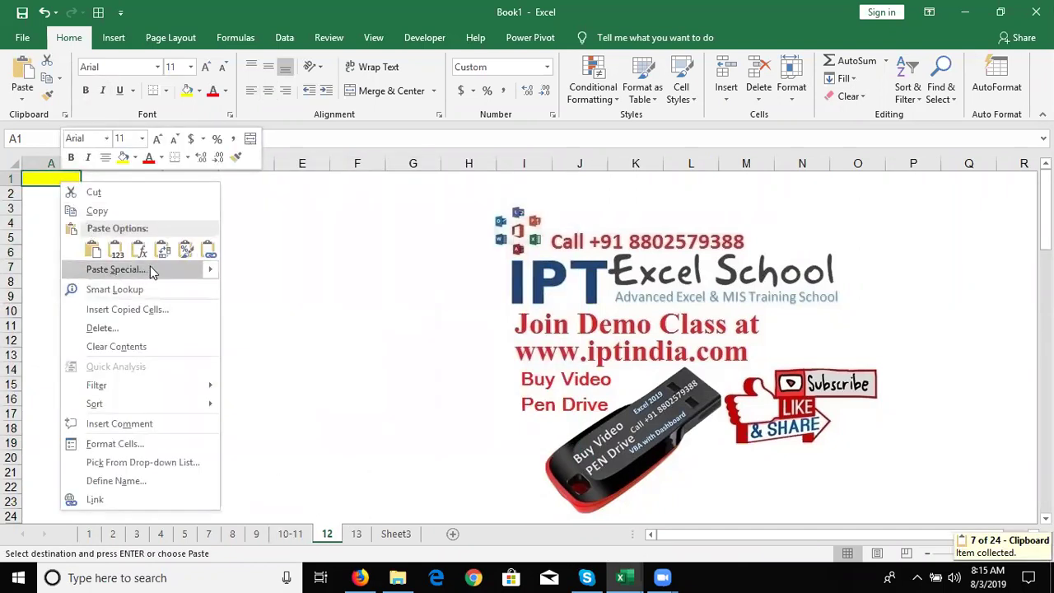
mouse_move(302, 291)
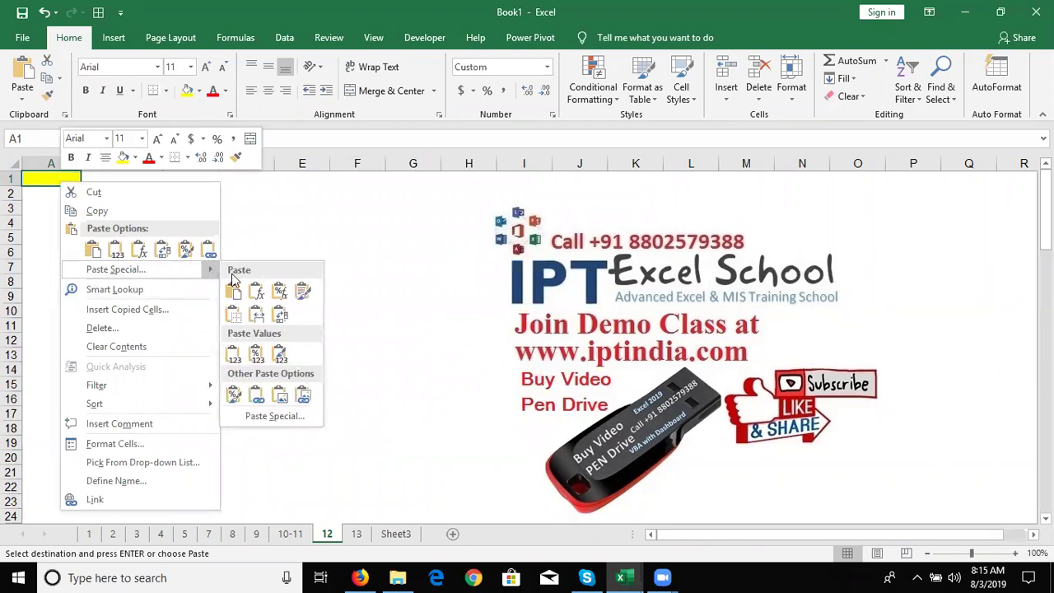
left_click(304, 294)
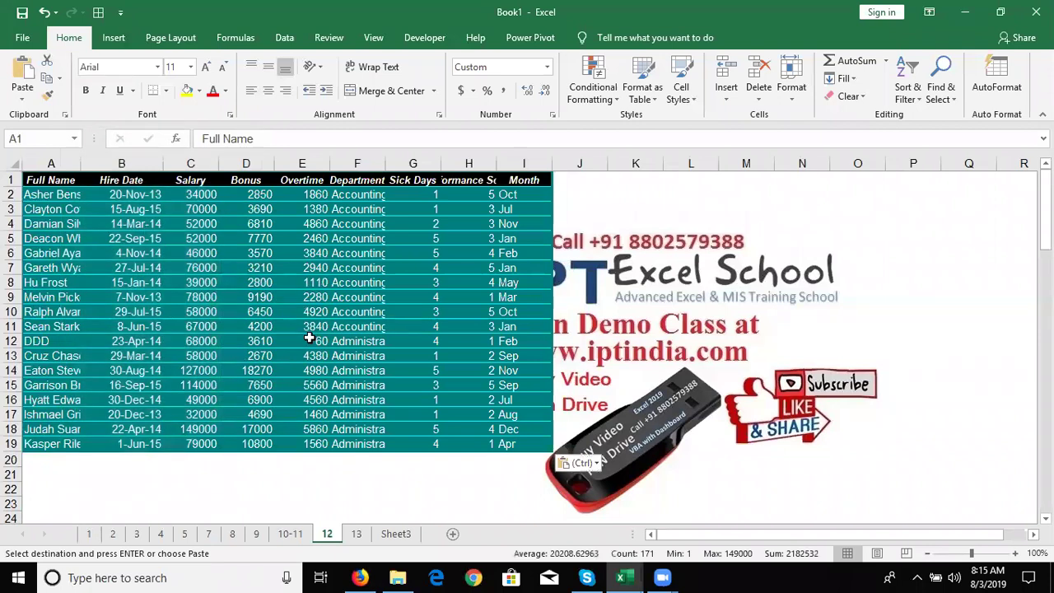
key("ctrl+z")
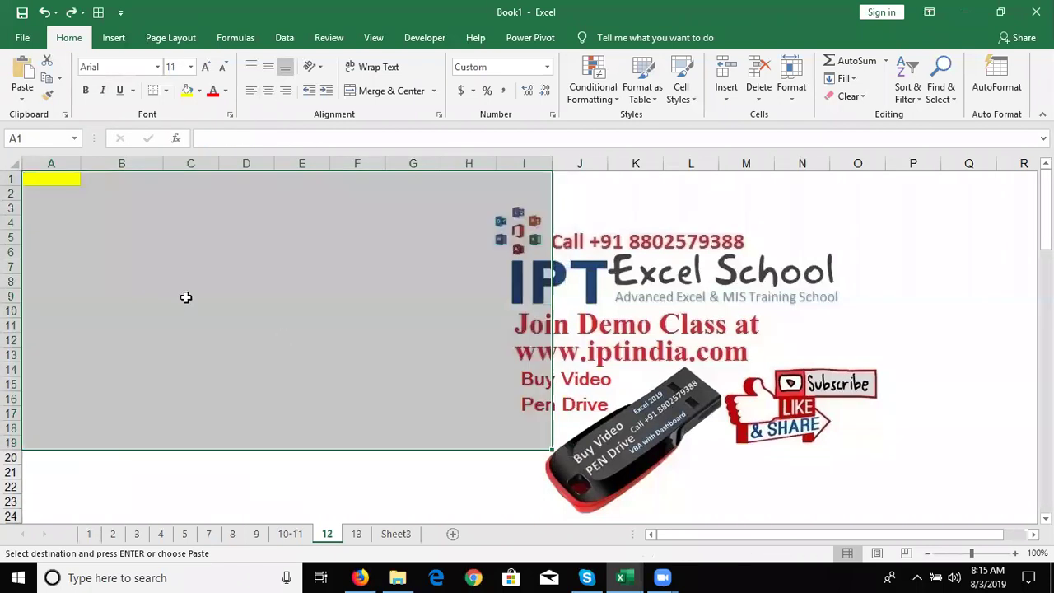
right_click(140, 233)
left_click(183, 319)
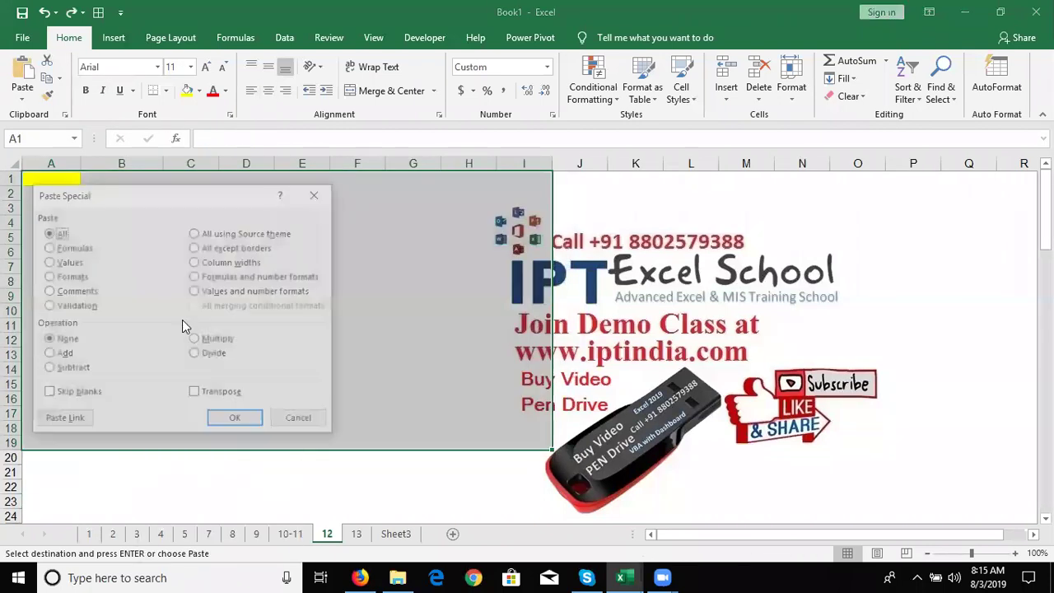
left_click(79, 277)
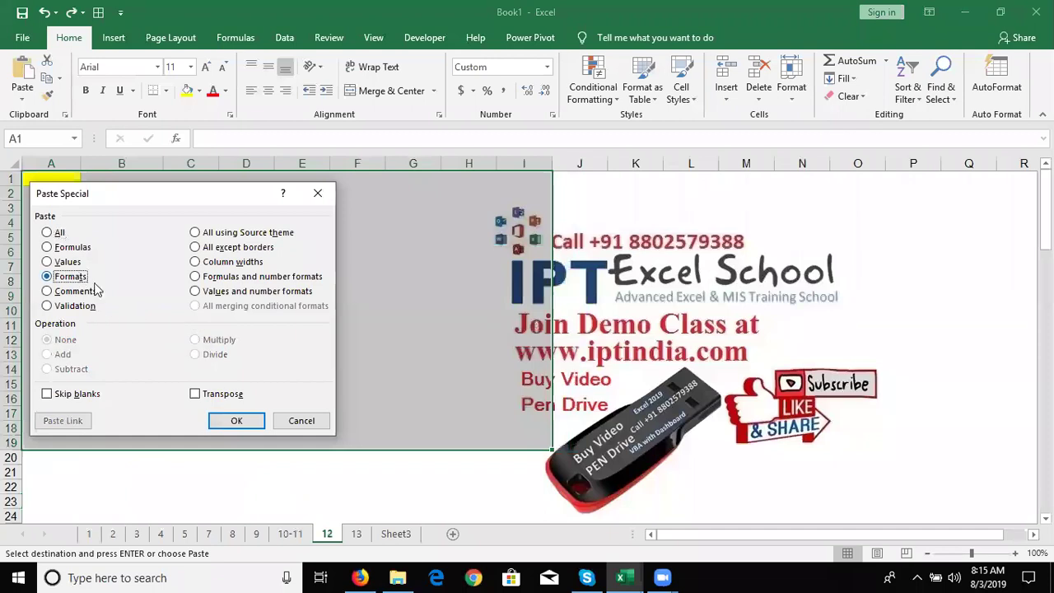
left_click(257, 423)
key("ctrl+z")
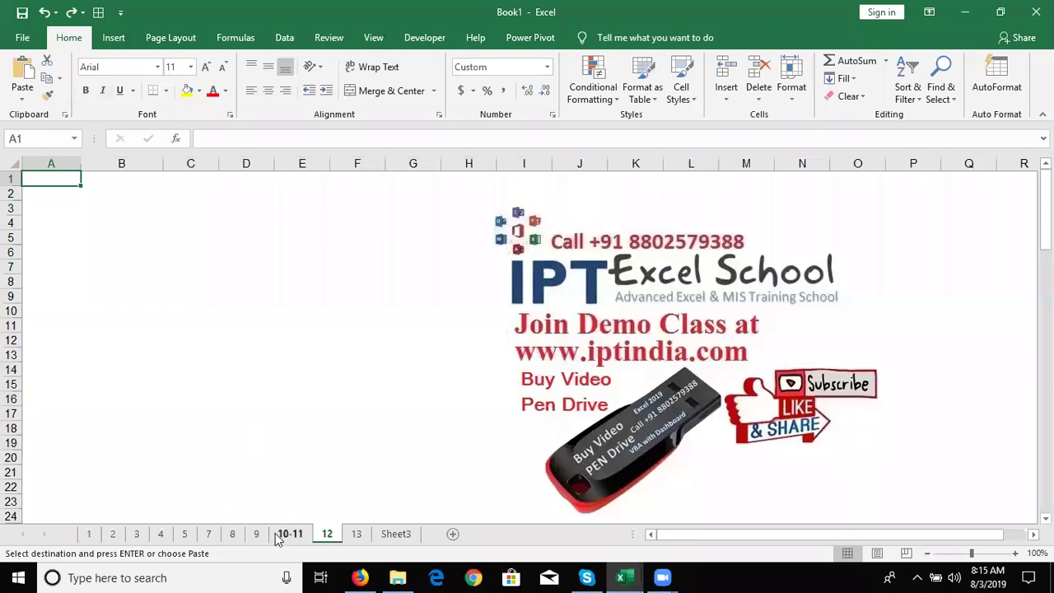
left_click(285, 533)
left_click(47, 95)
left_click(327, 533)
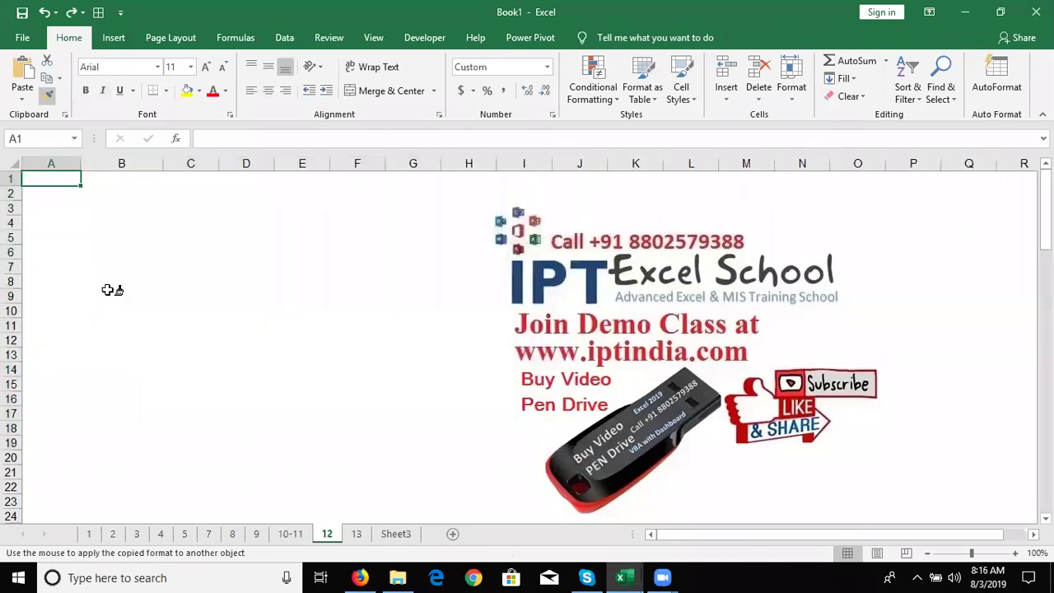
left_click_drag(49, 178, 437, 466)
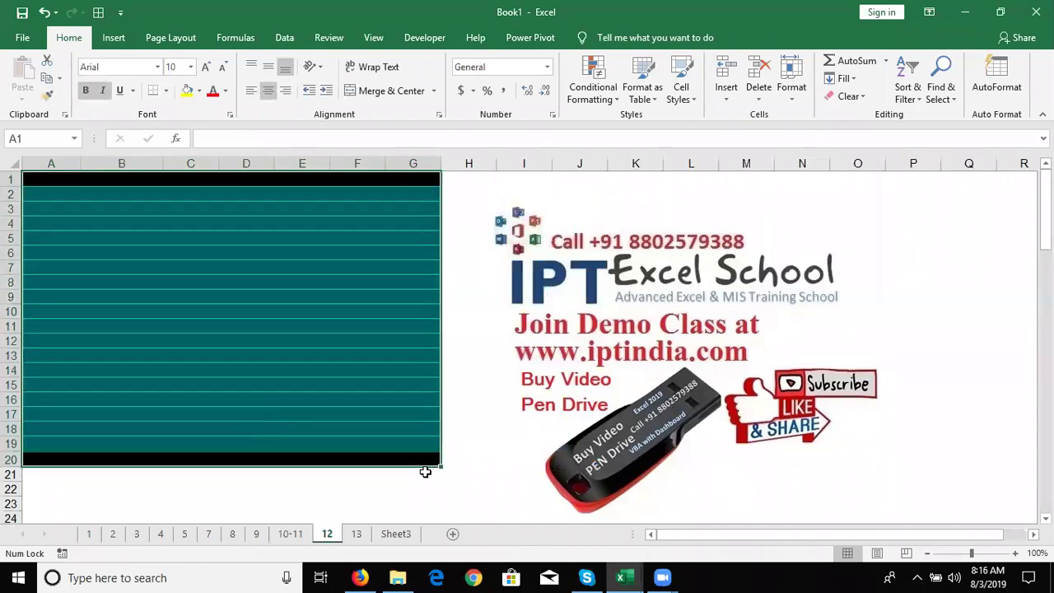
key("ctrl+z")
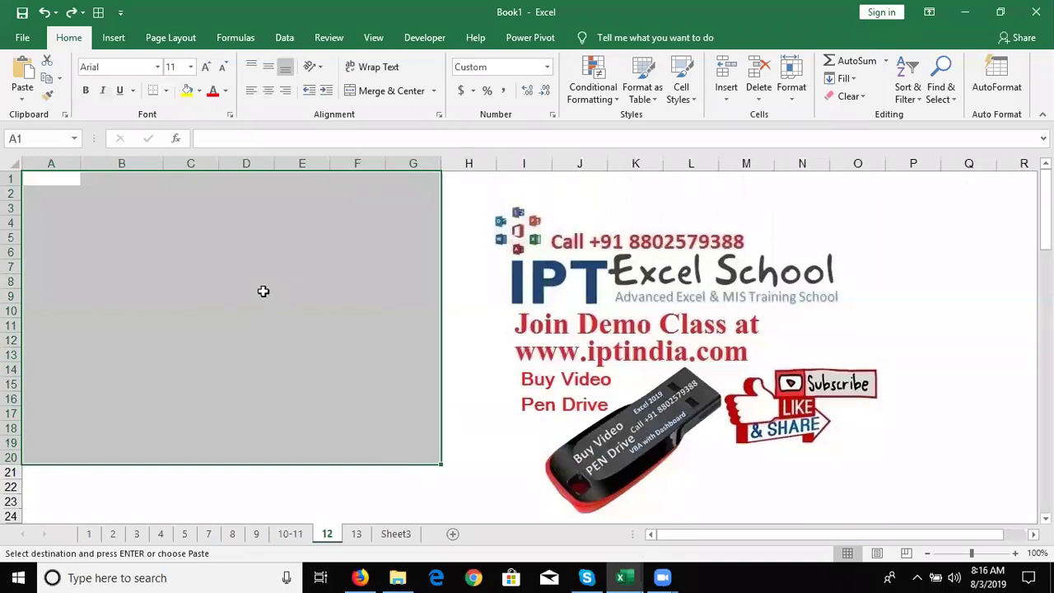
left_click(48, 173)
Fill A1 yellow, paint it onto D4, A7 and D9, then clear rows 3–9 by painting over them
left_click(192, 94)
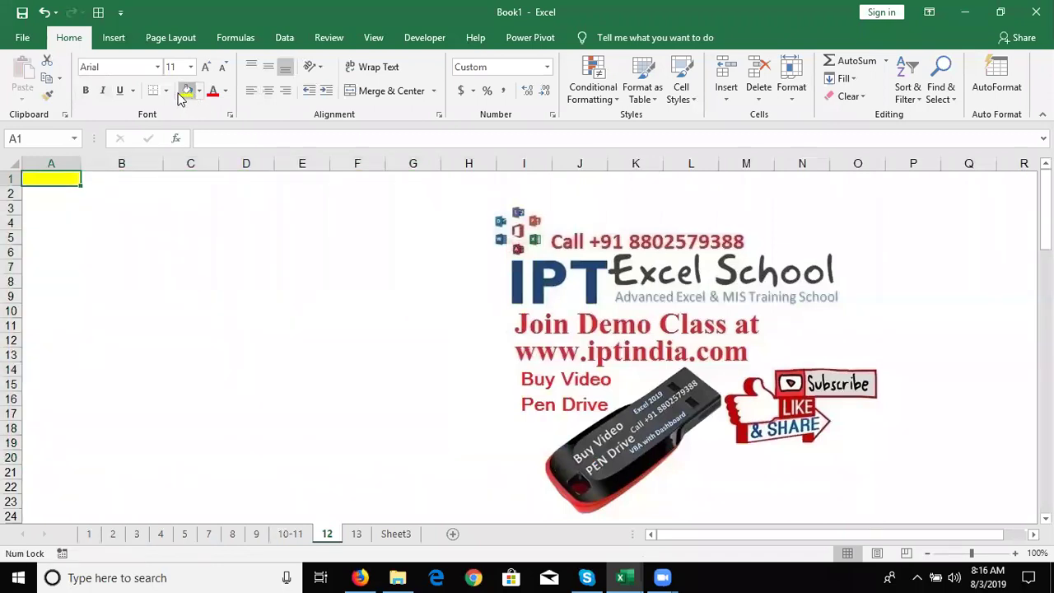
left_click(134, 247)
left_click(76, 176)
left_click(47, 95)
left_click(246, 222)
left_click(49, 99)
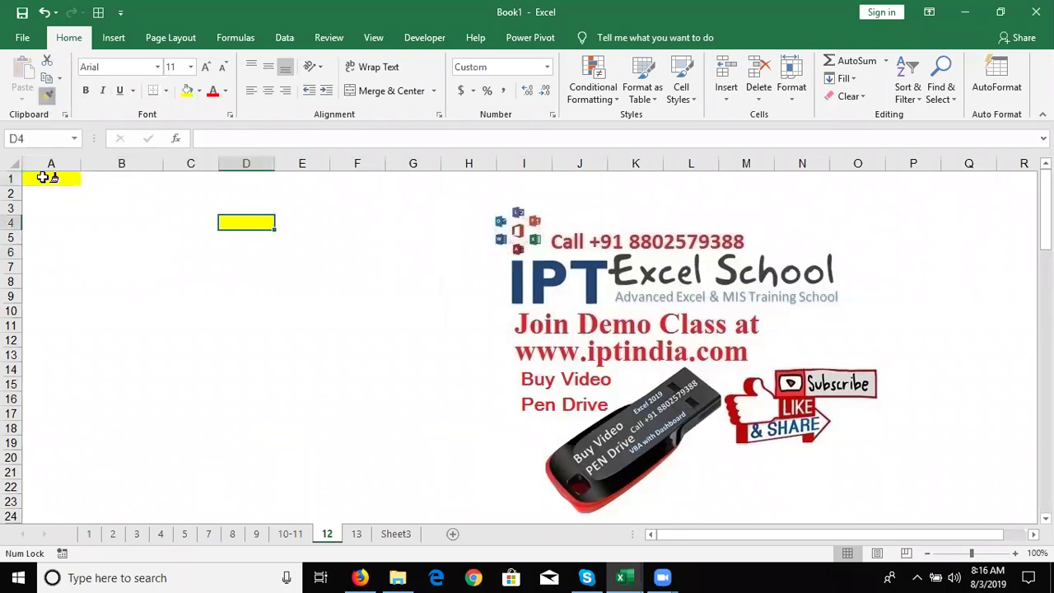
left_click(45, 266)
left_click(47, 97)
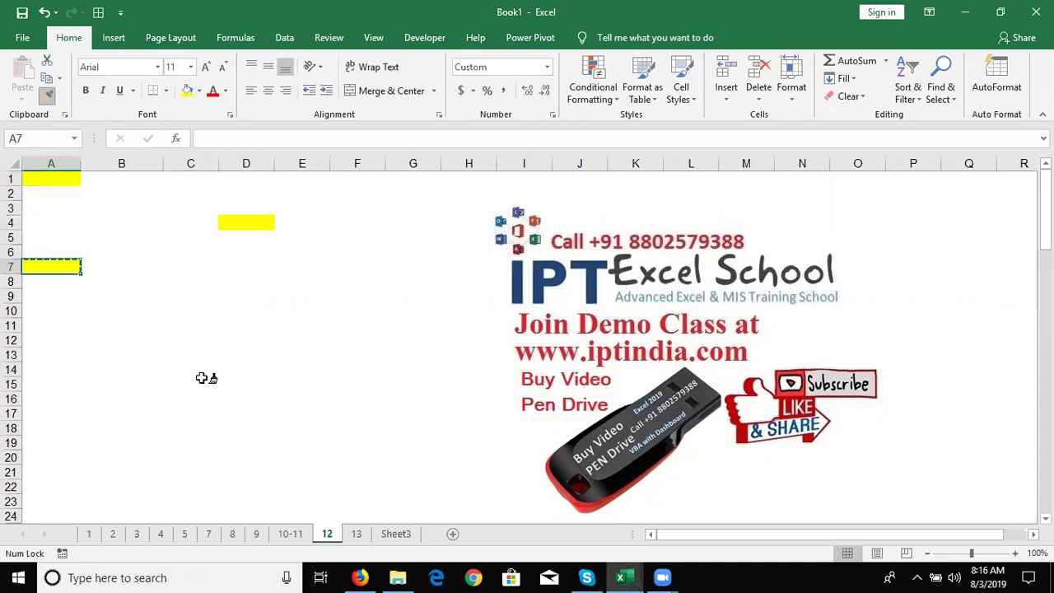
left_click(233, 301)
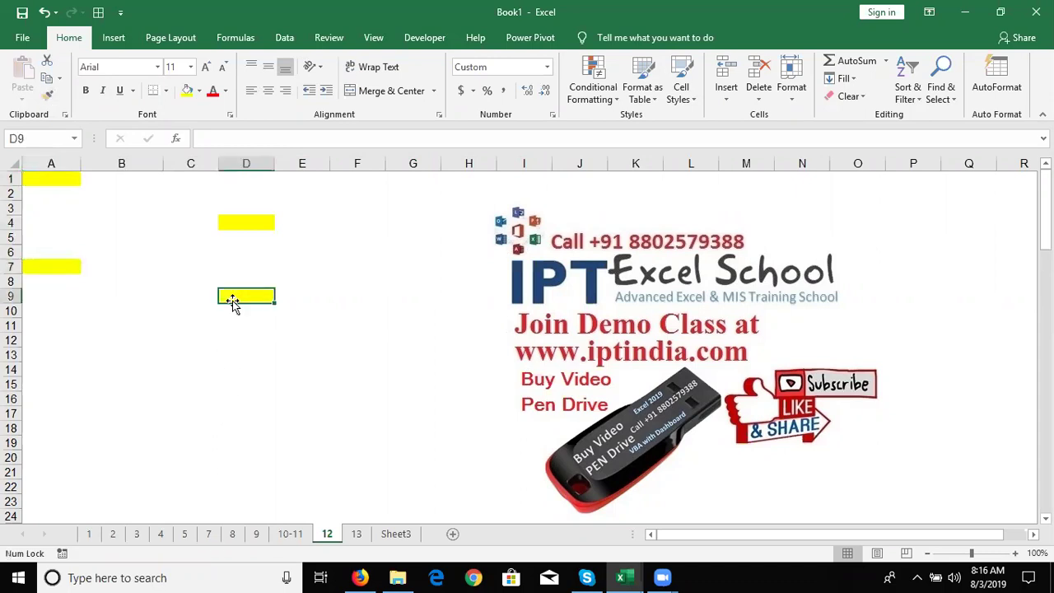
left_click(47, 98)
left_click(14, 209)
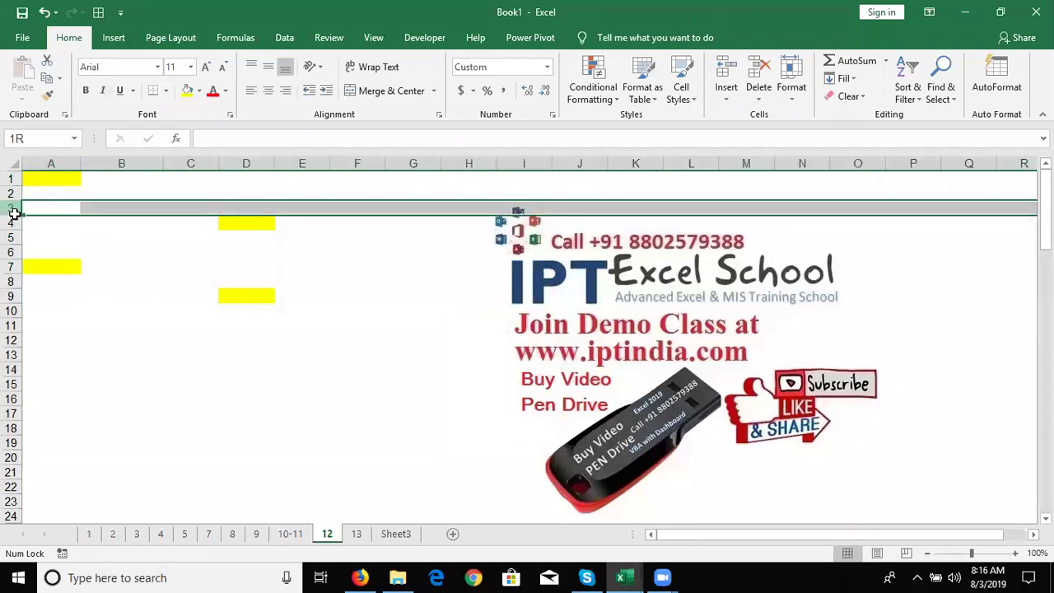
left_click_drag(14, 212, 11, 296)
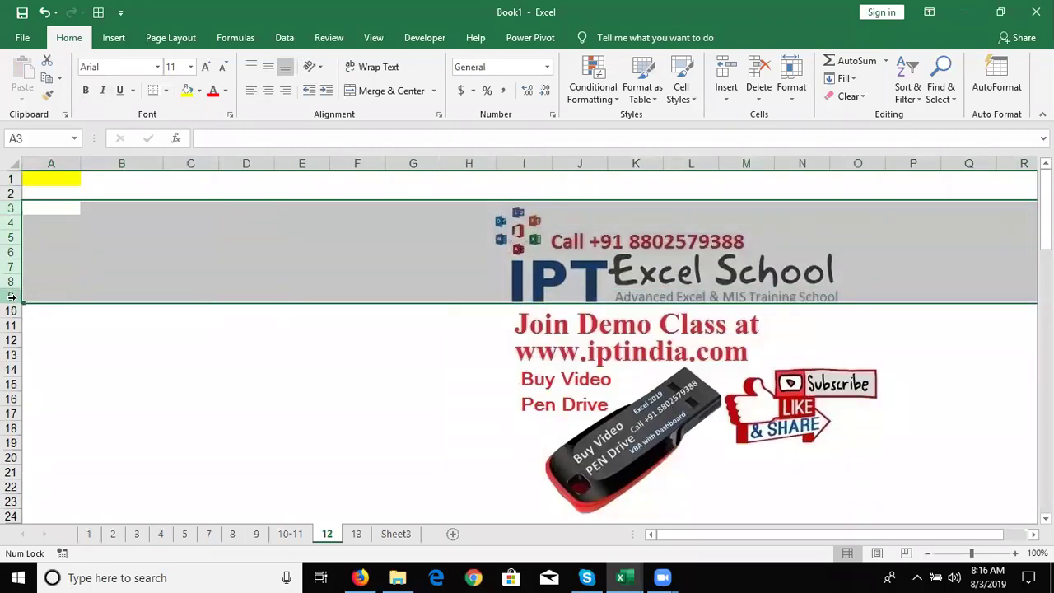
Paint A1's yellow fill onto A4, A7, C10, D4, F9, E11, C14, B11, A10, A14, B18 and D18
left_click(52, 181)
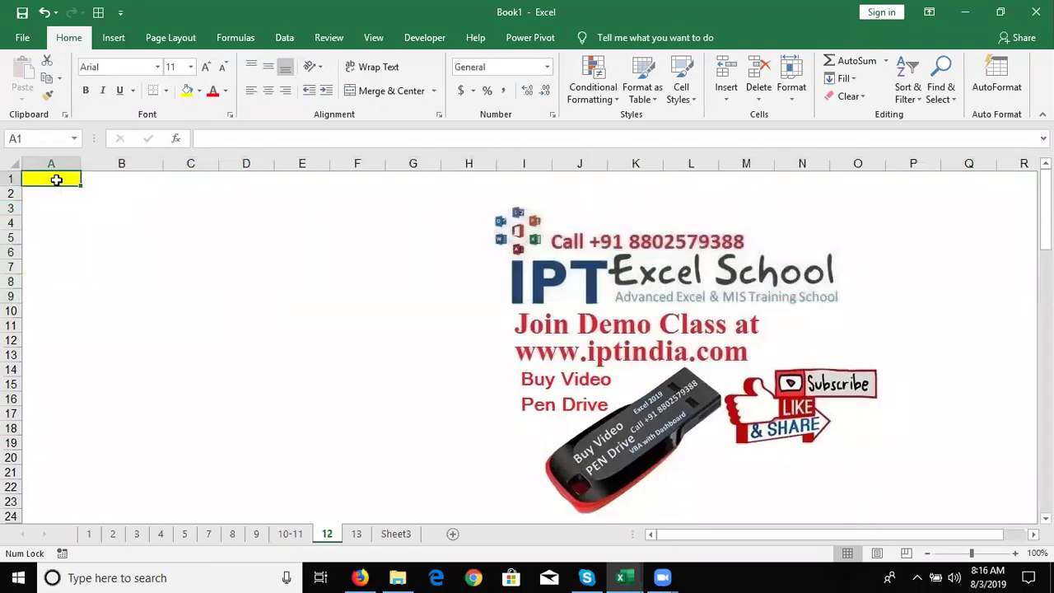
left_click(48, 96)
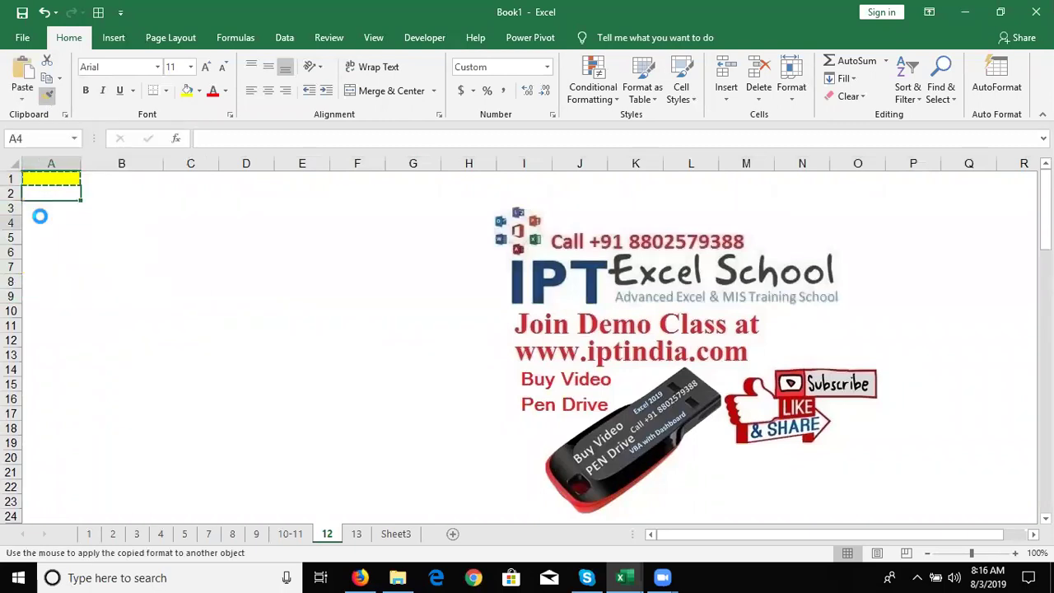
left_click(71, 267)
left_click(198, 312)
left_click(239, 253)
left_click(191, 207)
left_click(247, 222)
left_click(357, 295)
left_click(301, 326)
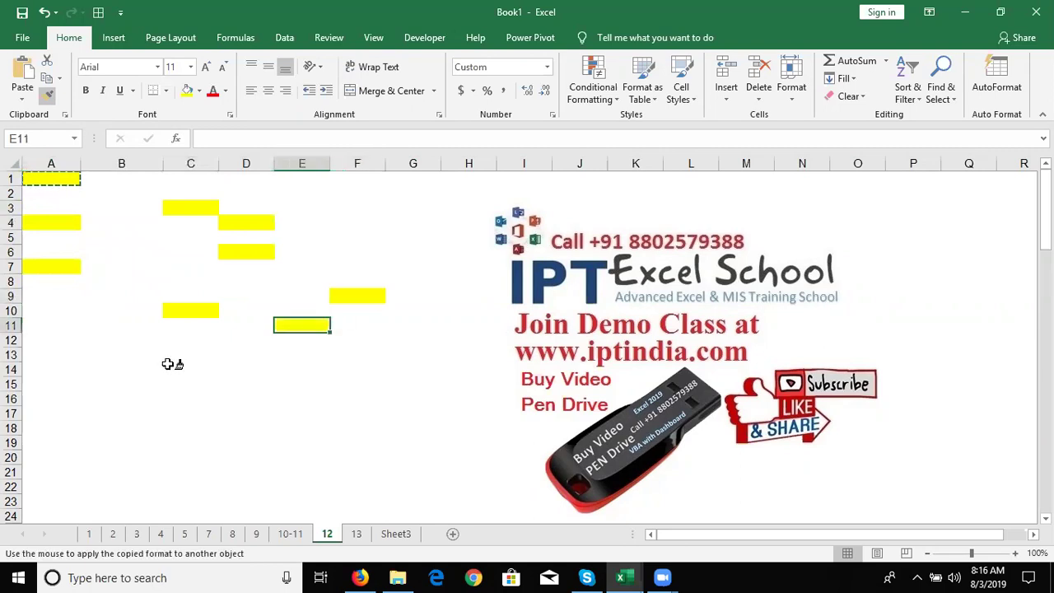
left_click(167, 368)
left_click(107, 326)
left_click(41, 312)
left_click(42, 369)
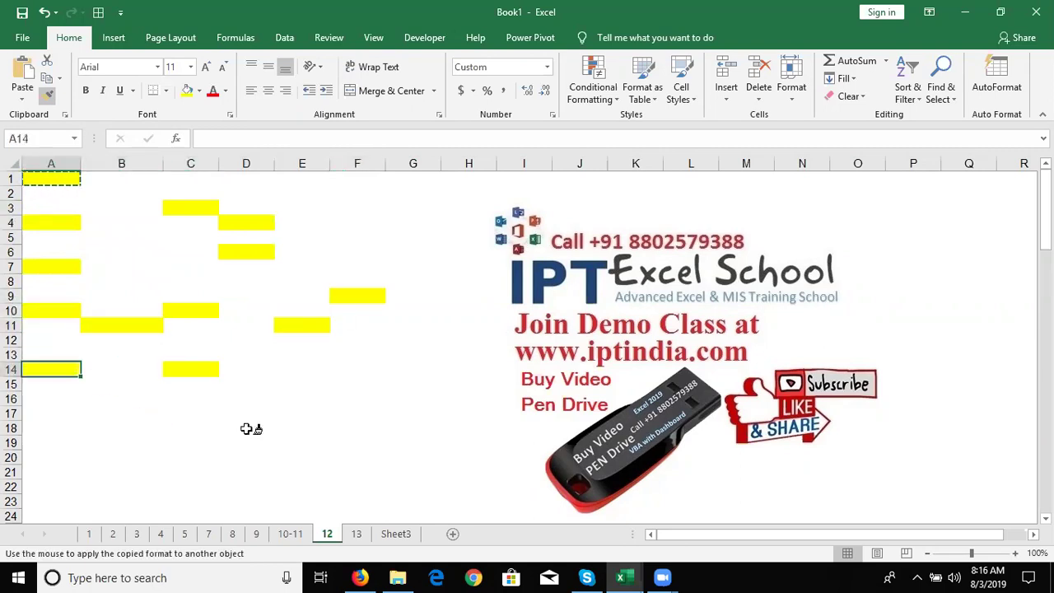
left_click(124, 427)
left_click(262, 429)
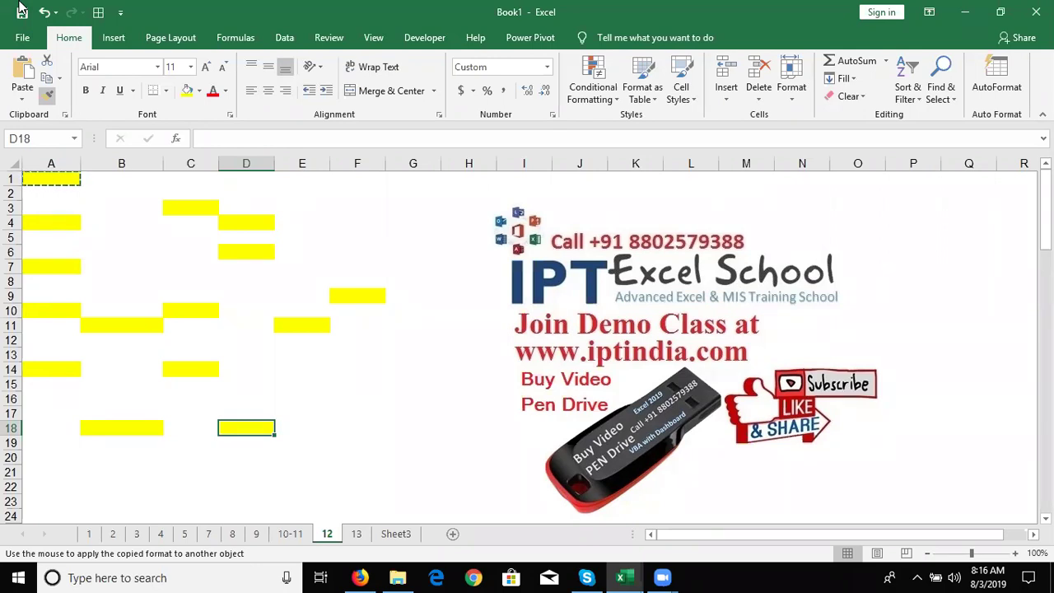
Copy sheet 13 beside itself and name the new sheet 14
left_click(354, 534)
left_click_drag(352, 535, 396, 544)
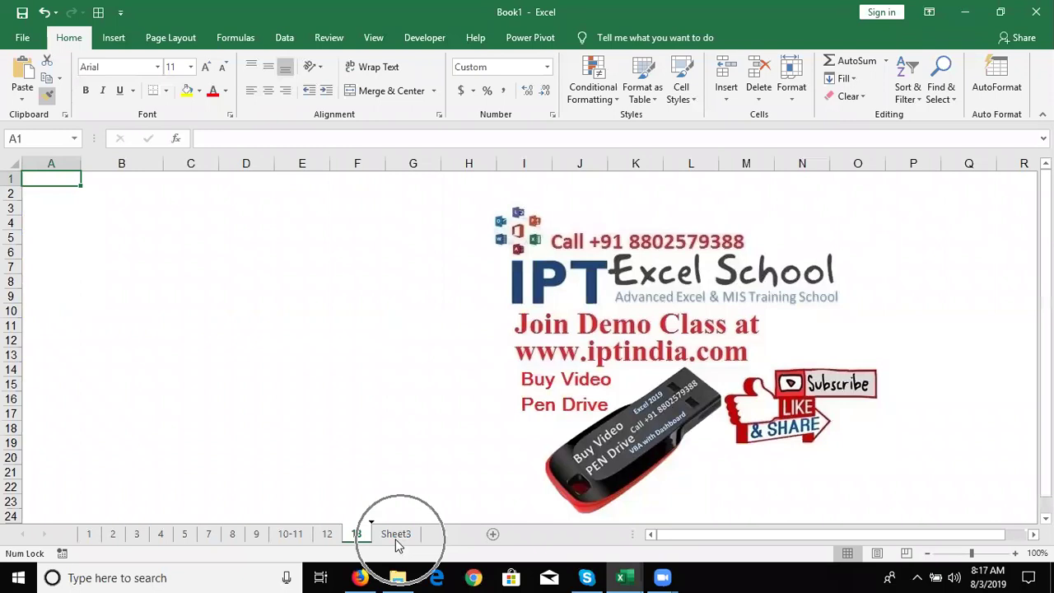
left_click(356, 534)
type("14")
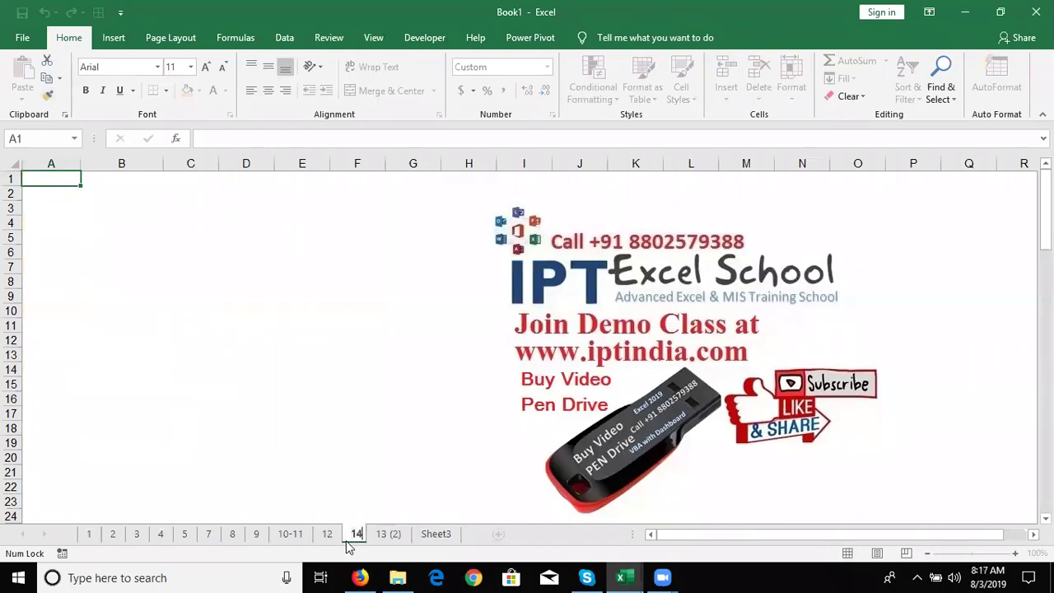
key("Return")
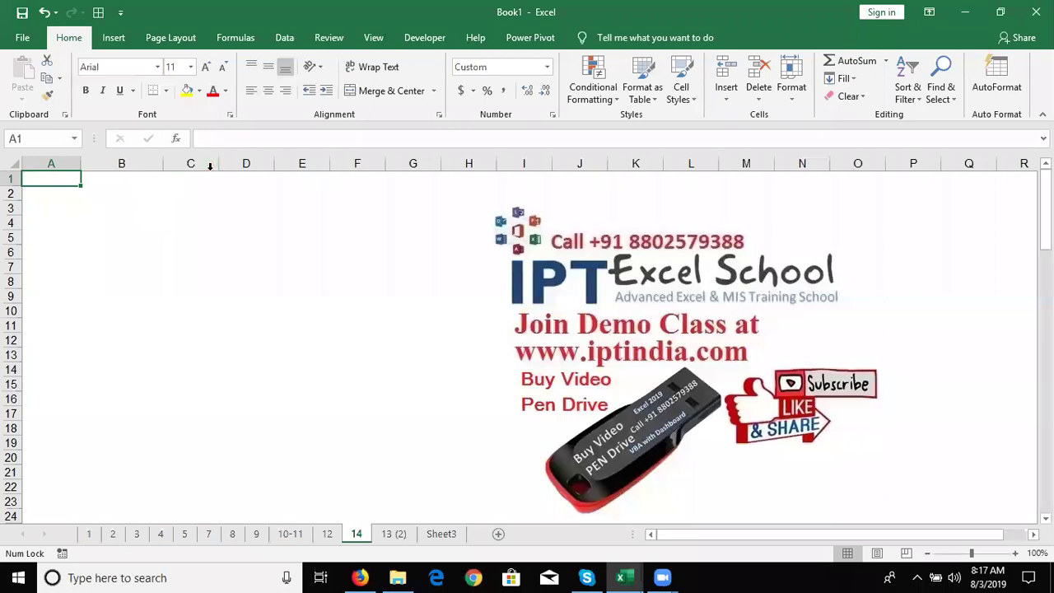
Enter the heading 'Mobile' in A1, correcting the 'Mobilr' typo
type("Mobilr")
key("Return")
key("Up")
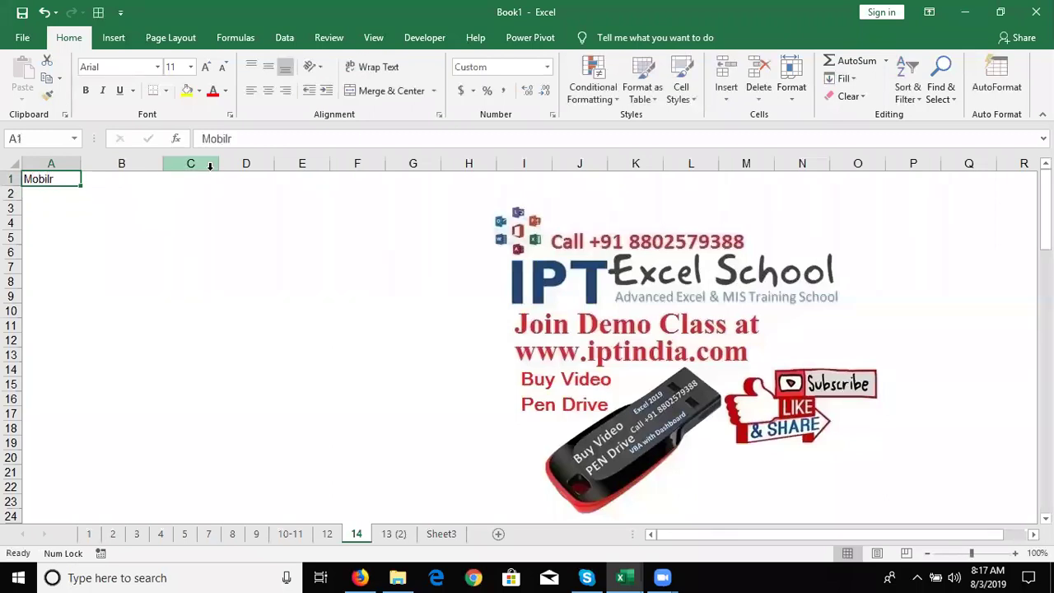
type("Mobile")
key("Return")
key("Up")
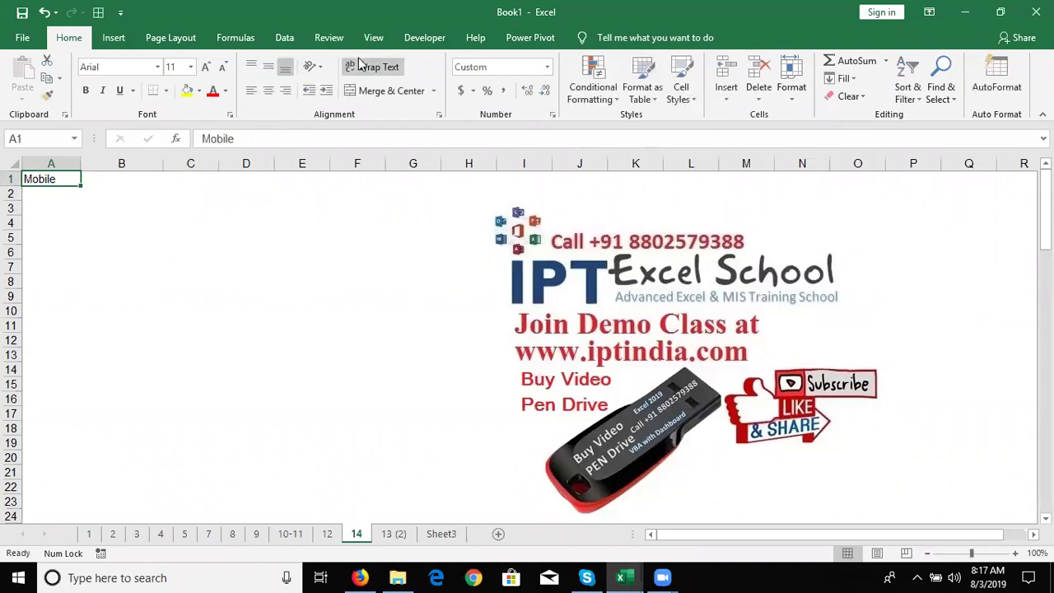
Add the comment 'Please Enter Mobile withou +91' to A1 and type a sample mobile number in A2
right_click(71, 186)
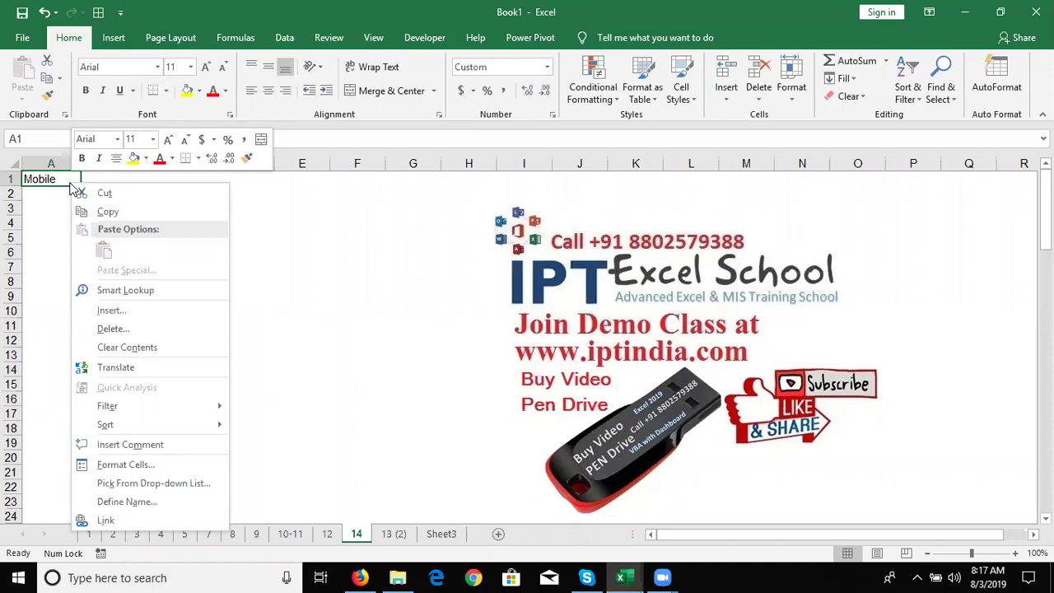
left_click(132, 445)
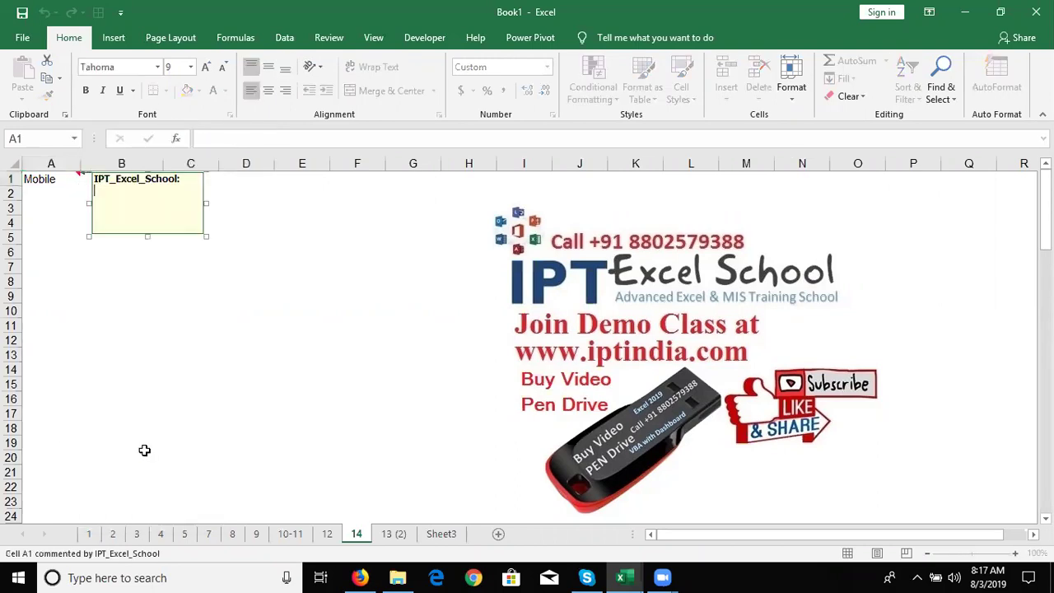
key("BackSpace")
key("BackSpace")
key("BackSpace")
key("BackSpace")
key("BackSpace")
key("BackSpace")
key("BackSpace")
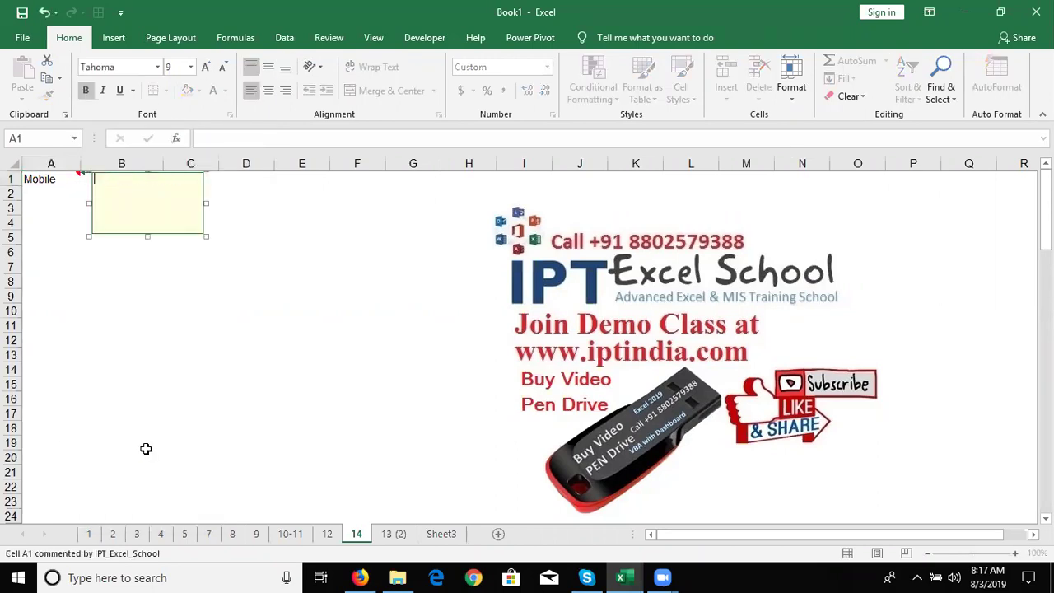
type("Please Enter ")
type("M")
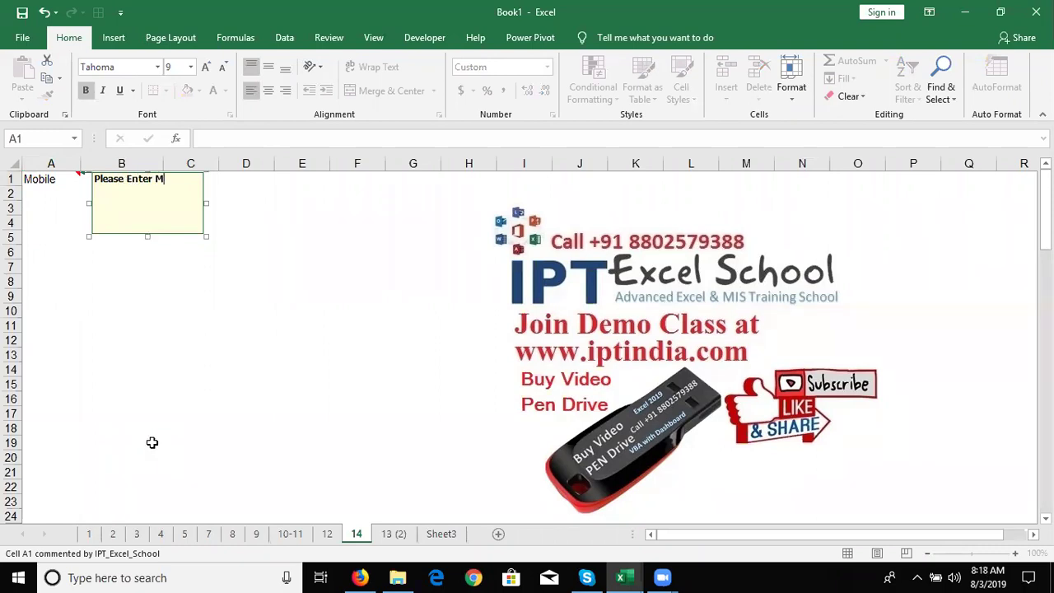
type("obike")
key("BackSpace")
key("BackSpace")
key("BackSpace")
type("le ")
type("withou ")
type("Co")
key("BackSpace")
key("BackSpace")
type("+91")
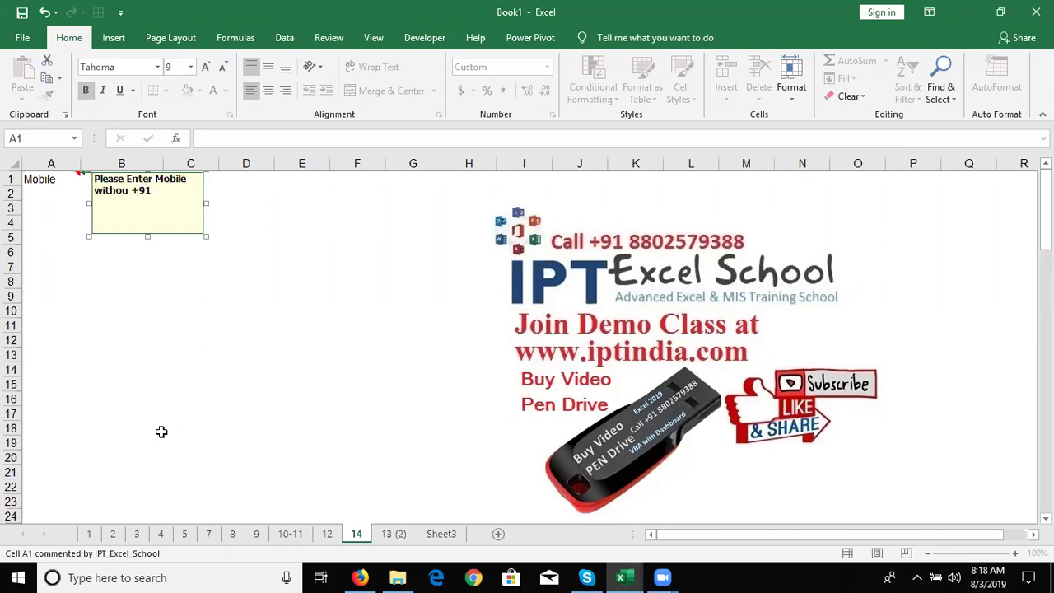
left_click(158, 409)
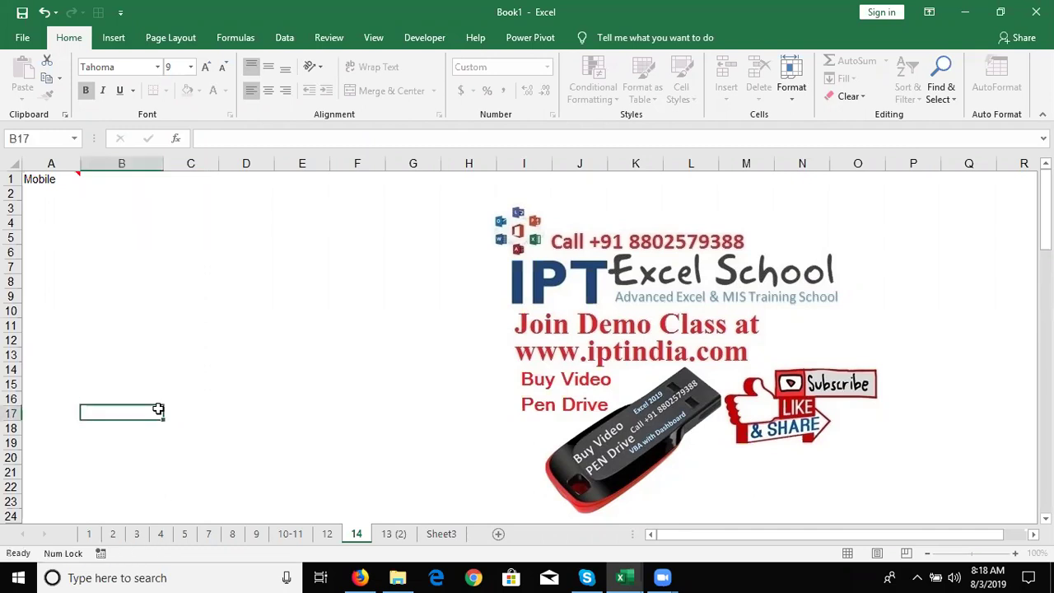
left_click(55, 192)
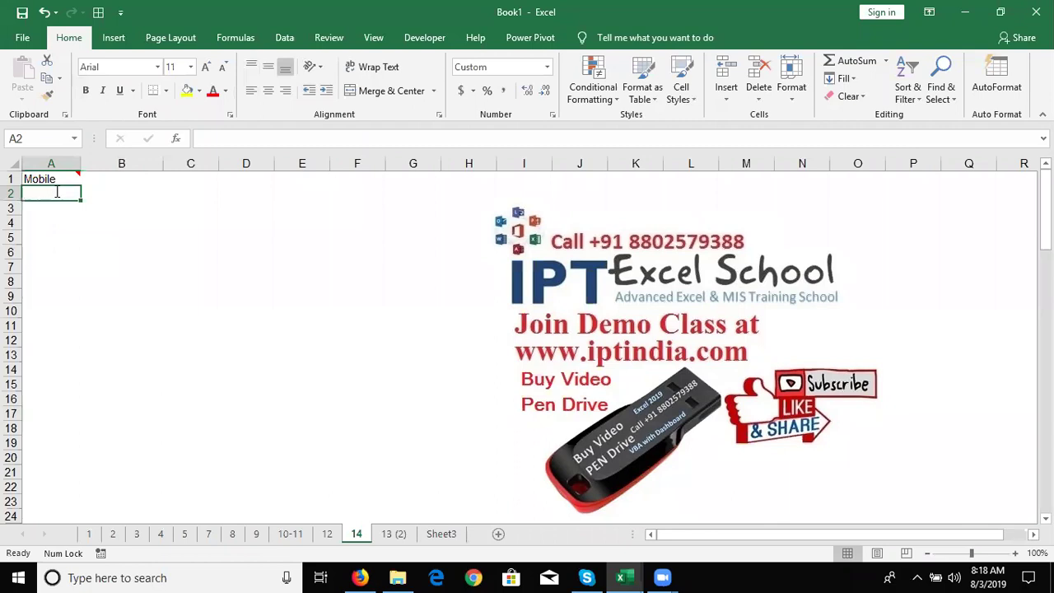
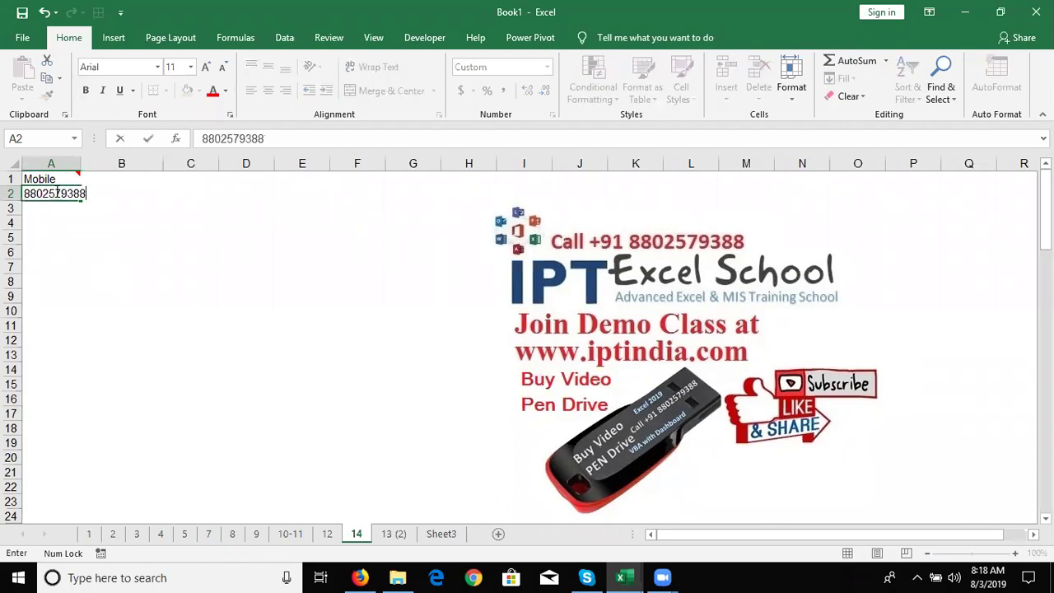
Give column A column I's General format and auto-fit it so the A2 number shows fully
key("Return")
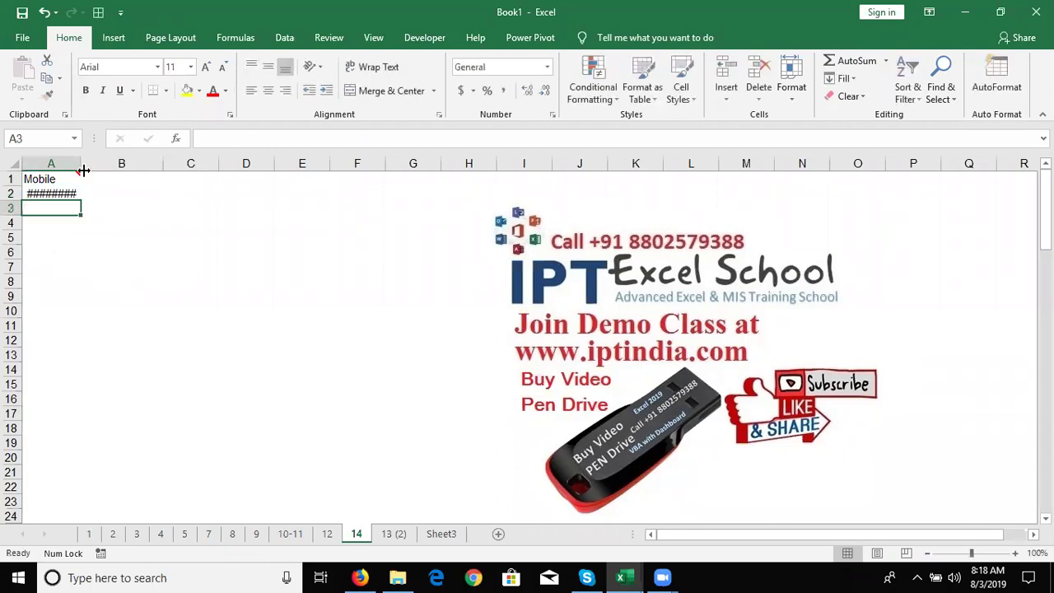
double_click(81, 165)
left_click_drag(59, 164, 106, 167)
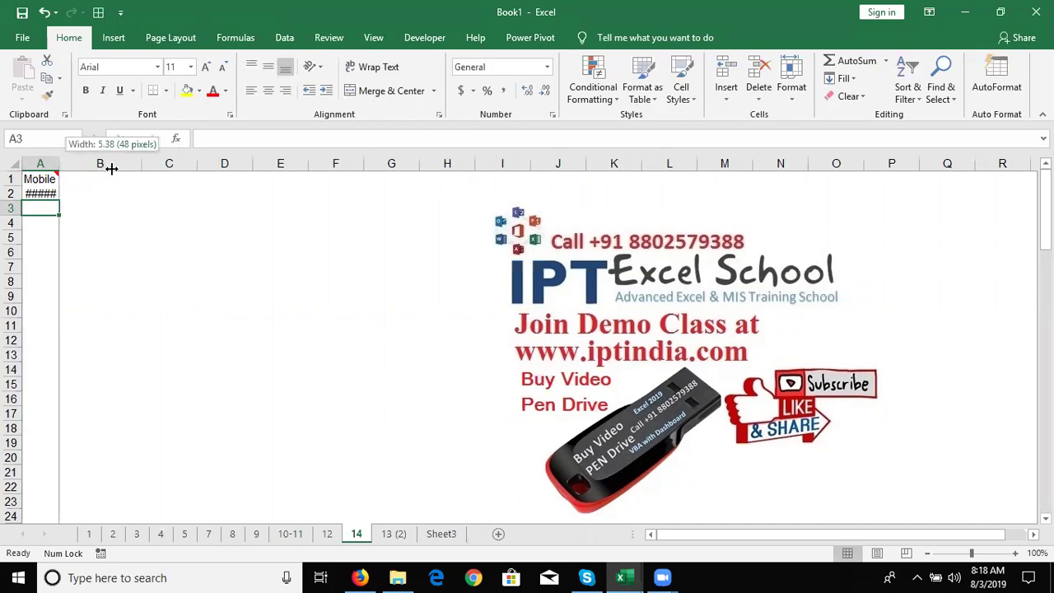
left_click(83, 164)
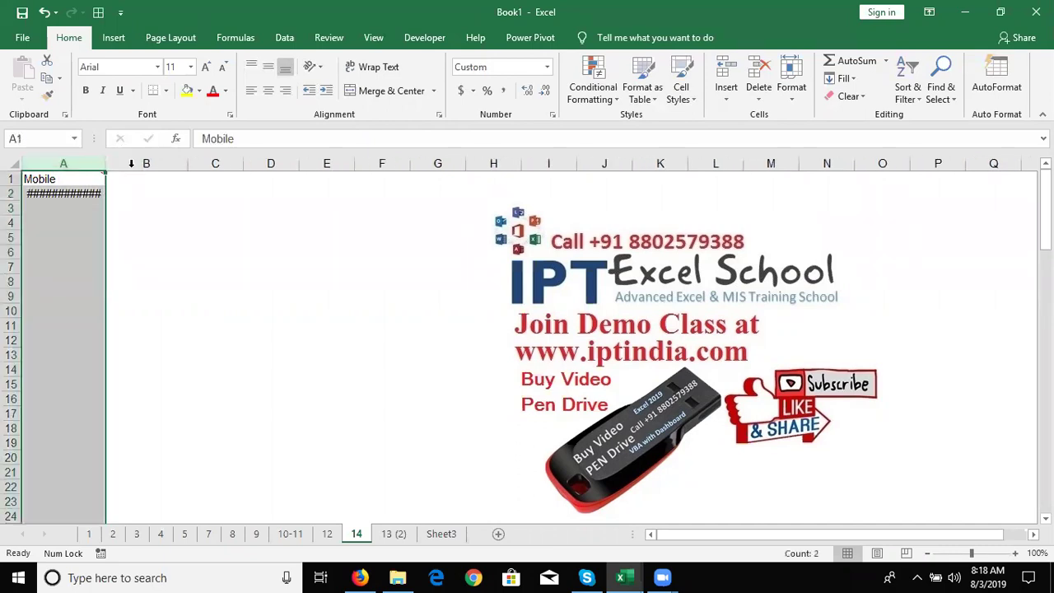
left_click(548, 163)
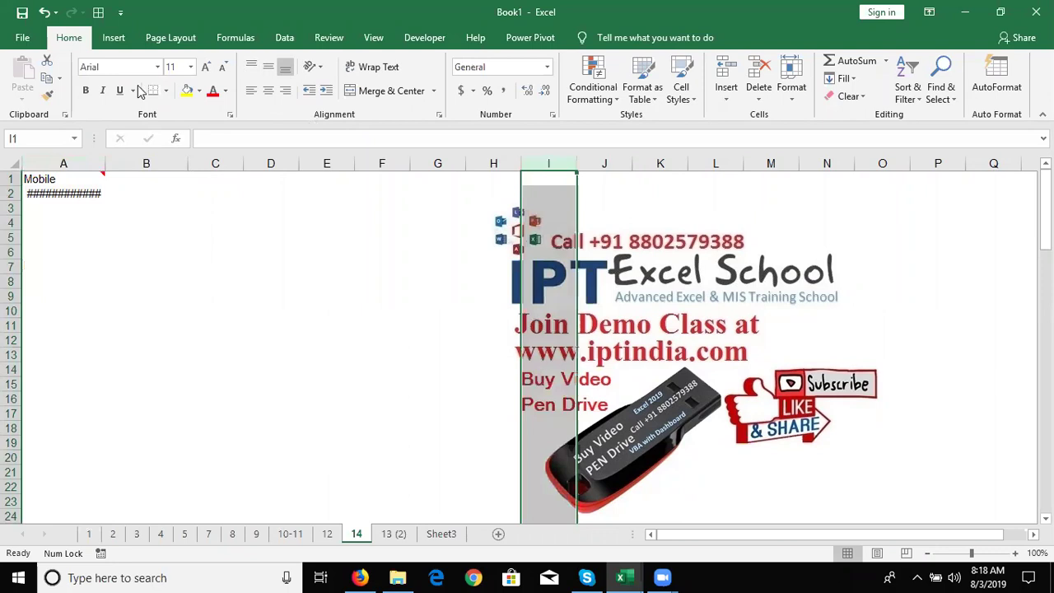
left_click(47, 95)
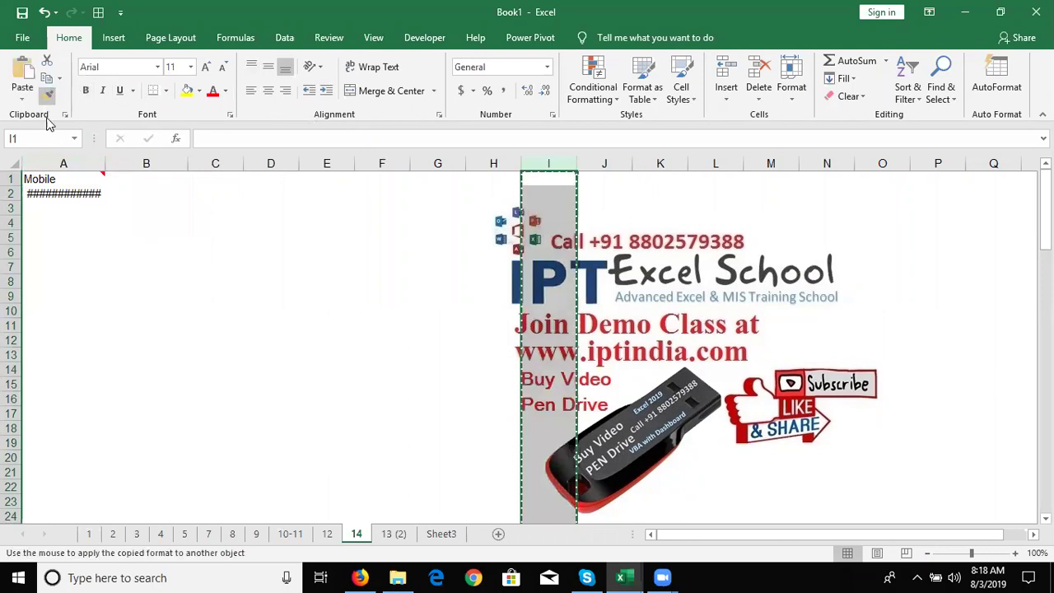
left_click(50, 161)
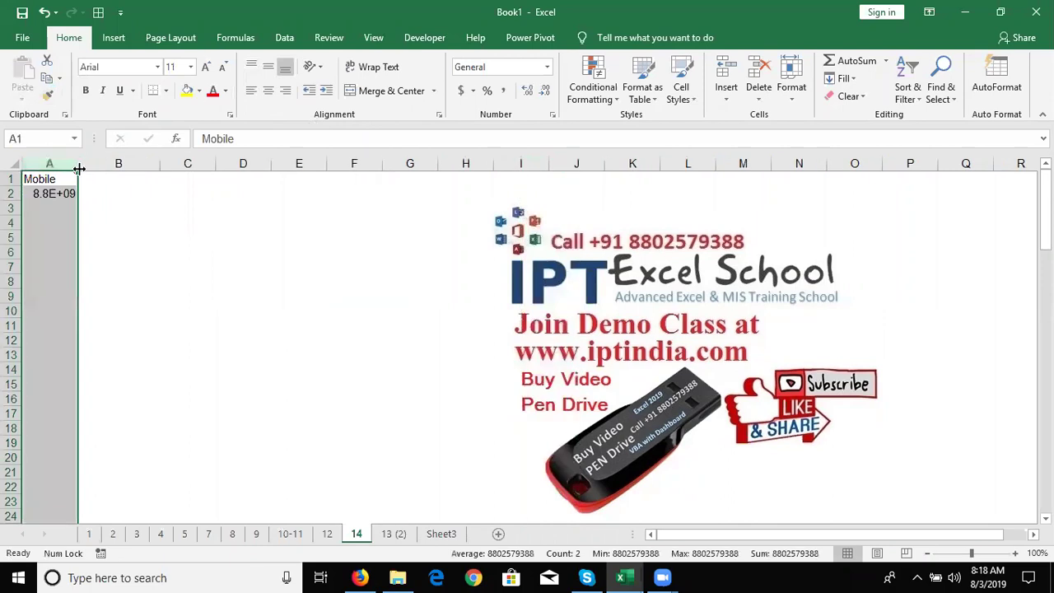
double_click(73, 194)
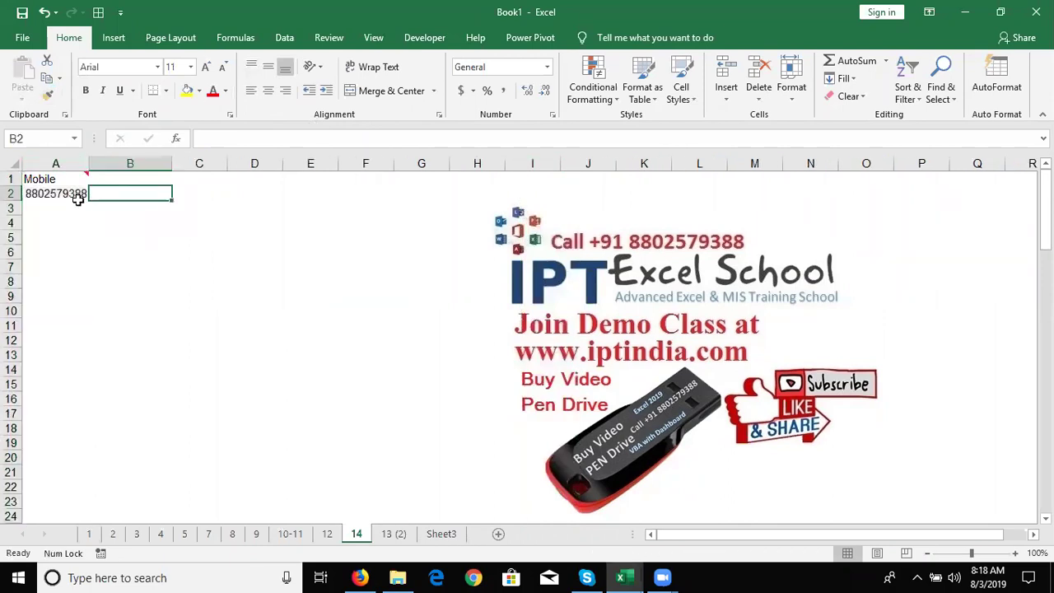
Try entering +91 in A3, cancel it, then reselect A1 and the whole of column A
key("Return")
type("+91")
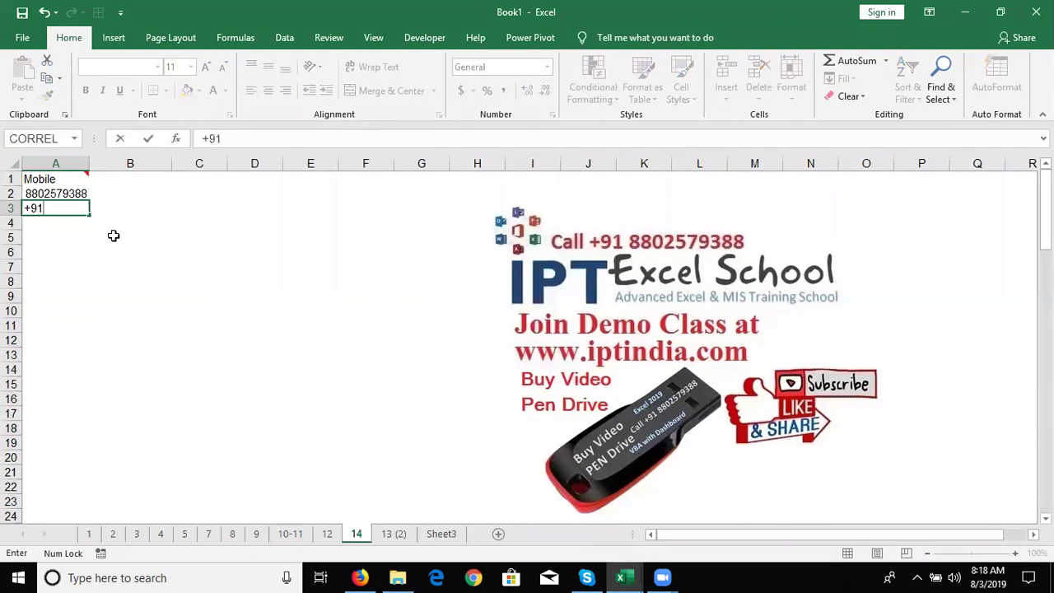
key("Escape")
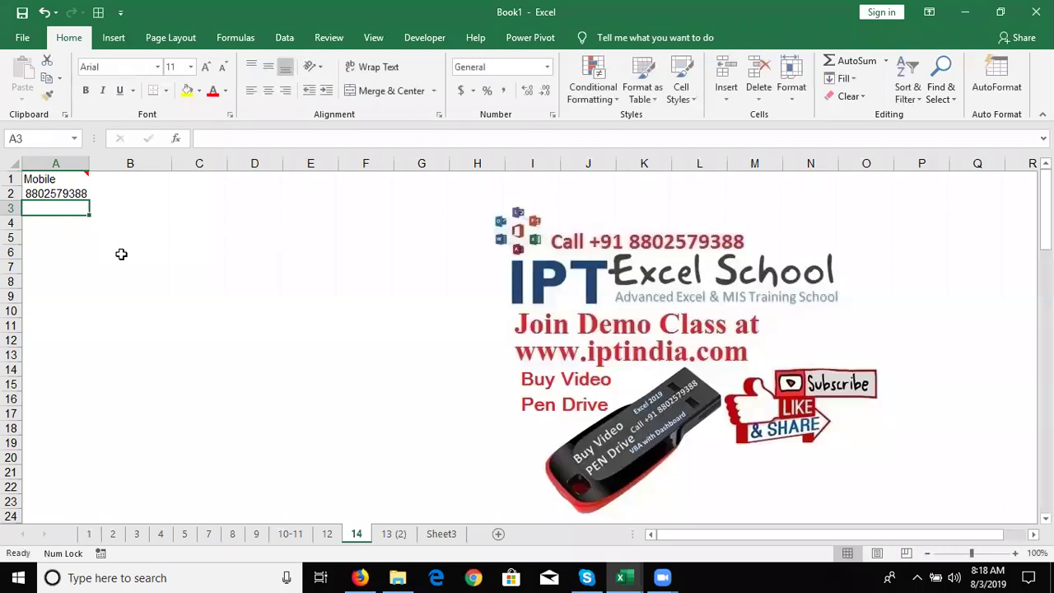
left_click(121, 252)
mouse_move(85, 174)
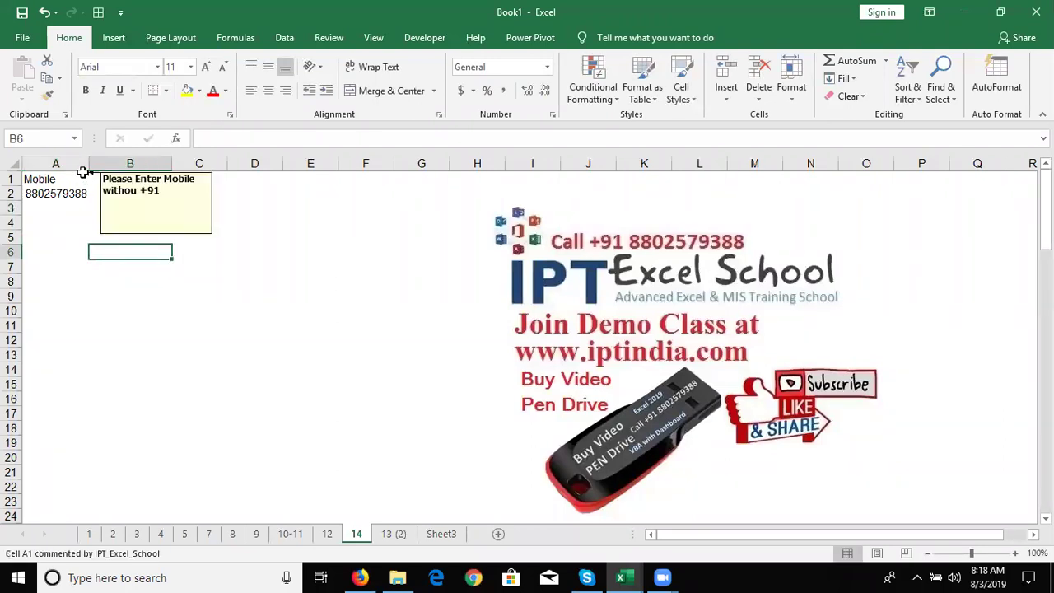
left_click(185, 276)
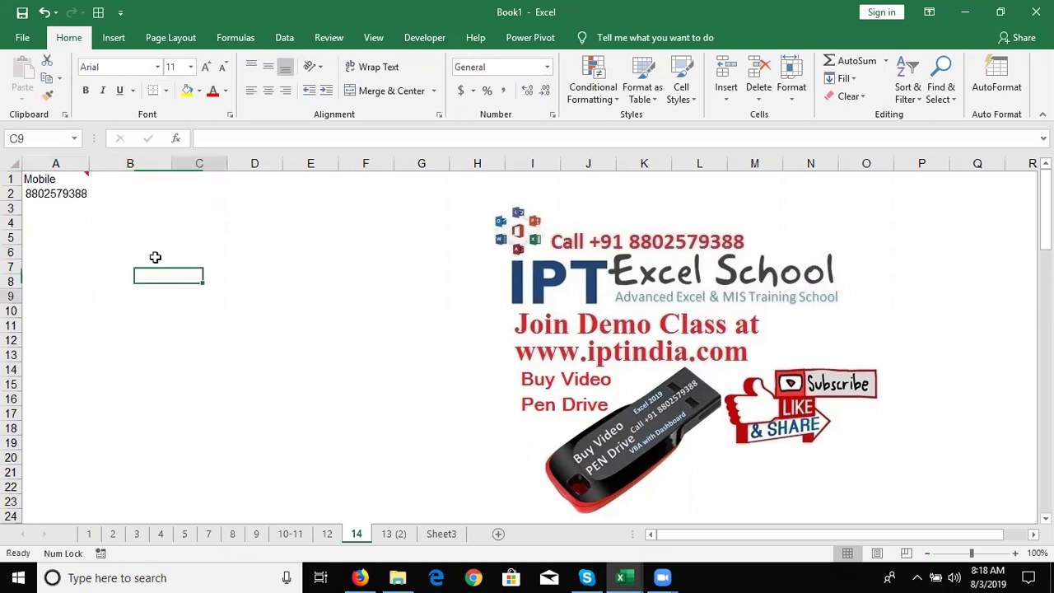
left_click(66, 207)
key("Return")
key("Up")
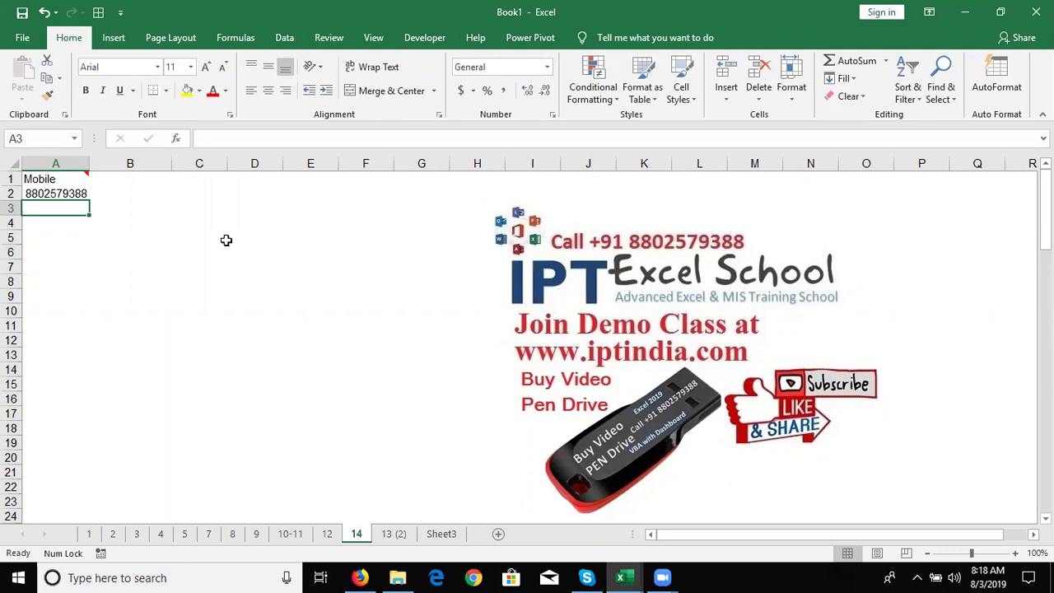
left_click(69, 177)
mouse_move(56, 178)
left_click(68, 165)
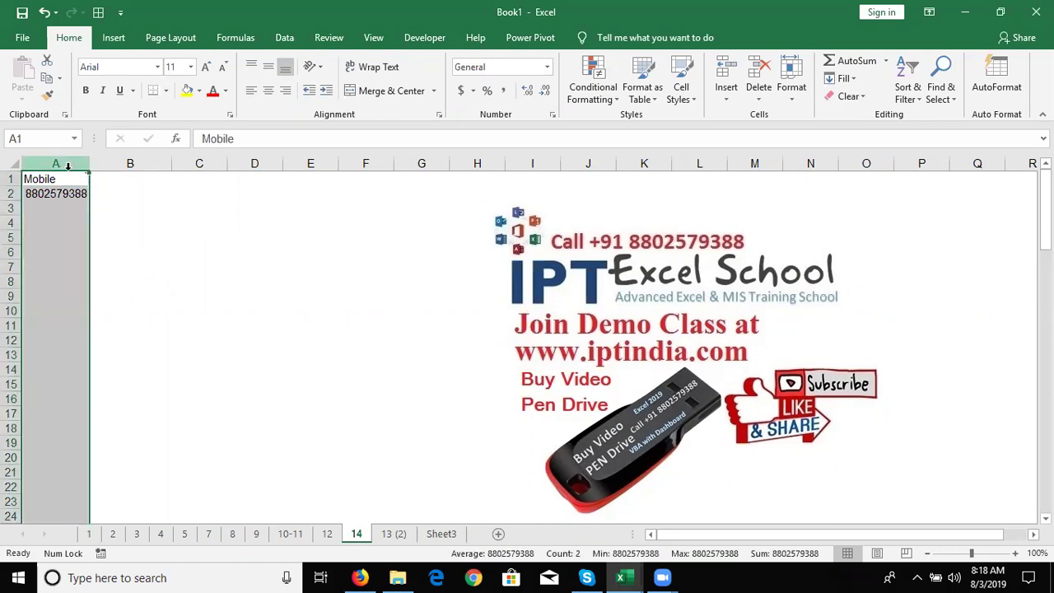
Open Data Validation for column A, leaving Allow set to Any value
left_click(285, 41)
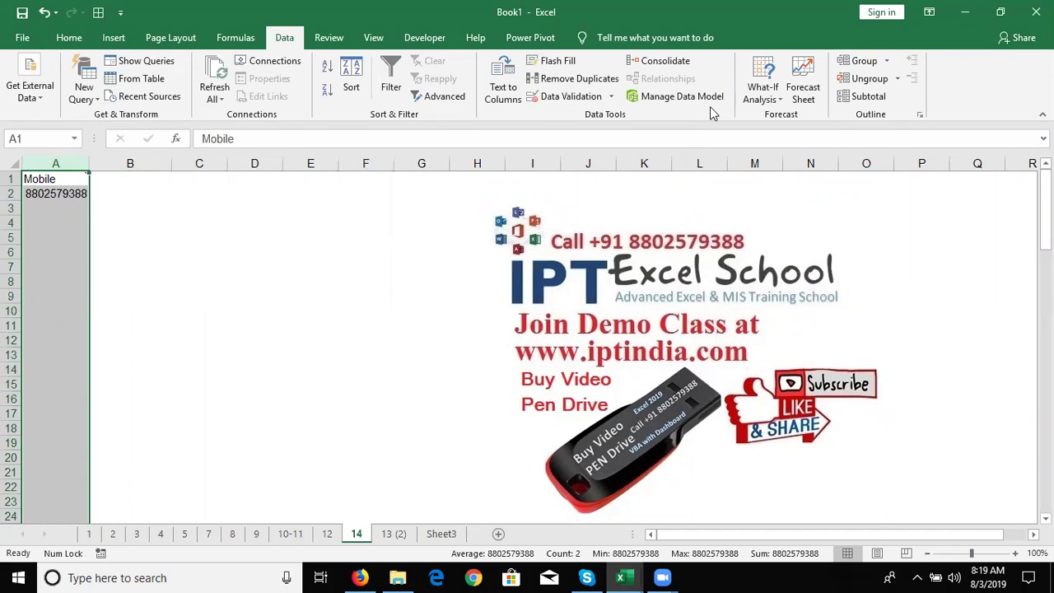
left_click(581, 97)
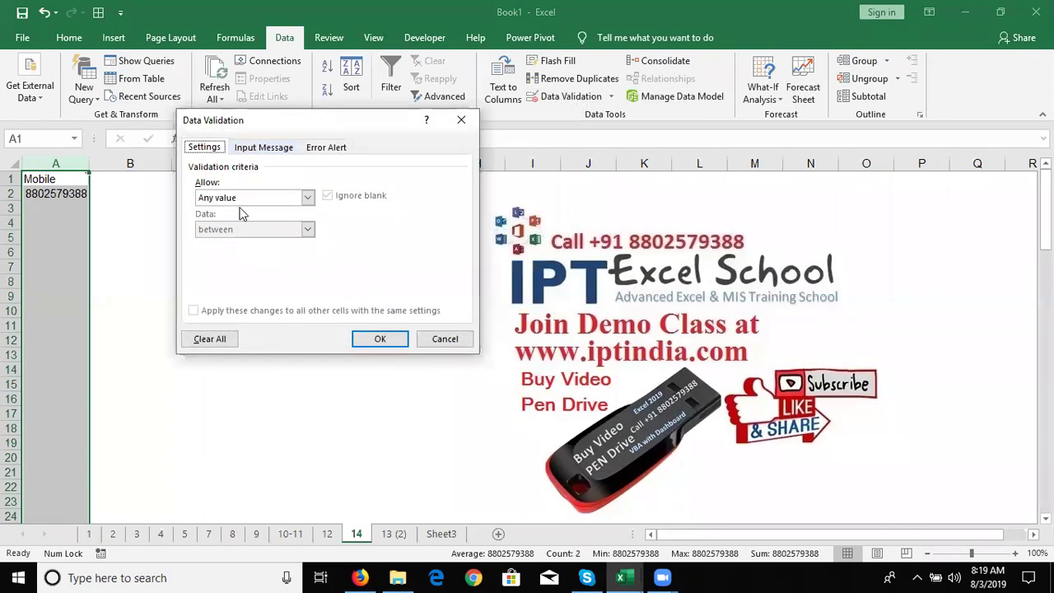
left_click(242, 201)
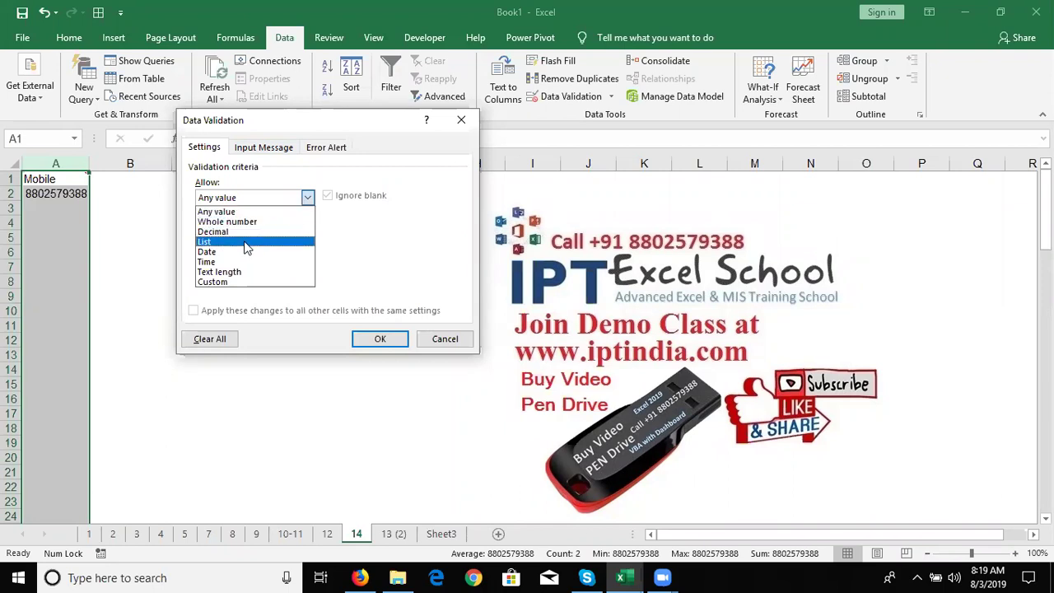
left_click(247, 241)
left_click(246, 201)
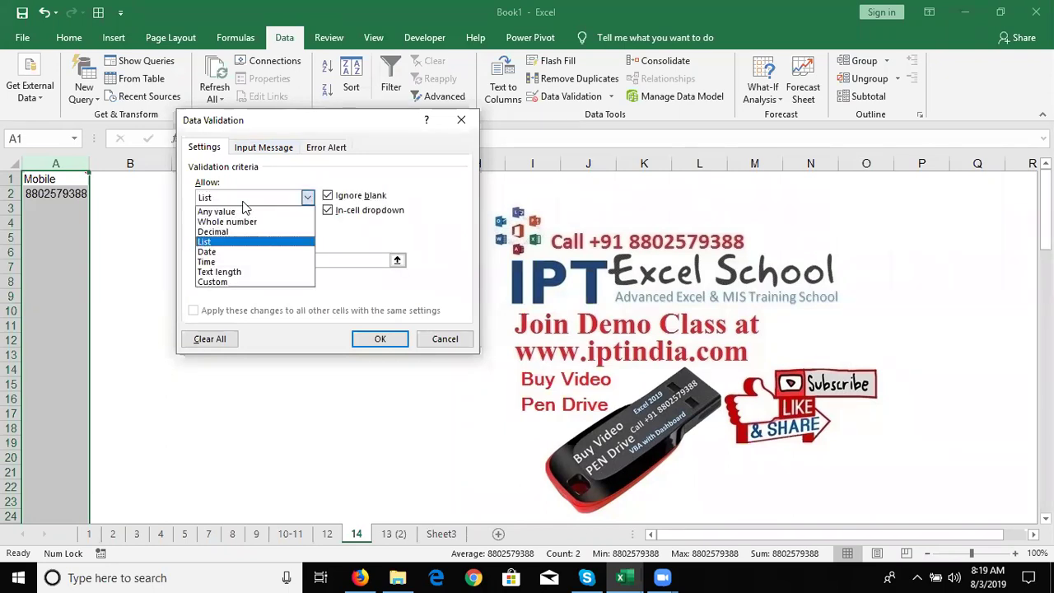
left_click(242, 213)
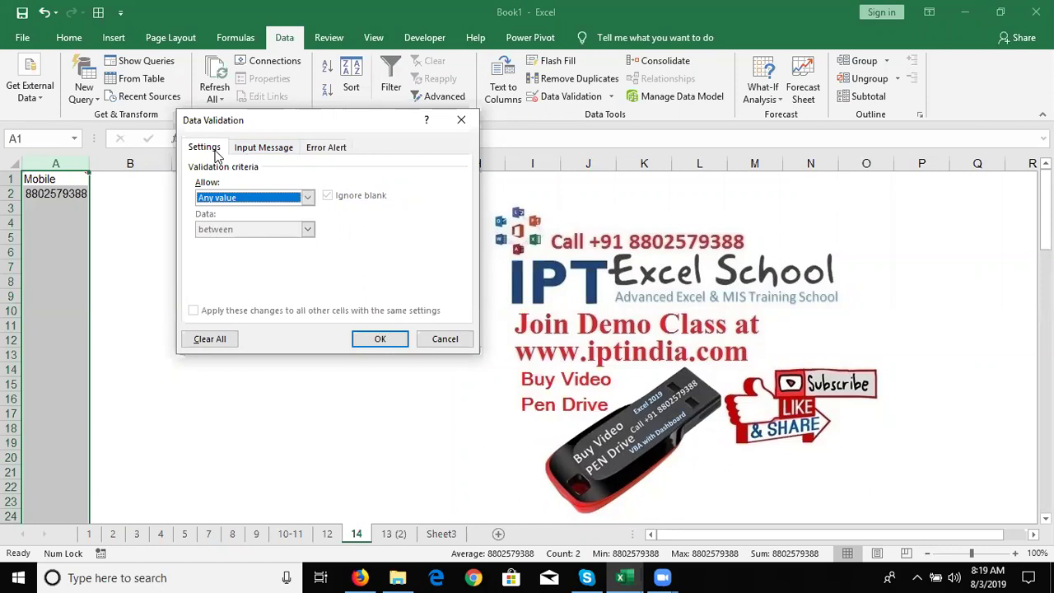
Add an input message titled 'Mobile Number' reading 'Please Enter Mobile Number Withou +91'
left_click(277, 150)
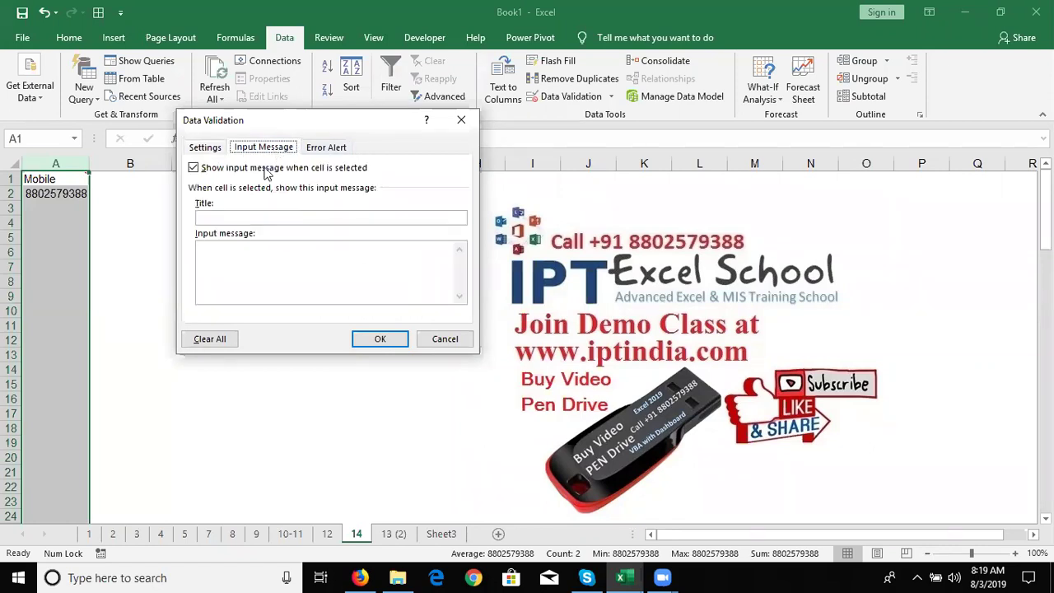
left_click(246, 218)
type("Mobile Number")
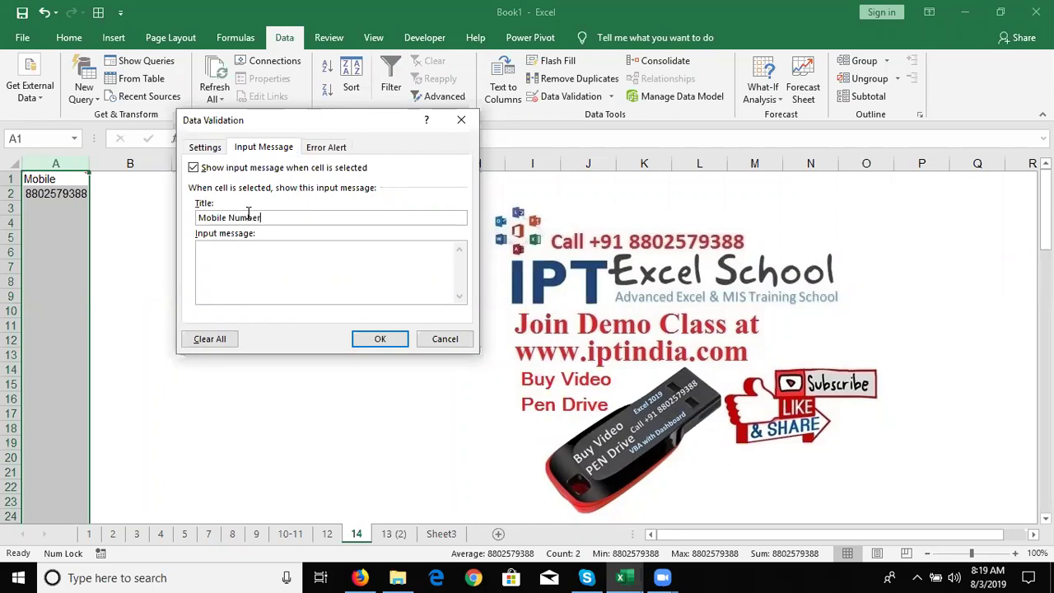
left_click(243, 250)
type("Please Enter Mobile Nu")
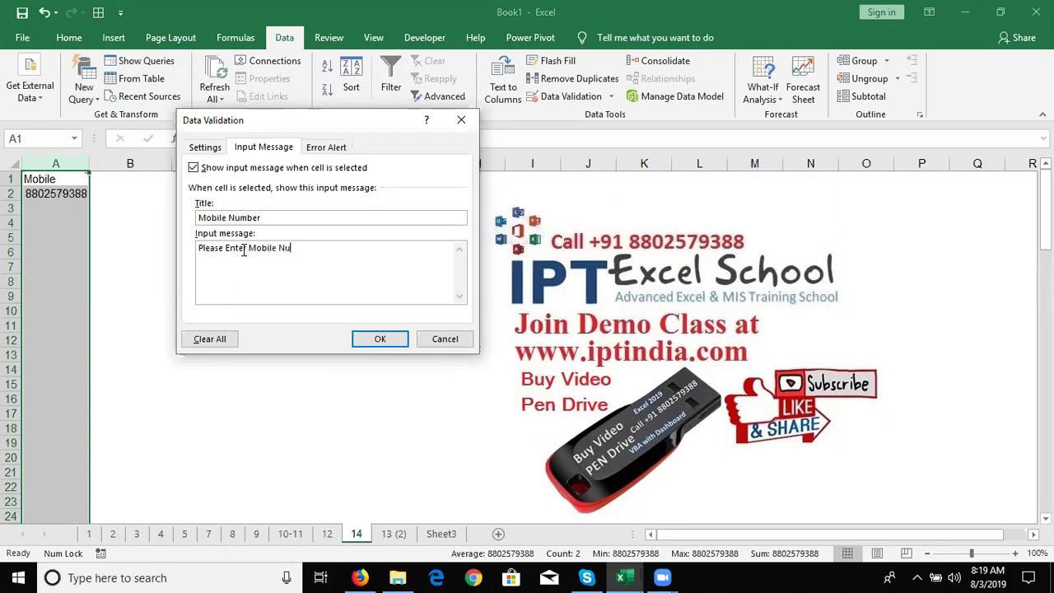
type("mber Withou +")
type("91")
left_click(380, 338)
Toggle between cells A3 and B3 to show the input message appearing and disappearing
left_click(223, 260)
key("Left")
key("Left")
key("Up")
key("Up")
key("Up")
key("Up")
key("Right")
key("Left")
key("Right")
key("Left")
key("Right")
key("Left")
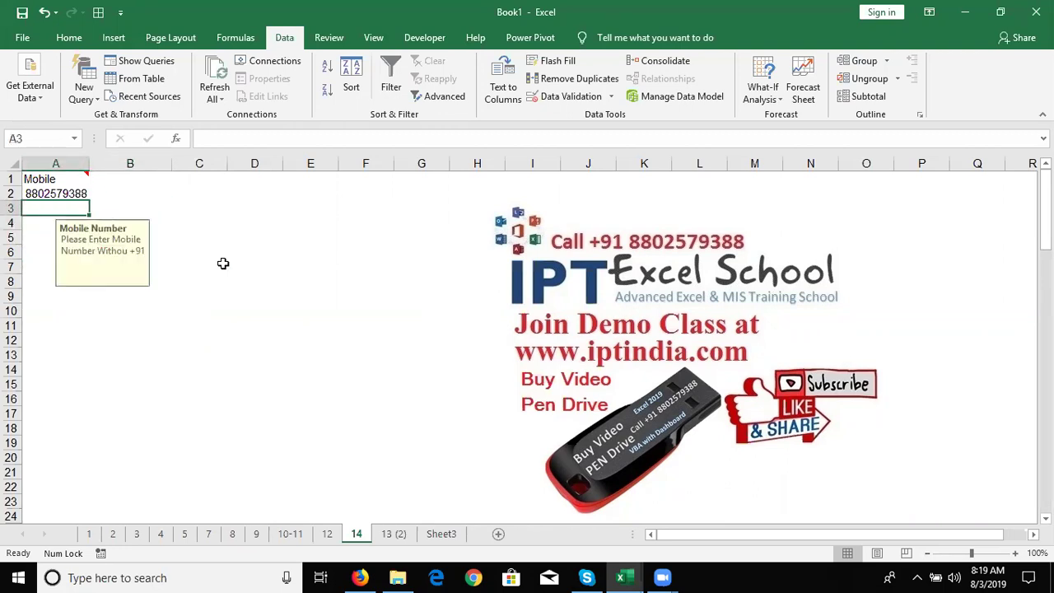
Rename sheet 13 (2) to 15, then Ctrl-drag its tab to make copy 15 (2)
left_click(393, 534)
double_click(394, 533)
type("15")
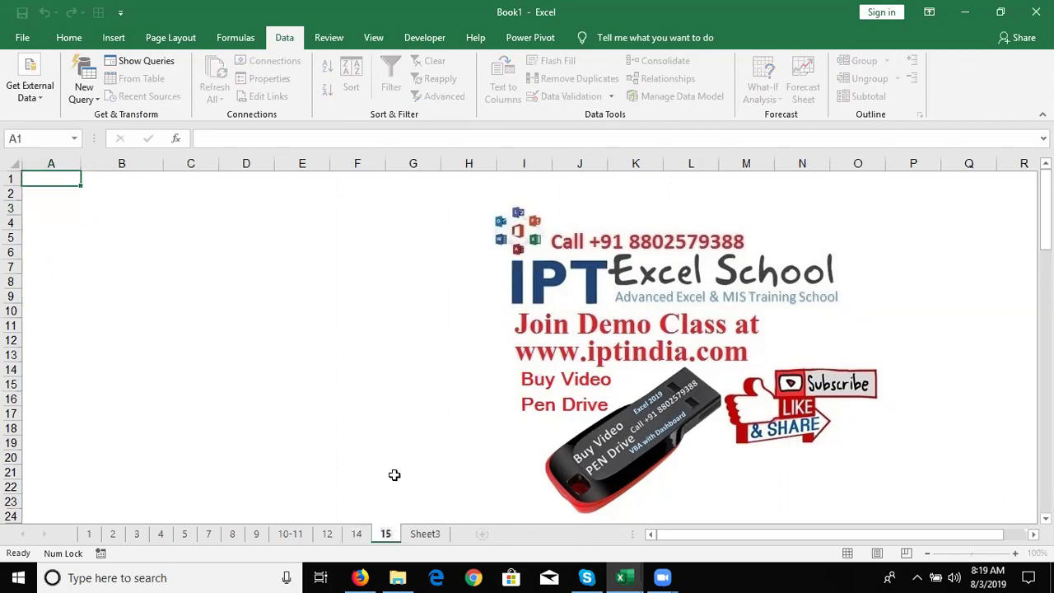
left_click(394, 475)
mouse_move(389, 535)
left_mouse_down()
mouse_move(445, 531)
mouse_move(421, 536)
left_mouse_up()
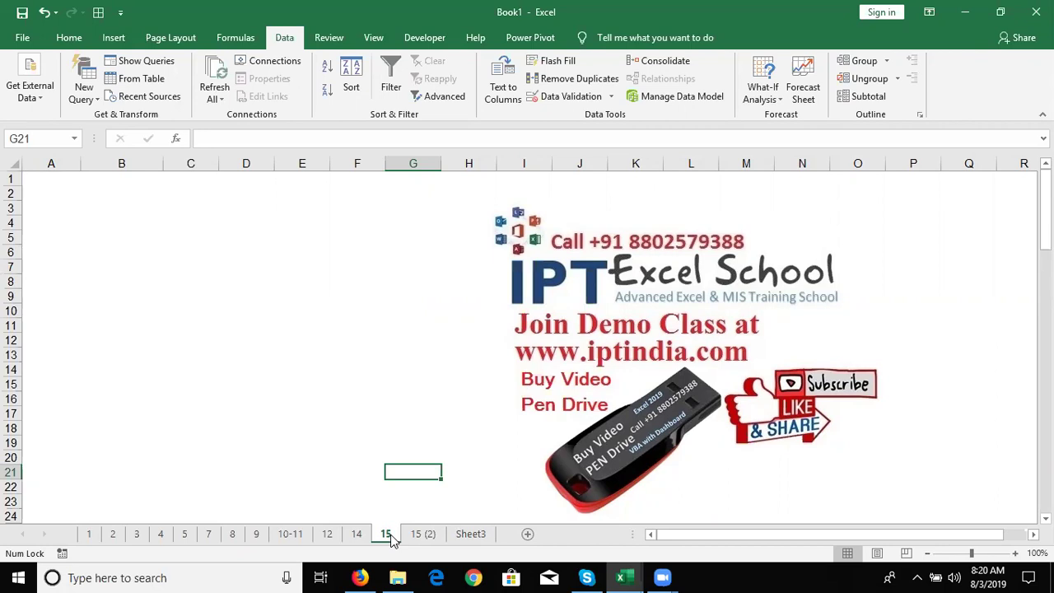
Enter 85 in A1, then delete column A to clear its date formatting
left_click(71, 177)
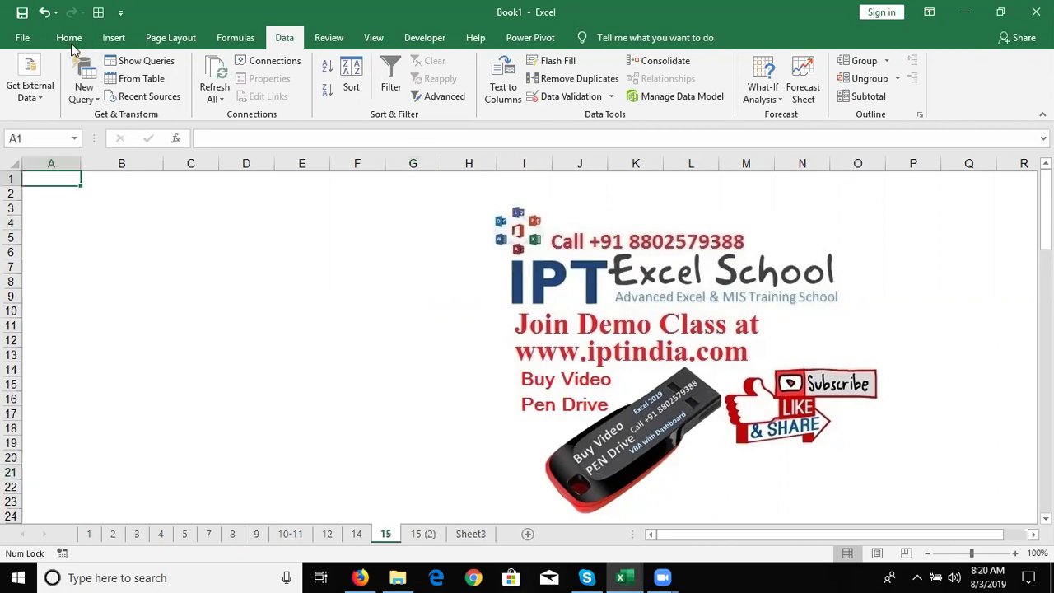
left_click(71, 39)
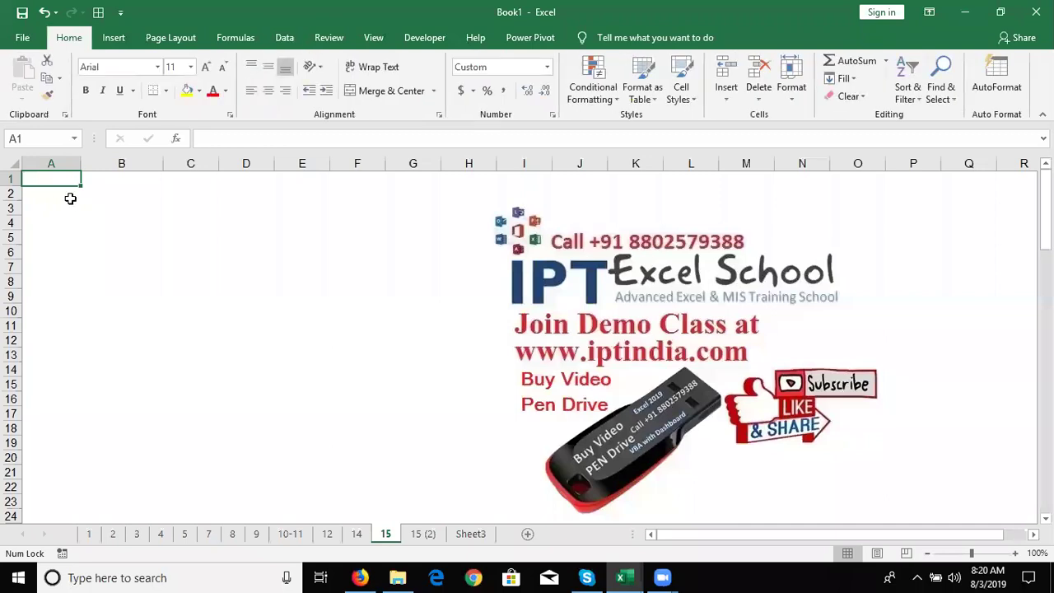
type("852")
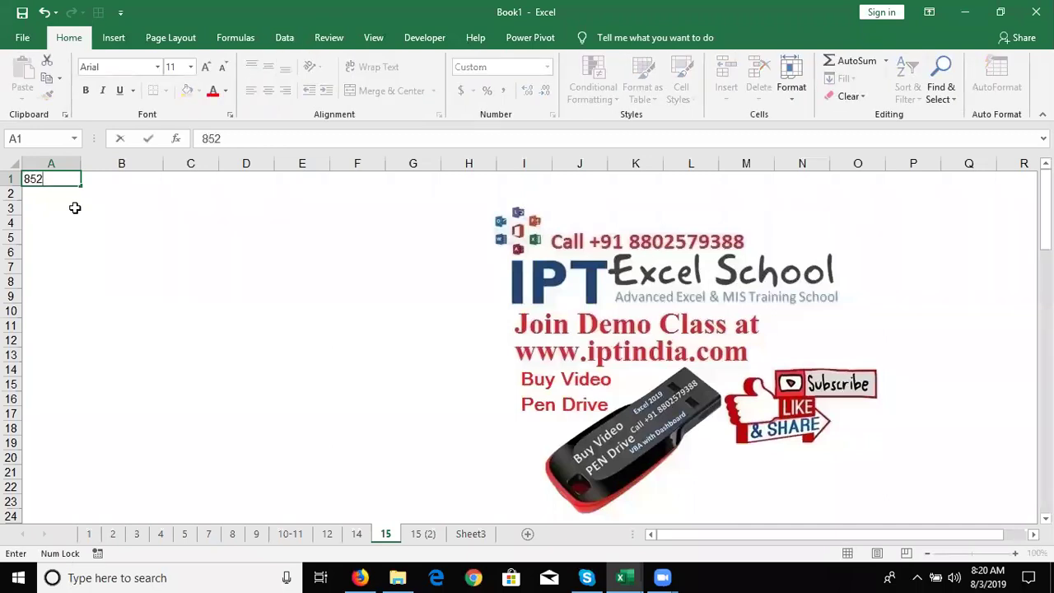
key("BackSpace")
key("Return")
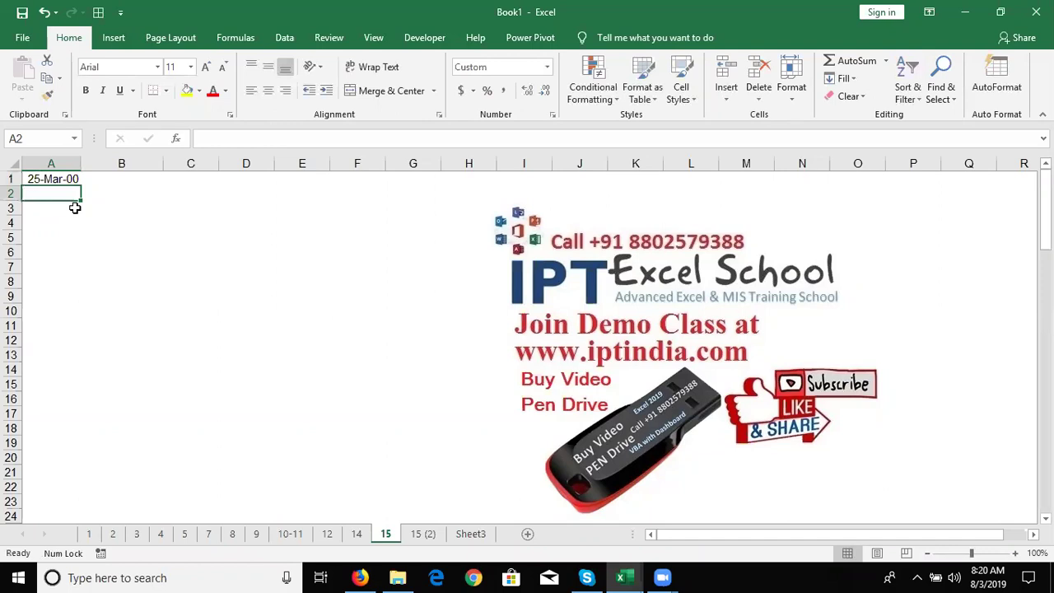
key("Up")
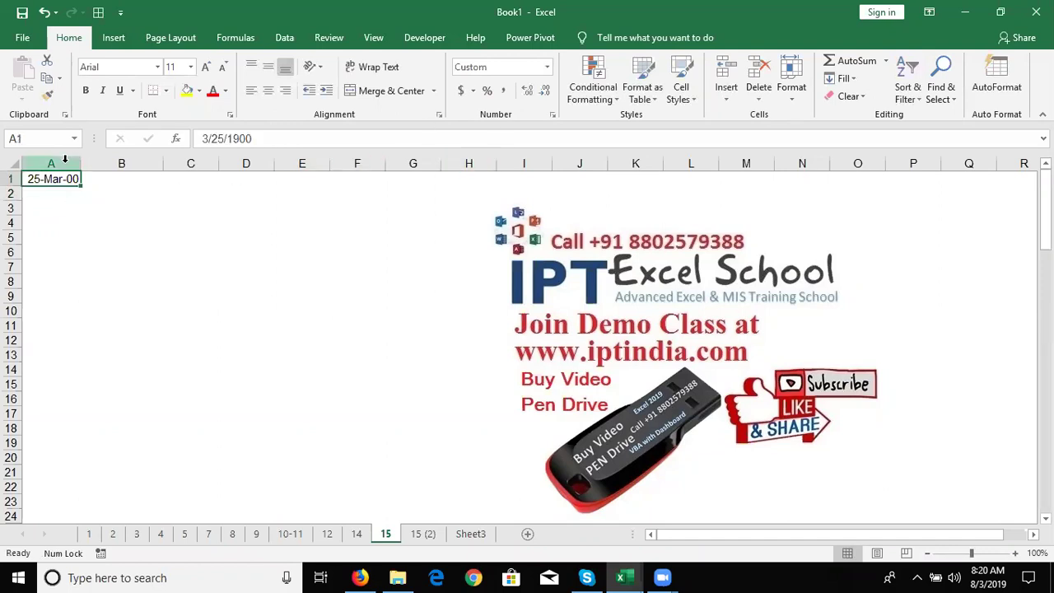
left_click(65, 160)
key("ctrl+minus")
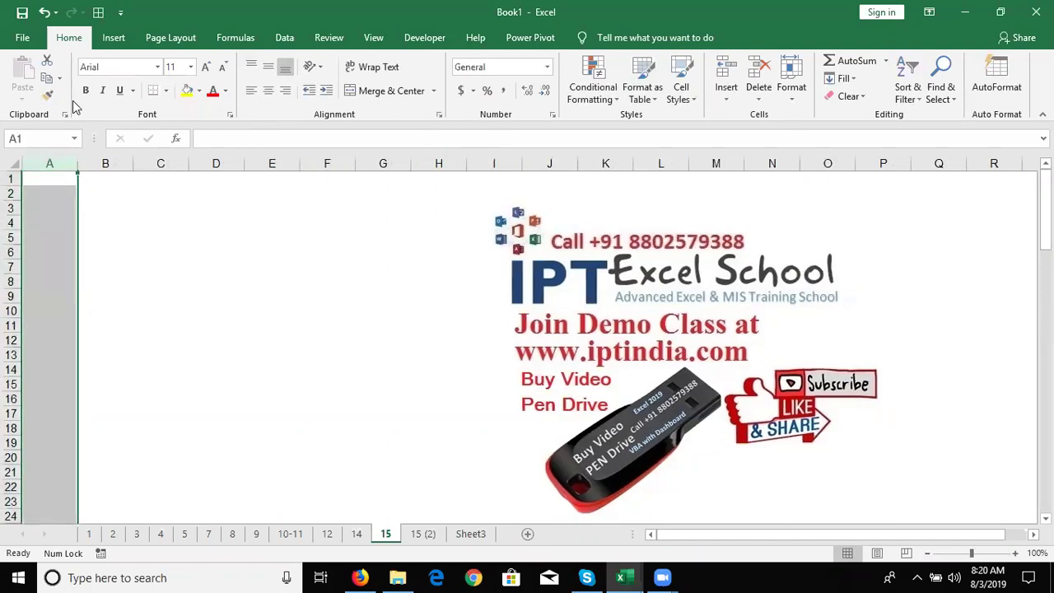
key("ctrl+Home")
Enter 85, 25, 63, 25 and 42 into A1:A5
type("85")
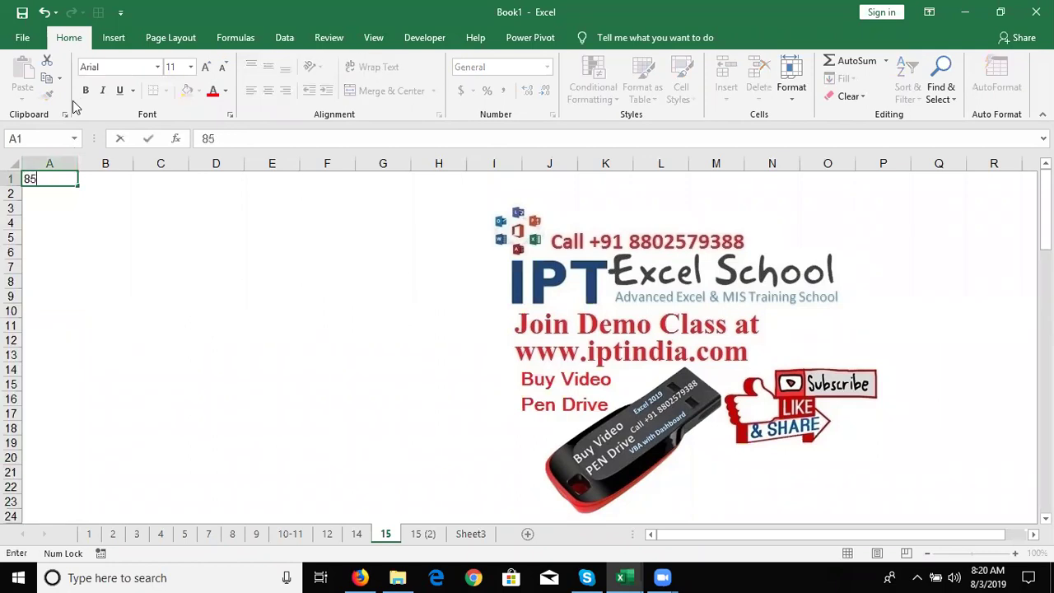
key("Return")
type("25")
key("Return")
type("63")
key("Return")
type("25")
key("Return")
type("42")
key("Return")
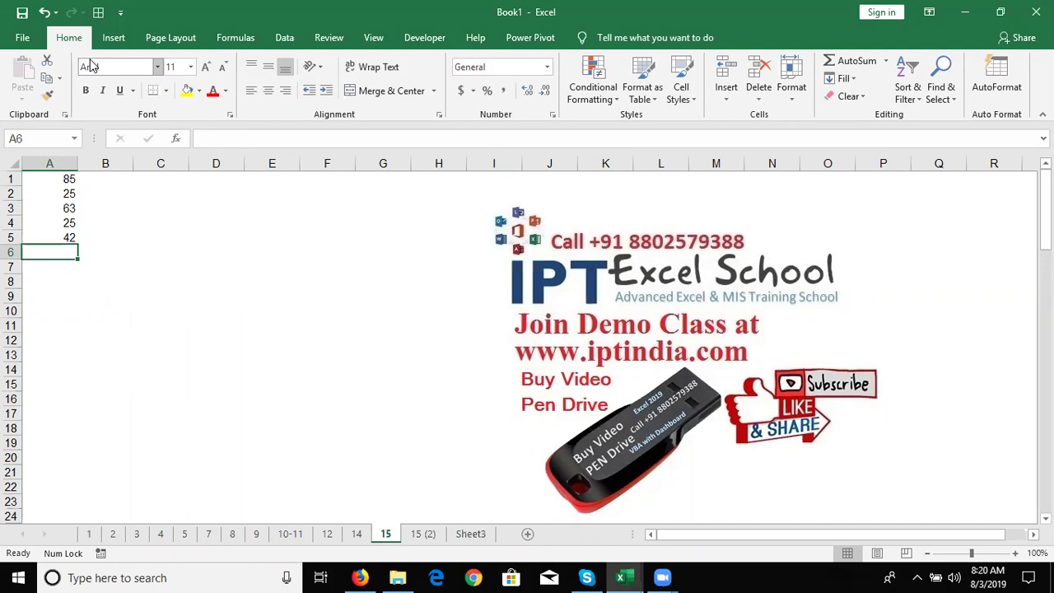
Enter 85, 25, 36, 21 and 362 into A6:A10
type("85")
key("Return")
type("25")
key("Return")
type("36")
key("Return")
type("21")
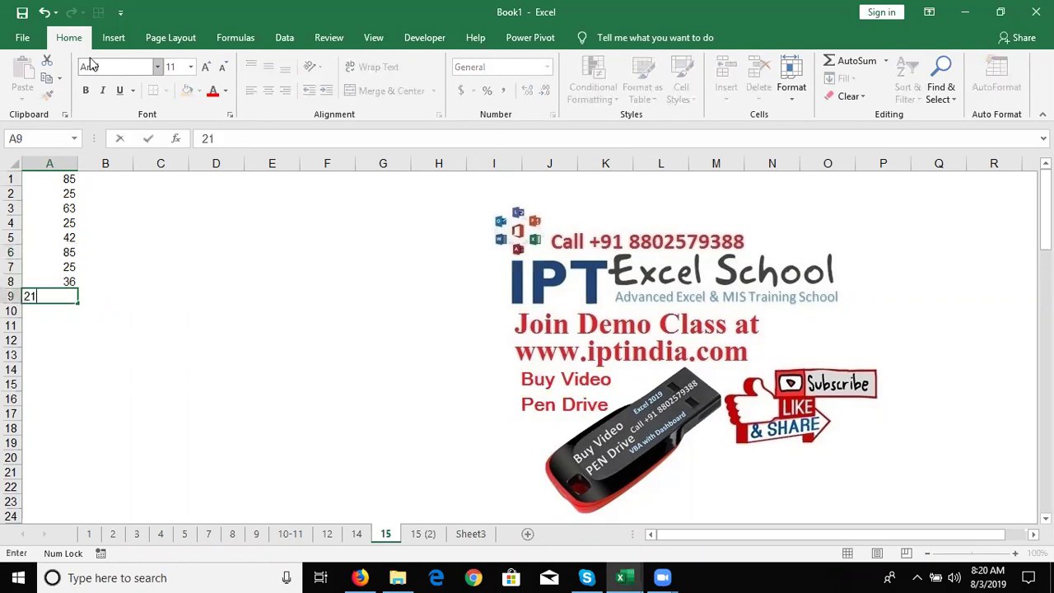
key("Return")
type("362")
key("Return")
key("Return")
key("Return")
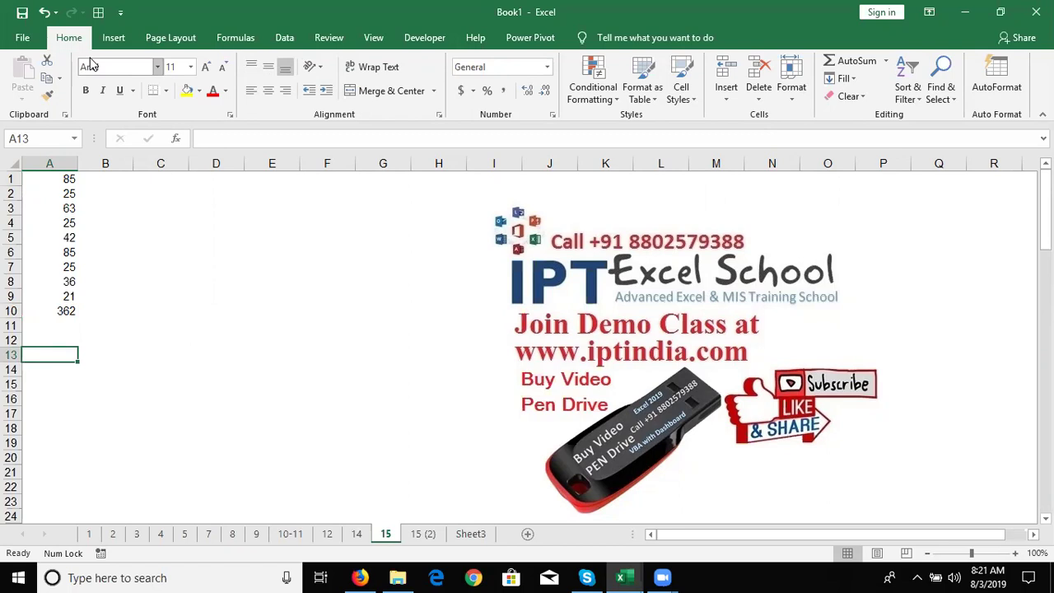
Move around the sheet to review the numbers, ending on empty cell D2
key("Up")
key("Up")
key("Up")
key("Right")
key("Right")
key("Up")
key("Up")
key("Up")
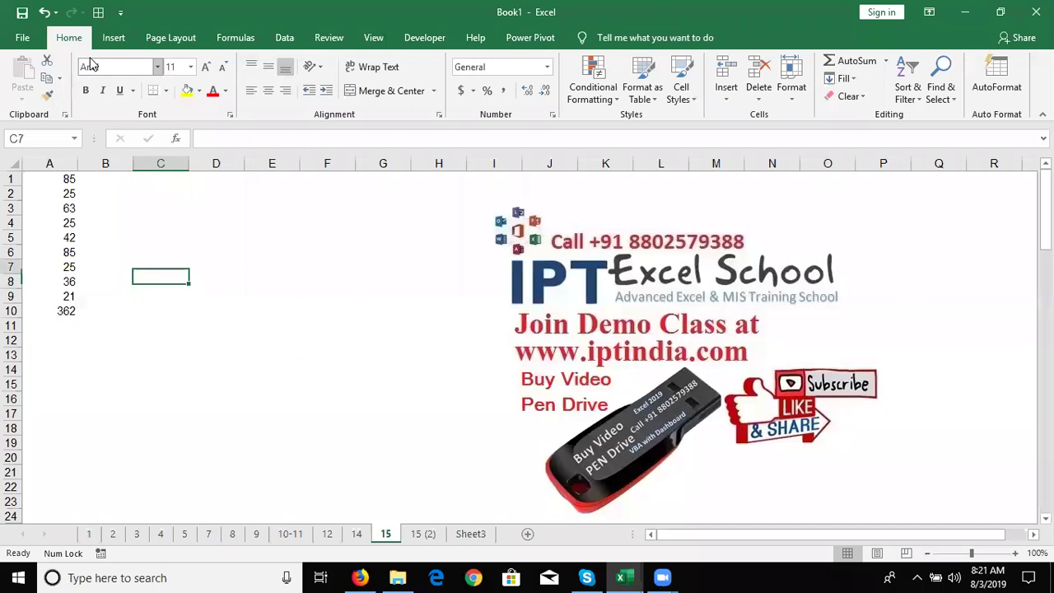
key("Left")
key("Up")
key("Up")
key("Up")
key("Up")
key("Up")
key("Left")
key("Right")
key("Right")
key("Right")
key("Down")
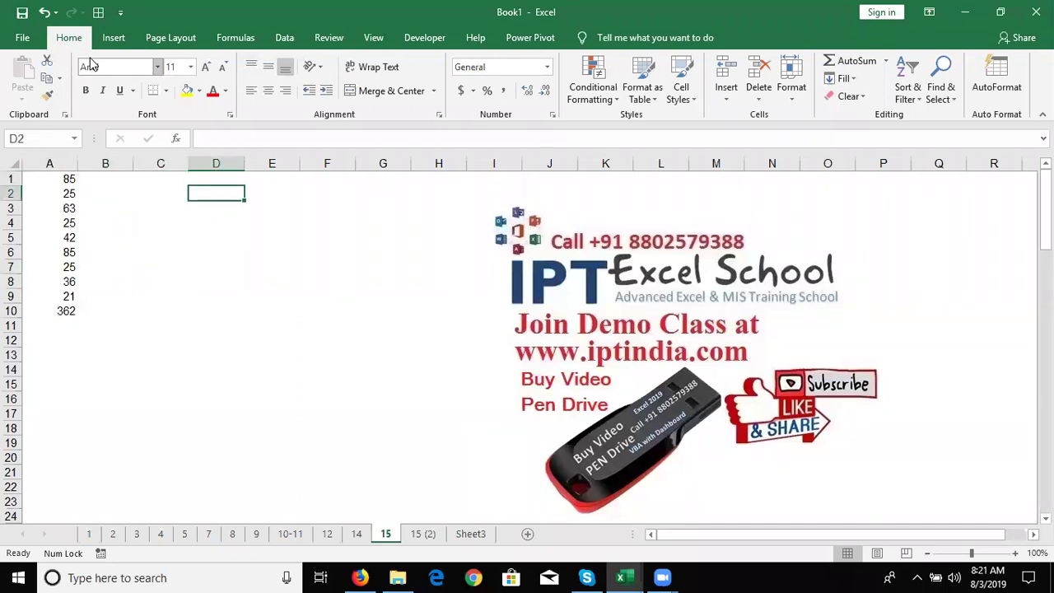